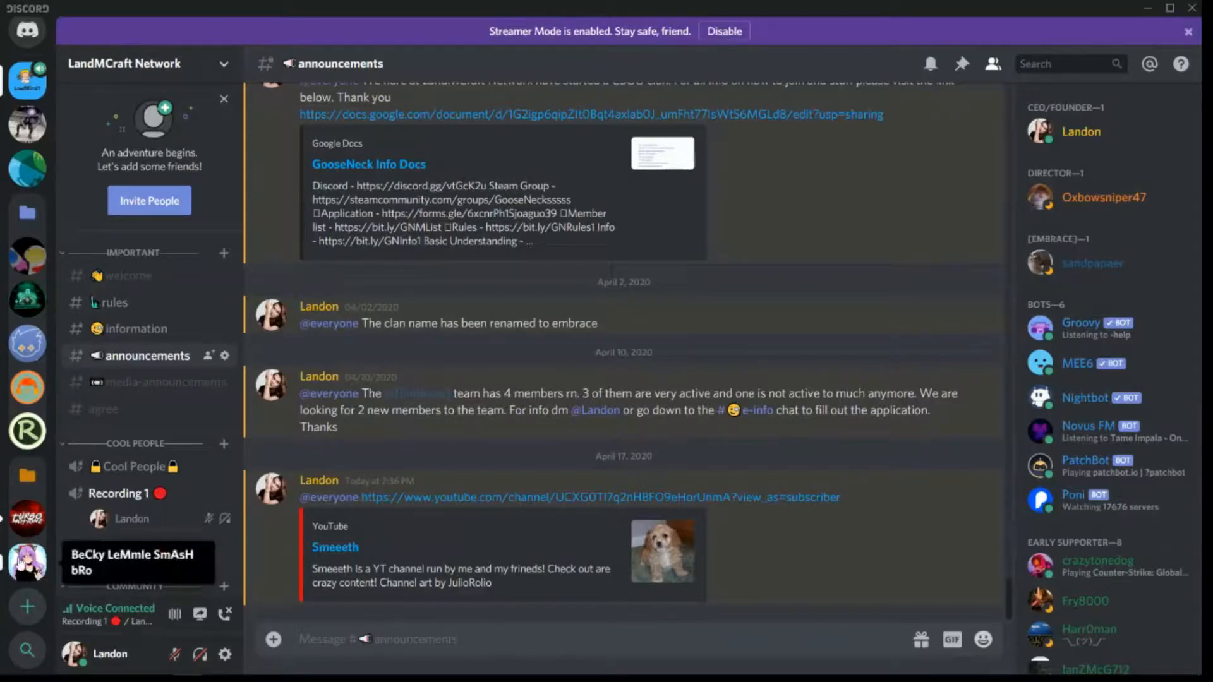
Look through the channel lists of the The Deaths, Tic Tic Boom and LandMCraft Network servers as layout examples
click(27, 343)
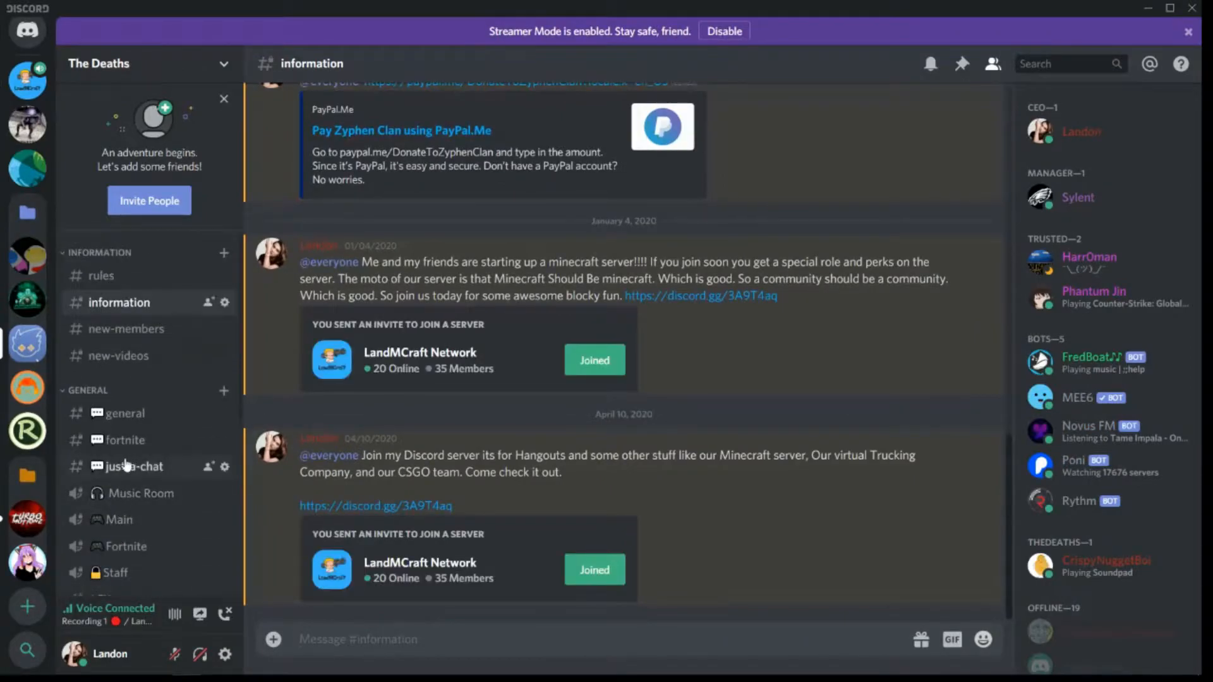
scroll(133, 477, down, 5)
scroll(146, 506, up, 5)
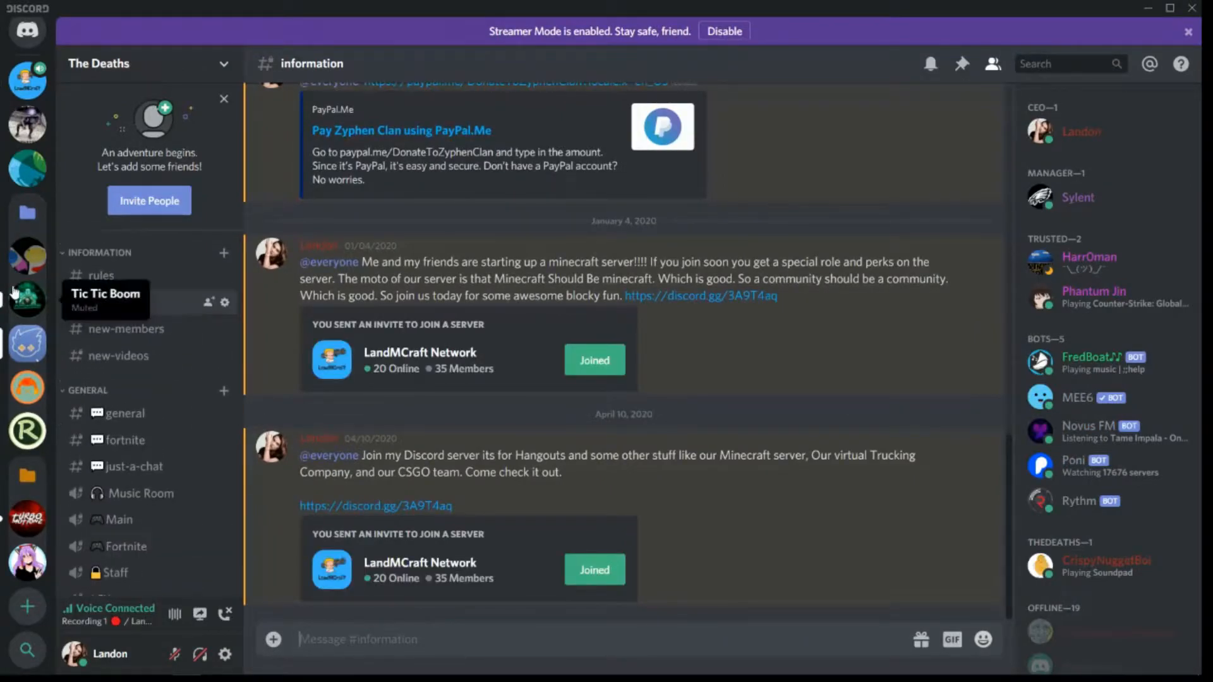
click(27, 298)
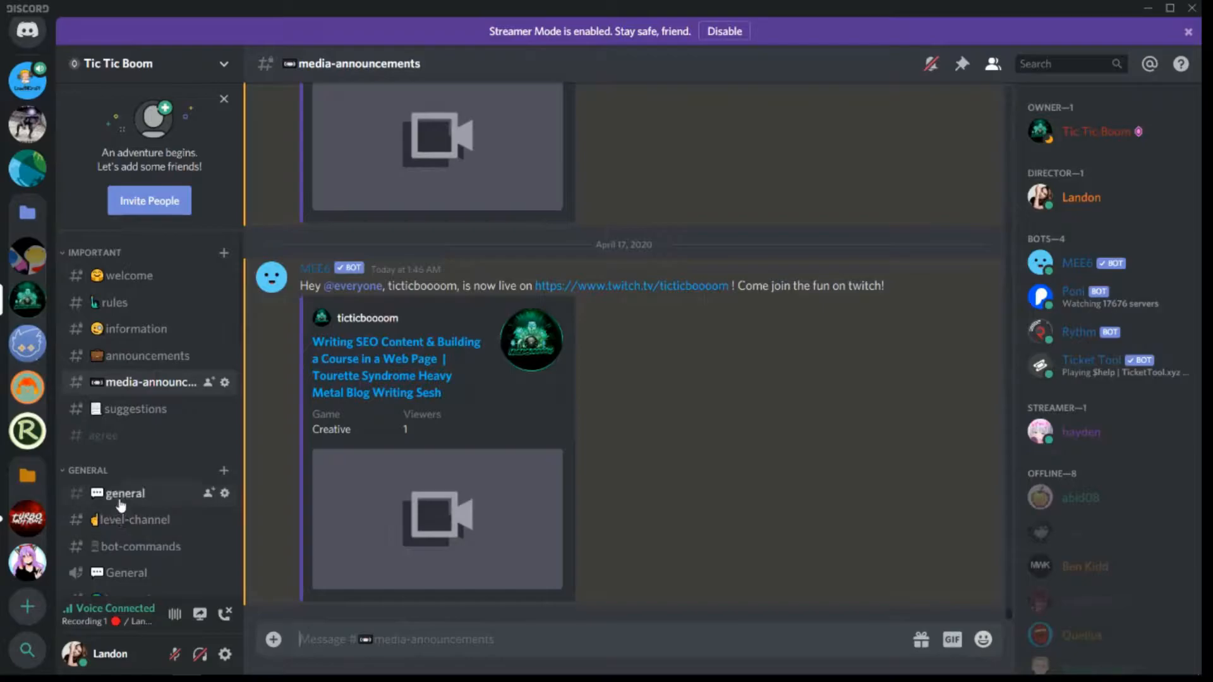
scroll(121, 505, down, 10)
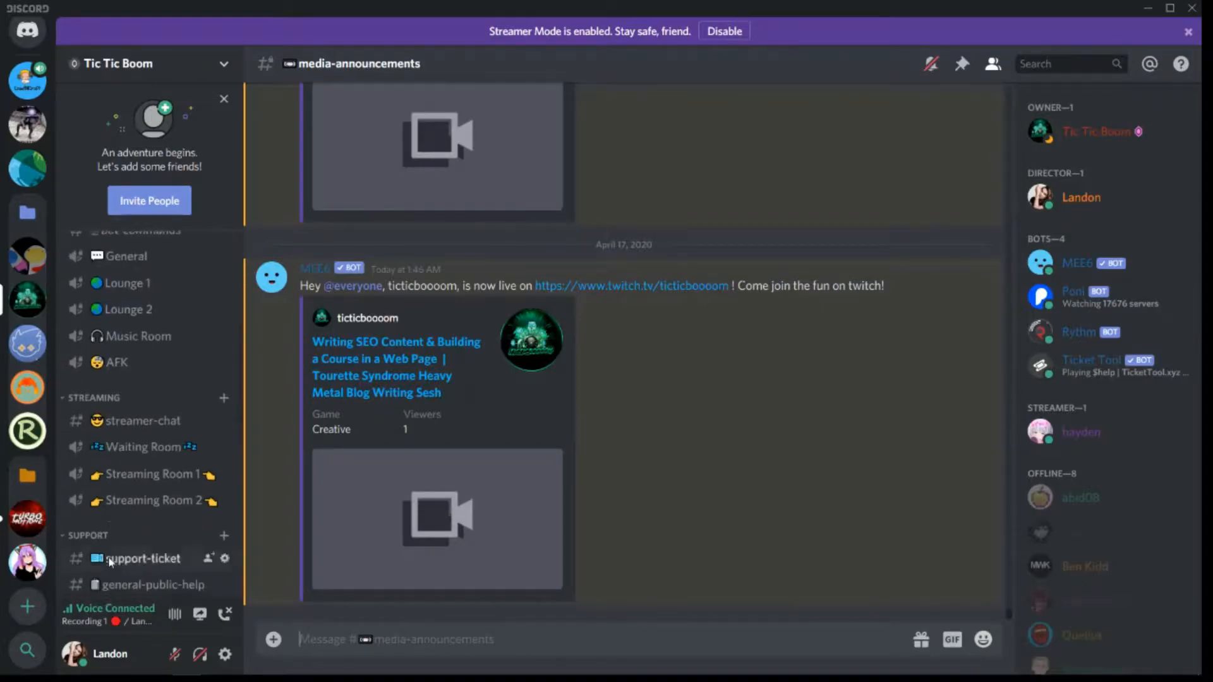
scroll(106, 570, up, 5)
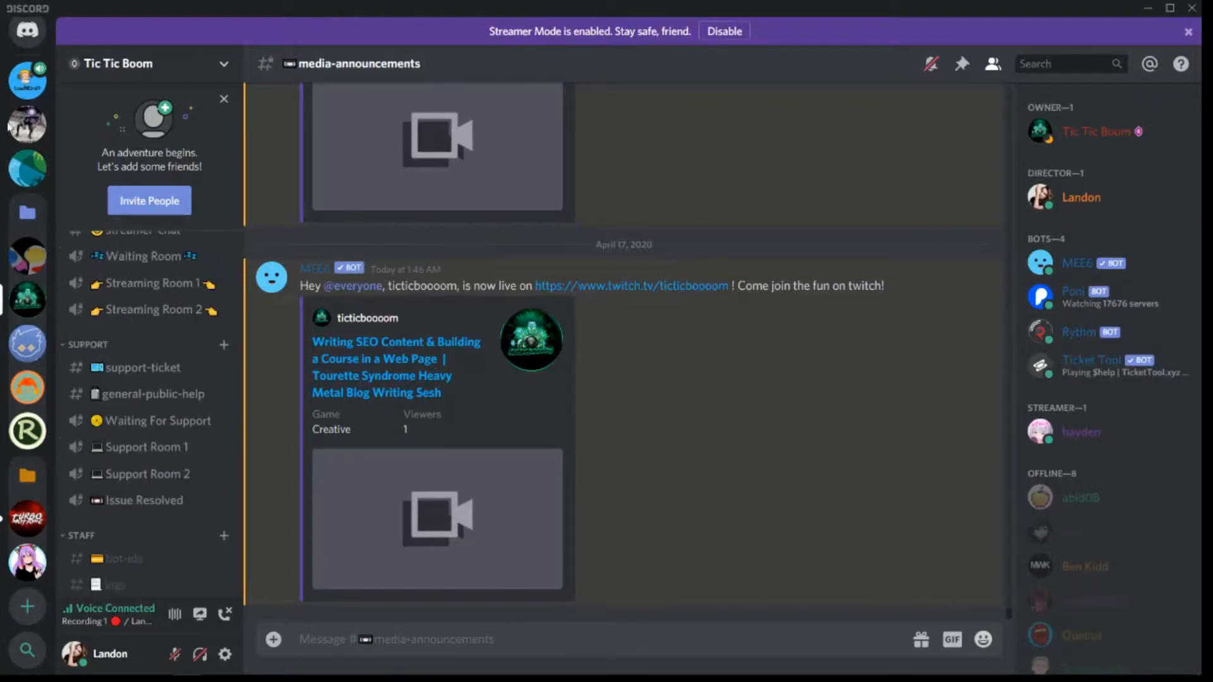
click(27, 80)
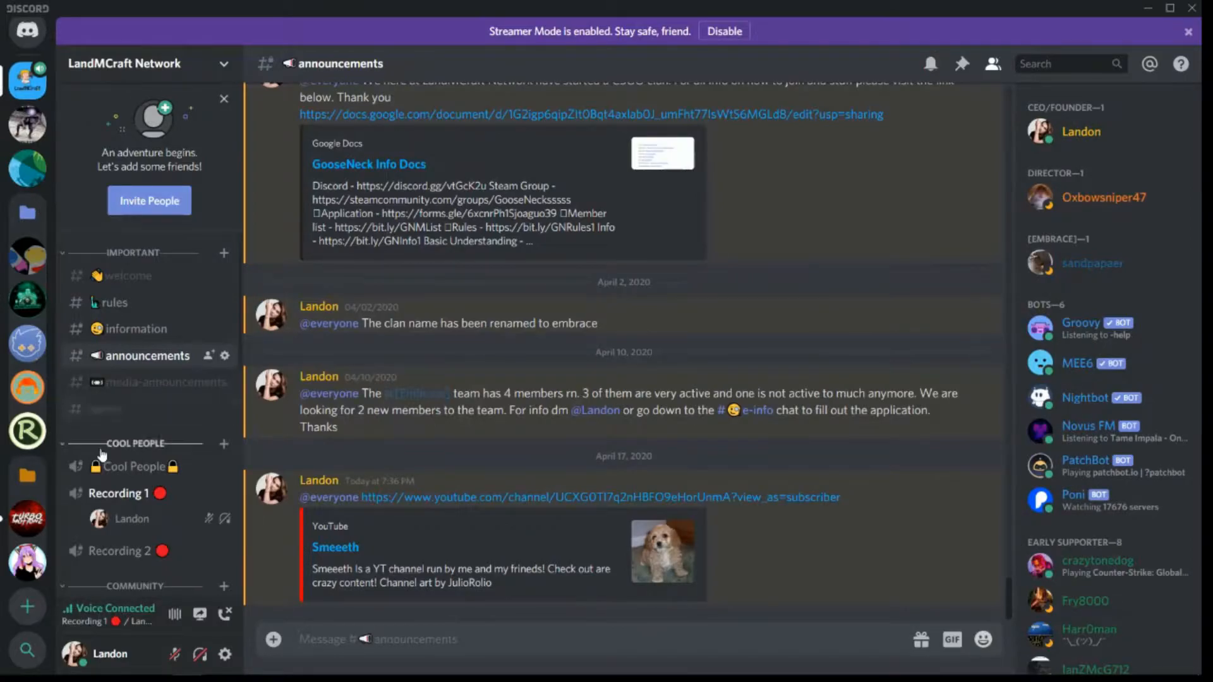
scroll(101, 453, down, 3)
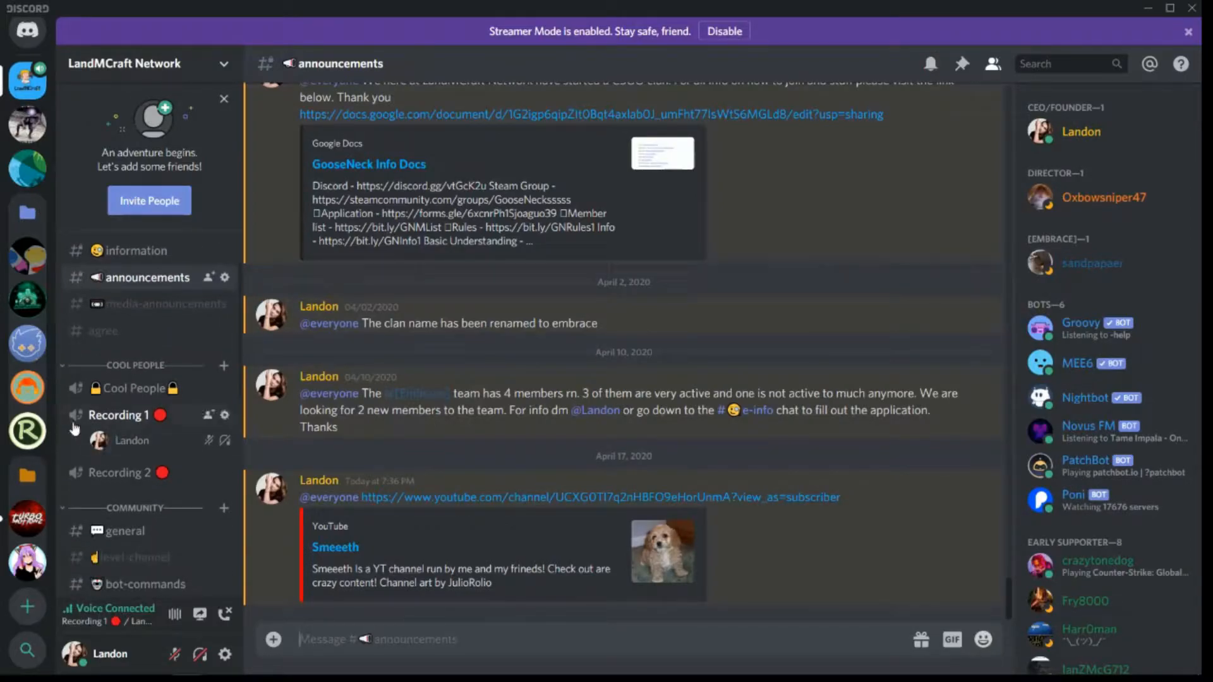
scroll(116, 506, down, 6)
scroll(129, 562, up, 8)
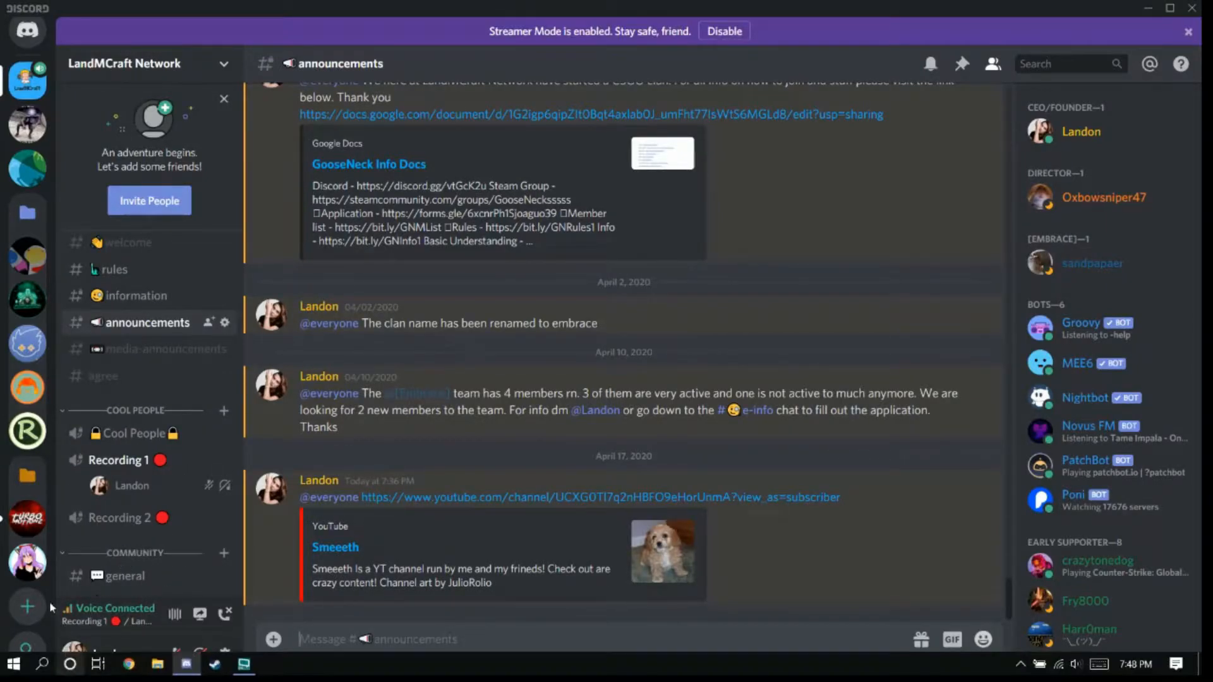
Create a new server named "bob" and dismiss the friend invitation
click(27, 607)
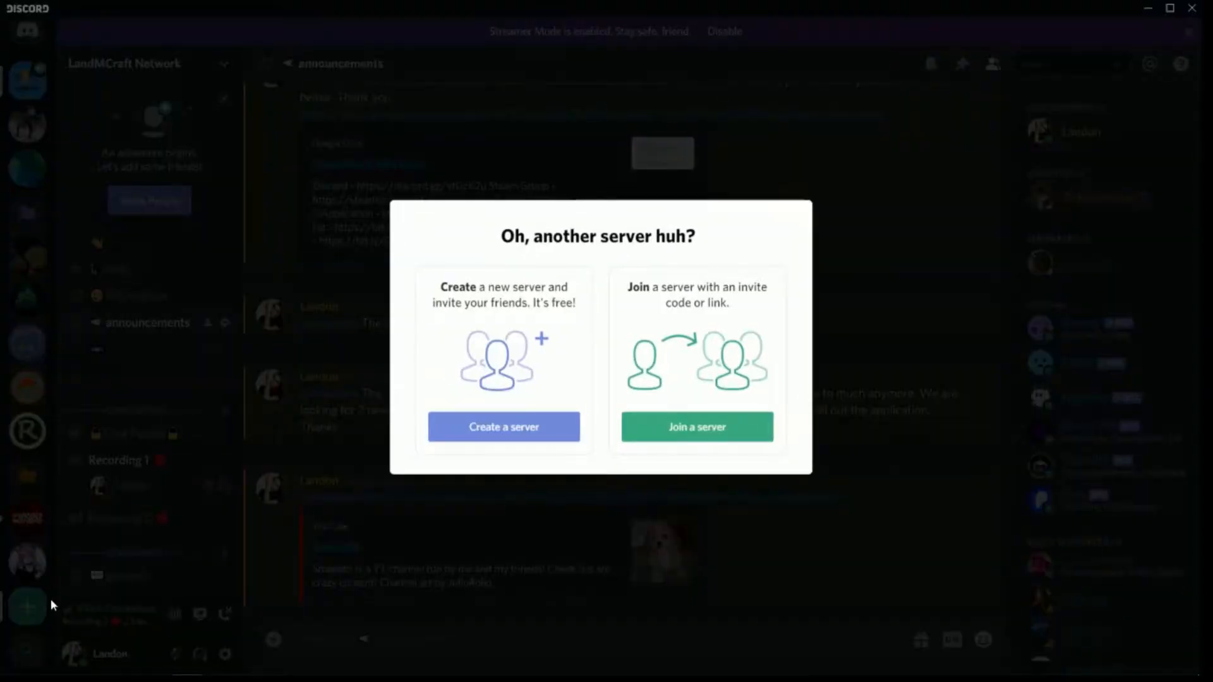
click(513, 433)
drag(509, 337, 58, 251)
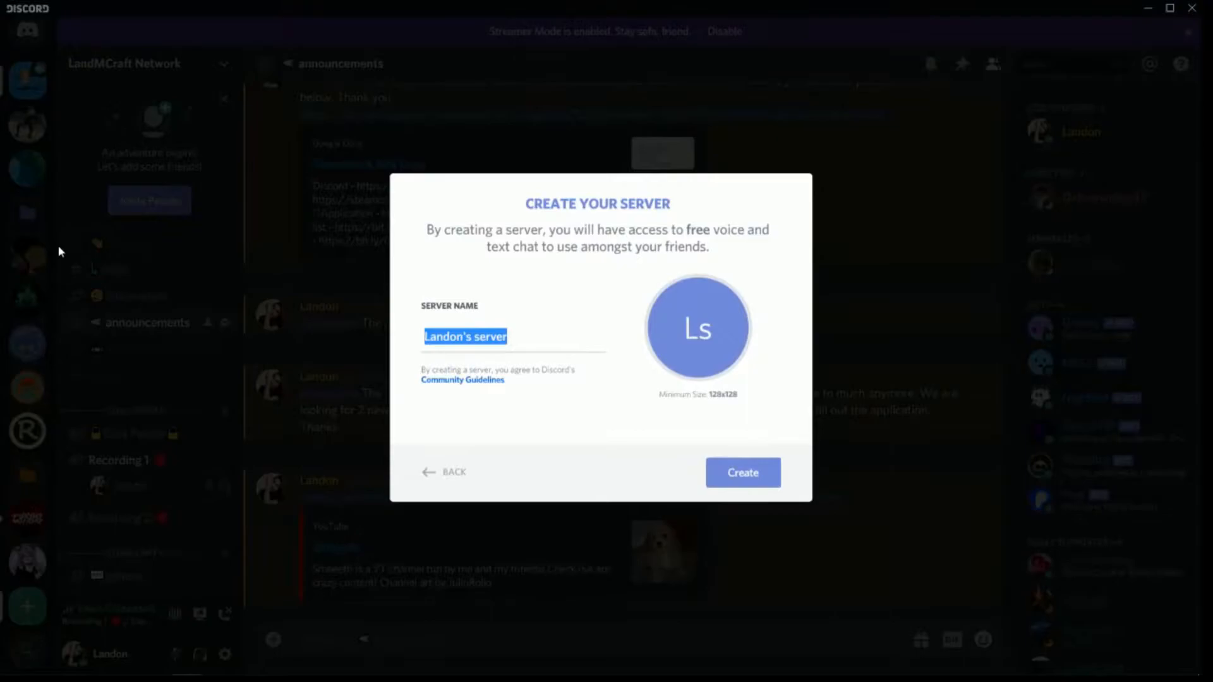
text(bob)
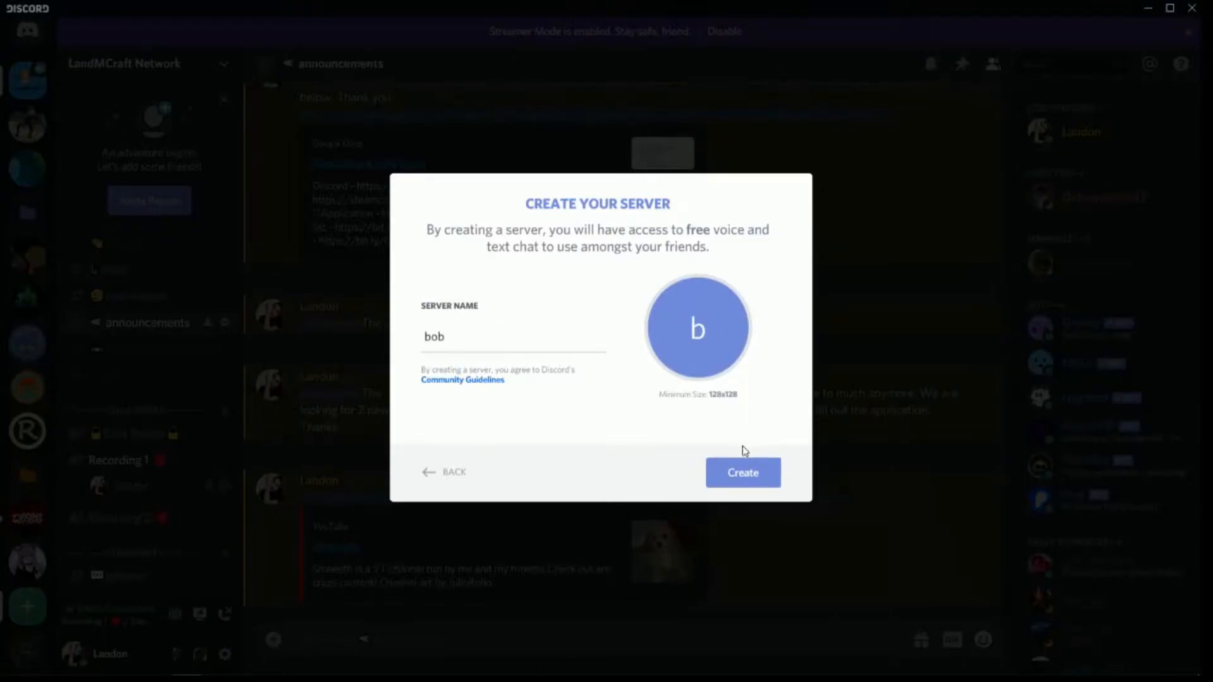
click(734, 468)
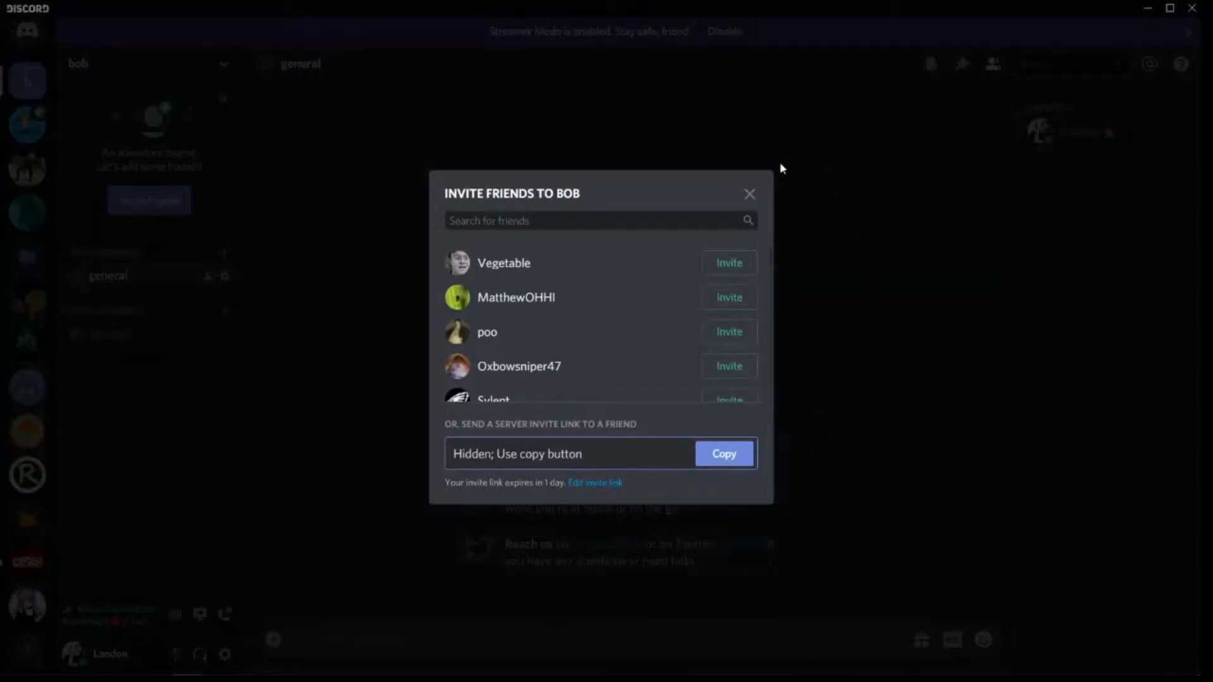
click(749, 197)
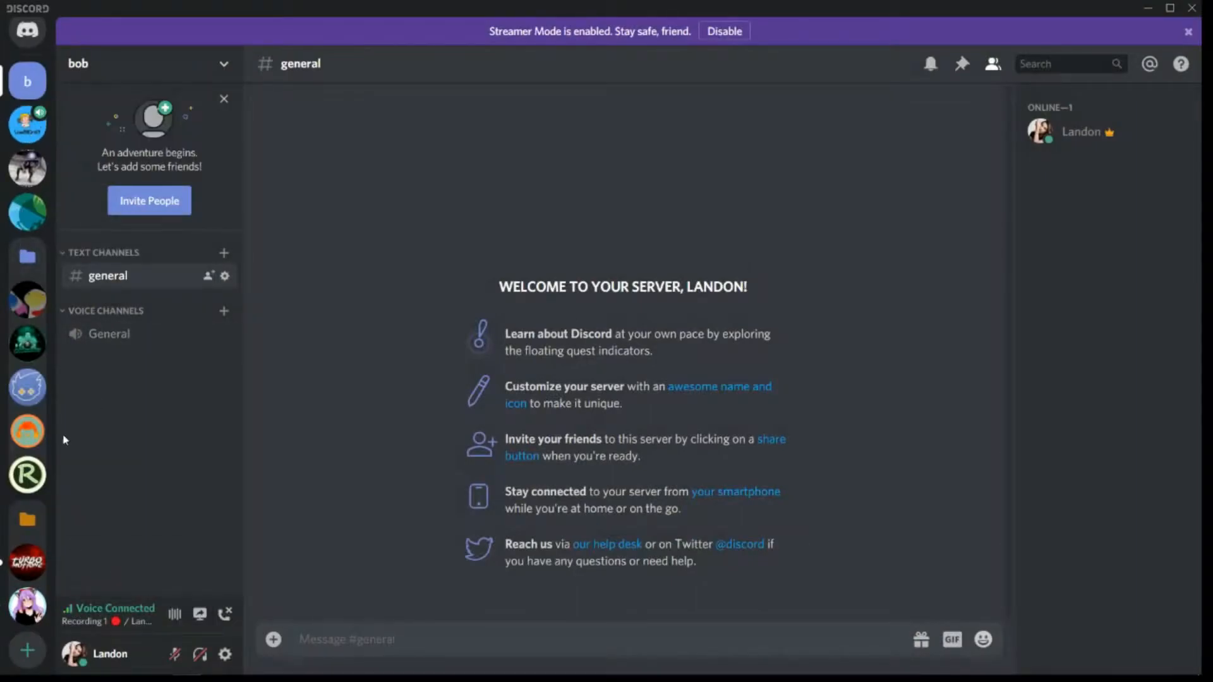
Examine the LandMCraft Network server's channel categories, including the name styling in the Community category's settings
click(27, 124)
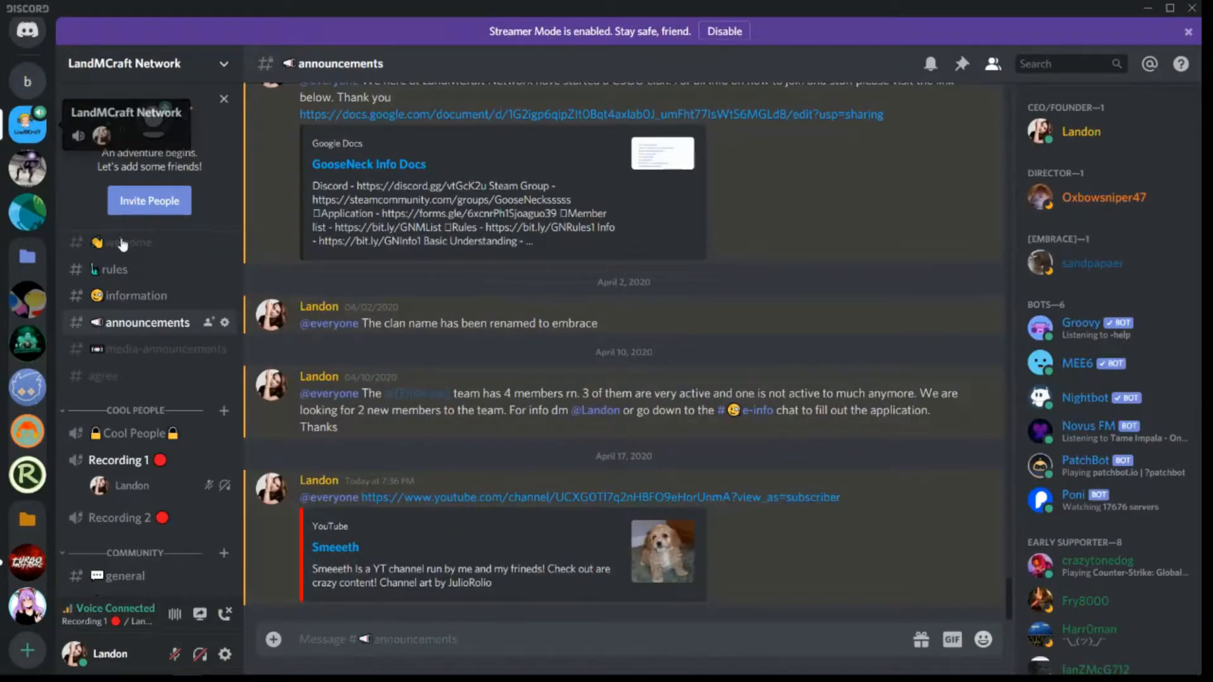
scroll(128, 323, down, 4)
right_click(128, 322)
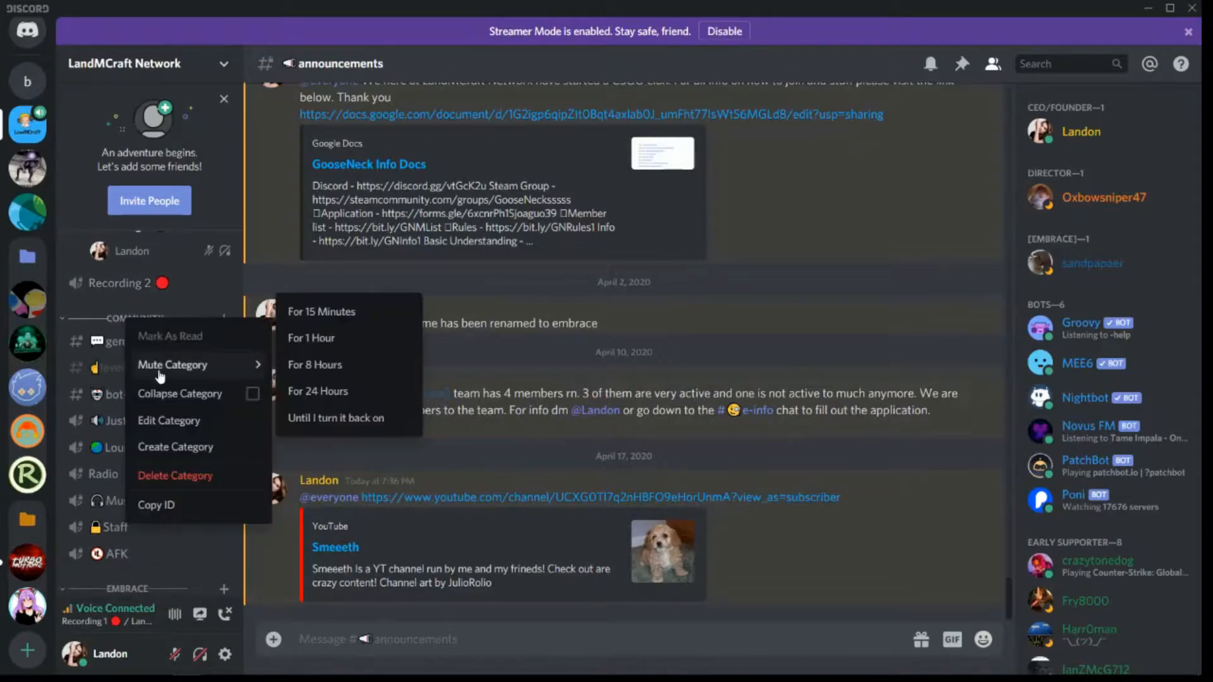
click(168, 420)
drag(587, 130, 400, 132)
click(972, 82)
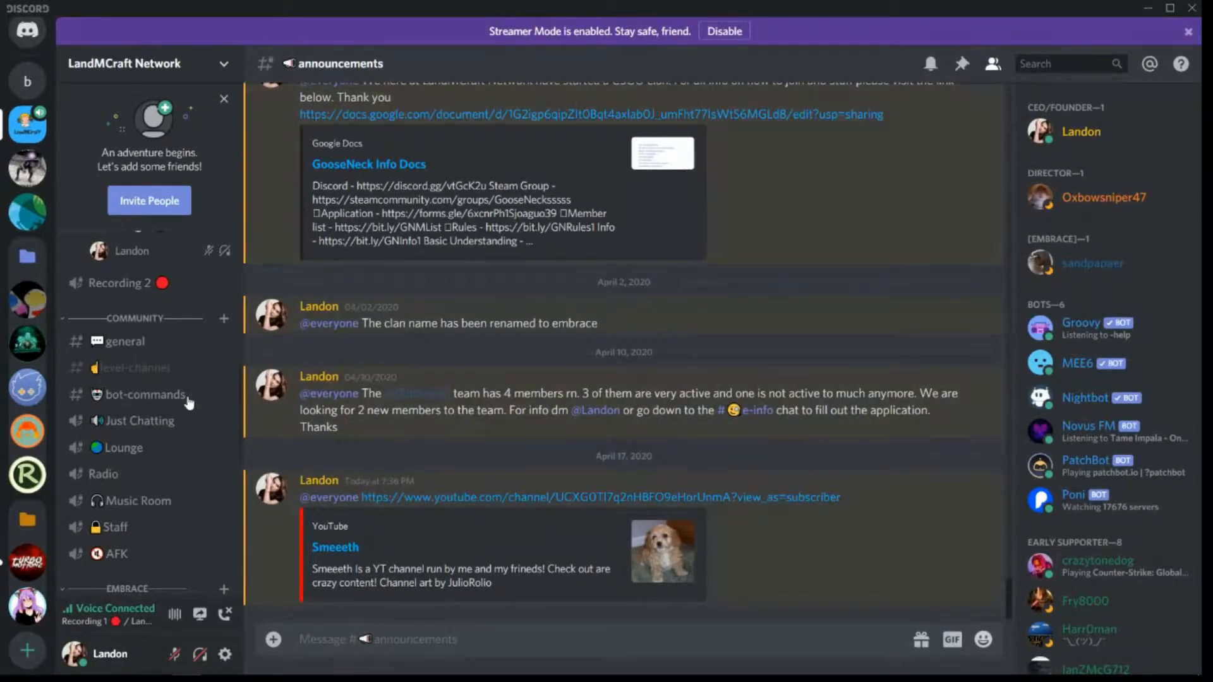
scroll(188, 384, up, 4)
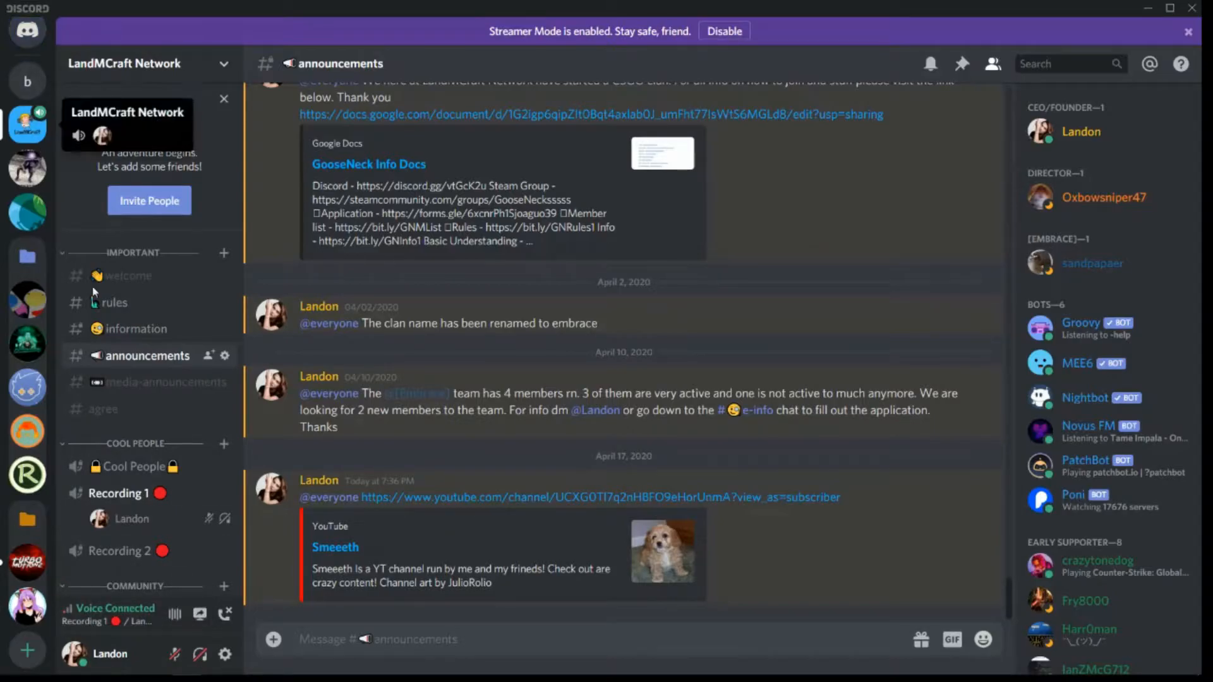
click(27, 82)
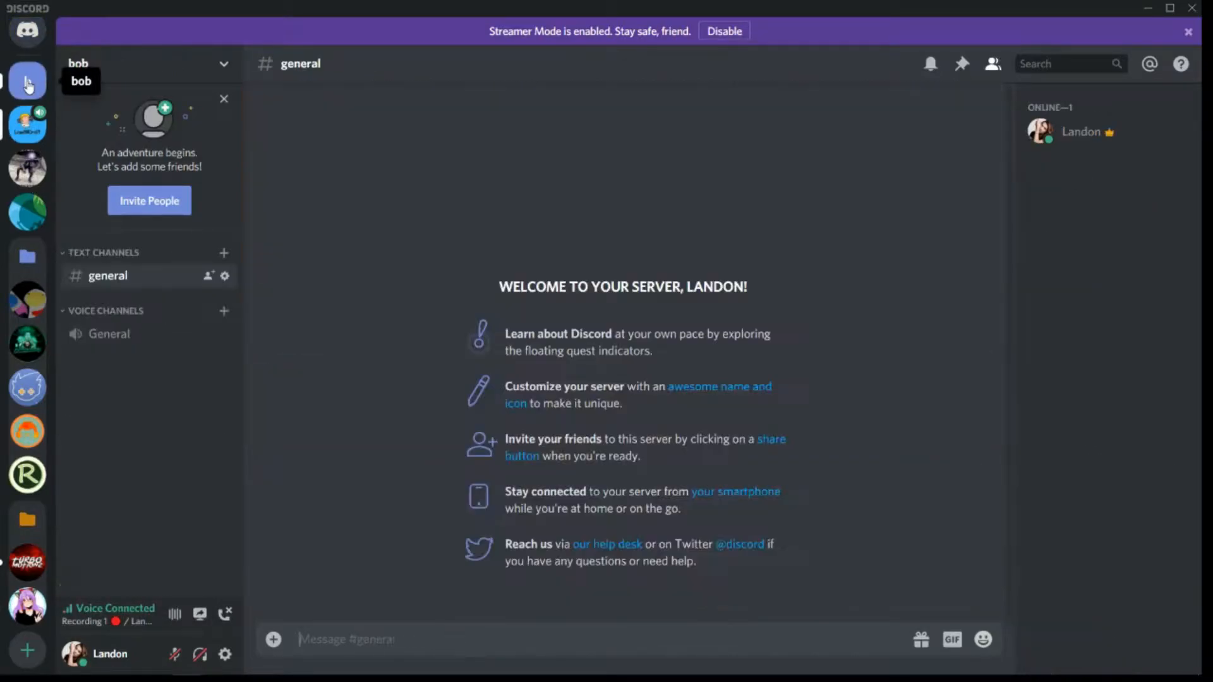
click(18, 125)
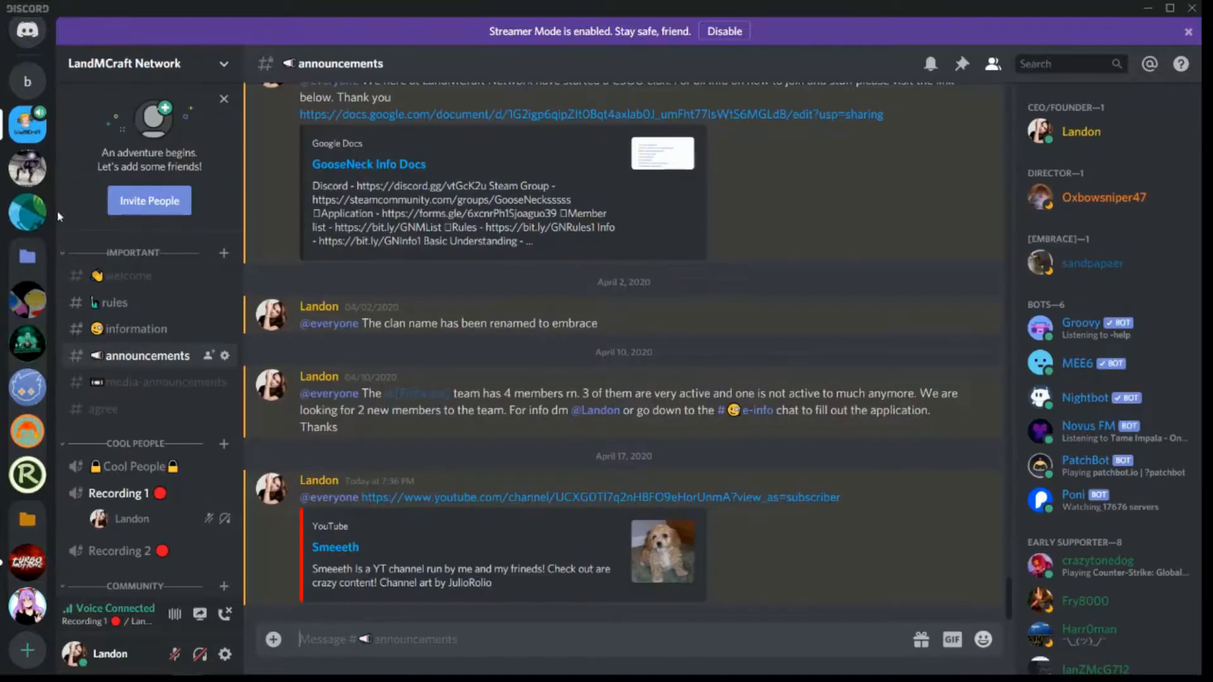
Add a new role to the bob server and name it "Owner"
click(27, 80)
click(127, 66)
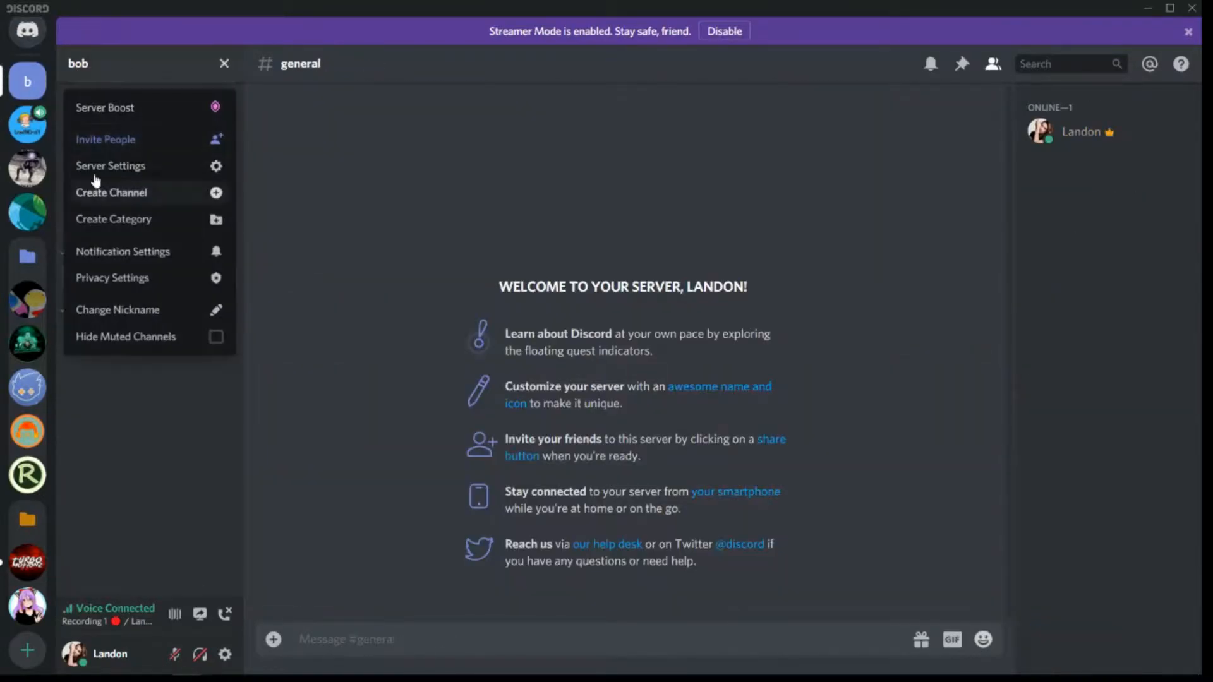
click(139, 166)
click(244, 121)
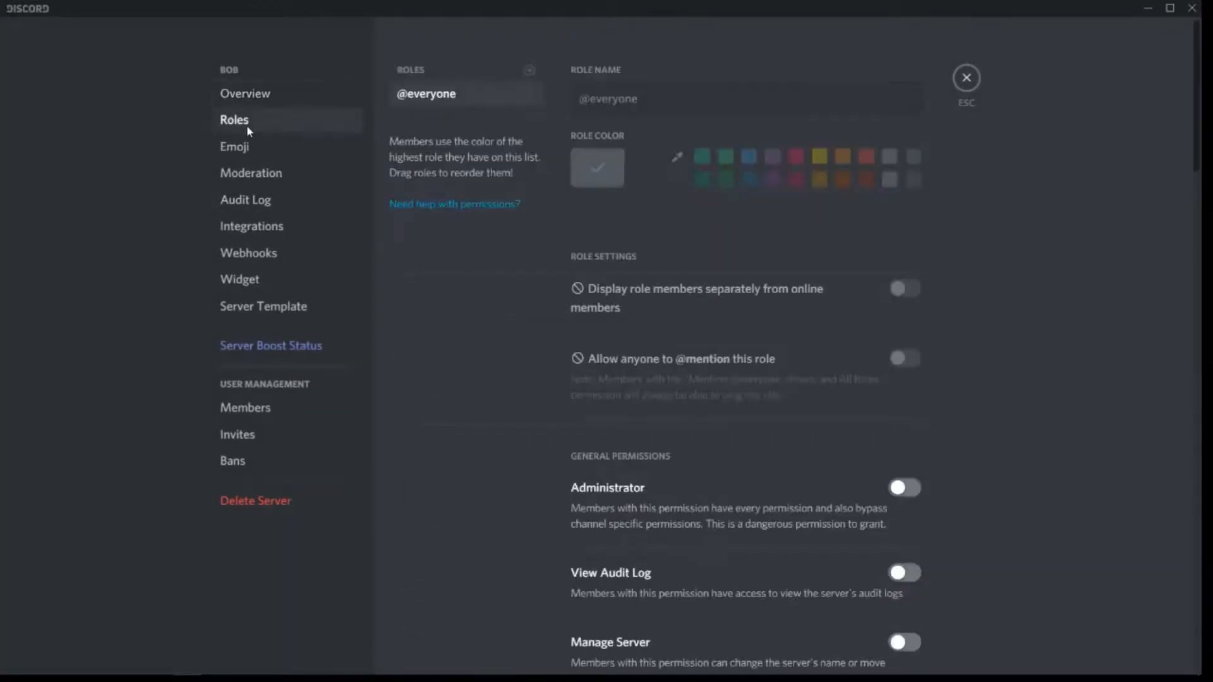
click(529, 70)
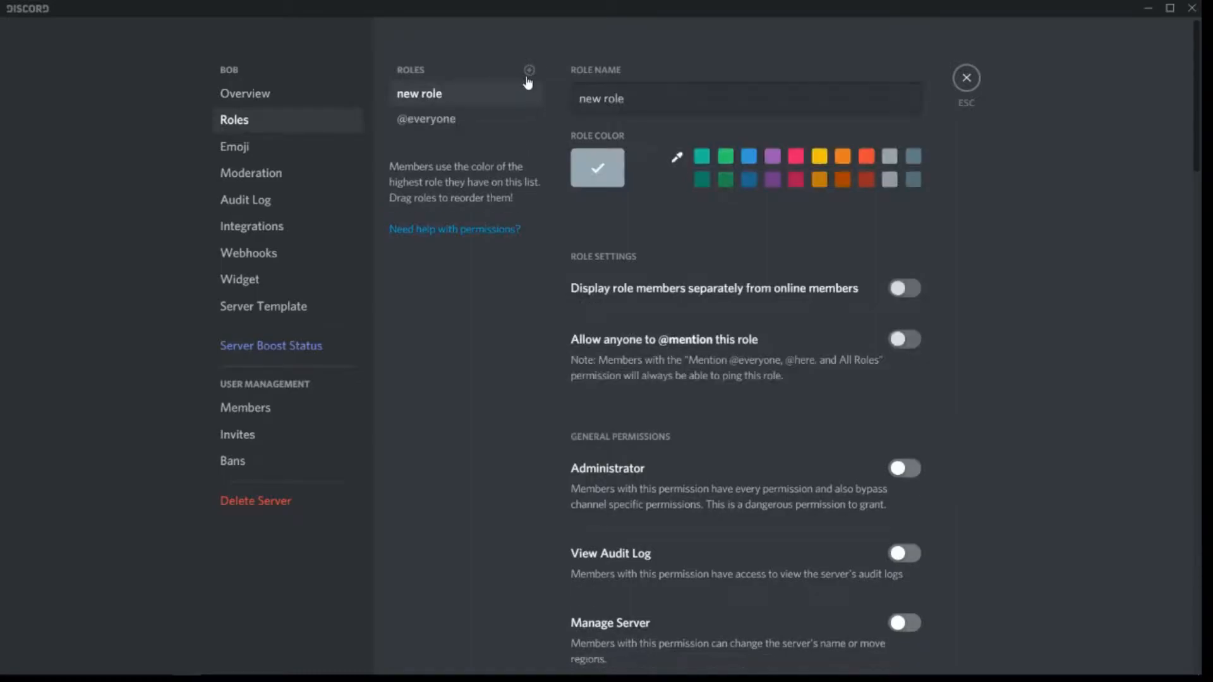
triple_click(676, 103)
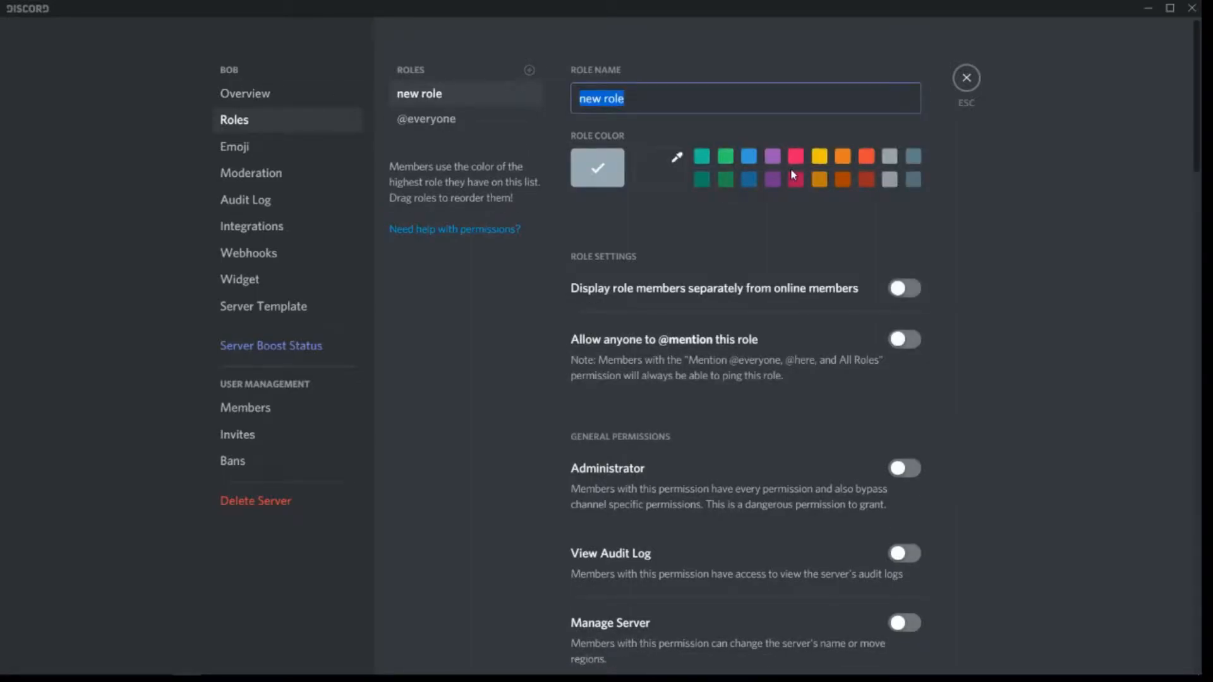
text(CEO)
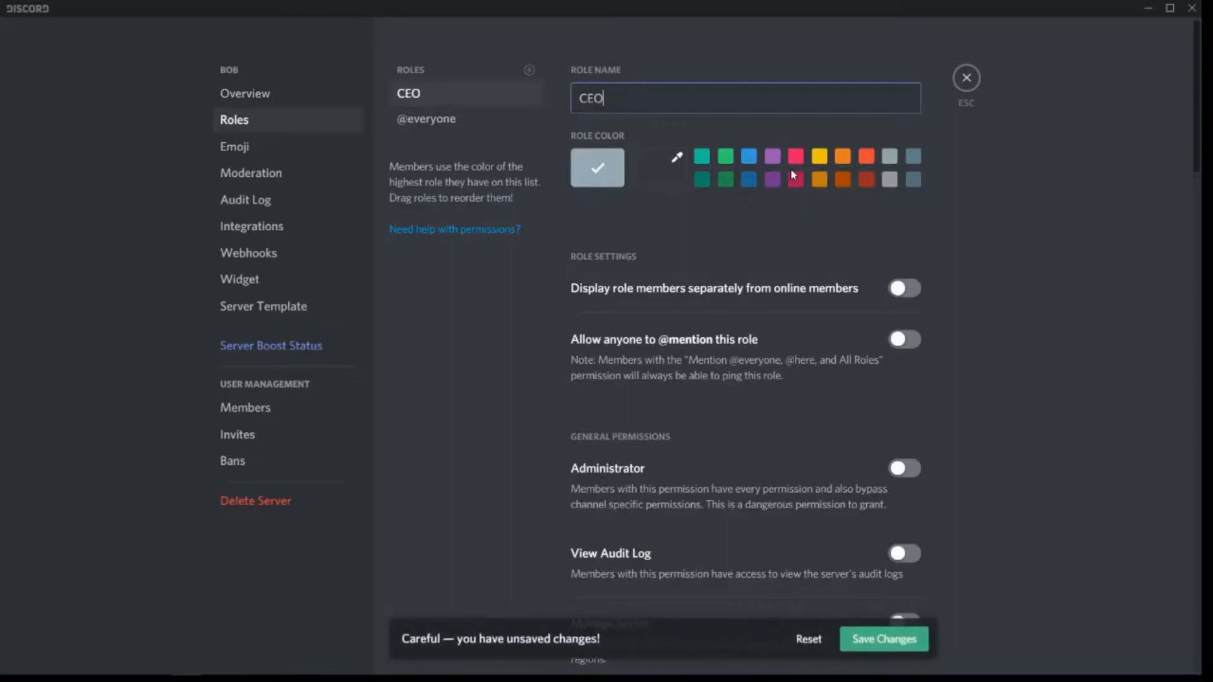
key(BackSpace)
key(BackSpace)
key(BackSpace)
text(Owner)
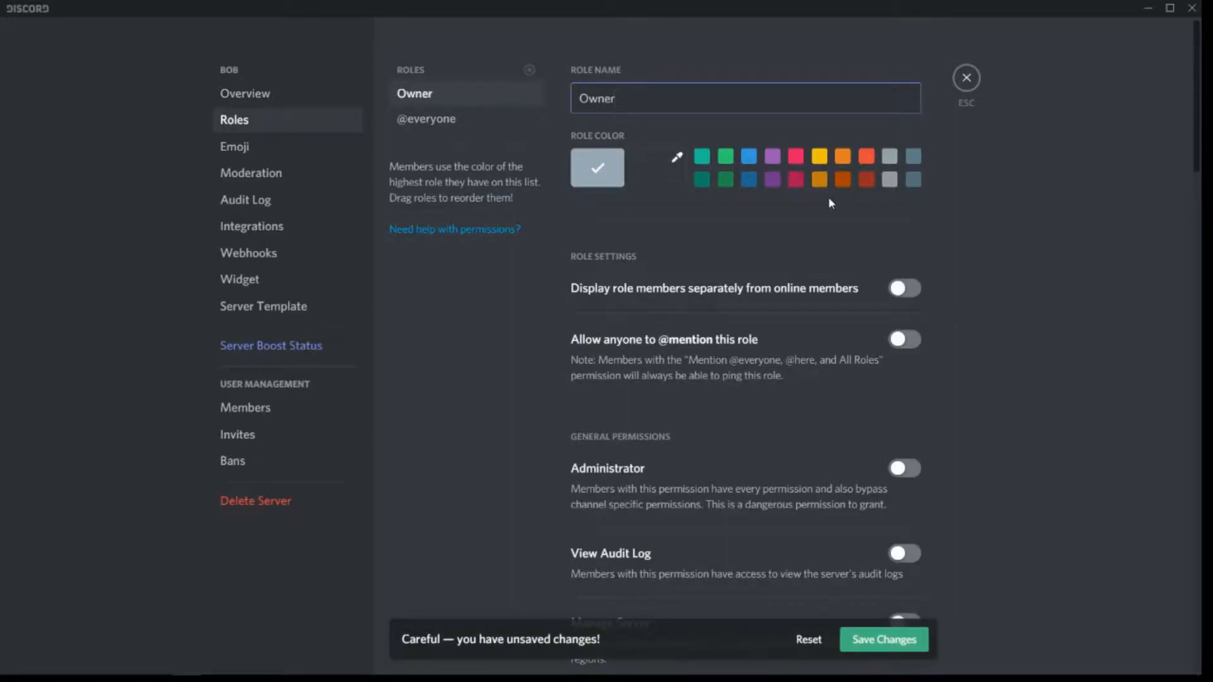
Give the Owner role the dark red colour, separate member display and the Administrator permission, and save the changes
click(863, 181)
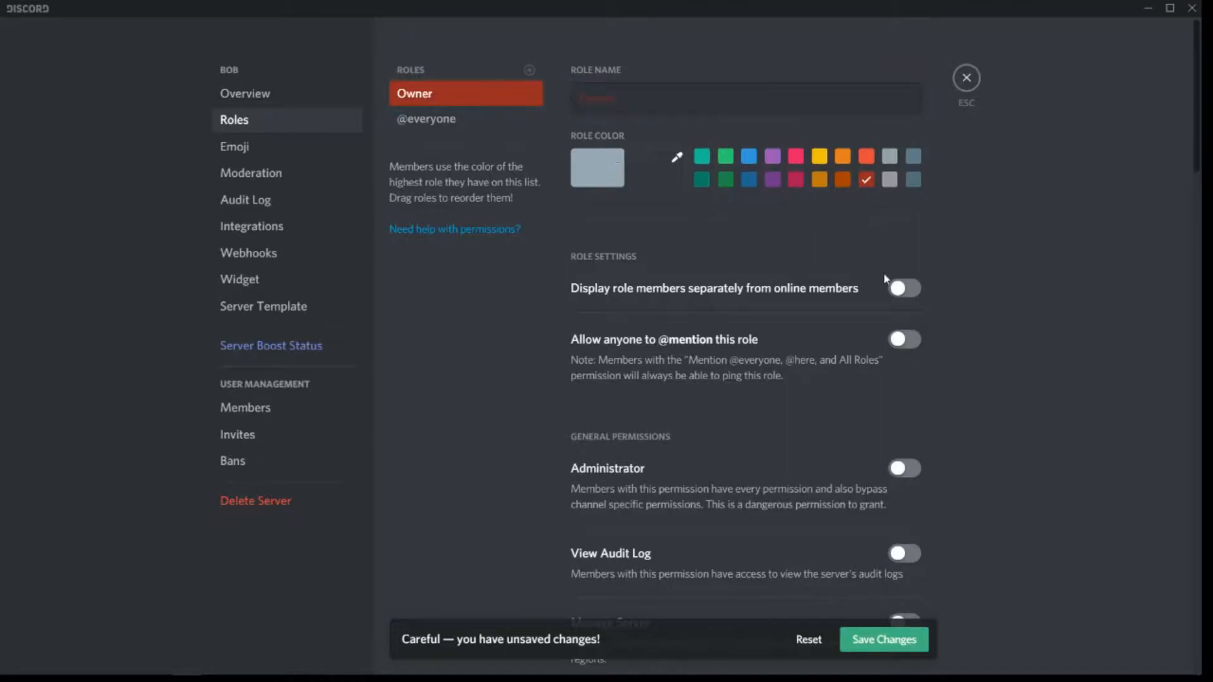
click(902, 292)
click(901, 470)
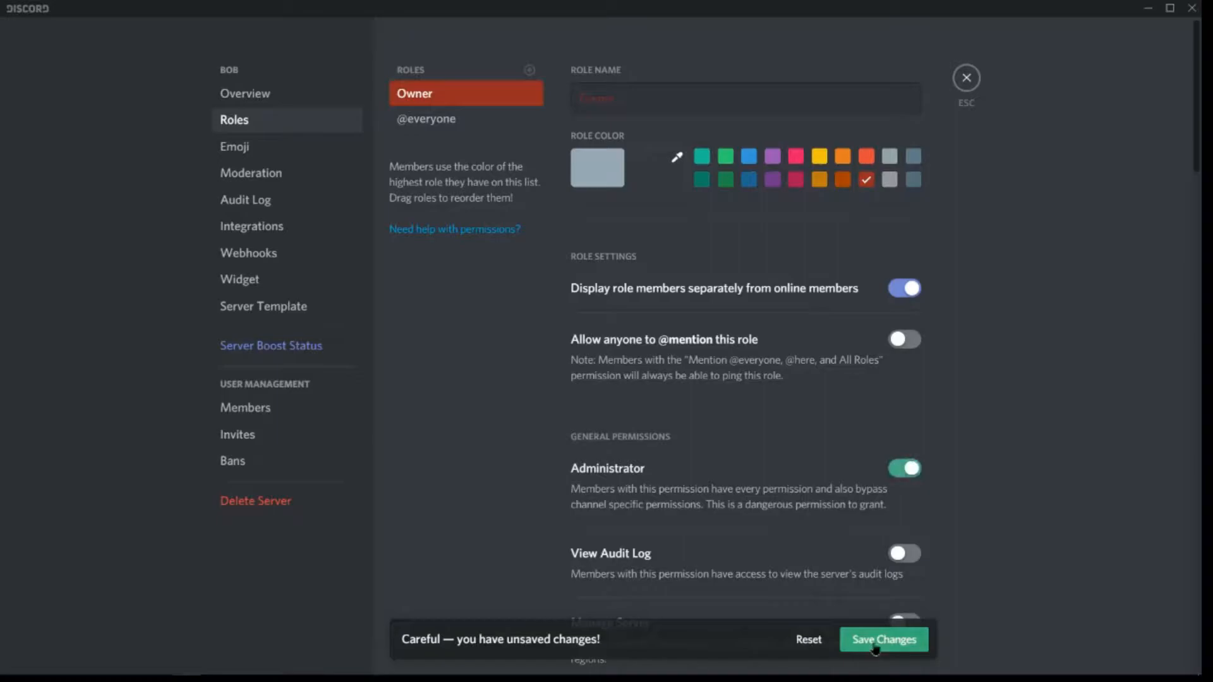
click(877, 645)
Add a "Co Owner" role in light red with separate member display and the Administrator permission, and save it
click(530, 70)
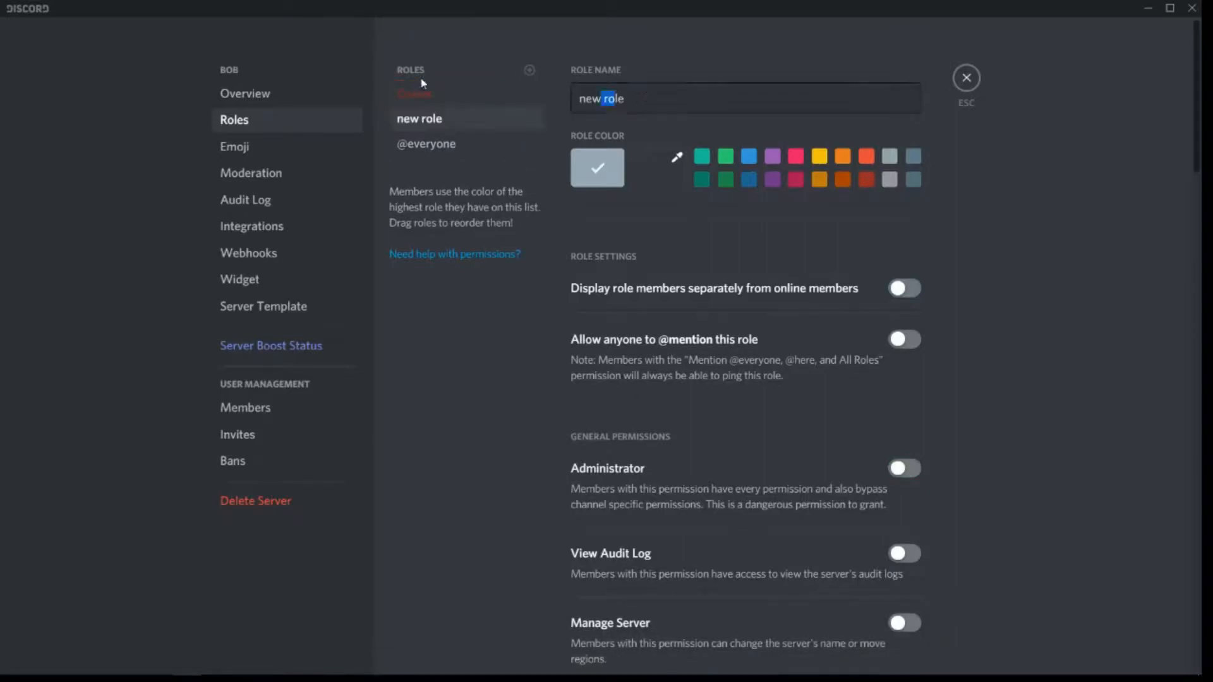
key(ctrl+a)
text(Co Owner)
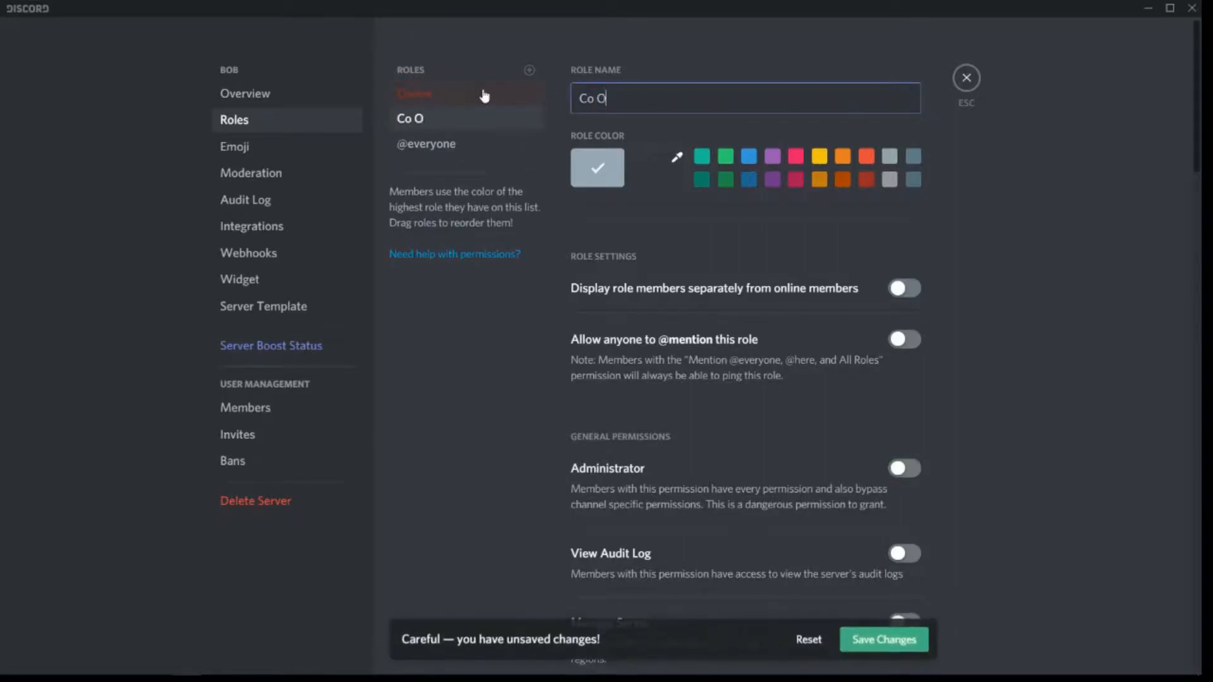
click(866, 156)
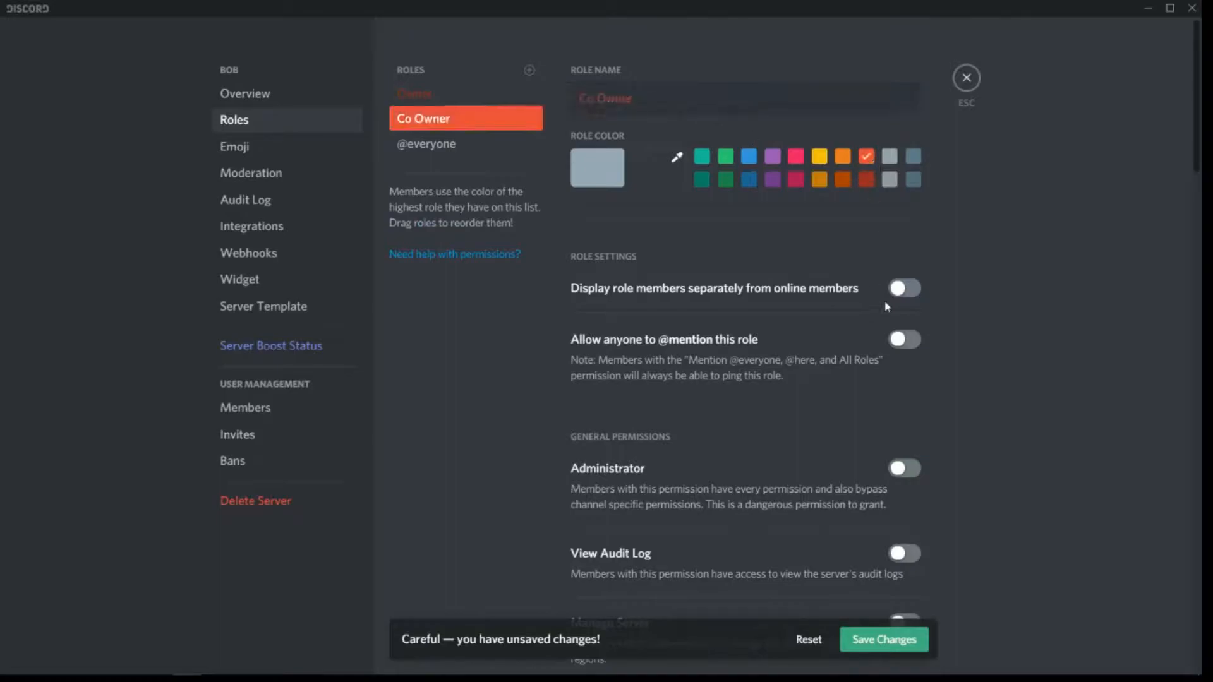
click(912, 286)
click(905, 468)
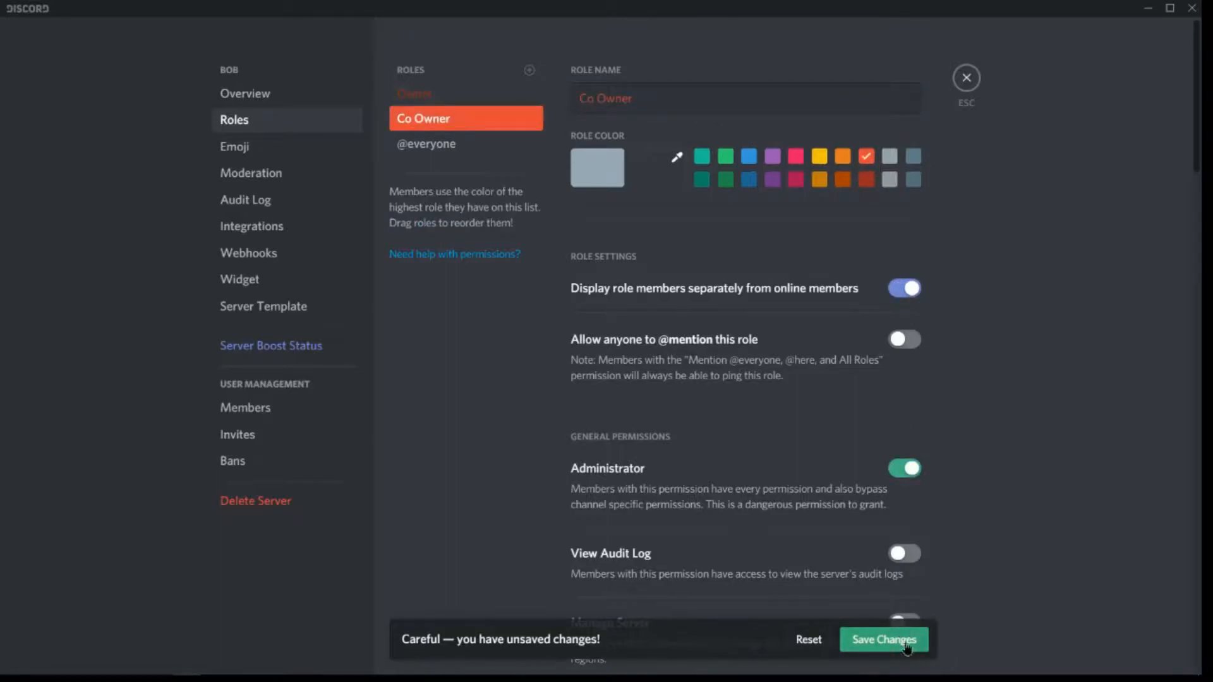
key(ctrl+s)
Add a "Director" role in light orange with separate member display and the Administrator permission, and save it
click(530, 71)
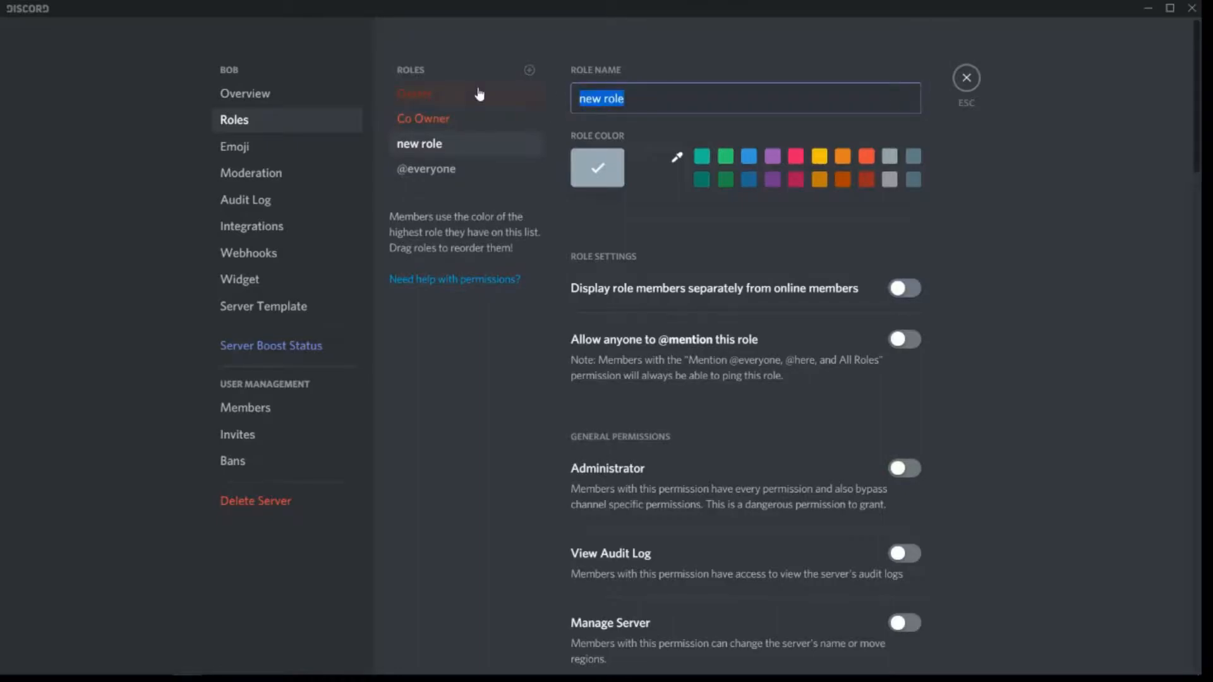
text(Director)
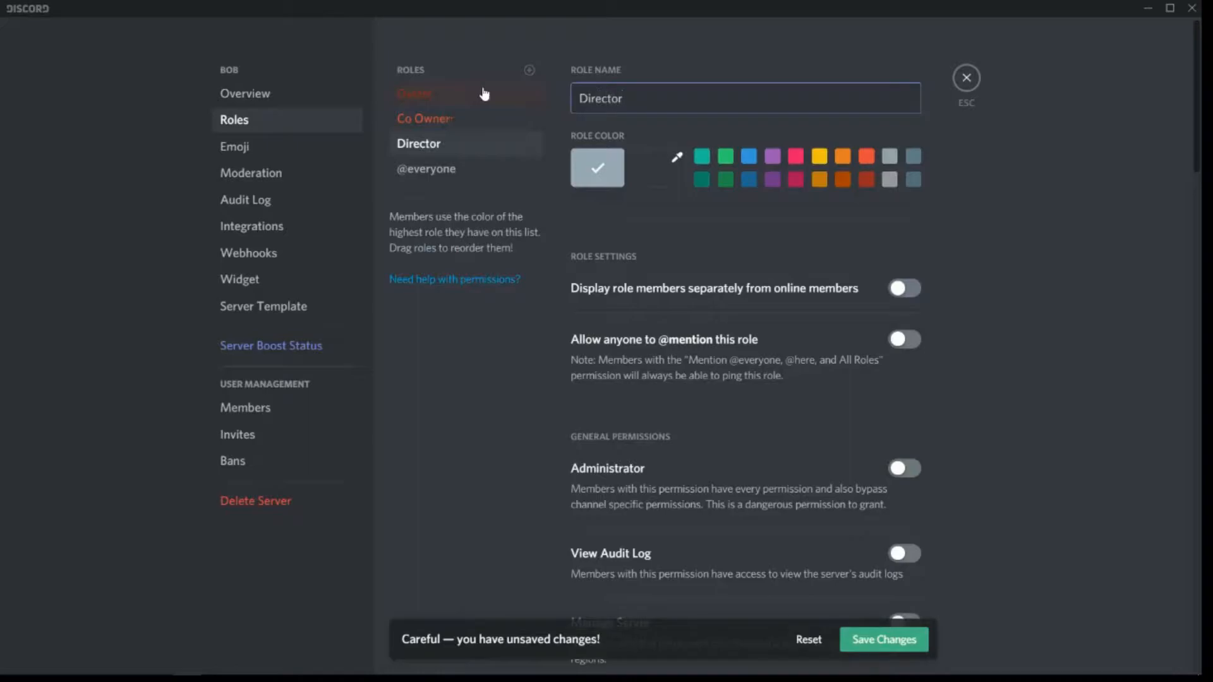
click(843, 157)
click(905, 289)
click(905, 468)
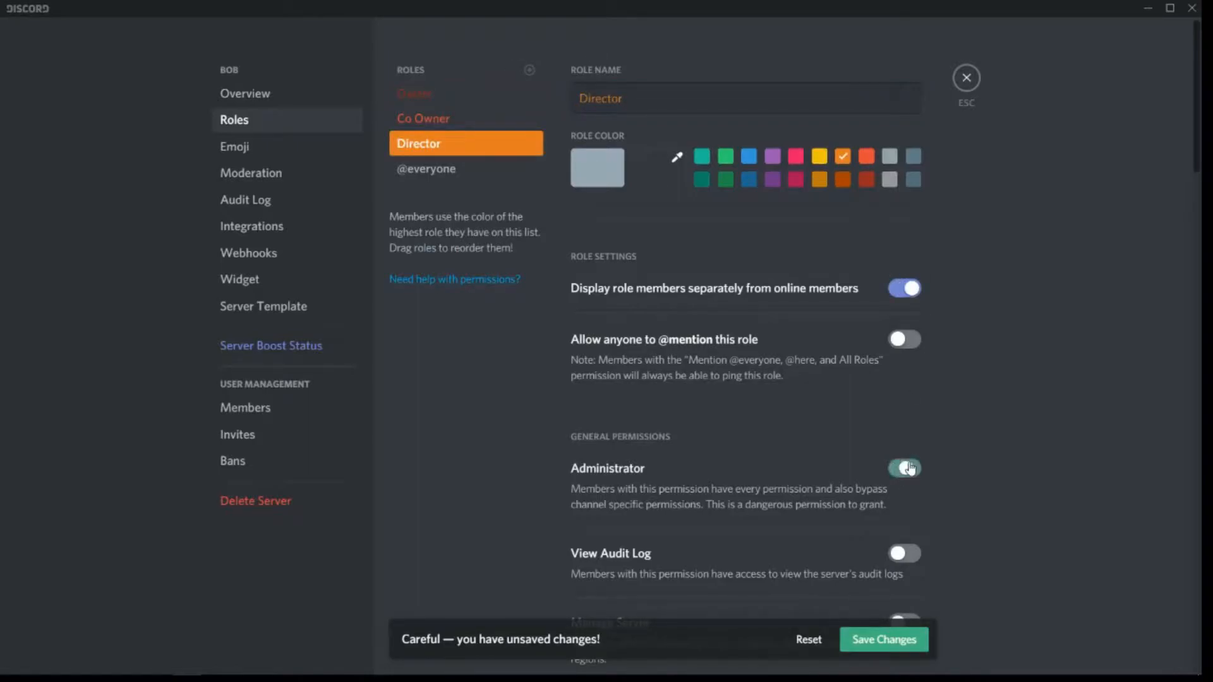
click(867, 646)
Add a "Manager" role in dark purple with separate member display and the Administrator permission, and save it
click(530, 70)
key(ctrl+a)
text(Manager)
click(772, 179)
click(891, 288)
click(902, 467)
click(884, 638)
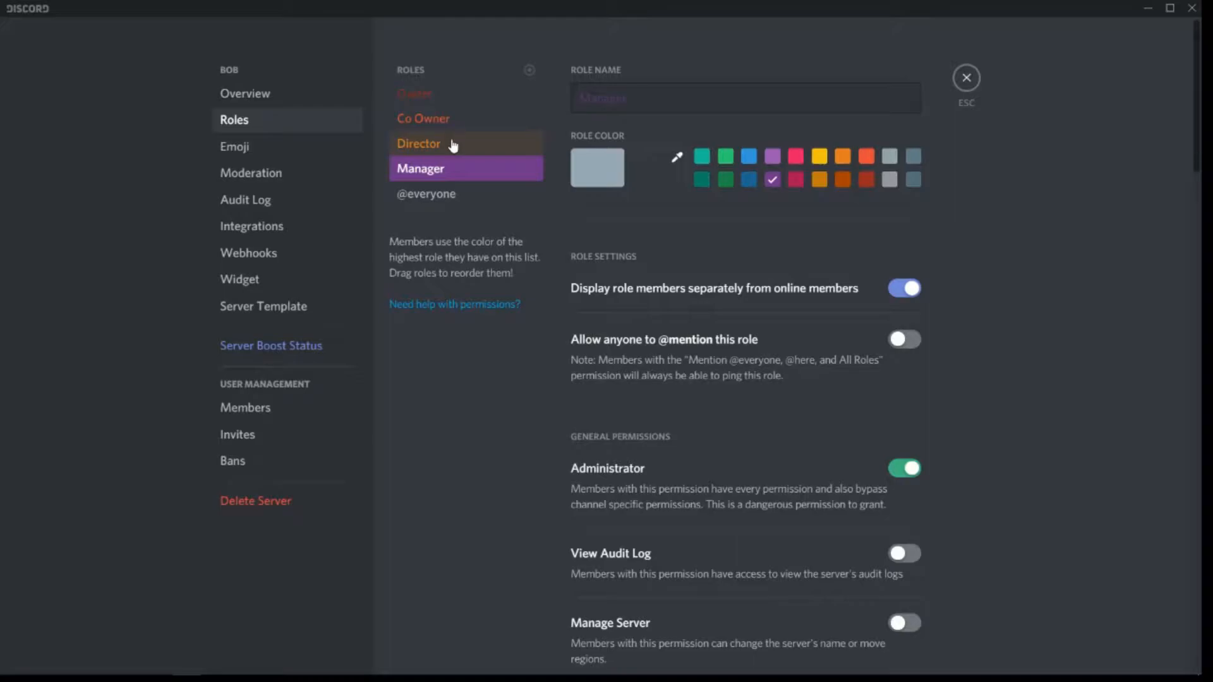
Review the settings of the Owner, Co Owner, Director and Manager roles
click(327, 305)
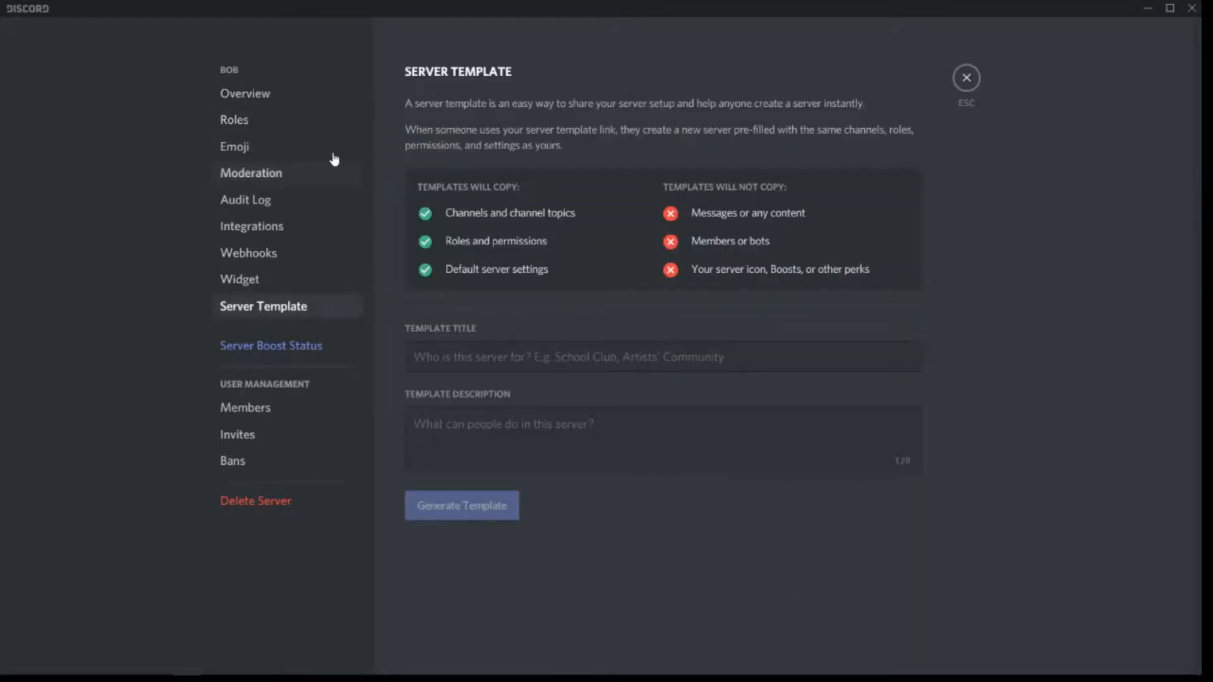
click(286, 123)
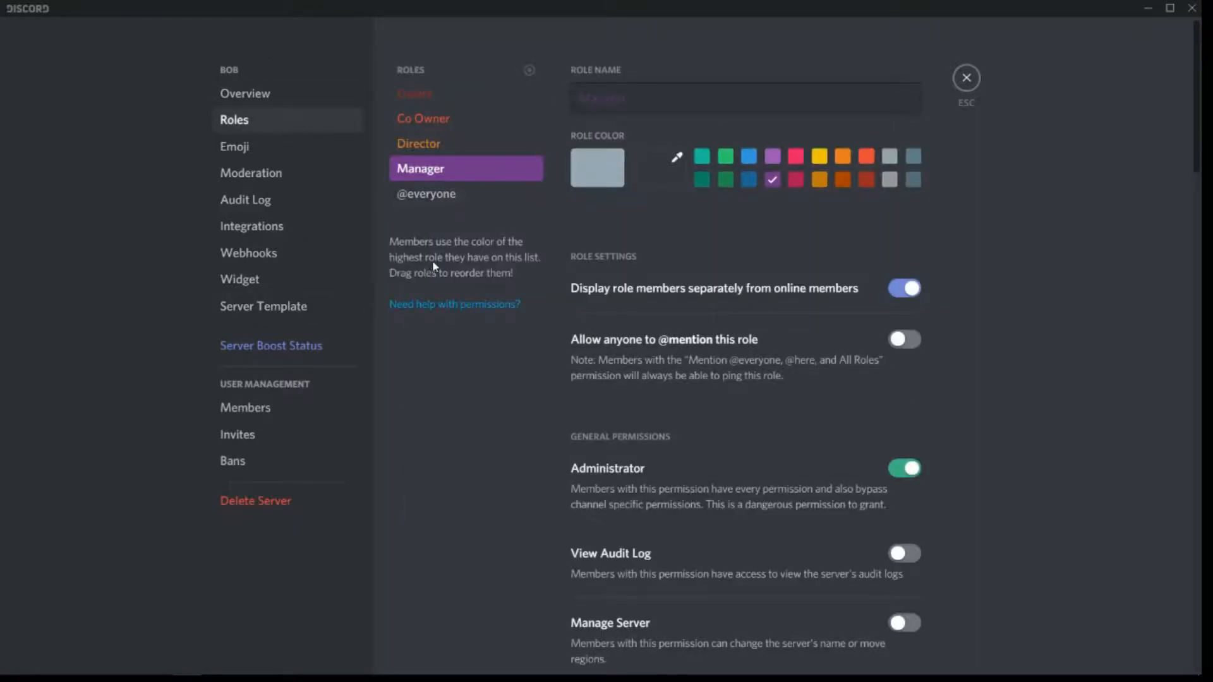
click(452, 100)
click(449, 120)
click(443, 146)
click(431, 118)
click(427, 98)
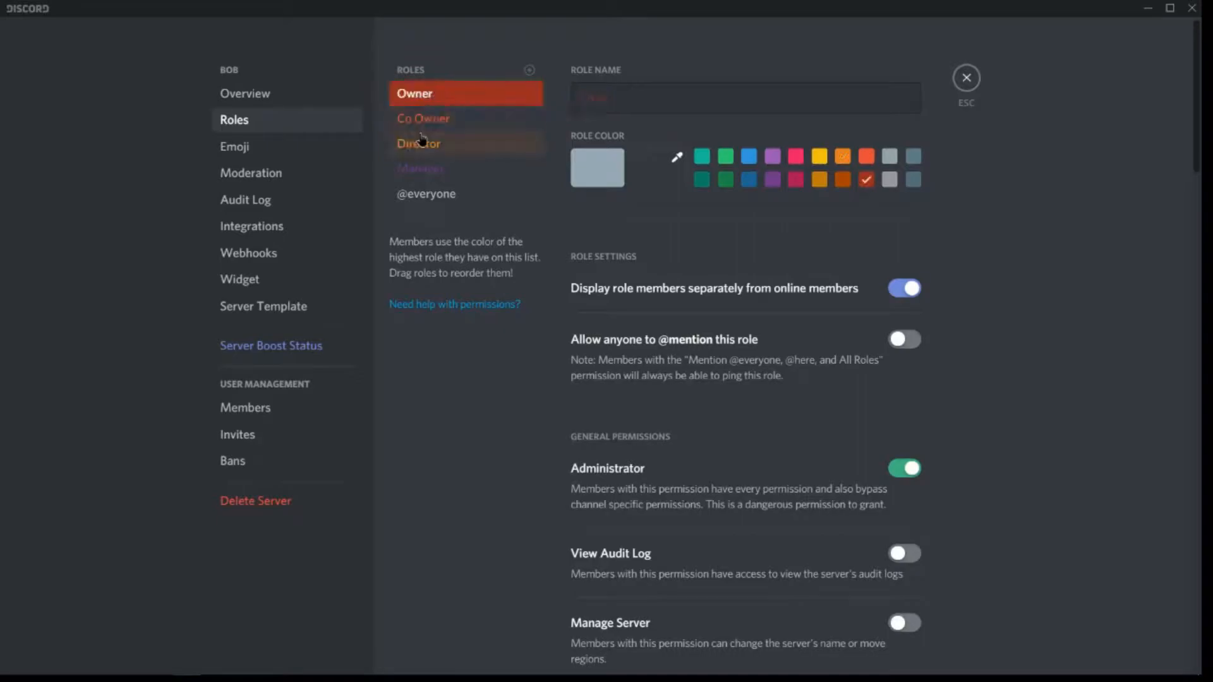
click(422, 142)
click(425, 168)
click(429, 153)
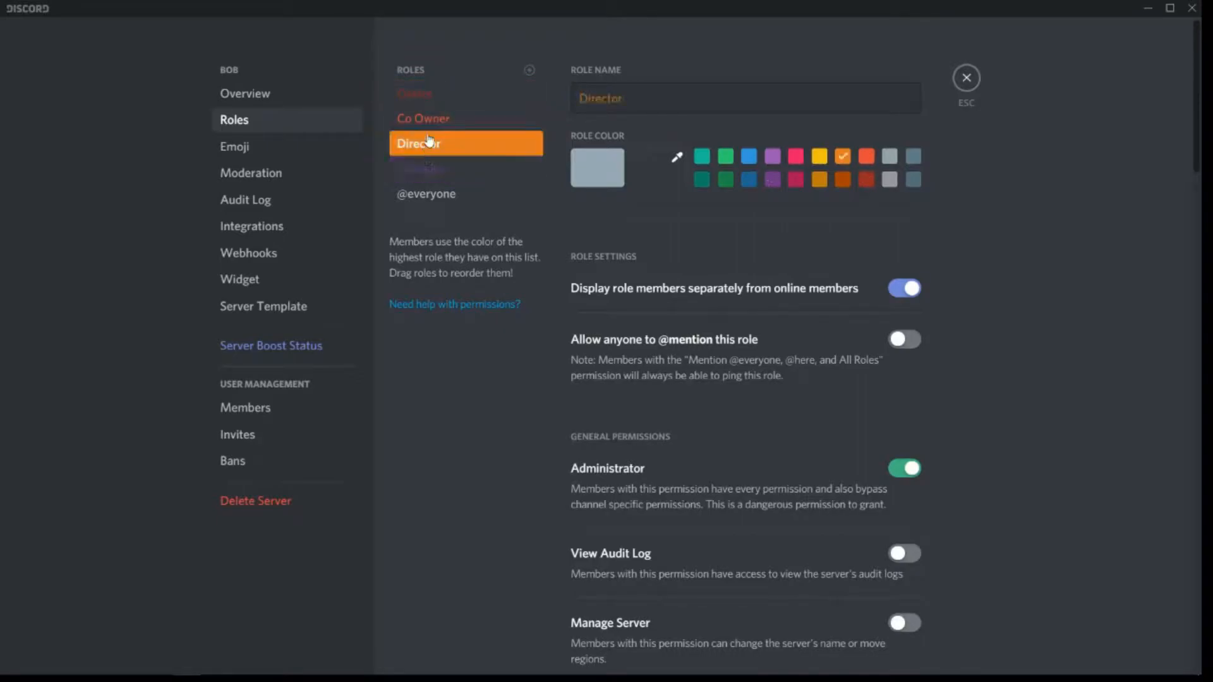
click(524, 171)
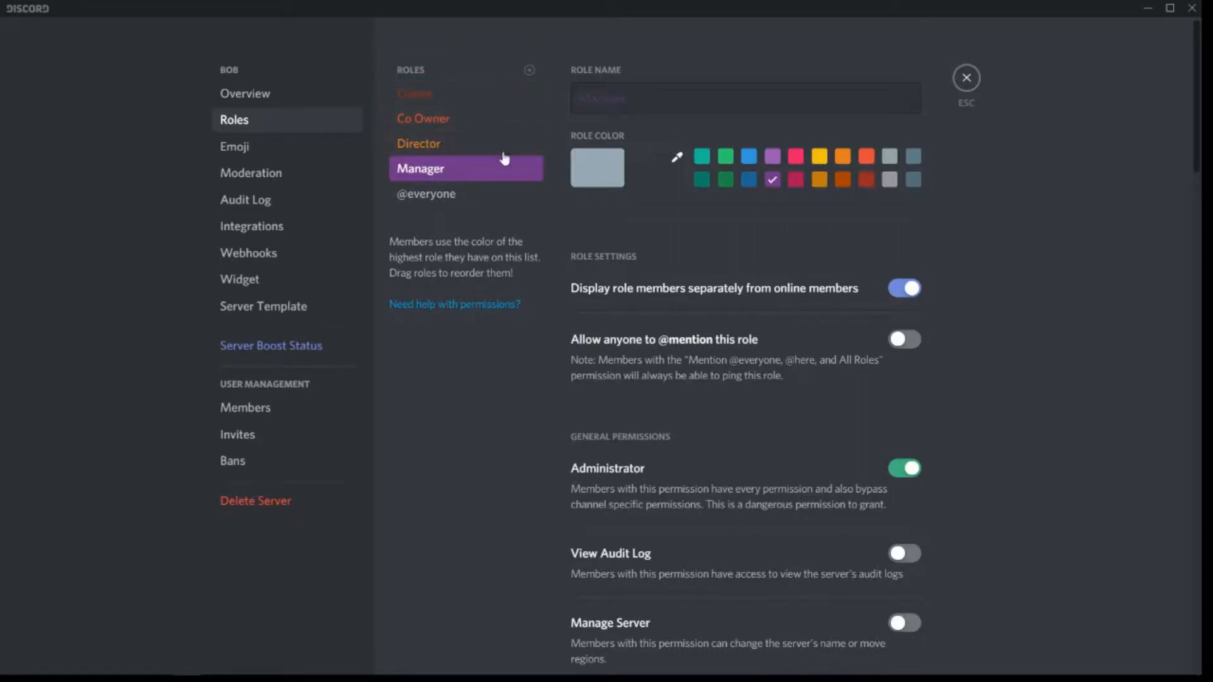
Add an "Admin" role in light blue with separate member display, and save it
click(529, 73)
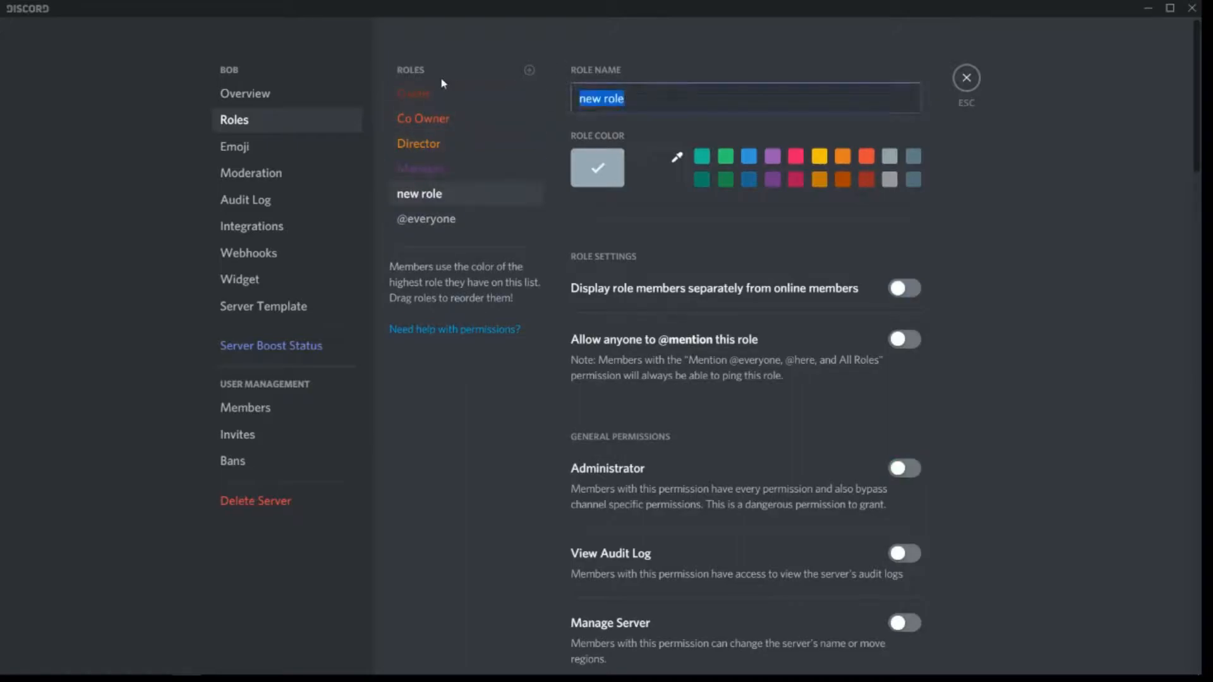
text(Admin)
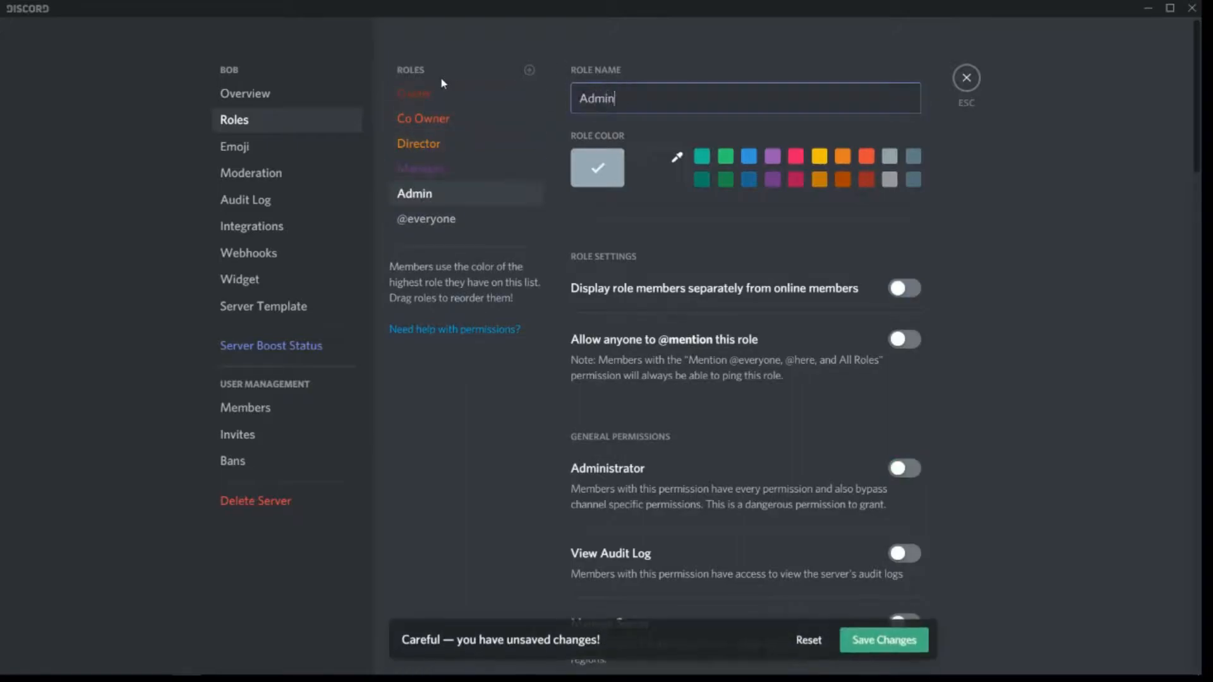
click(749, 157)
click(917, 288)
click(866, 639)
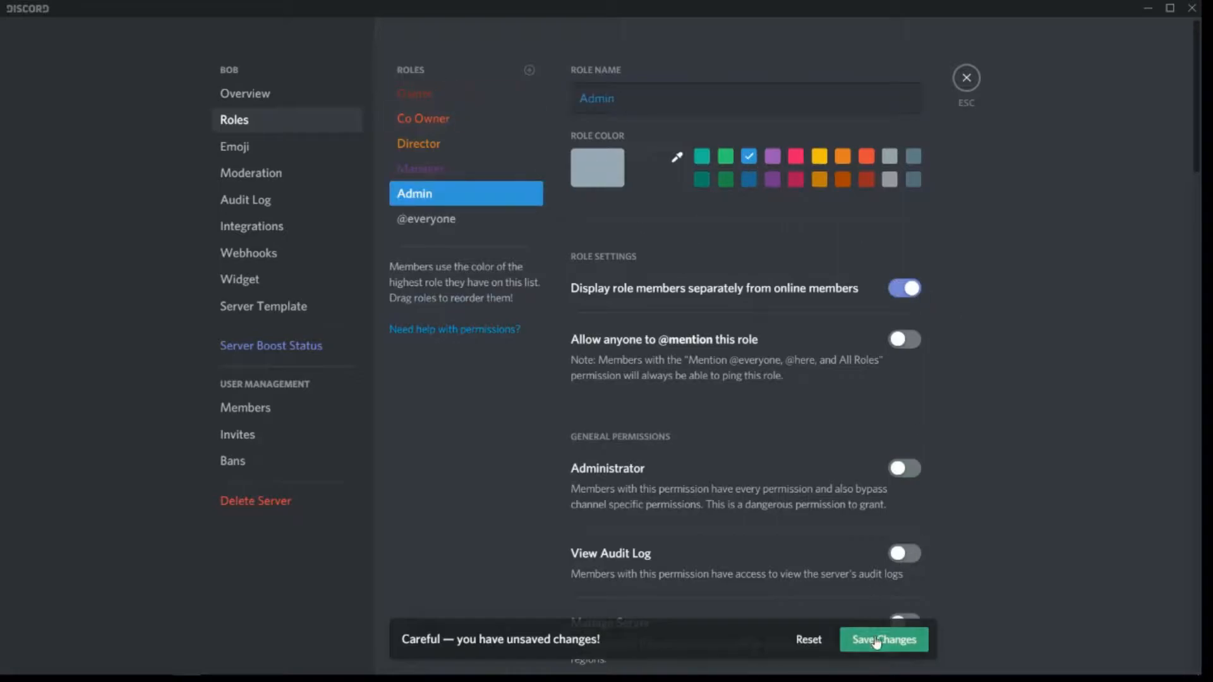
Add a "Moderator" role in light green with separate member display, and save it
click(529, 70)
triple_click(685, 108)
text(Moderator)
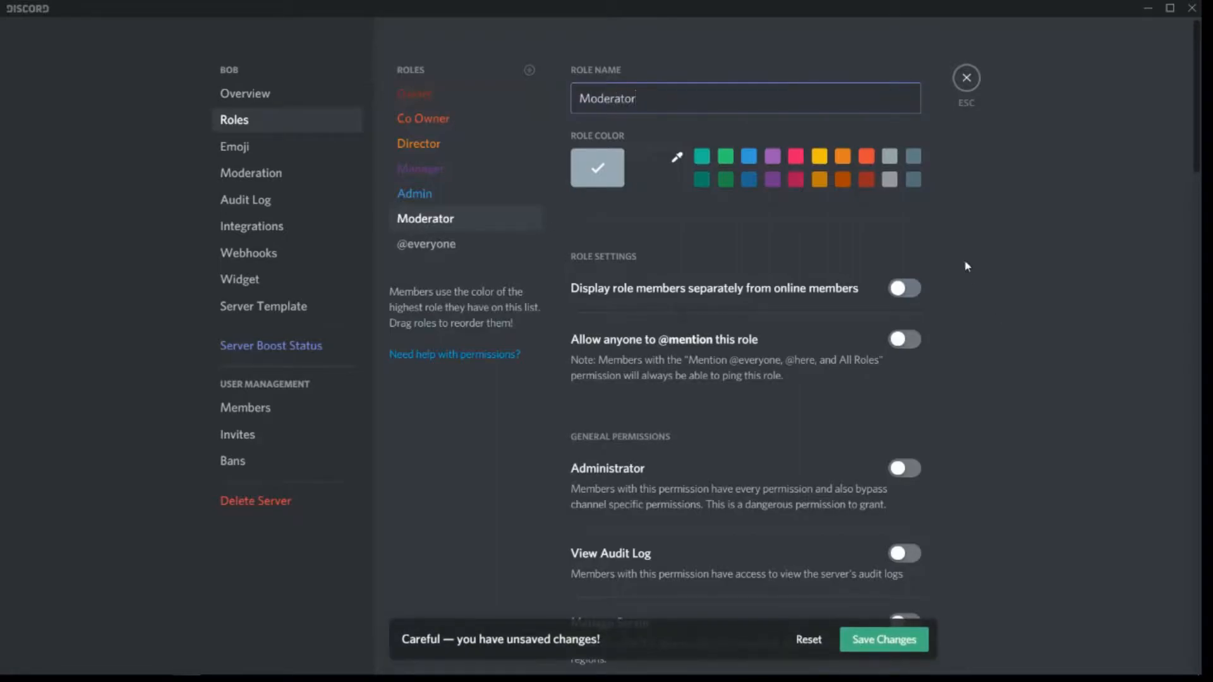
click(916, 289)
click(873, 643)
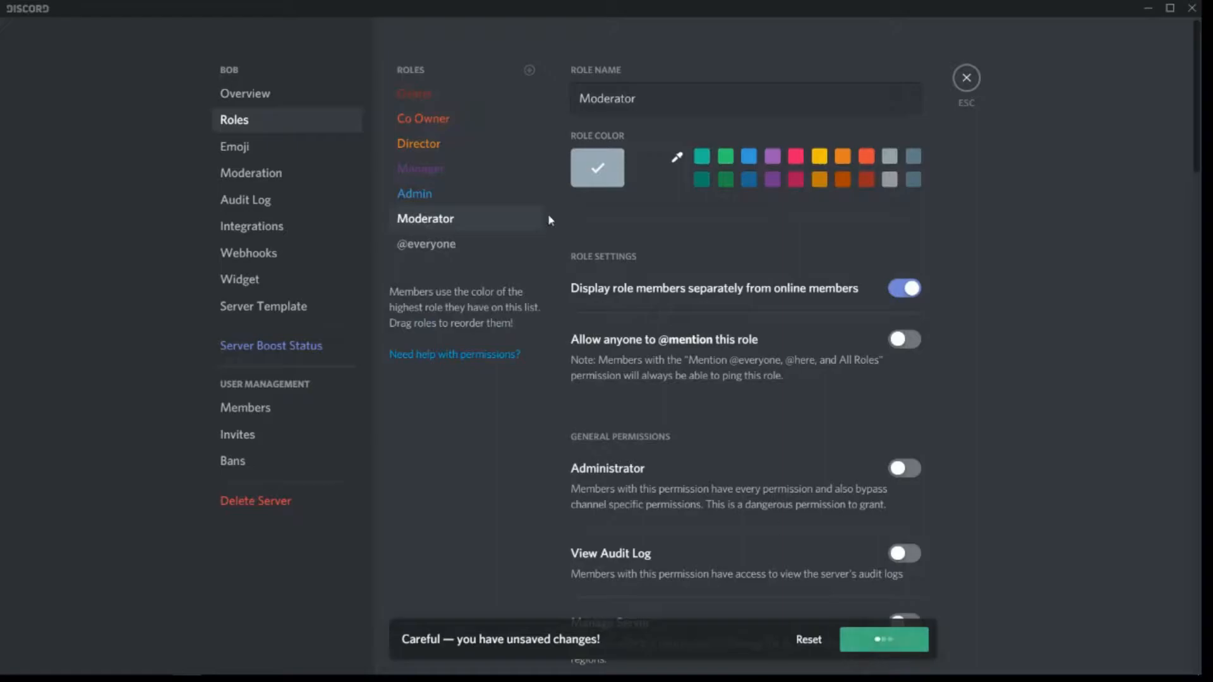
click(727, 158)
click(885, 643)
Add a "Helper" role in dark green with separate member display, and save it
click(530, 70)
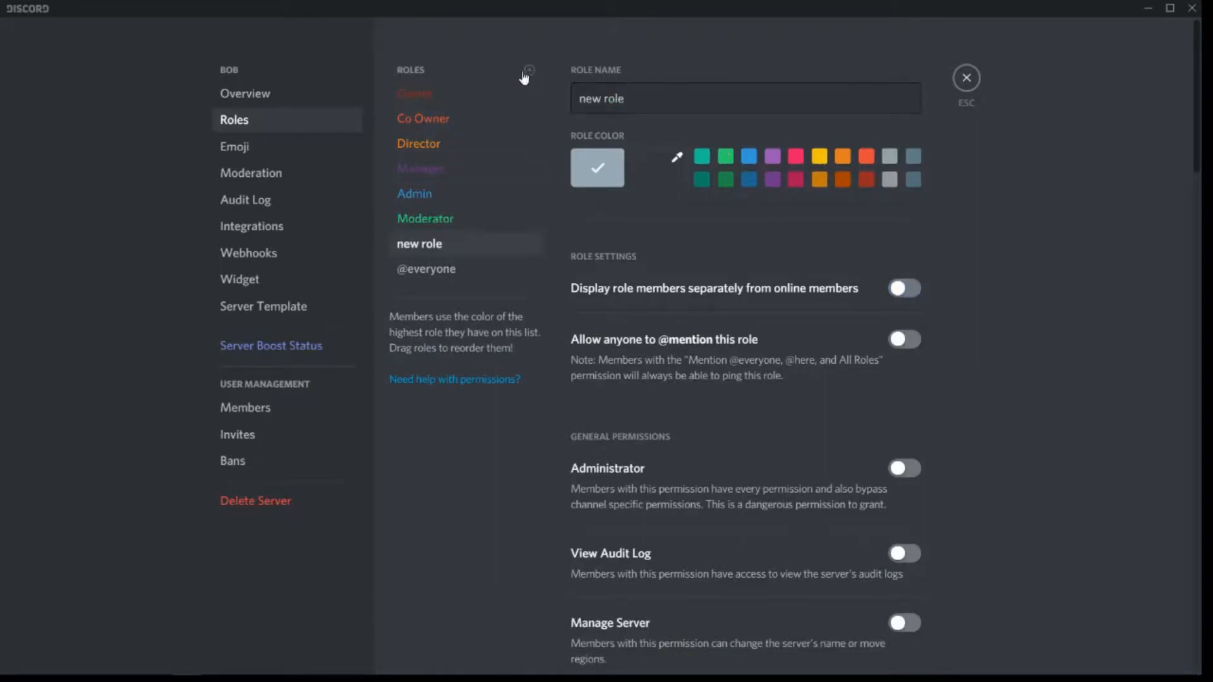
triple_click(616, 98)
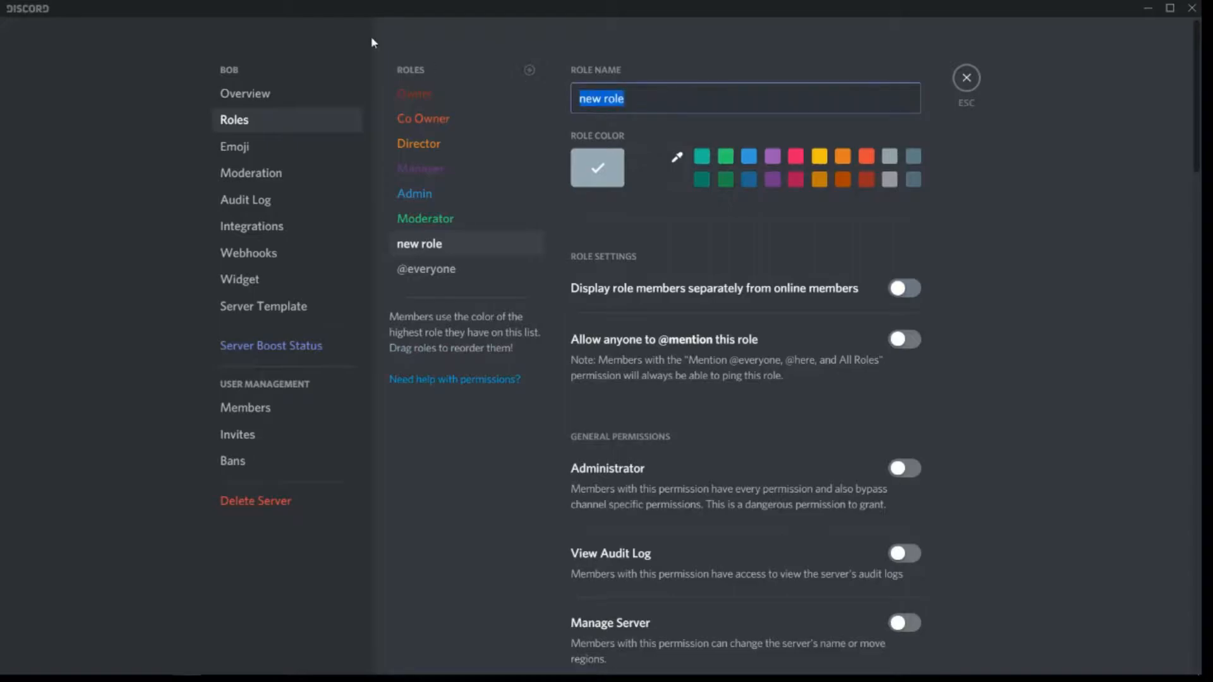
text(Helper)
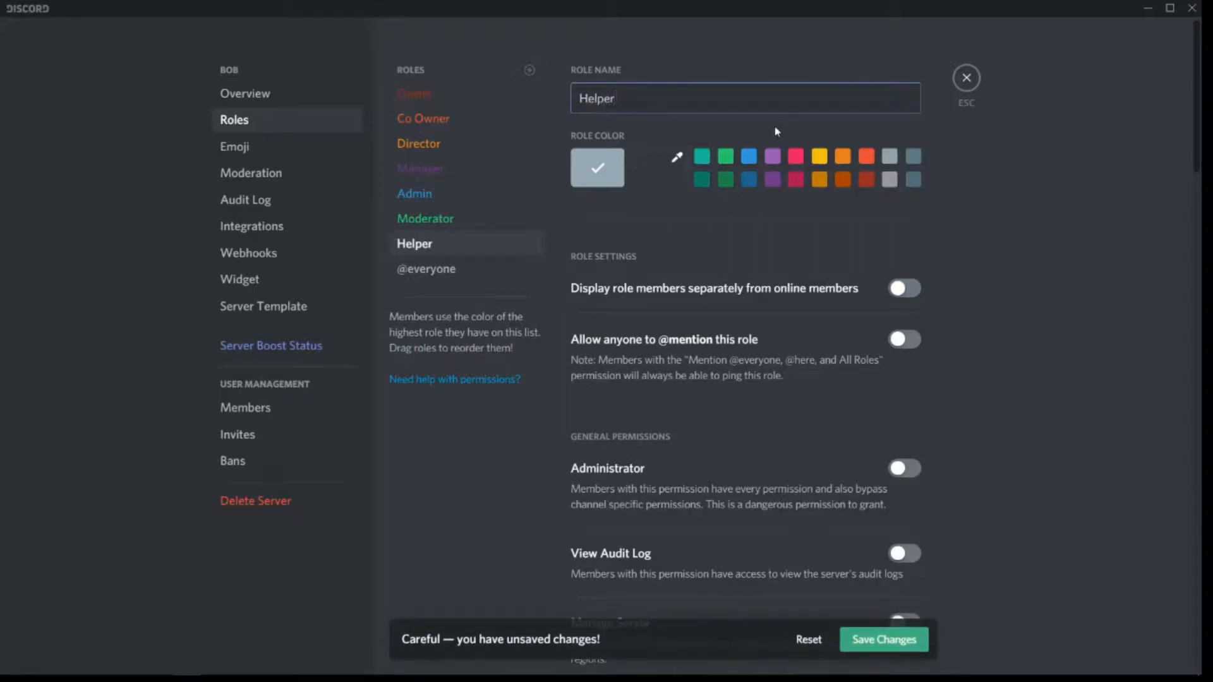
click(727, 179)
click(905, 288)
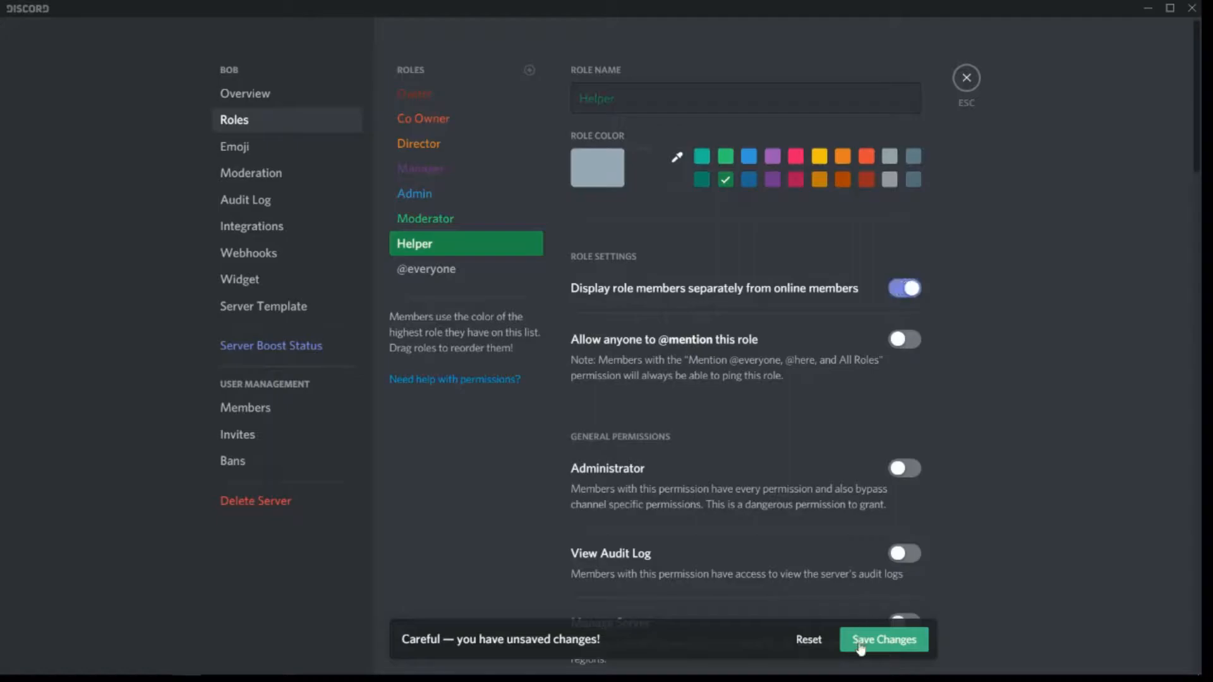
click(869, 646)
Look through the staff roles from Owner down to Helper to check their settings
click(467, 100)
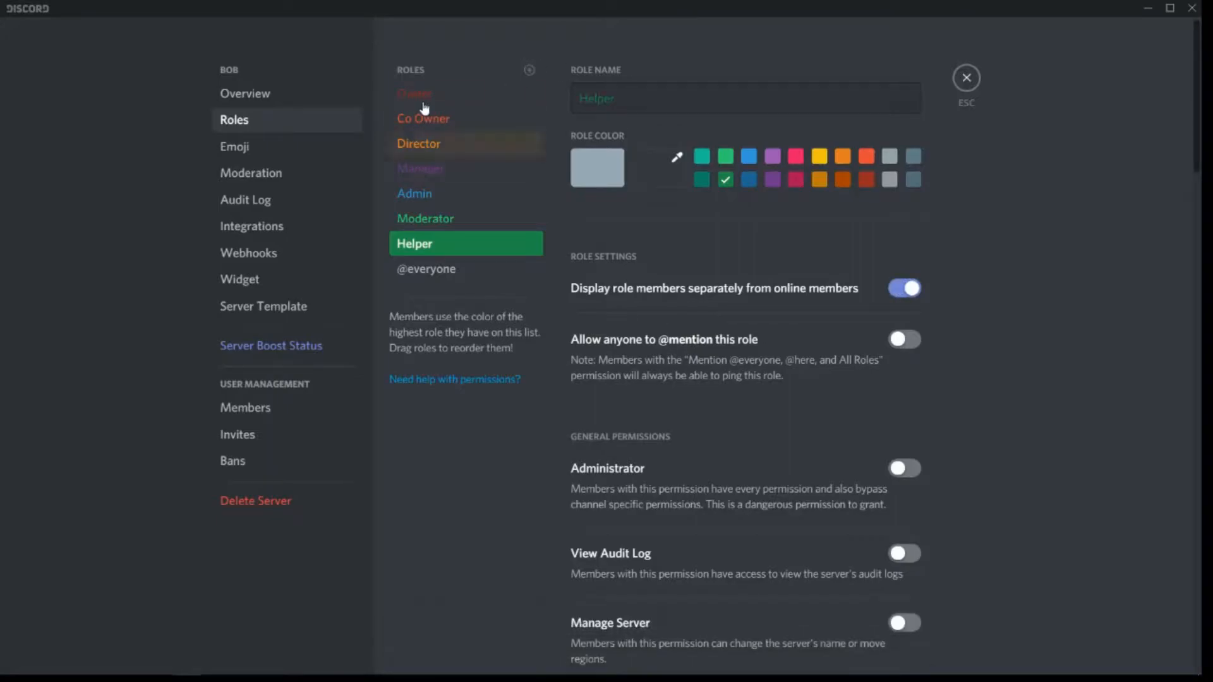
click(416, 121)
click(414, 148)
click(412, 193)
click(412, 177)
click(409, 223)
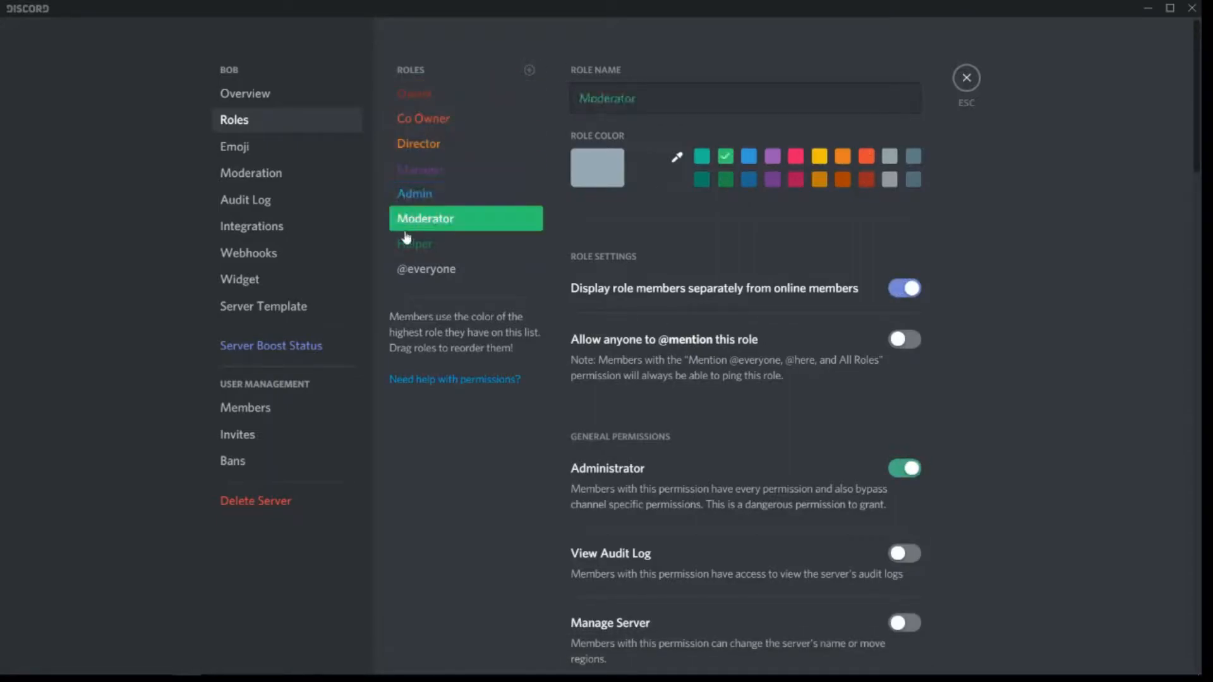
click(411, 244)
Add two new roles, name the lower one "Staff" in light orange, and save it
click(530, 69)
click(529, 69)
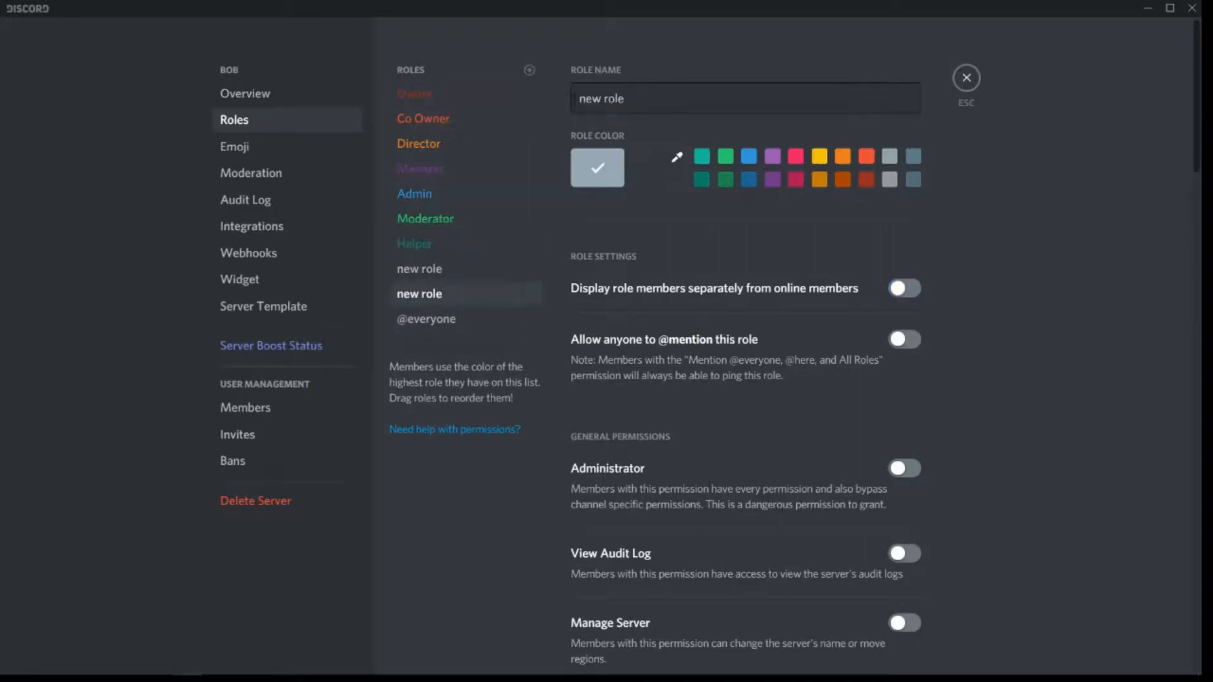
text(Staff)
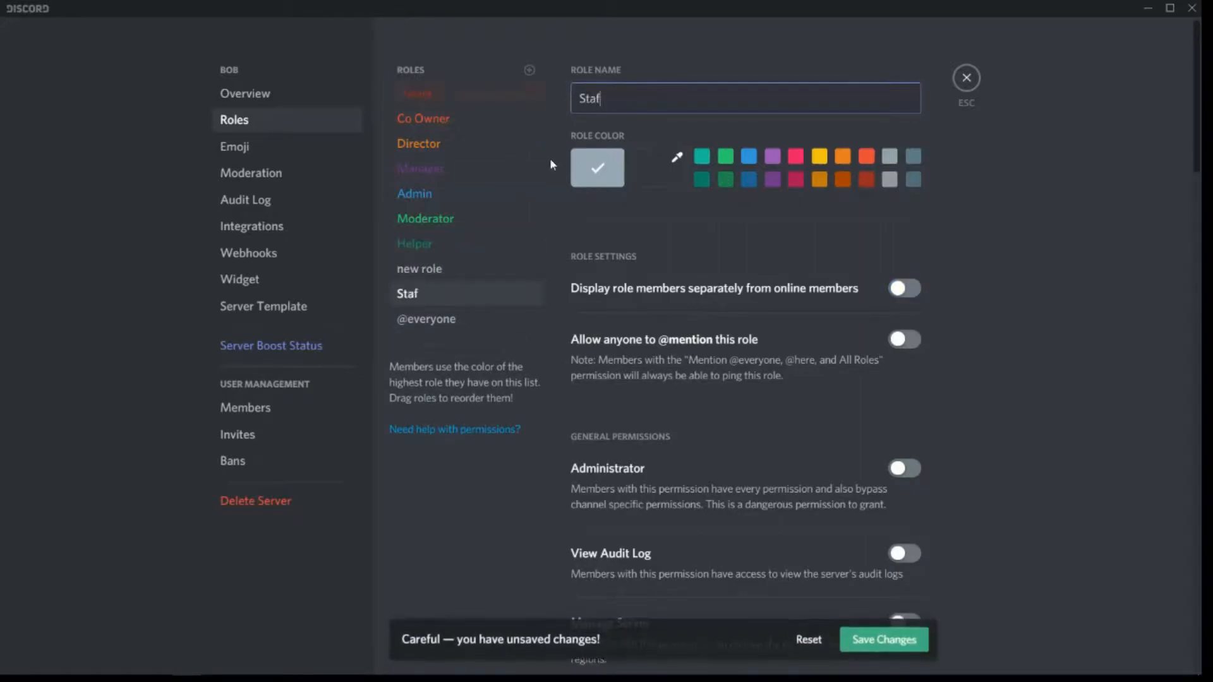
click(840, 159)
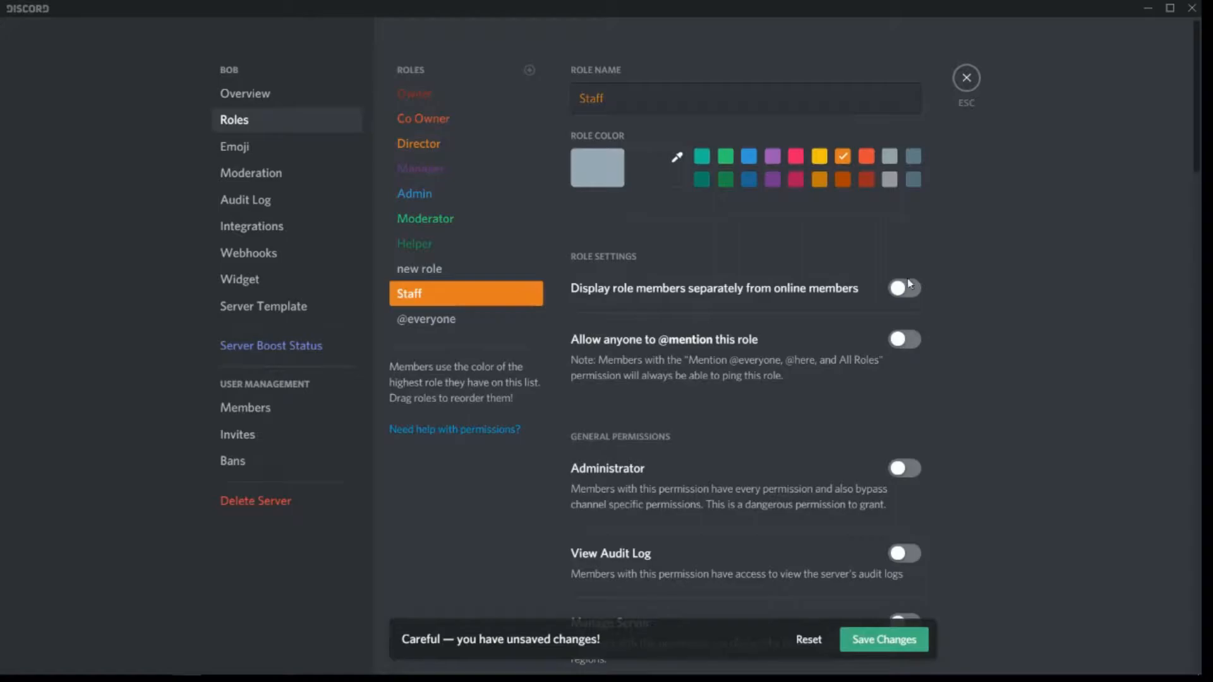
click(880, 639)
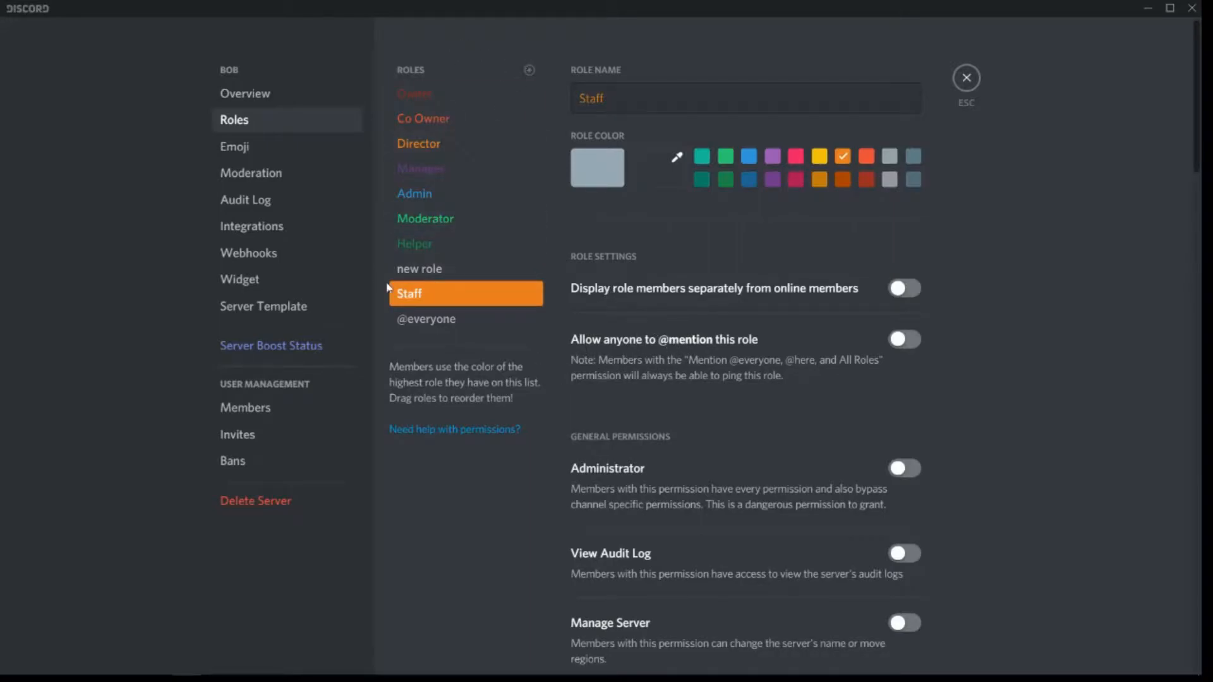
Move the unnamed role below Staff, rename it "VIP" in light teal with separate member display, and save the changes
drag(431, 276, 405, 285)
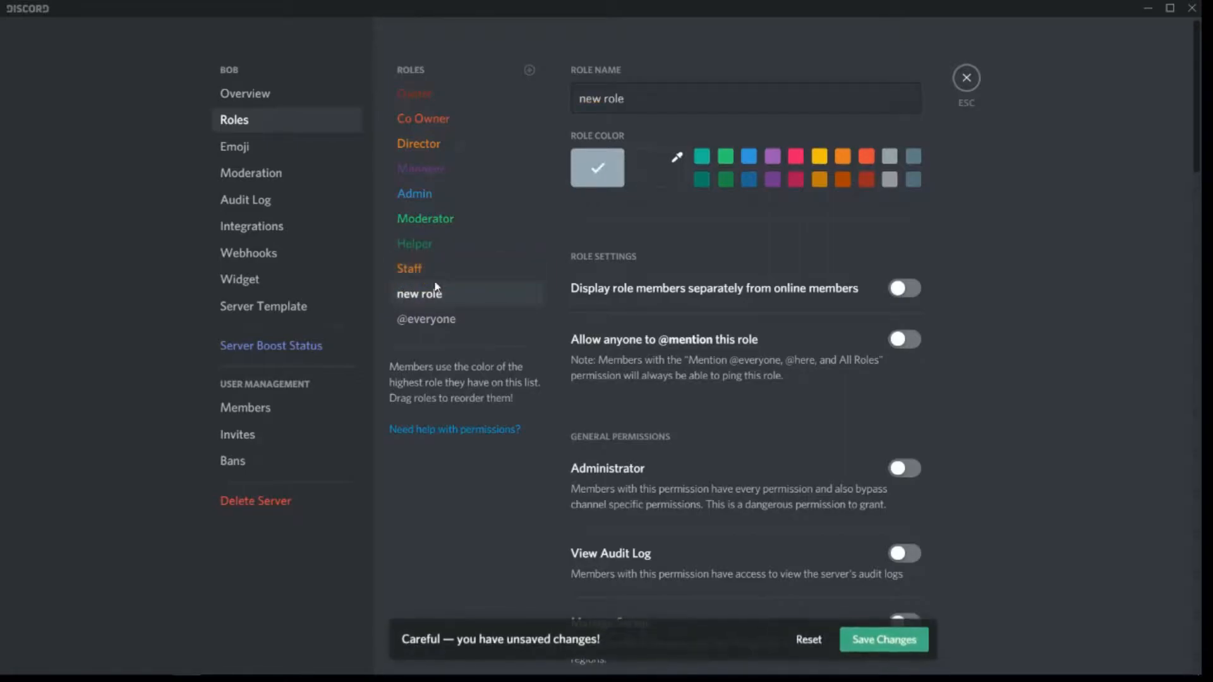
triple_click(649, 111)
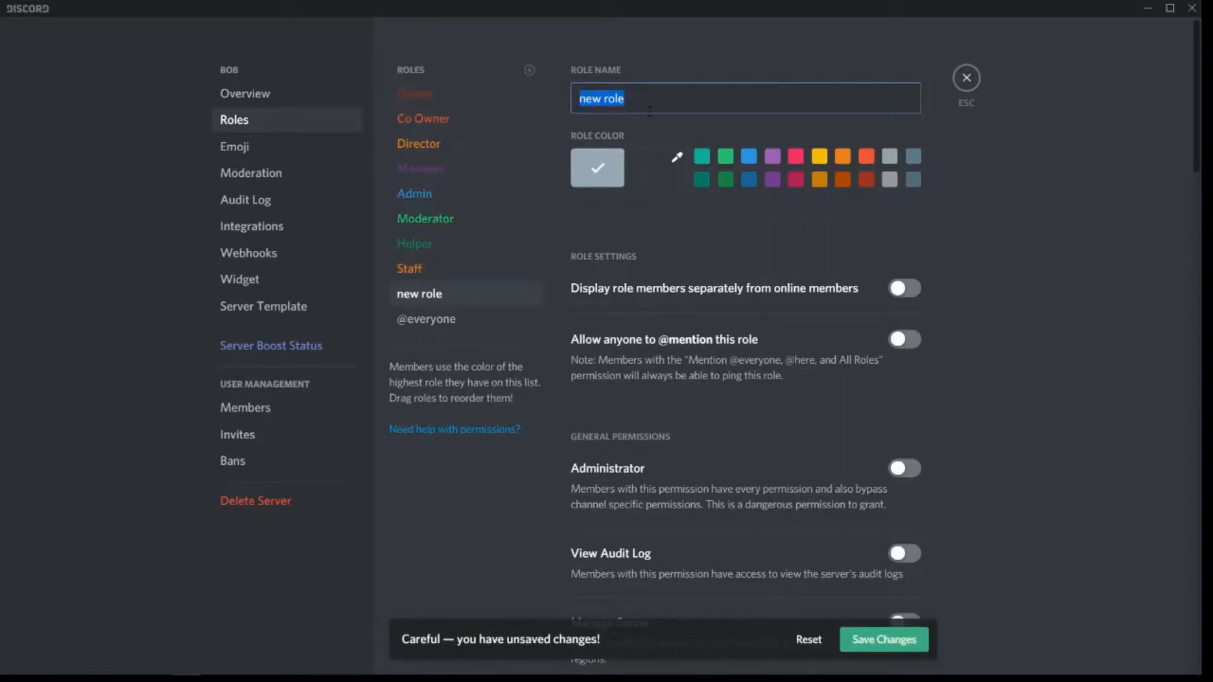
text(Vo)
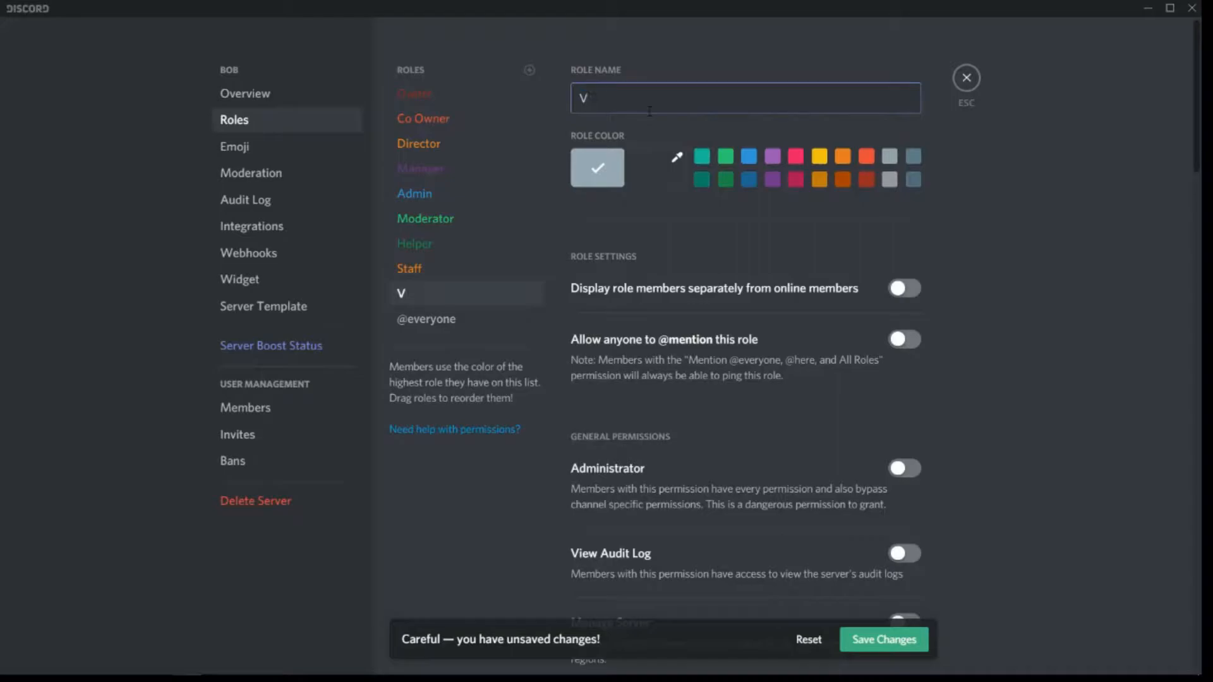
click(701, 158)
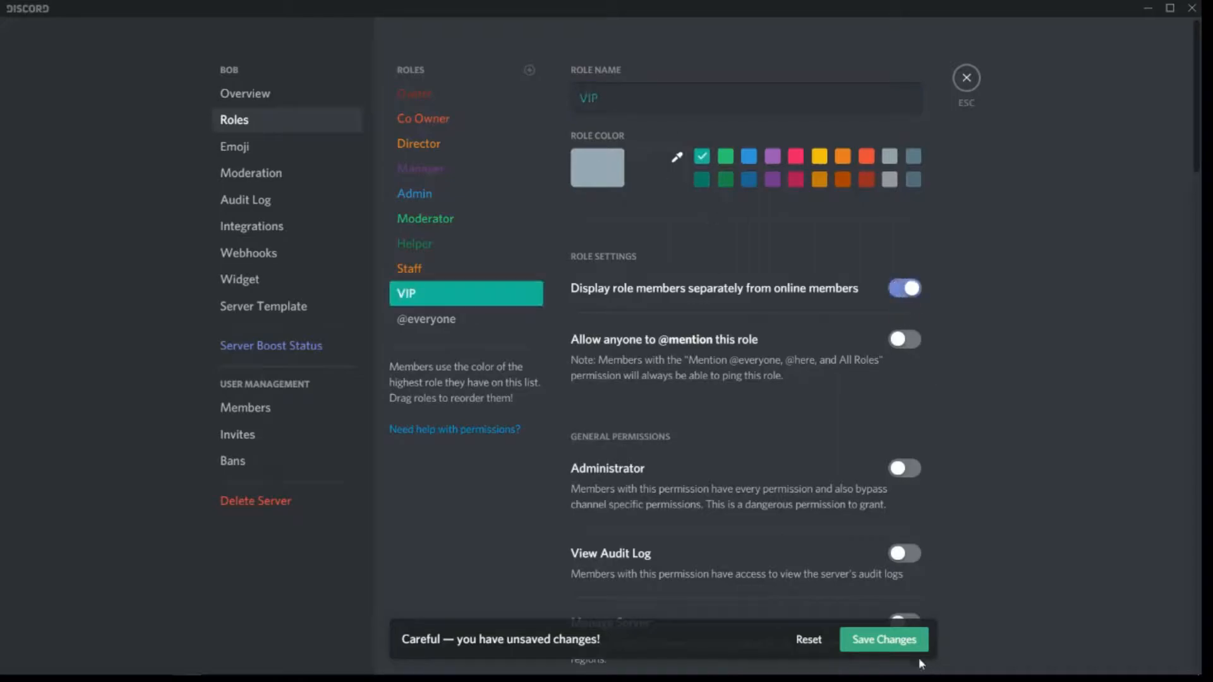
click(896, 641)
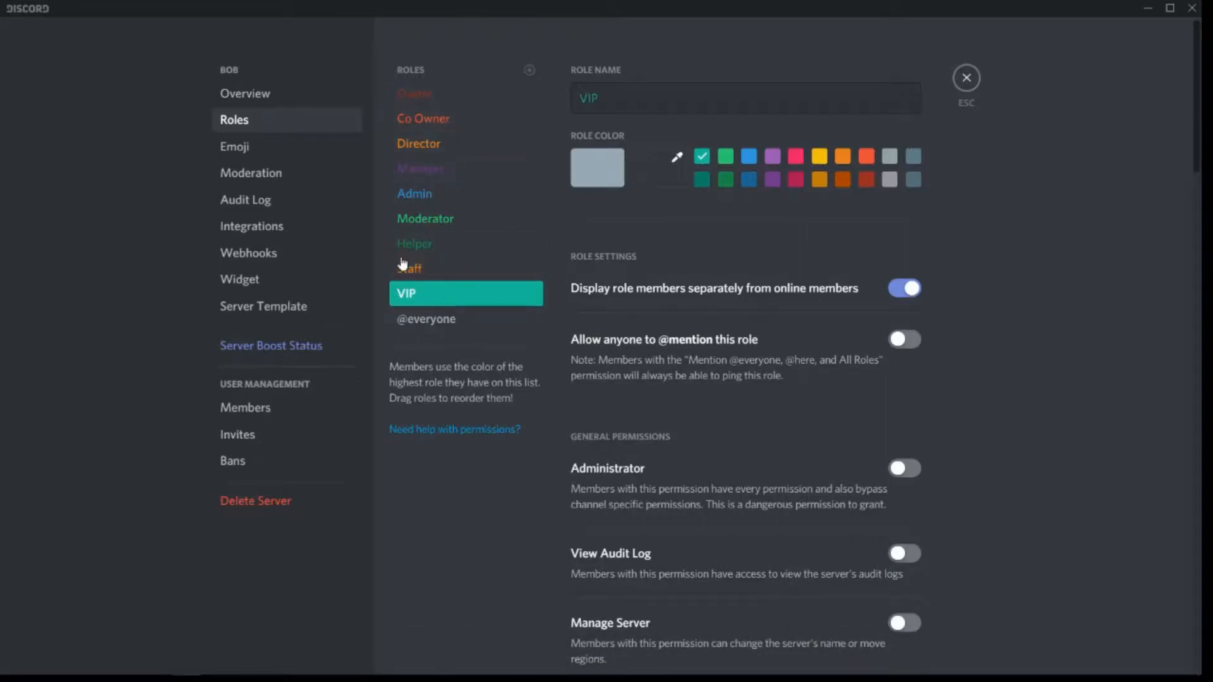
click(441, 195)
click(438, 168)
click(423, 118)
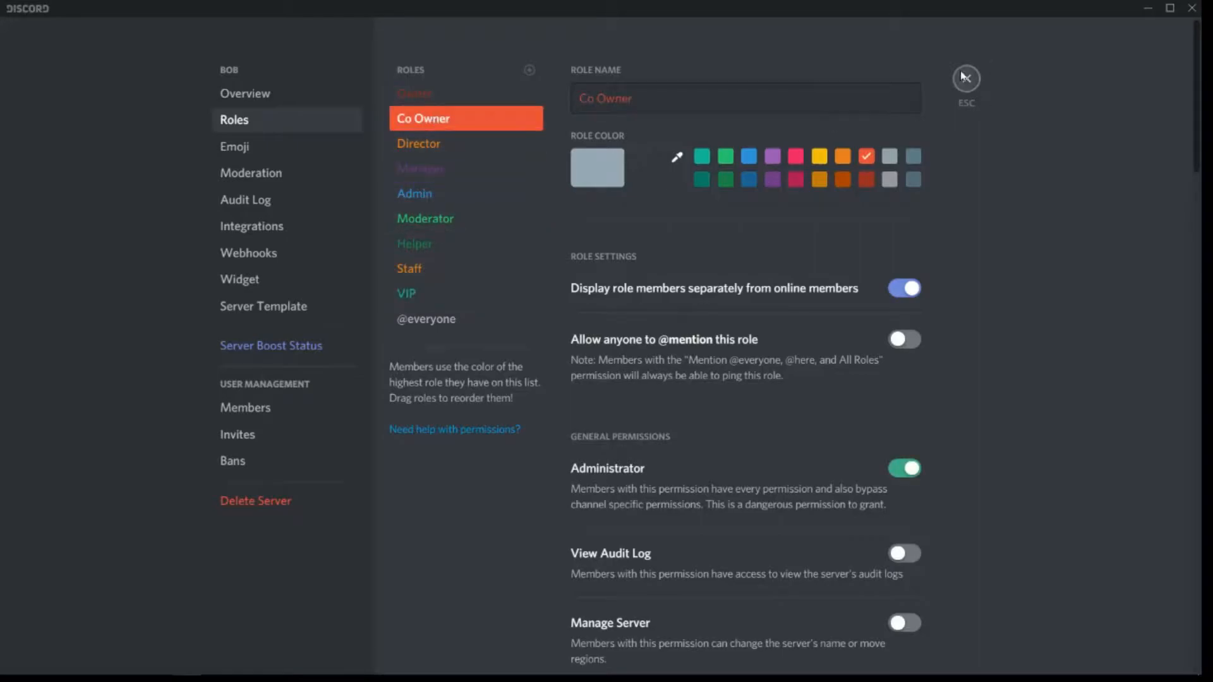
Examine the role list of the LandMCraft Network server, including the Whitelist Server - Crafter role, for further role ideas
click(966, 79)
click(27, 125)
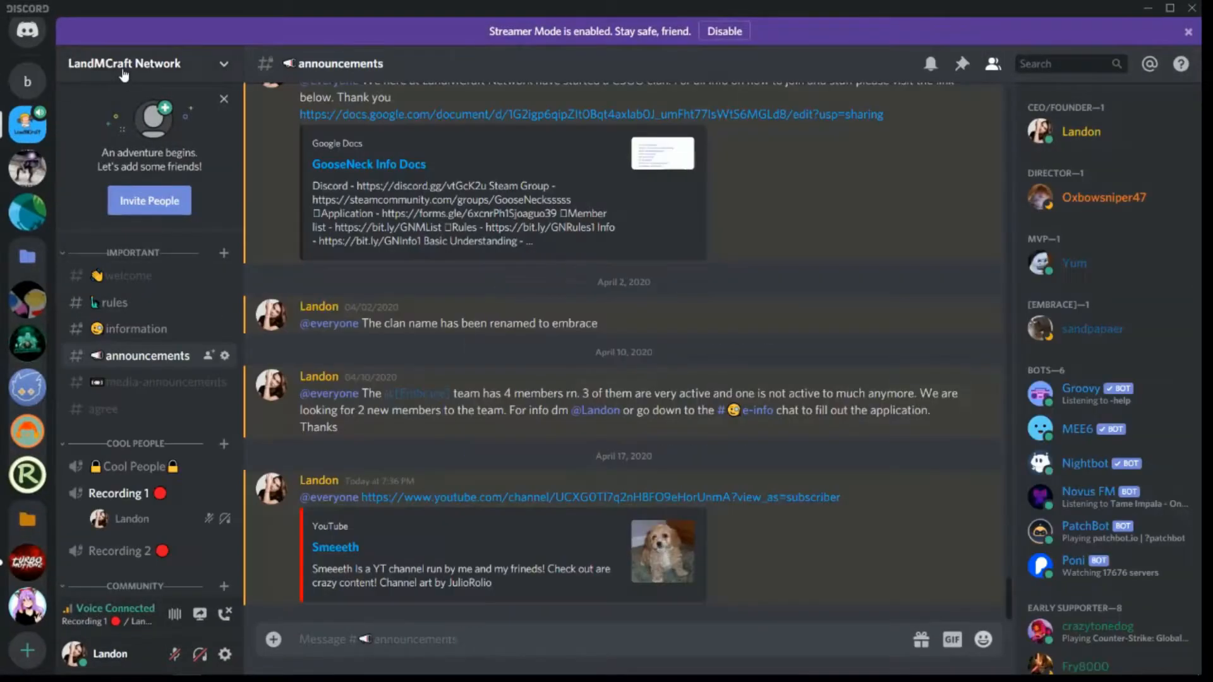
click(124, 64)
click(106, 166)
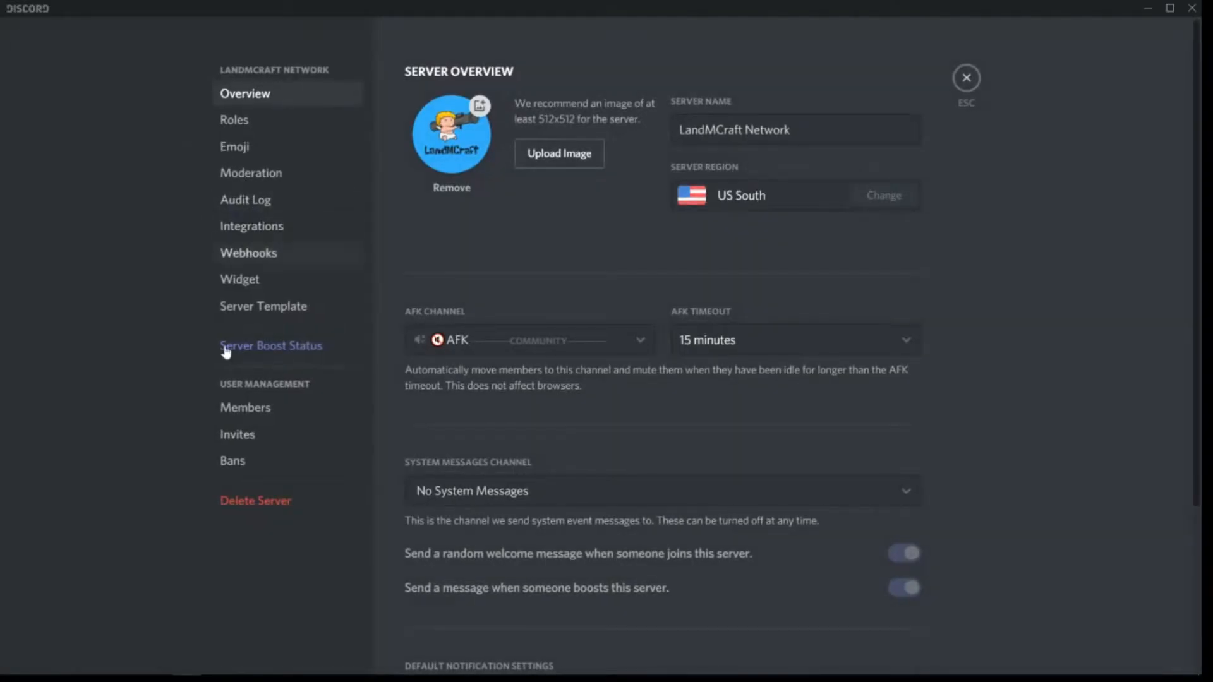
click(240, 121)
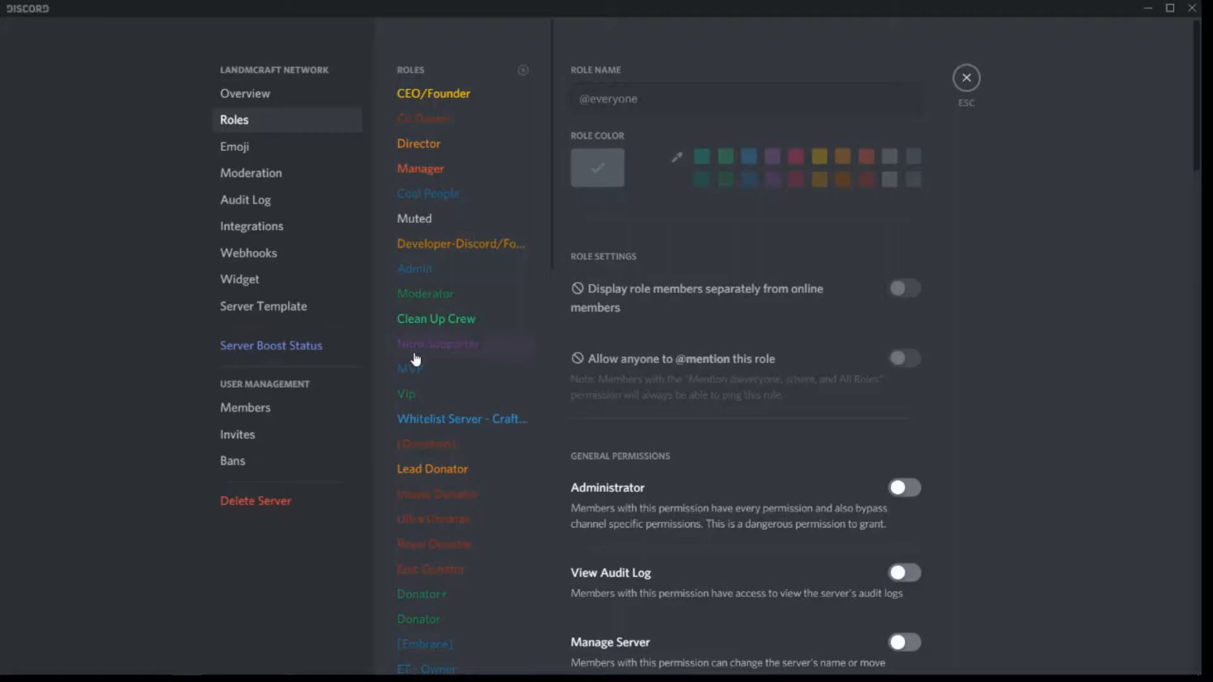
click(468, 428)
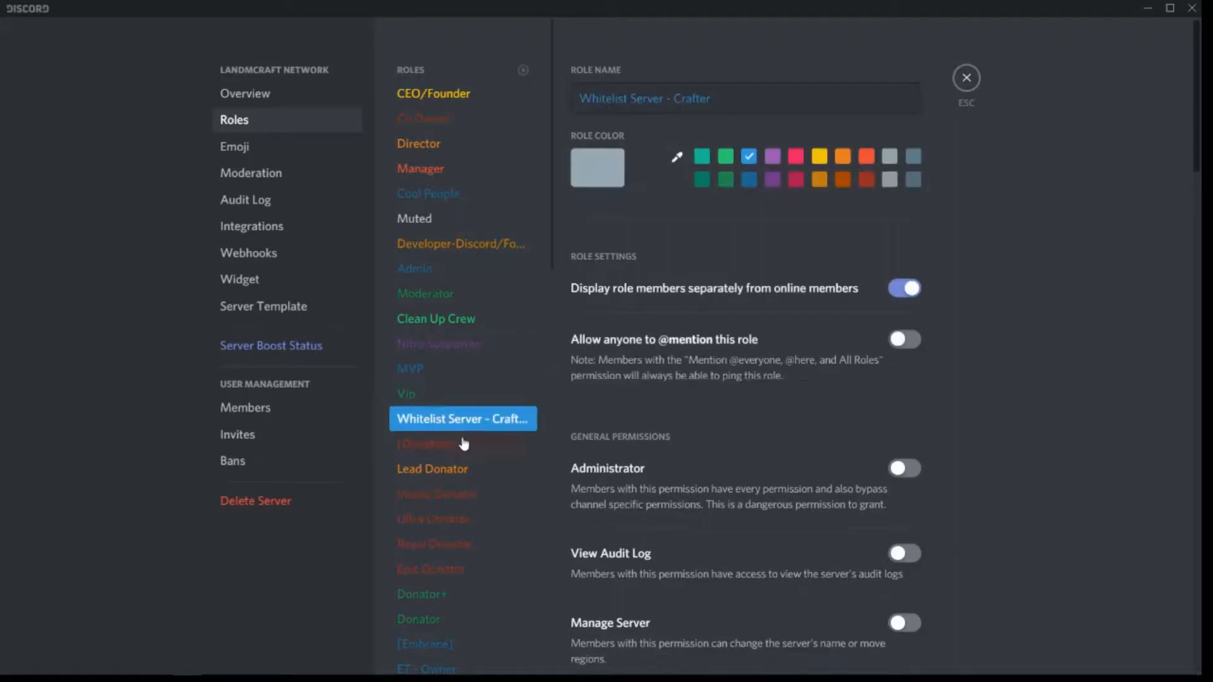
scroll(463, 441, down, 3)
scroll(442, 455, down, 5)
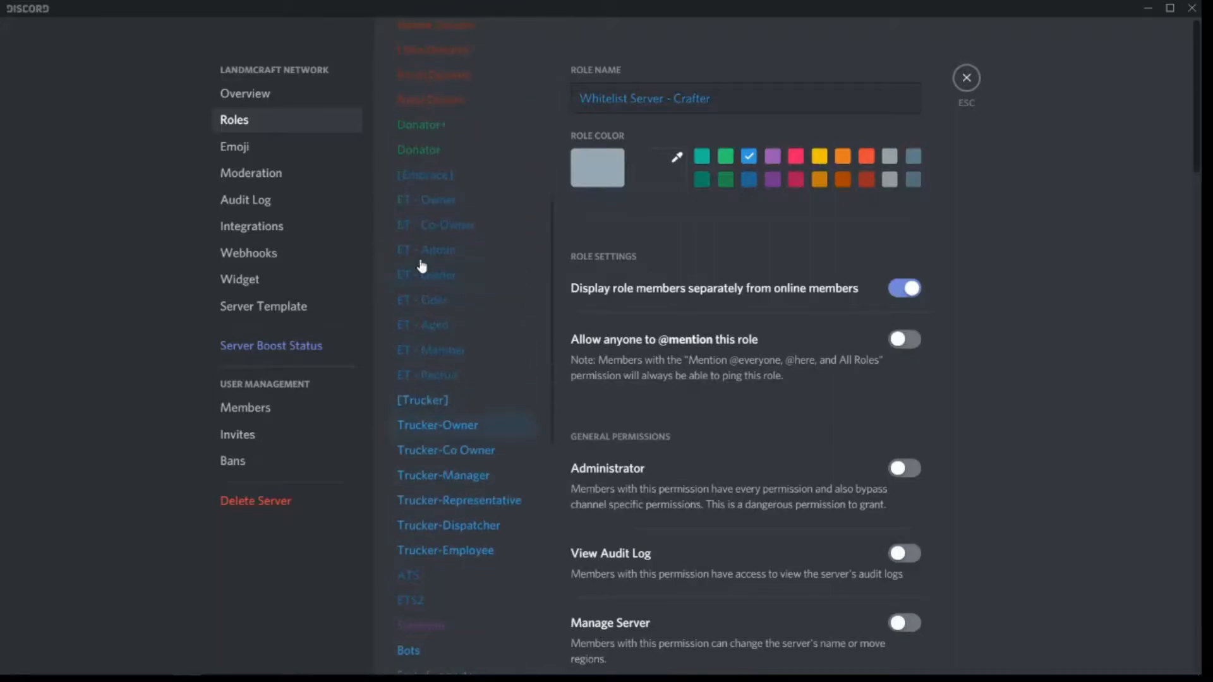
scroll(429, 464, down, 4)
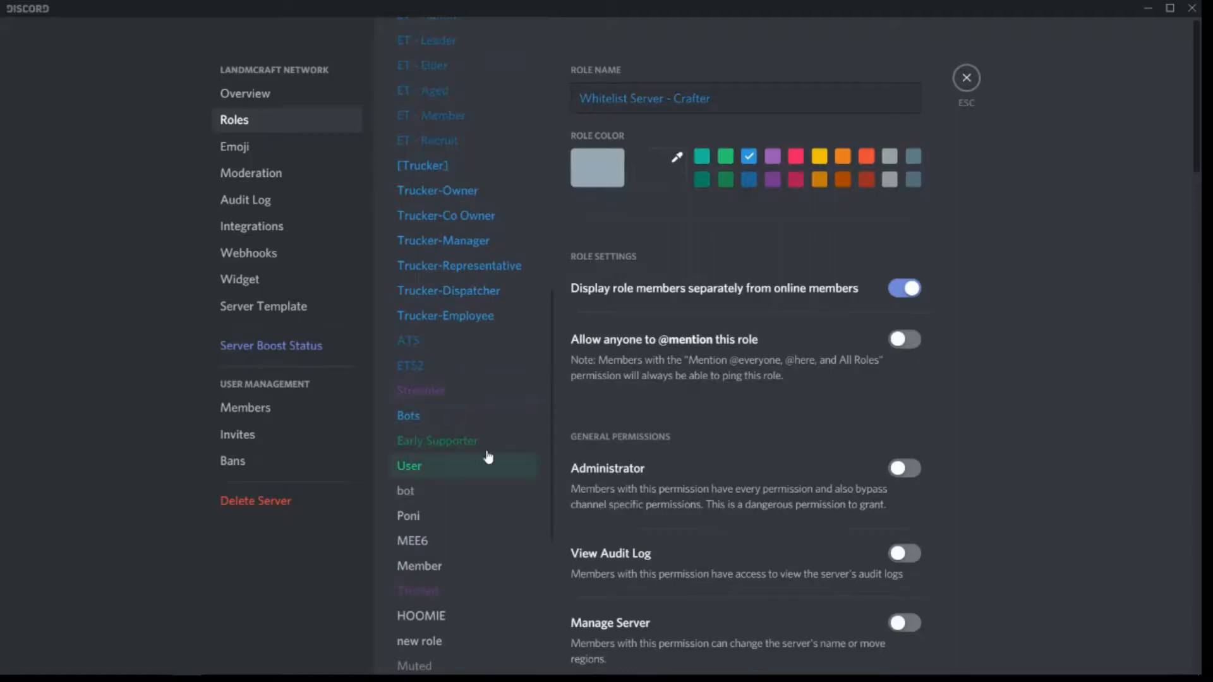
click(966, 77)
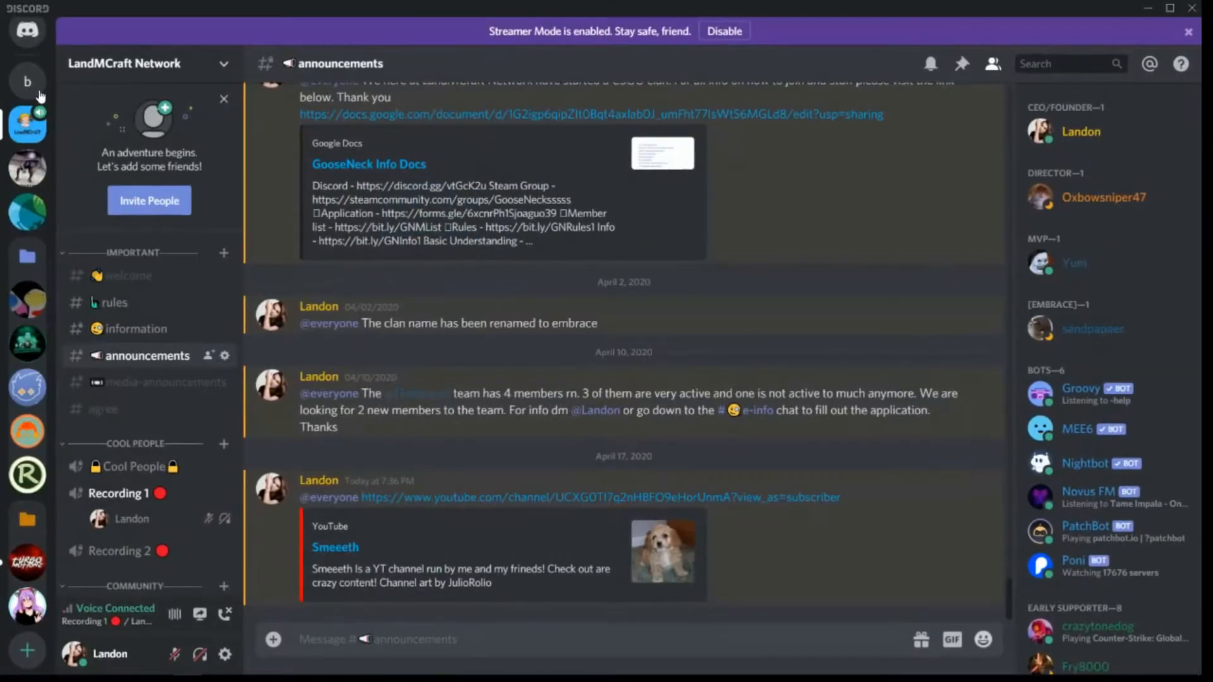
Add a role named "Bots" to the bob server in light blue, with separate member display and Administrator permission, and save it
click(27, 81)
click(202, 68)
click(149, 167)
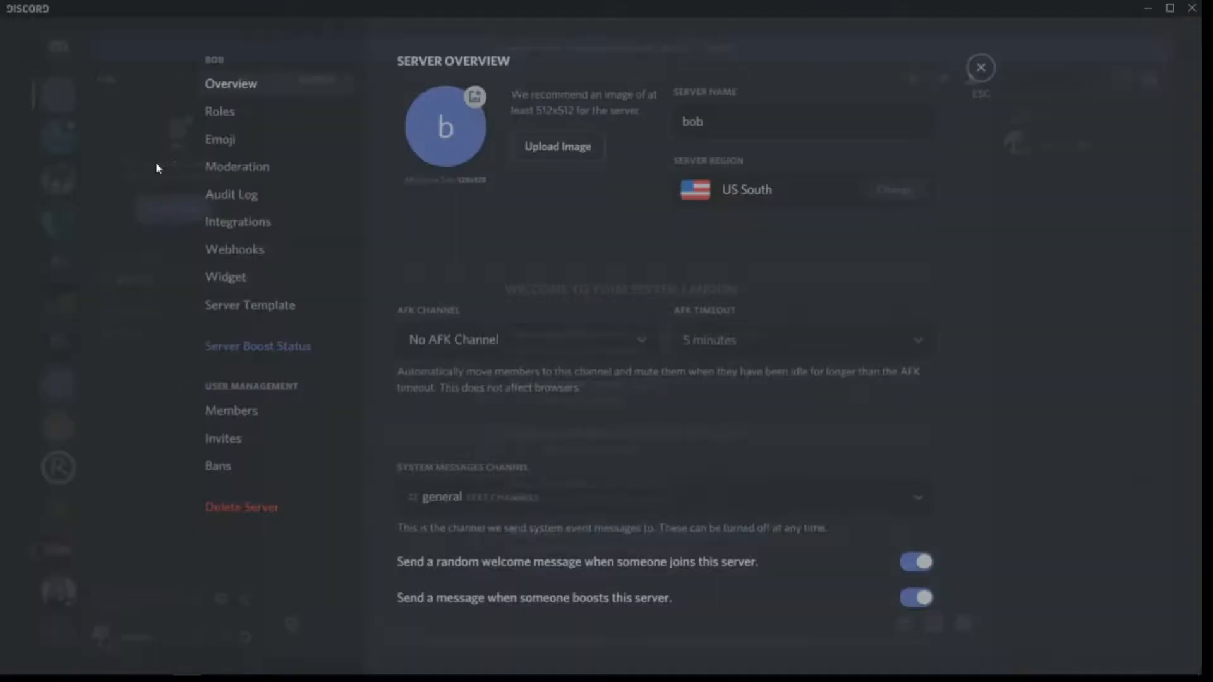
click(240, 119)
click(530, 70)
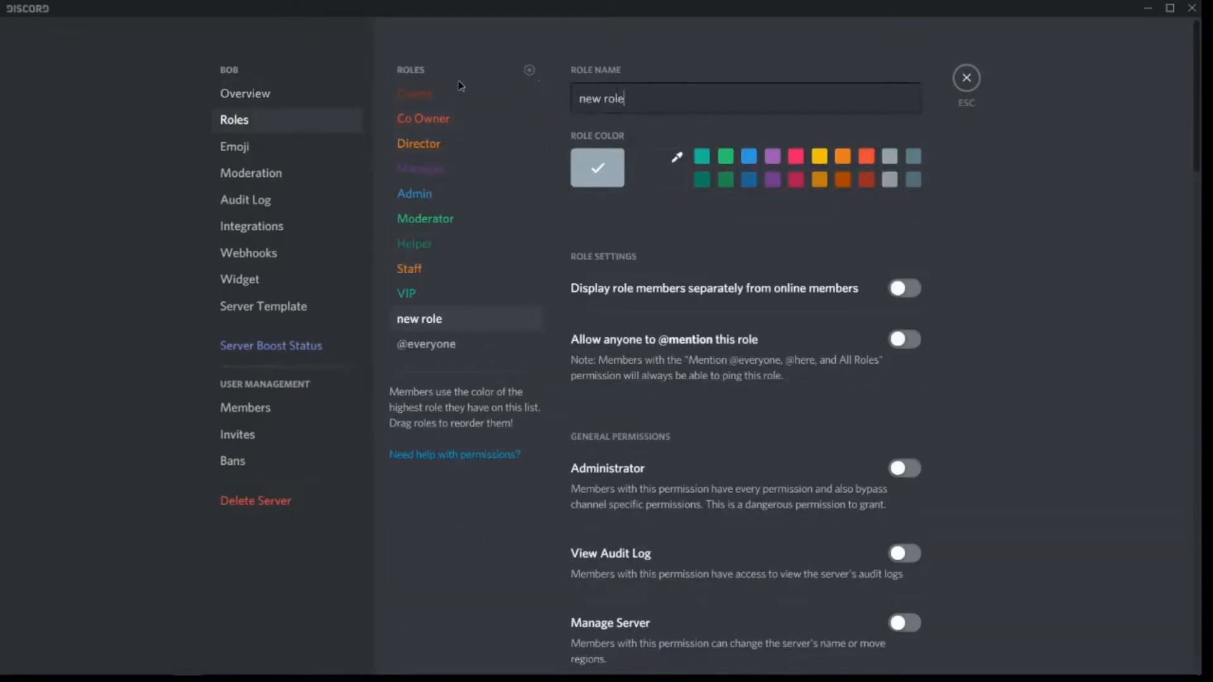
text(Bots)
click(748, 156)
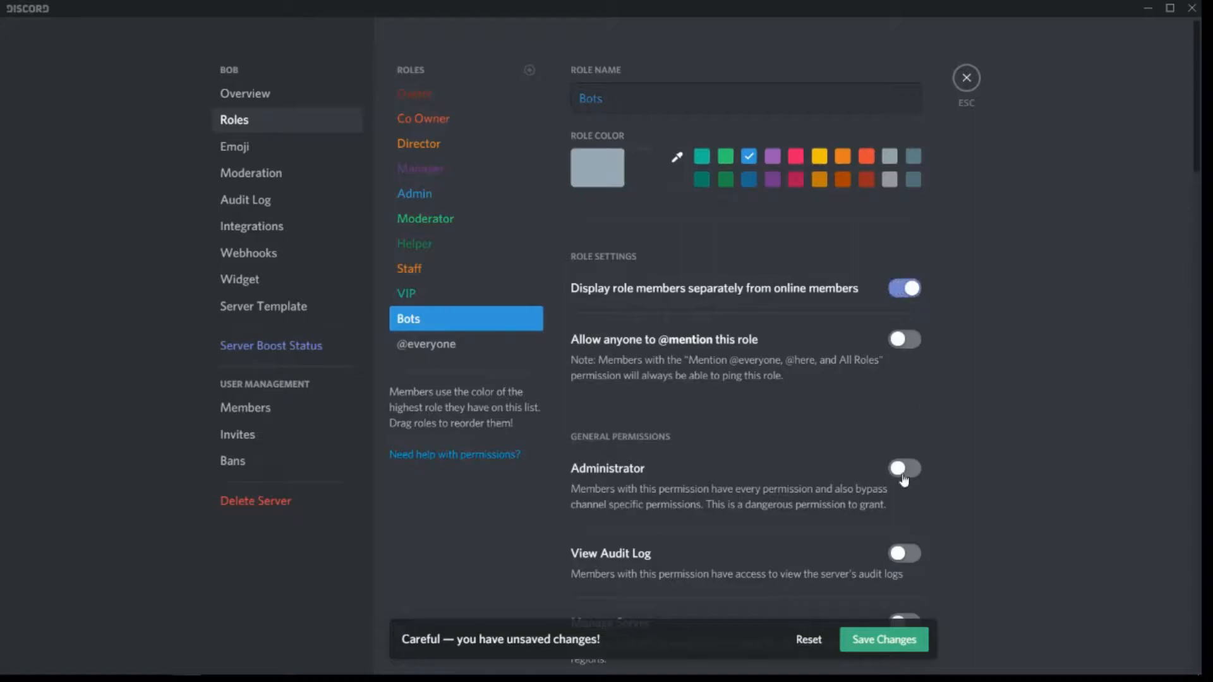
click(887, 644)
Move the Bots role between Manager and Admin, save the new order, and leave the server settings
drag(455, 324, 458, 196)
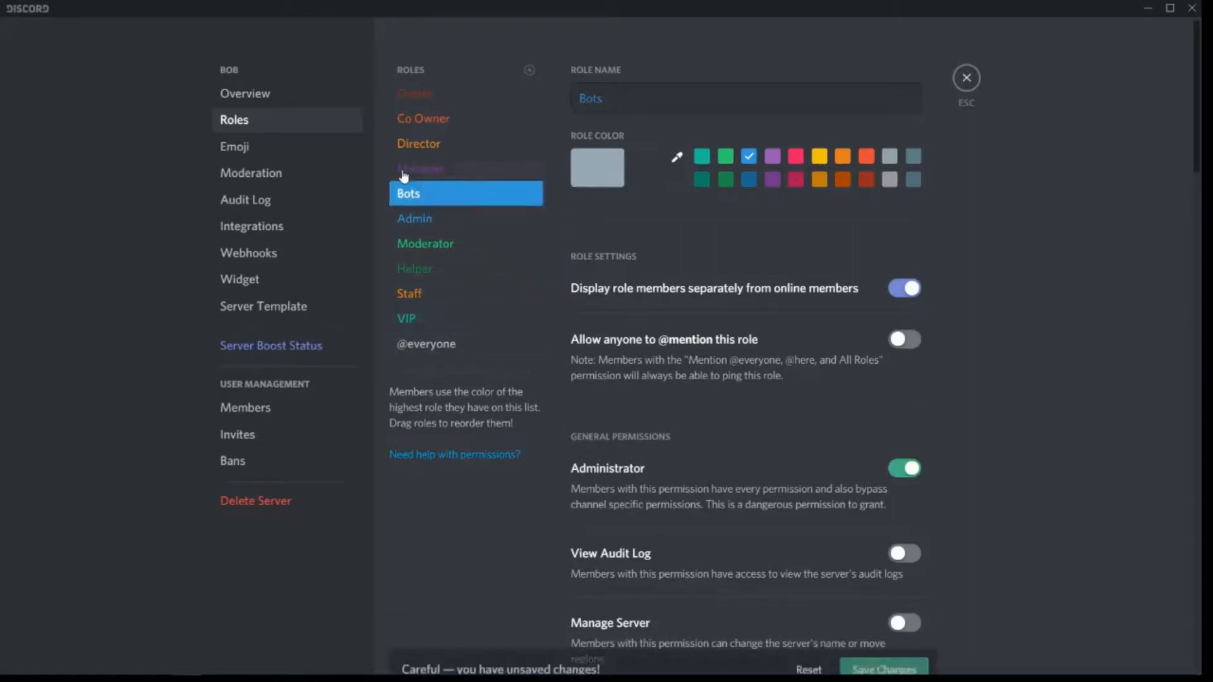
click(919, 643)
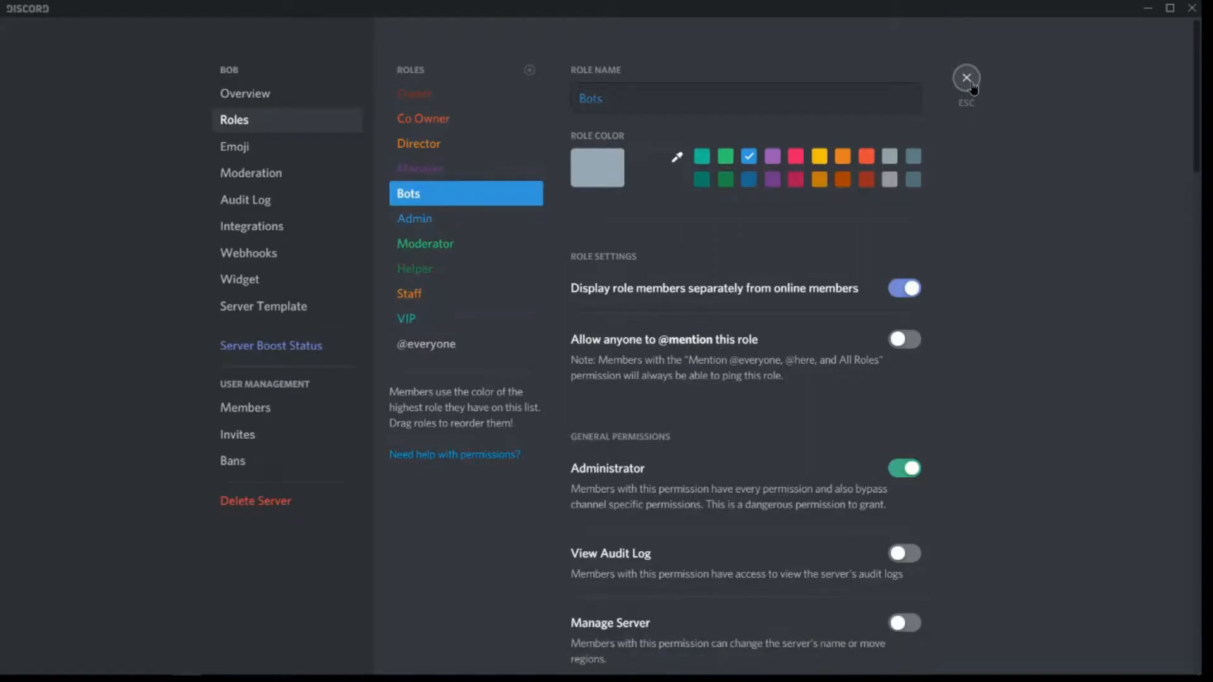
click(967, 79)
Switch to Chrome and search the web for "groovy bot" and "mee6" in separate tabs
mouse_move(174, 668)
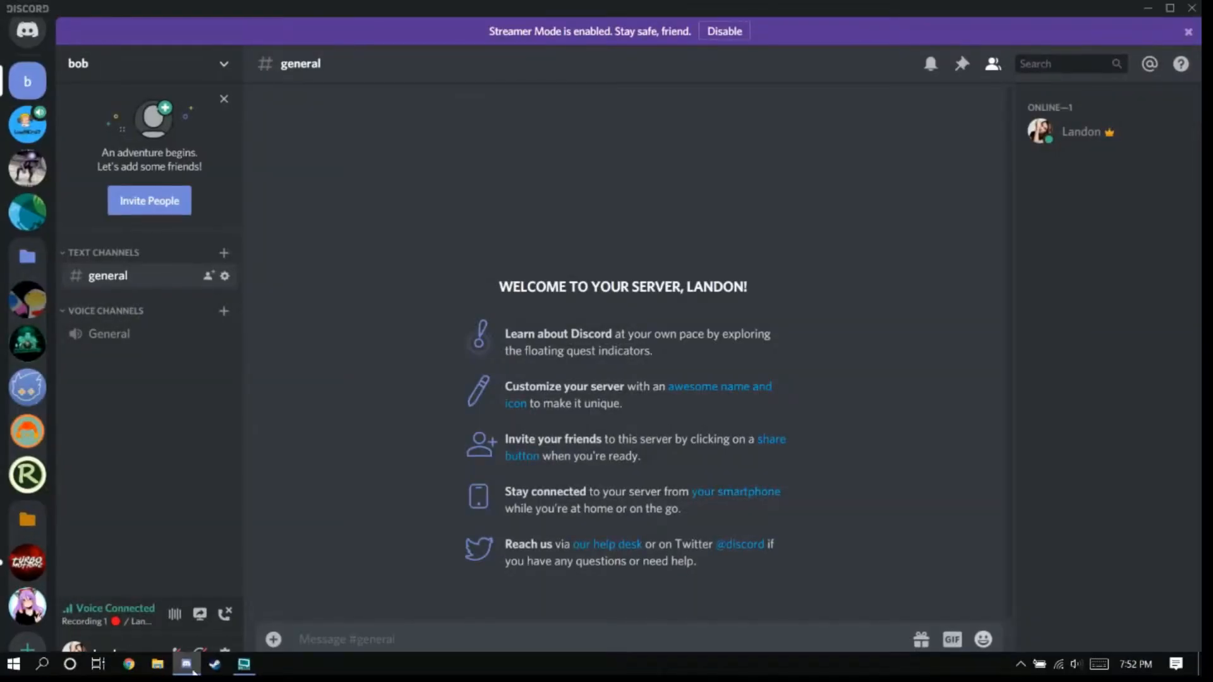
click(132, 665)
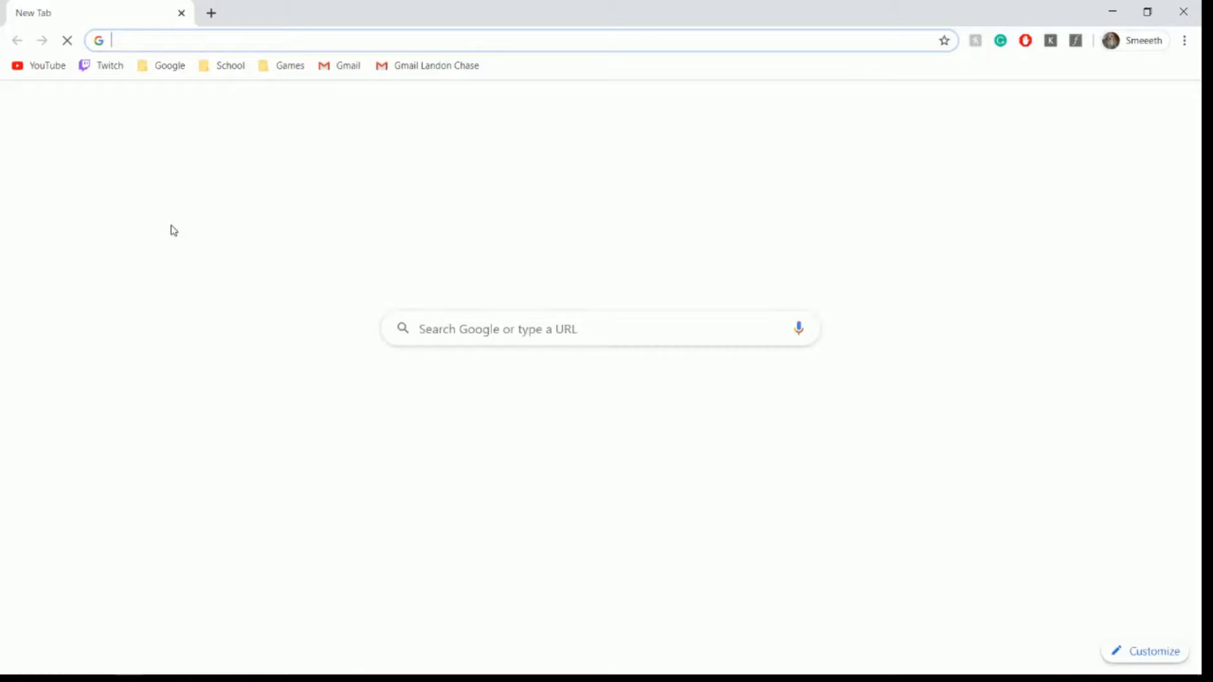
text(gr)
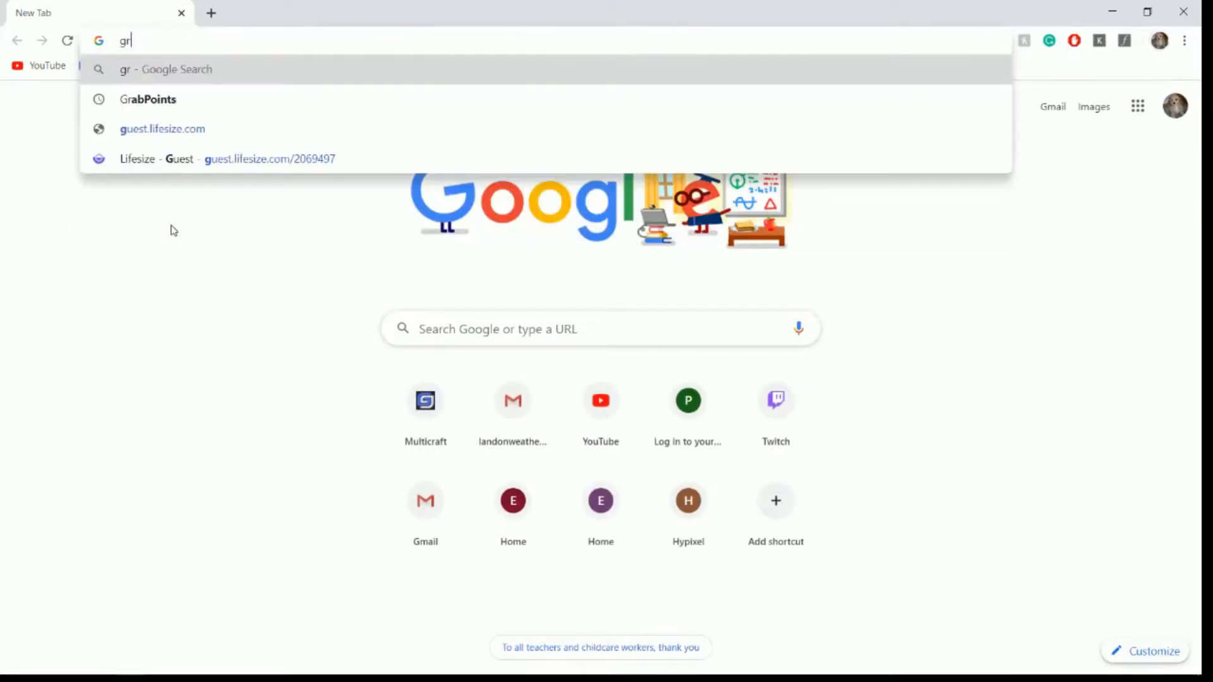
text(oovy bot)
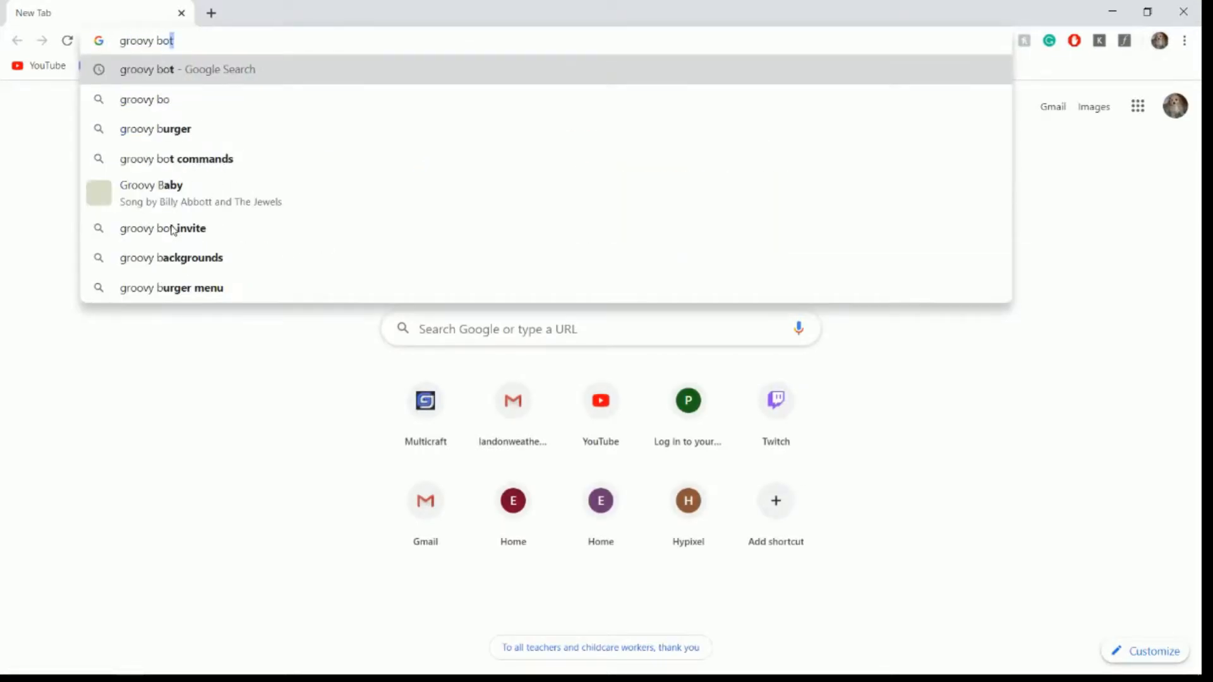
key(Return)
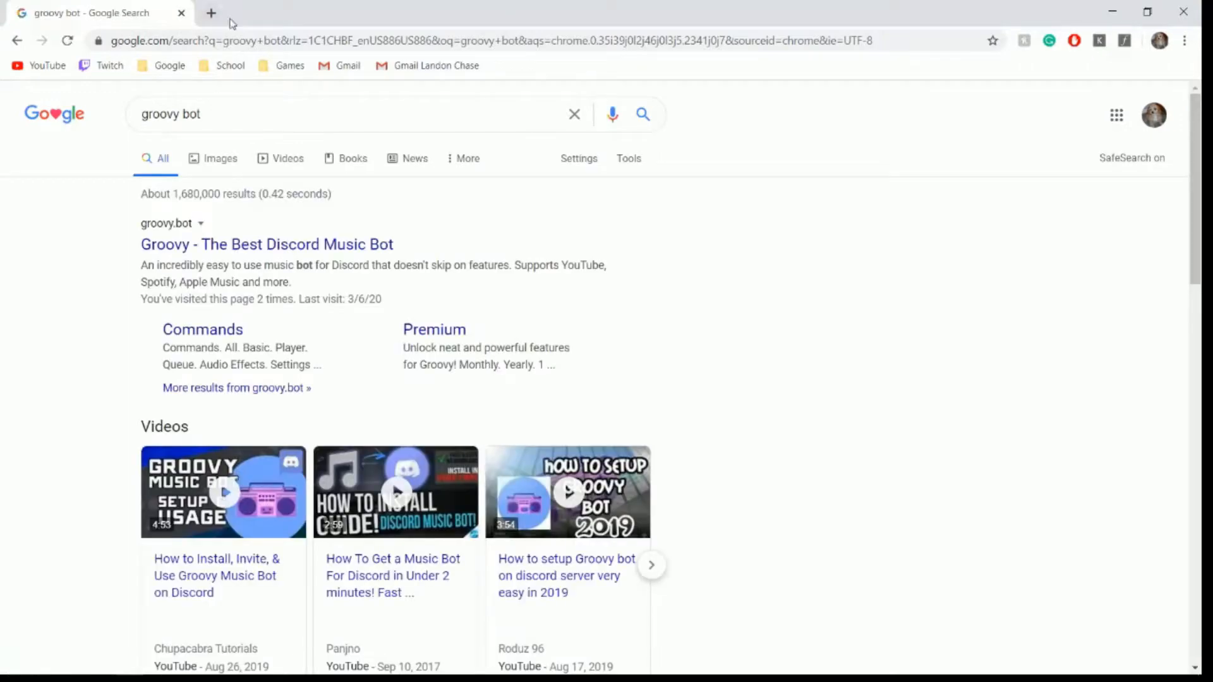
click(211, 13)
text(mee6)
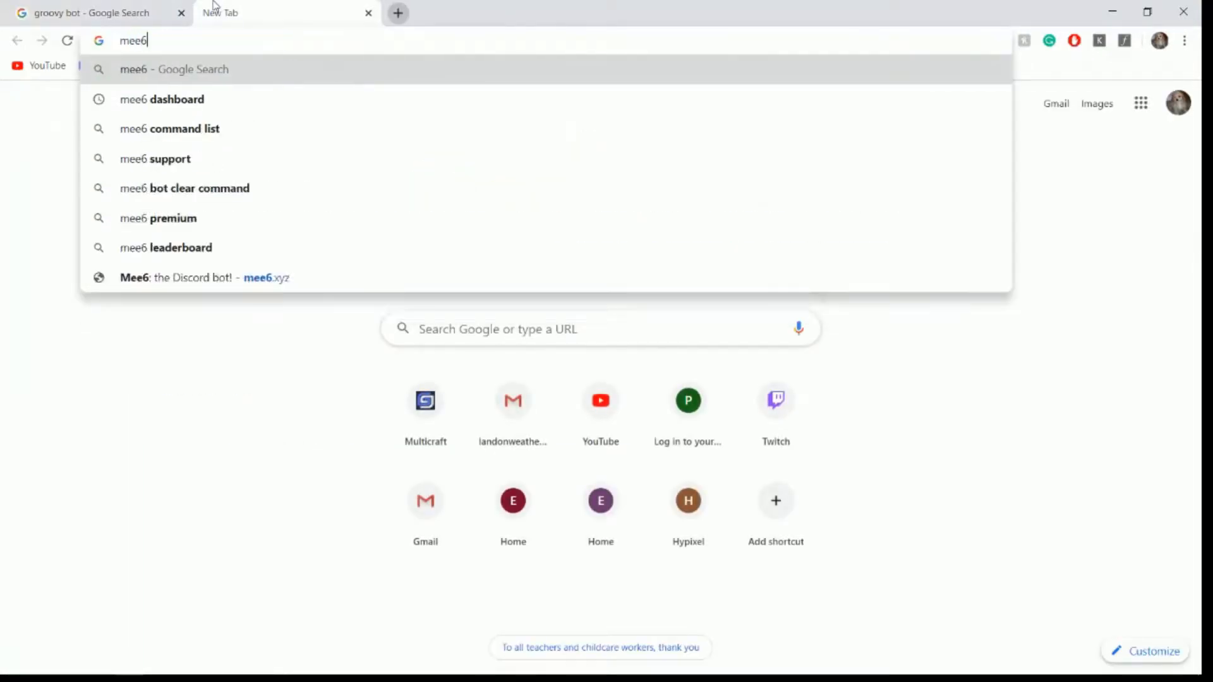
key(Return)
Open the Groovy and MEE6 bot websites from their search results, plus a blank tab for another search
click(95, 13)
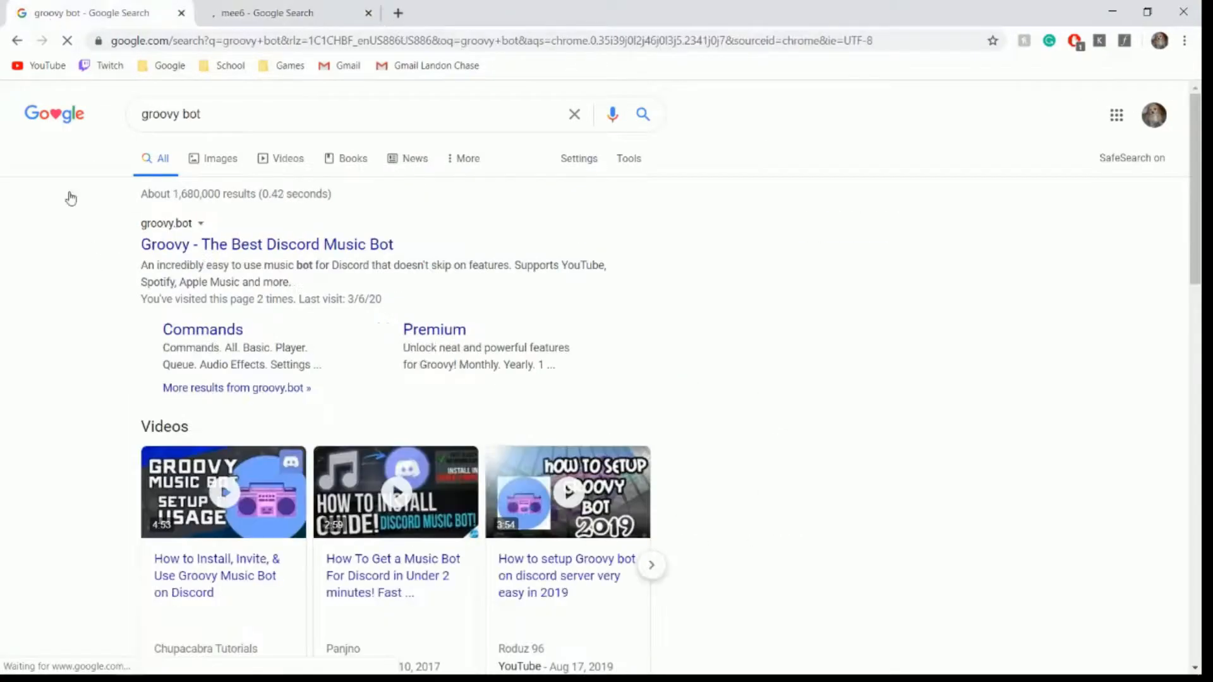
click(203, 246)
click(302, 6)
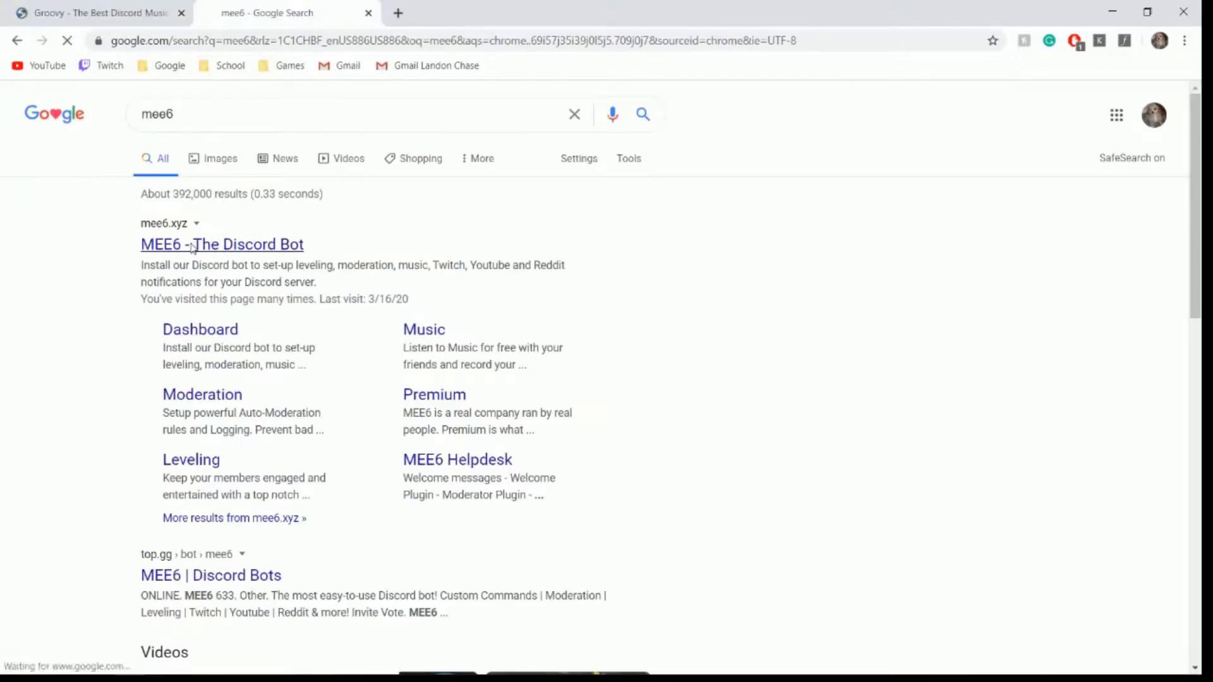
click(195, 244)
click(398, 10)
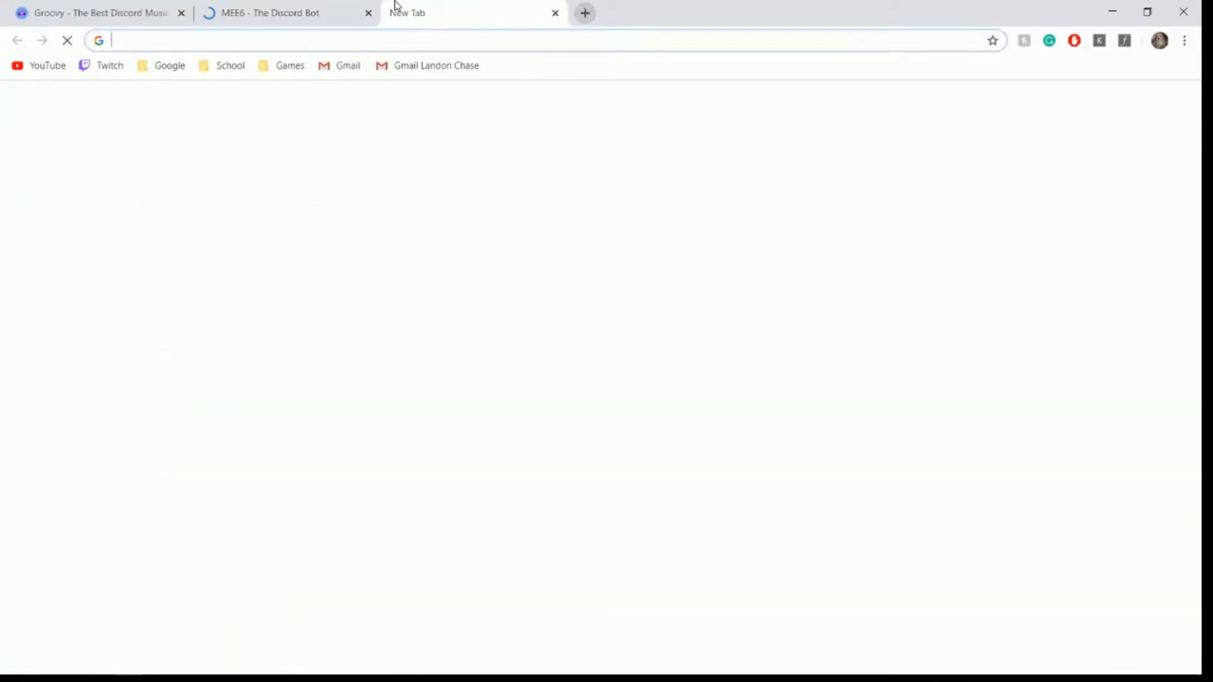
Switch to Discord and look through the LandMCraft Network server's channels and bots for further bot ideas
key(alt+Tab)
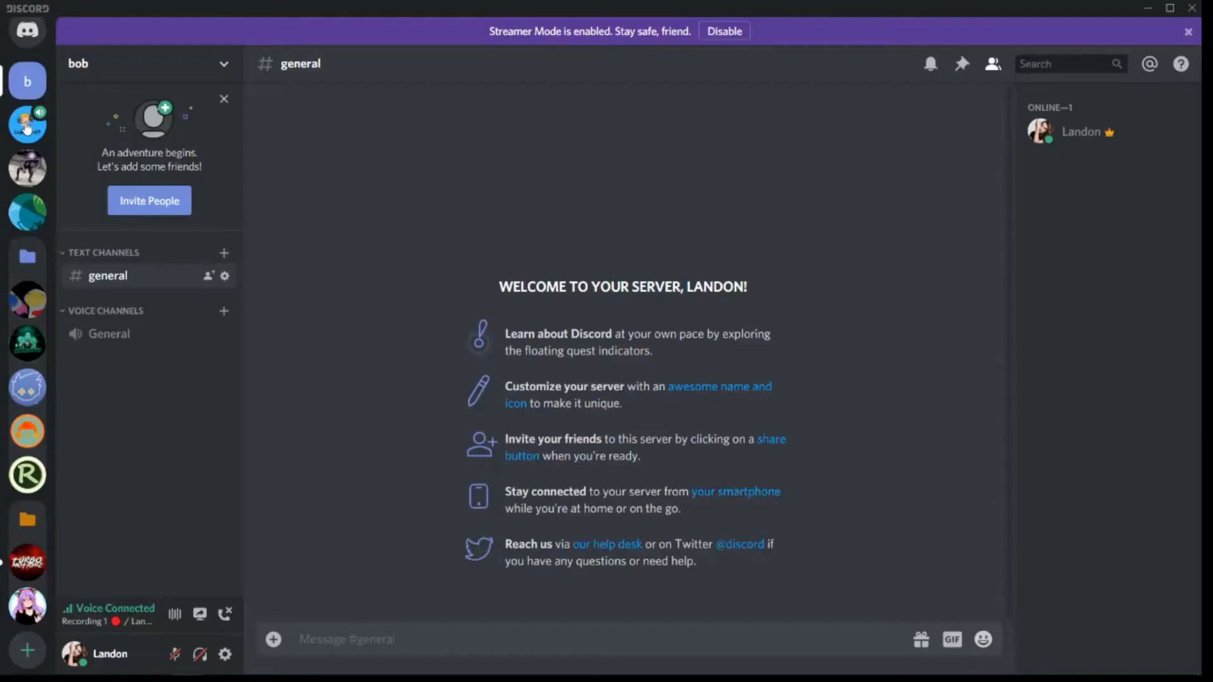
click(31, 125)
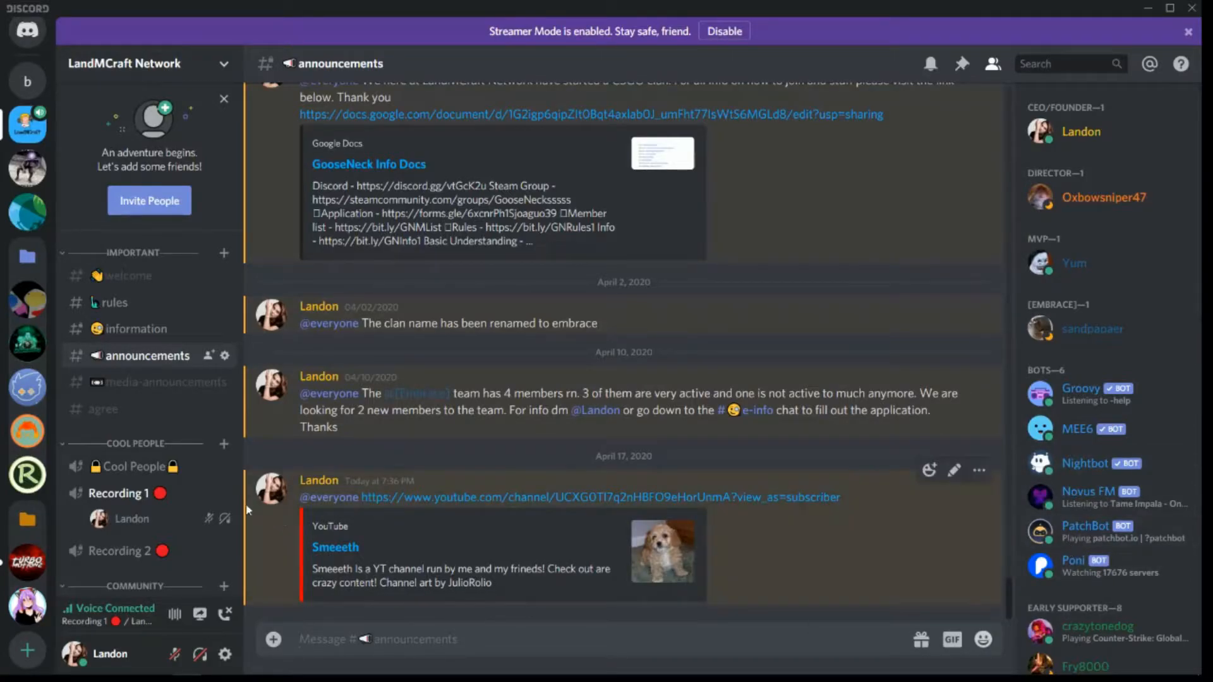
scroll(152, 537, down, 6)
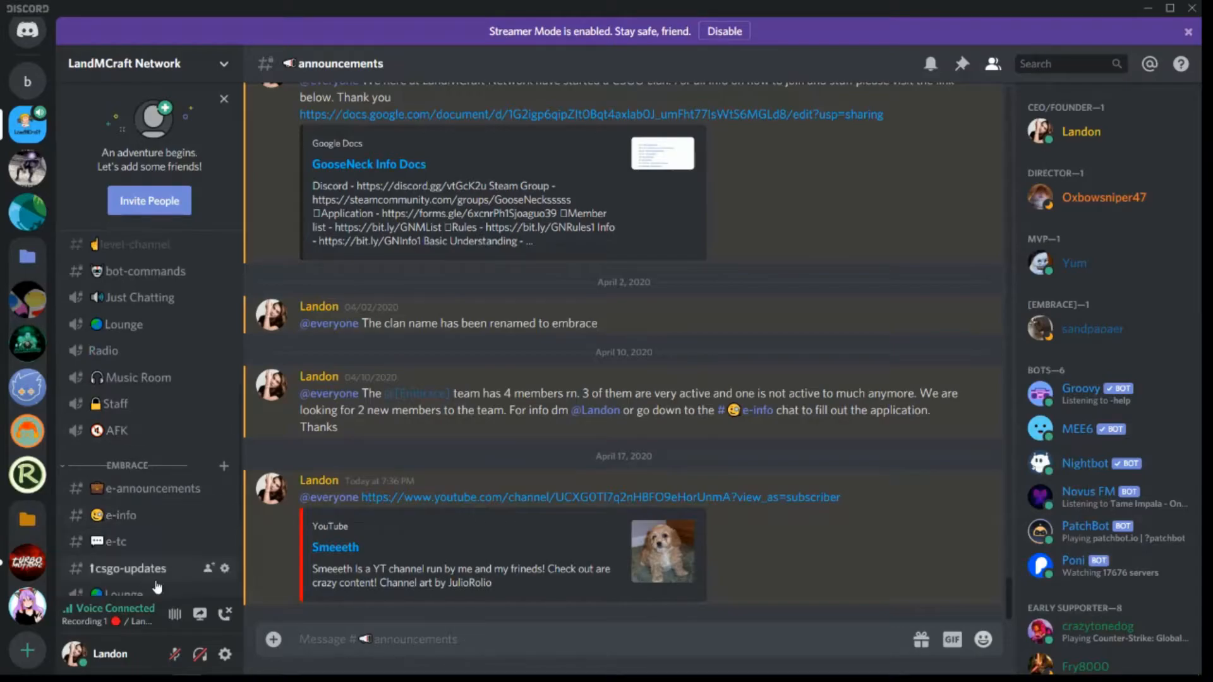
click(139, 568)
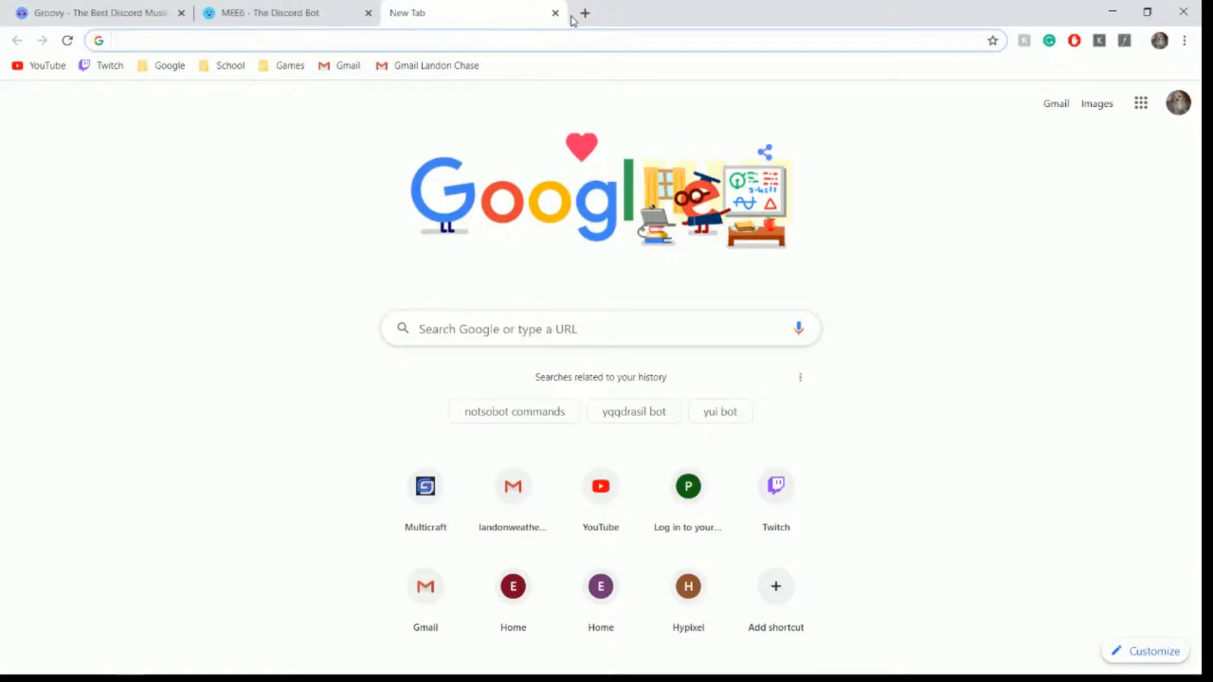
In Chrome, search for "poni discord bot" and open the Poni page on Discord Bots
text(poni)
key(Return)
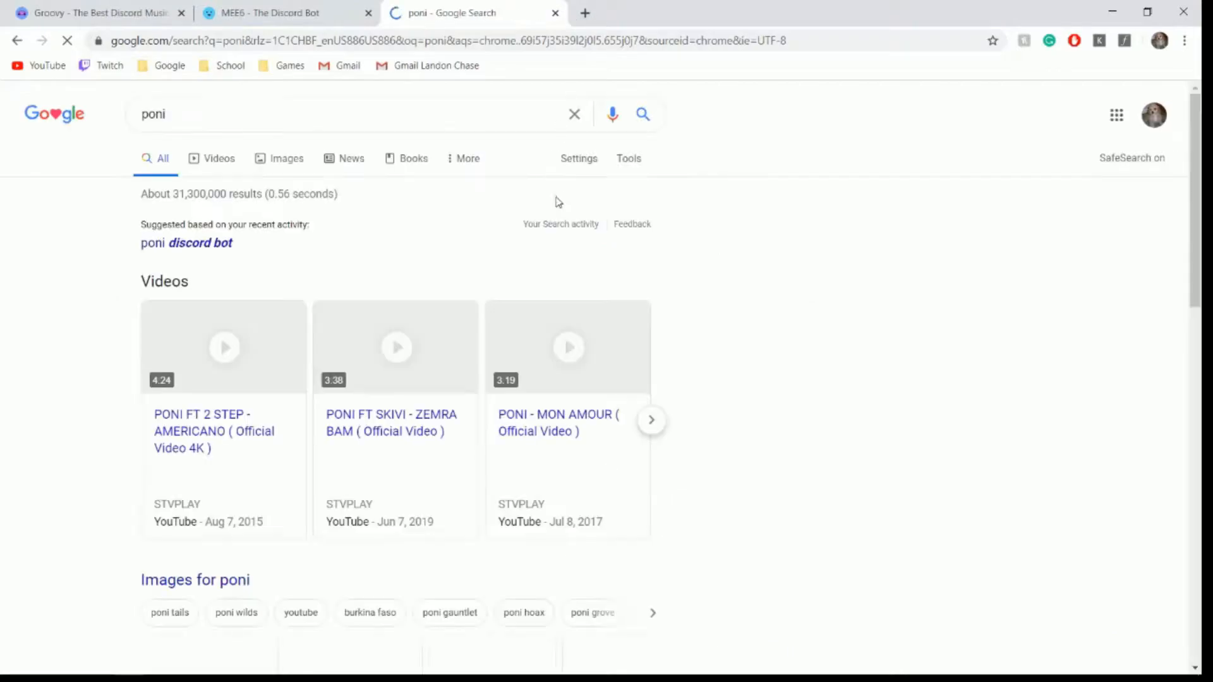
click(220, 104)
text(discord bot)
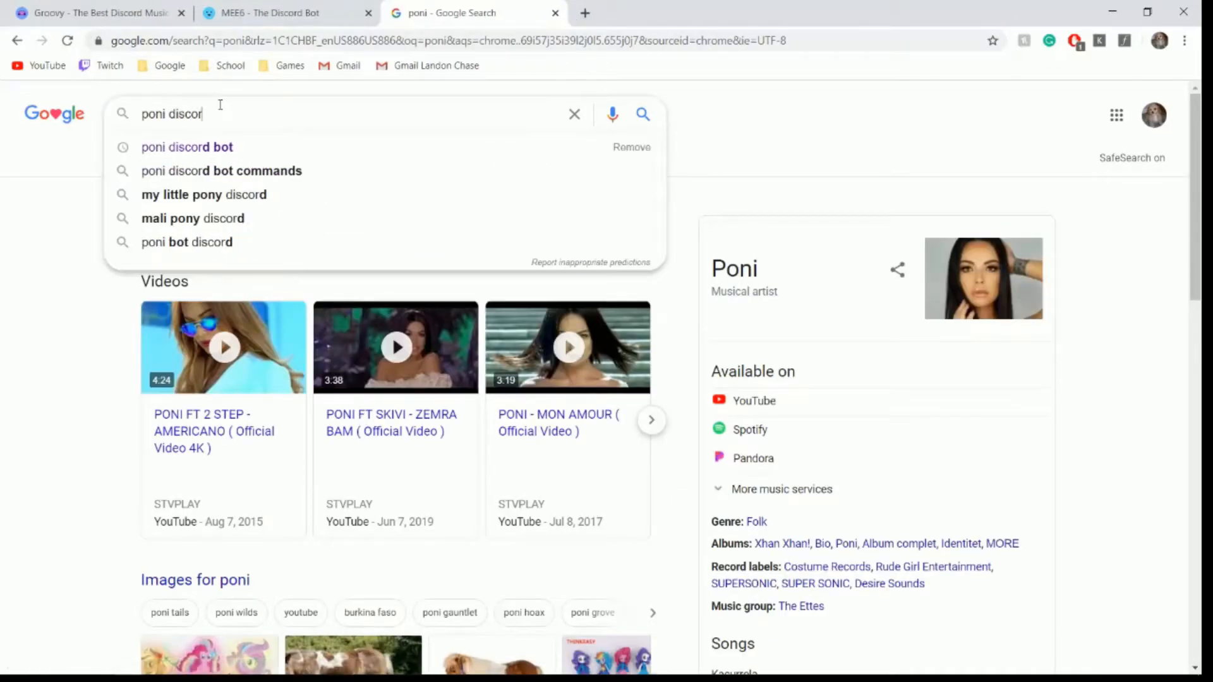
key(Return)
click(182, 257)
Start adding MEE6 to Discord from its website and authorize its access to the account
key(ctrl+shift+Tab)
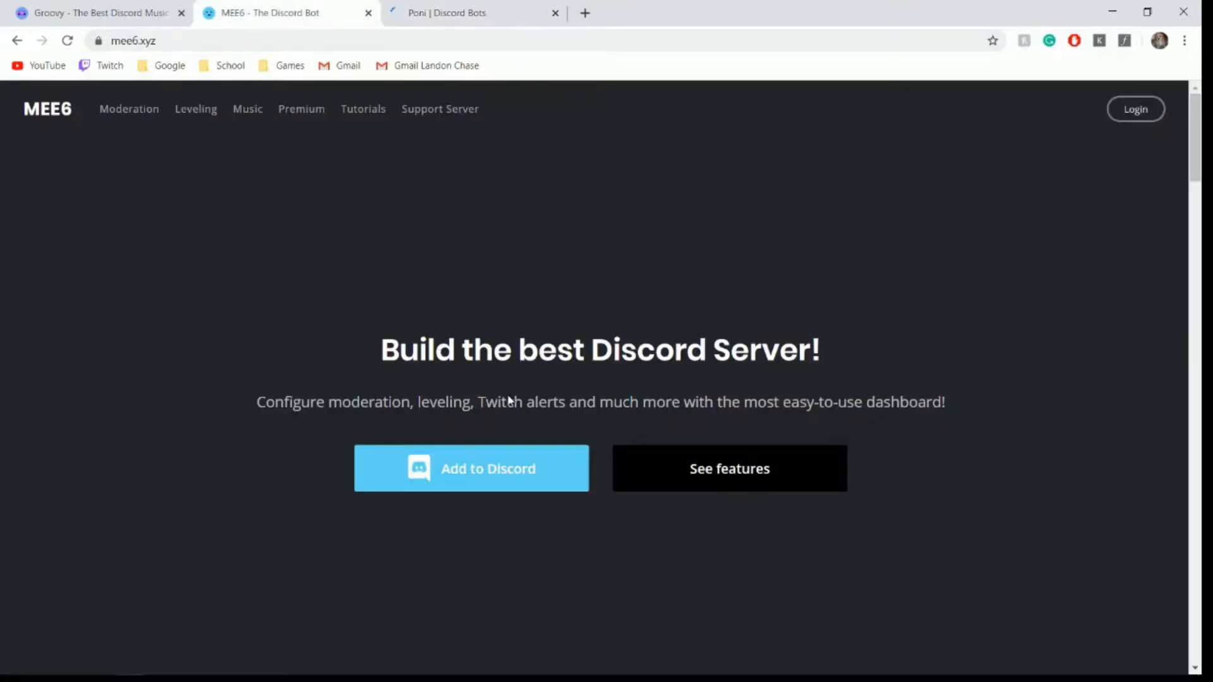
click(476, 471)
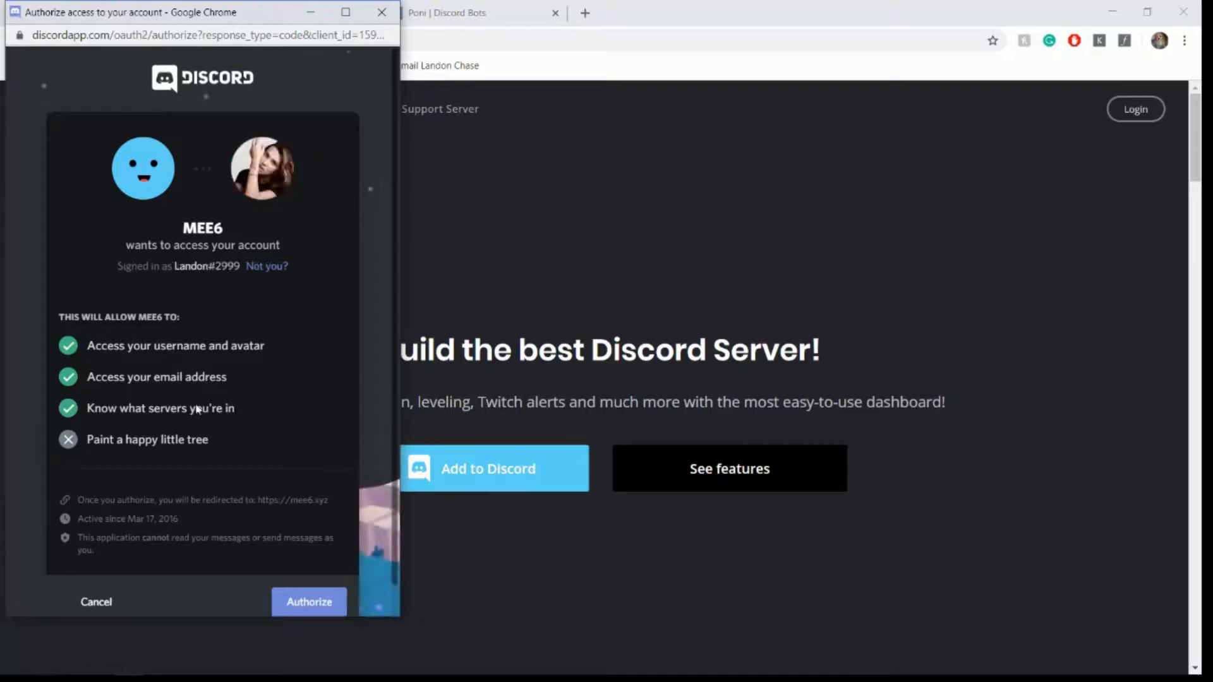
scroll(220, 415, down, 1)
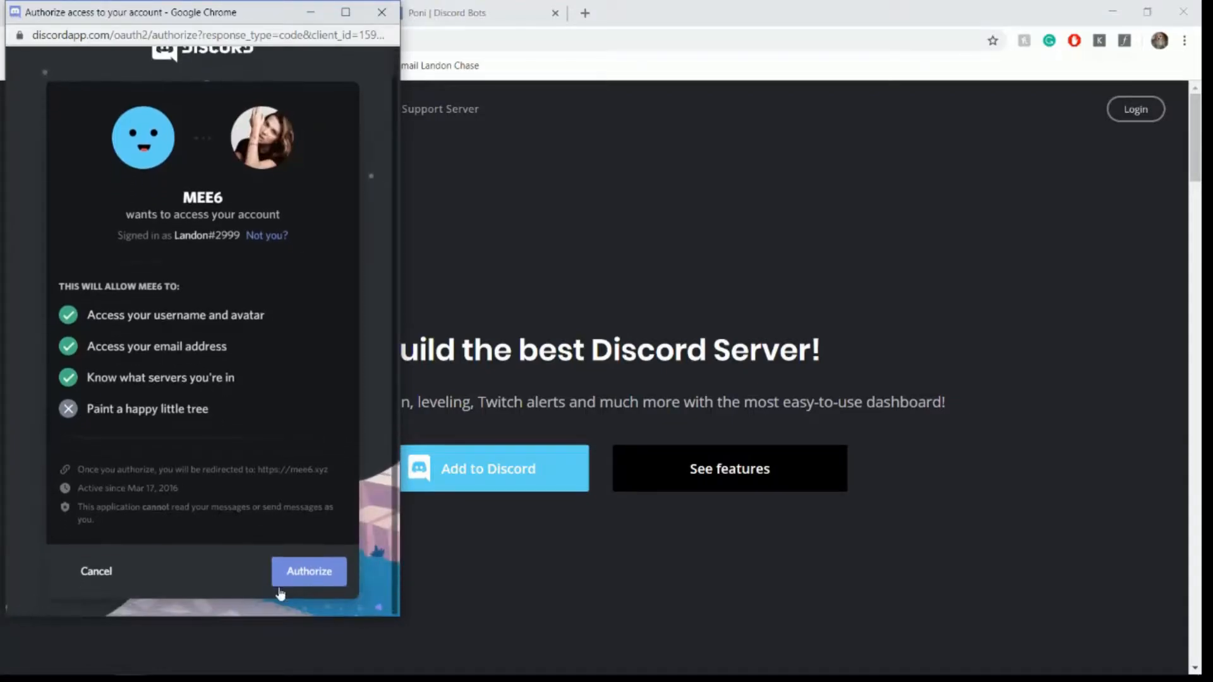
click(306, 571)
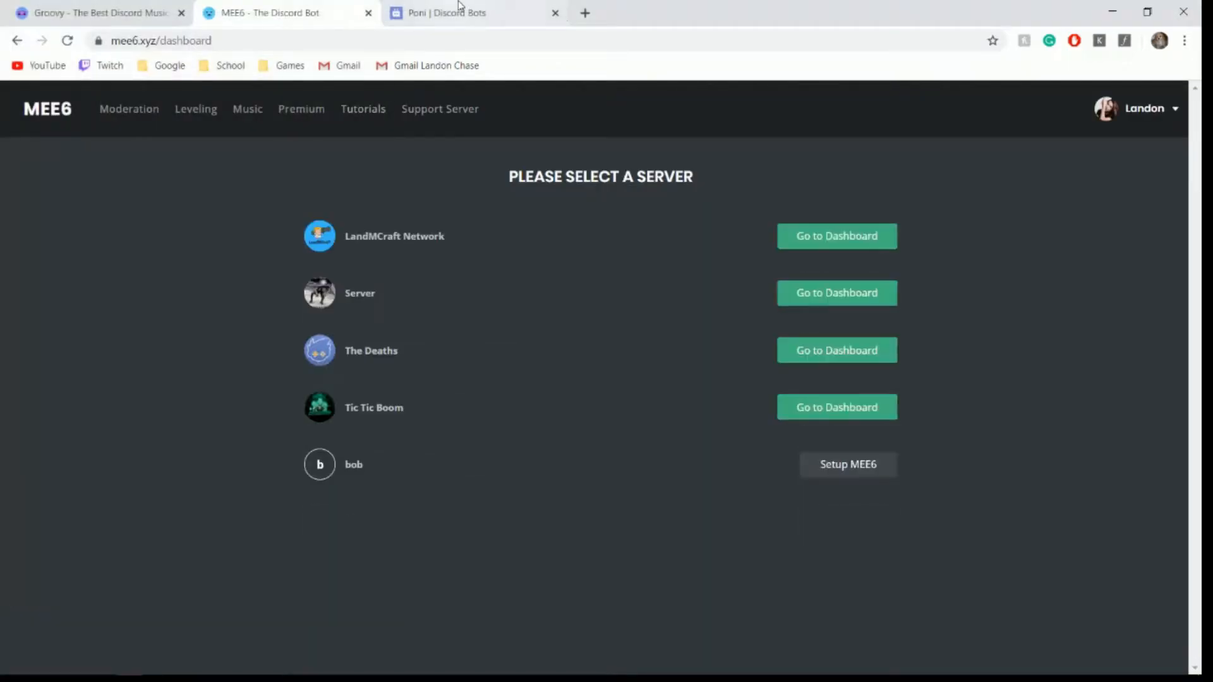
Set up MEE6 on the bob server, authorize all its requested permissions, and complete the robot check
click(822, 474)
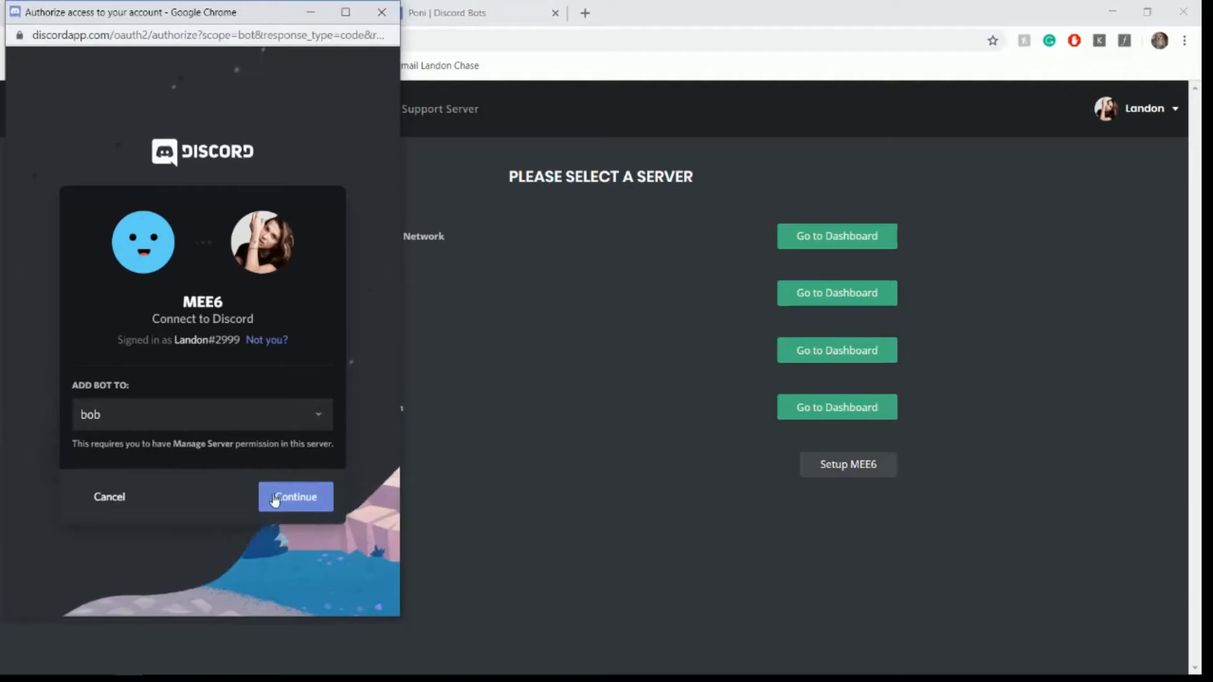
click(278, 498)
scroll(266, 493, down, 10)
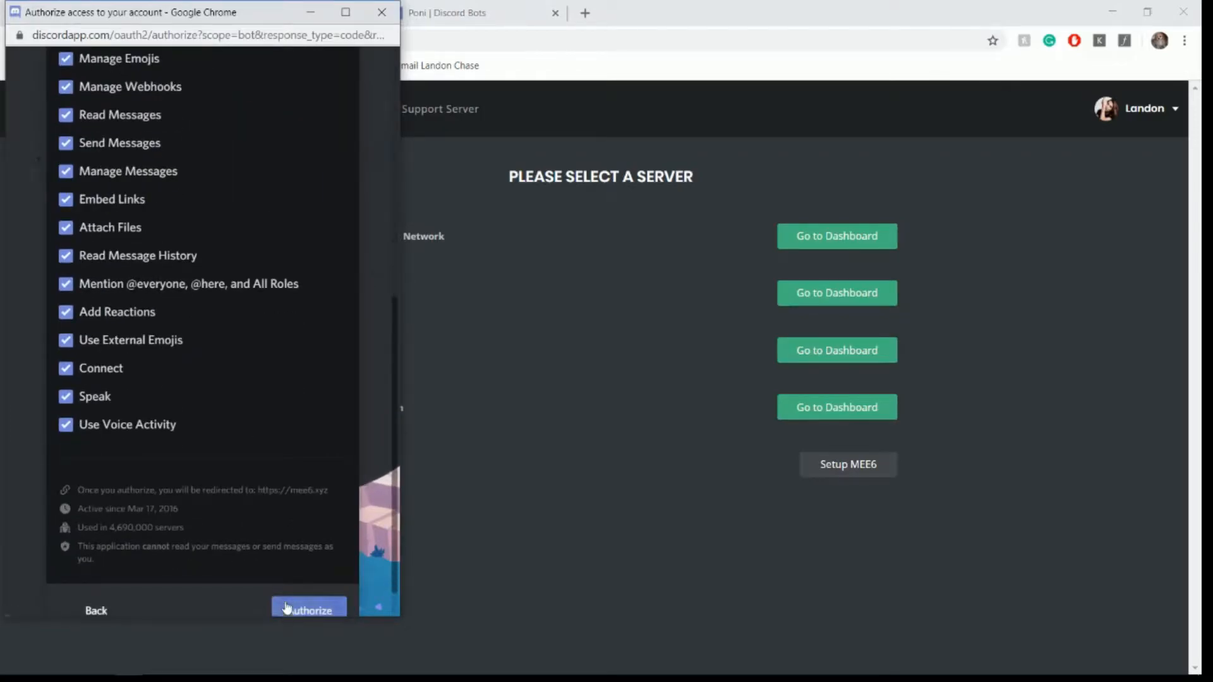
click(285, 600)
click(105, 457)
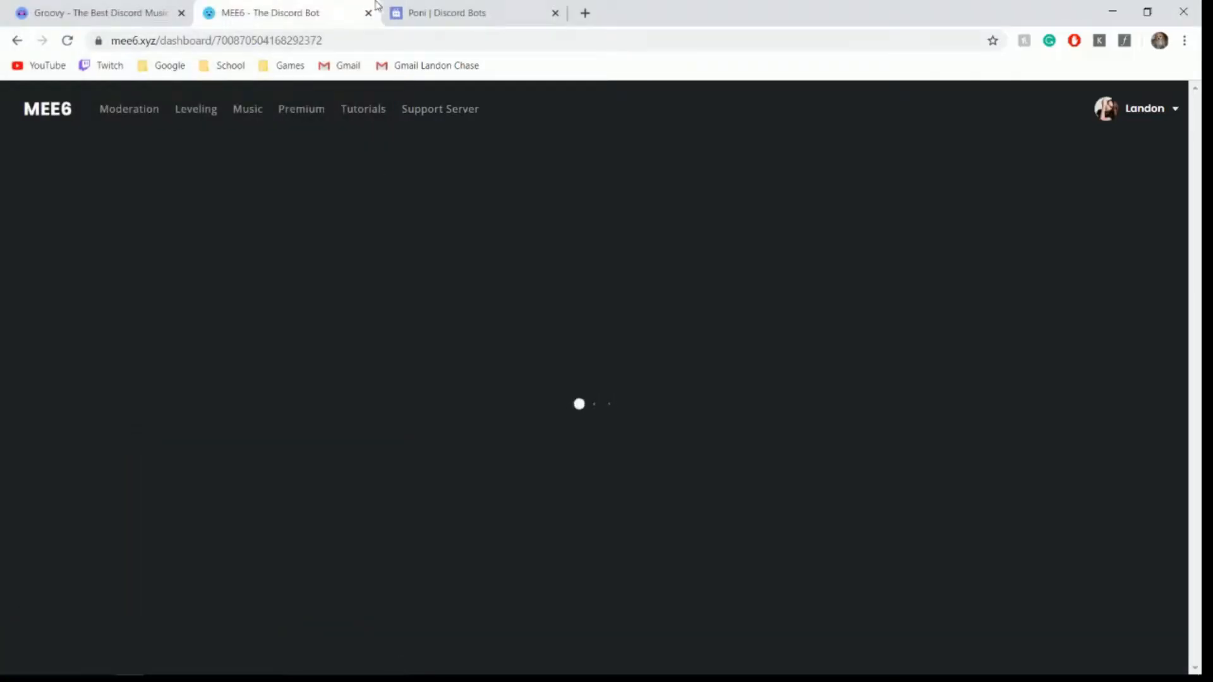
Invite the Poni bot to the bob server and authorize all of its requested permissions
click(420, 11)
click(479, 499)
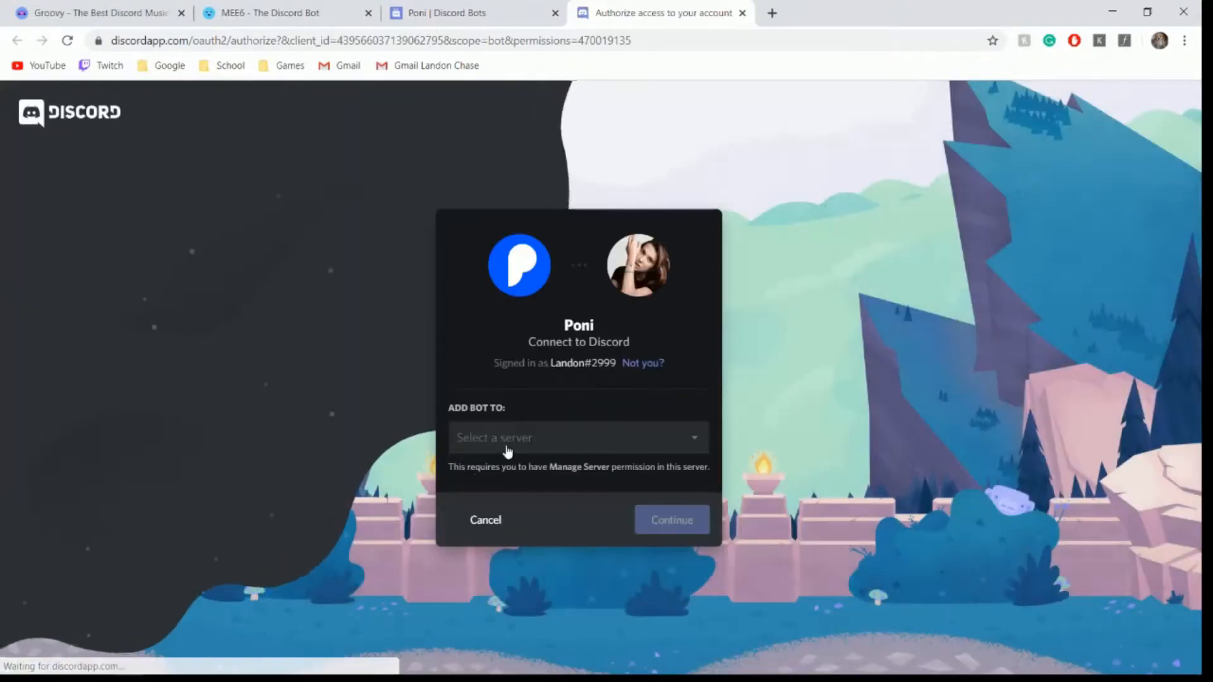
click(505, 438)
click(507, 469)
click(642, 528)
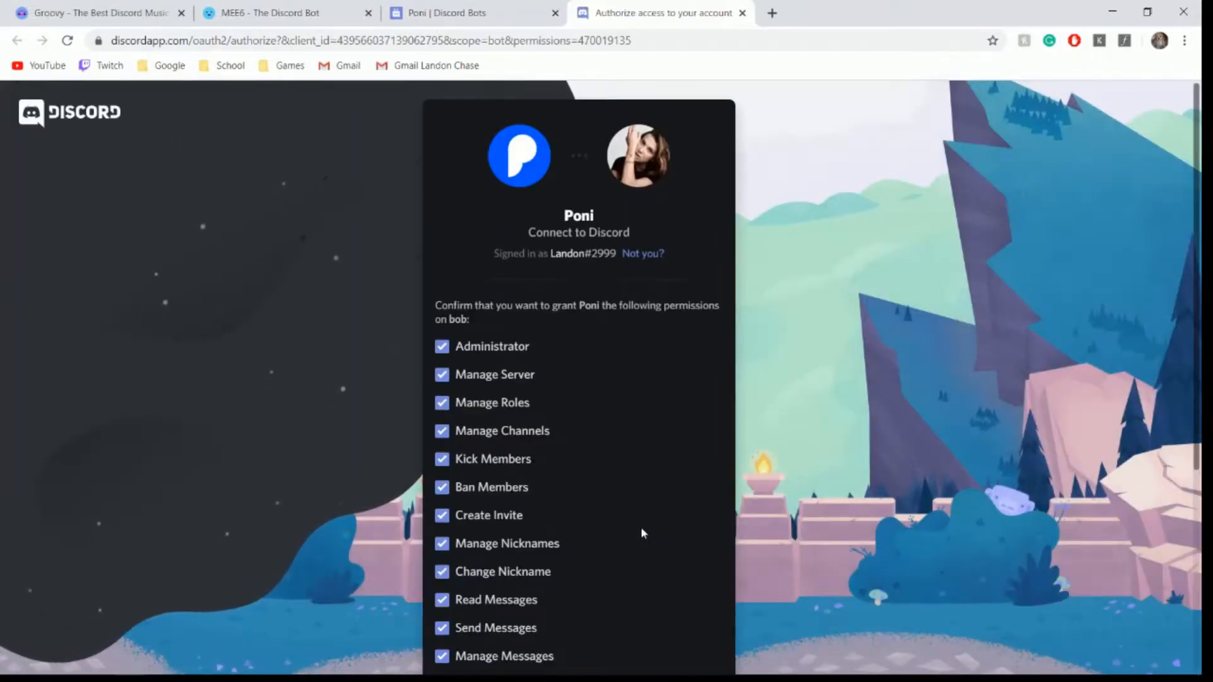
scroll(587, 506, down, 5)
click(671, 628)
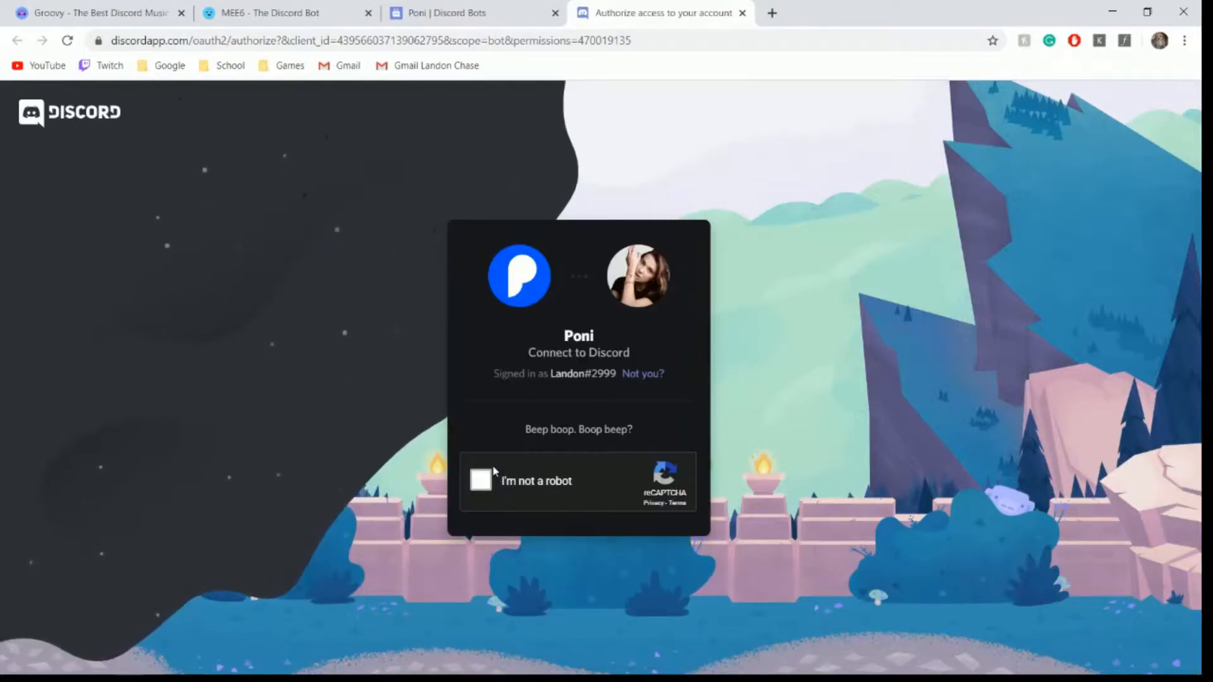
Answer the robot check for Poni by selecting the crosswalk squares and submitting them
click(481, 481)
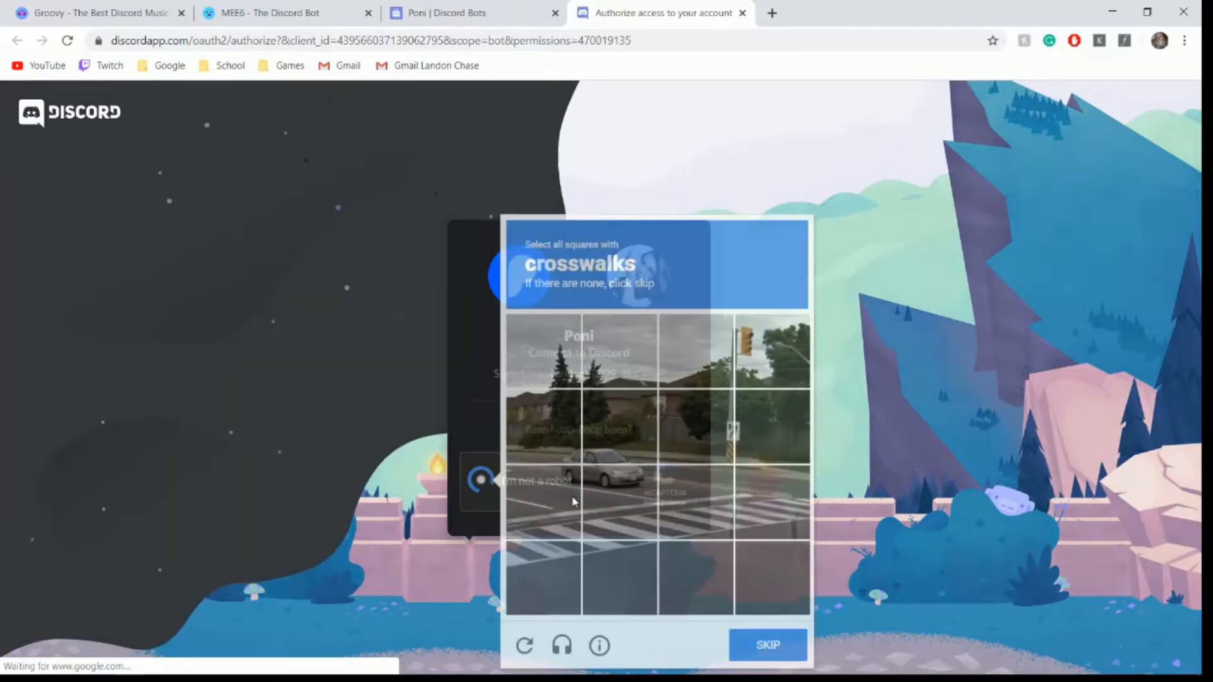
click(542, 505)
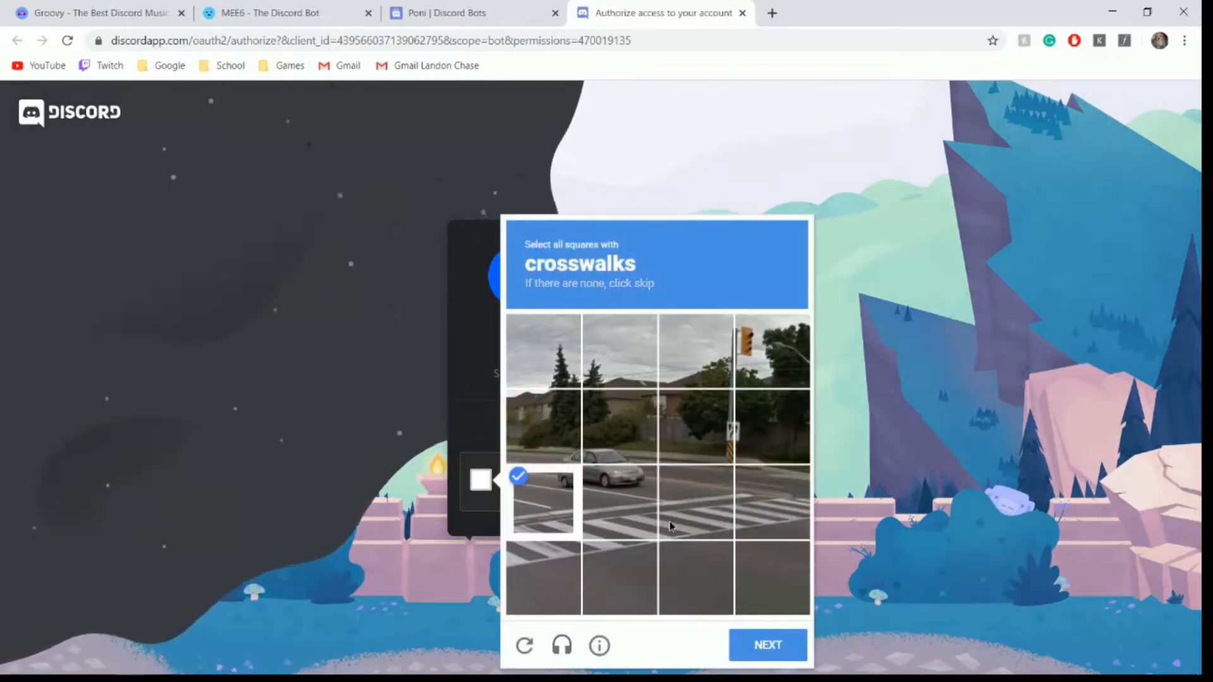
click(619, 502)
click(695, 502)
click(770, 502)
click(768, 572)
click(544, 578)
click(611, 604)
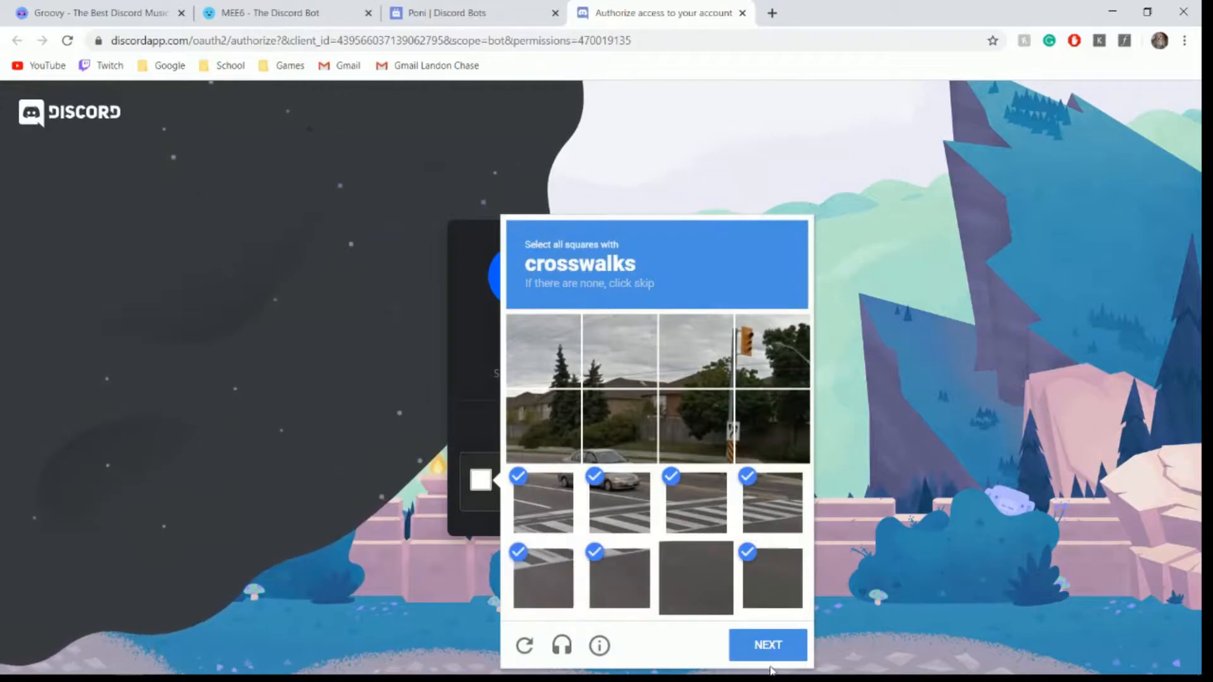
click(765, 650)
Start adding the Groovy music bot to Discord from its website
click(120, 12)
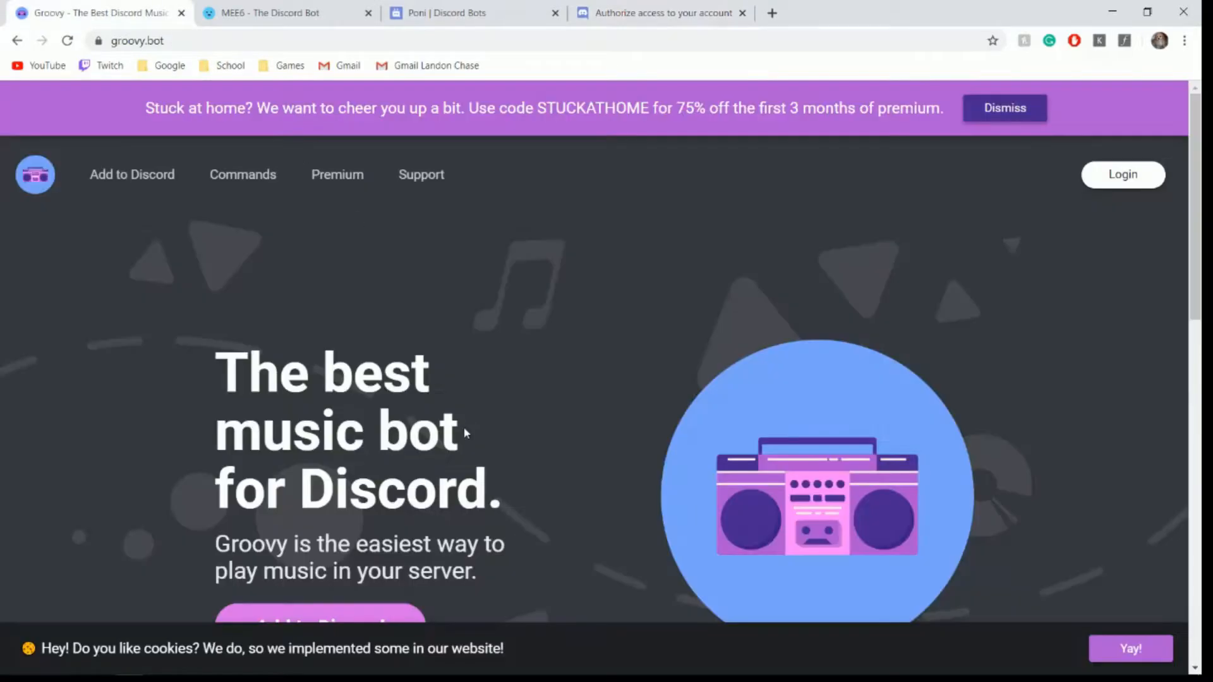
scroll(466, 433, down, 2)
click(380, 464)
Finish Poni's robot check by selecting the remaining crosswalk squares and verifying them
click(633, 10)
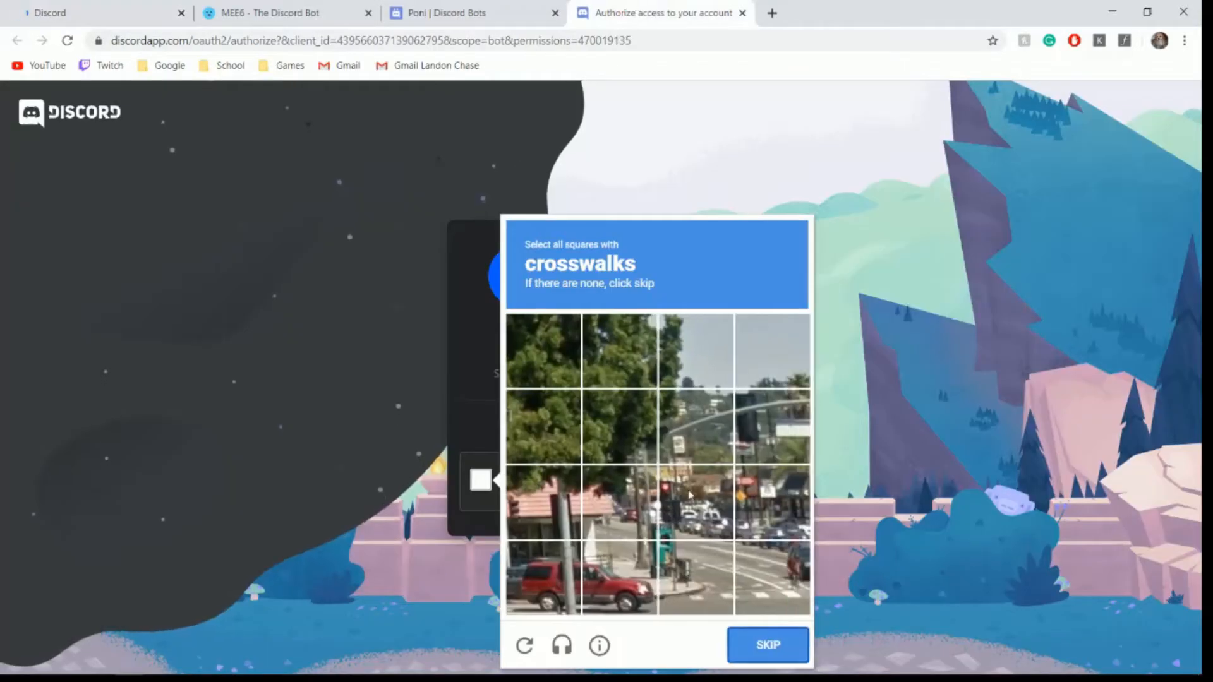
click(696, 578)
click(773, 578)
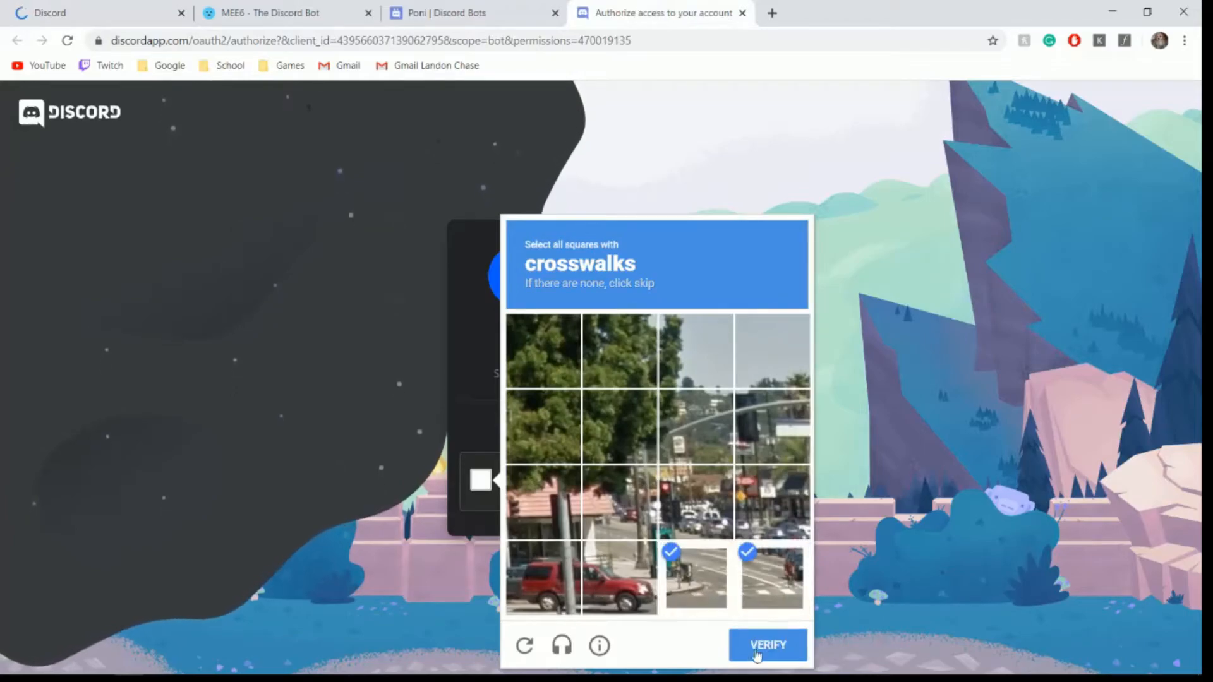
click(754, 646)
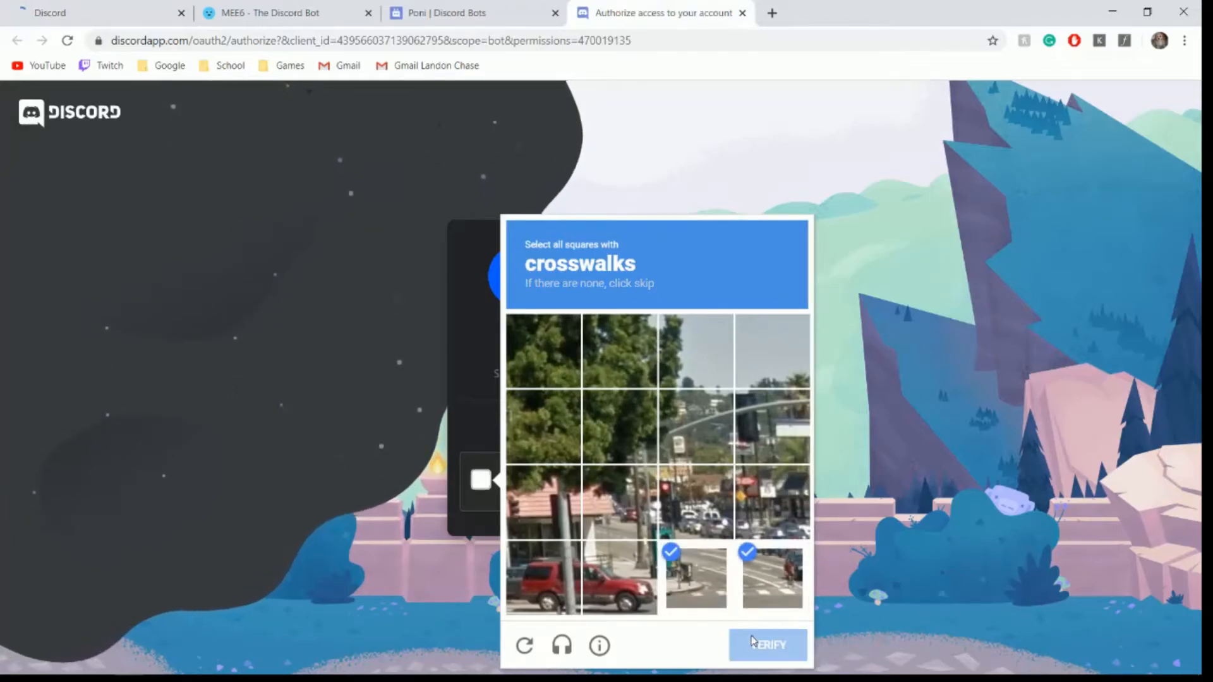
Choose bob as the server for Groovy and authorize the bot's requested permissions
click(81, 7)
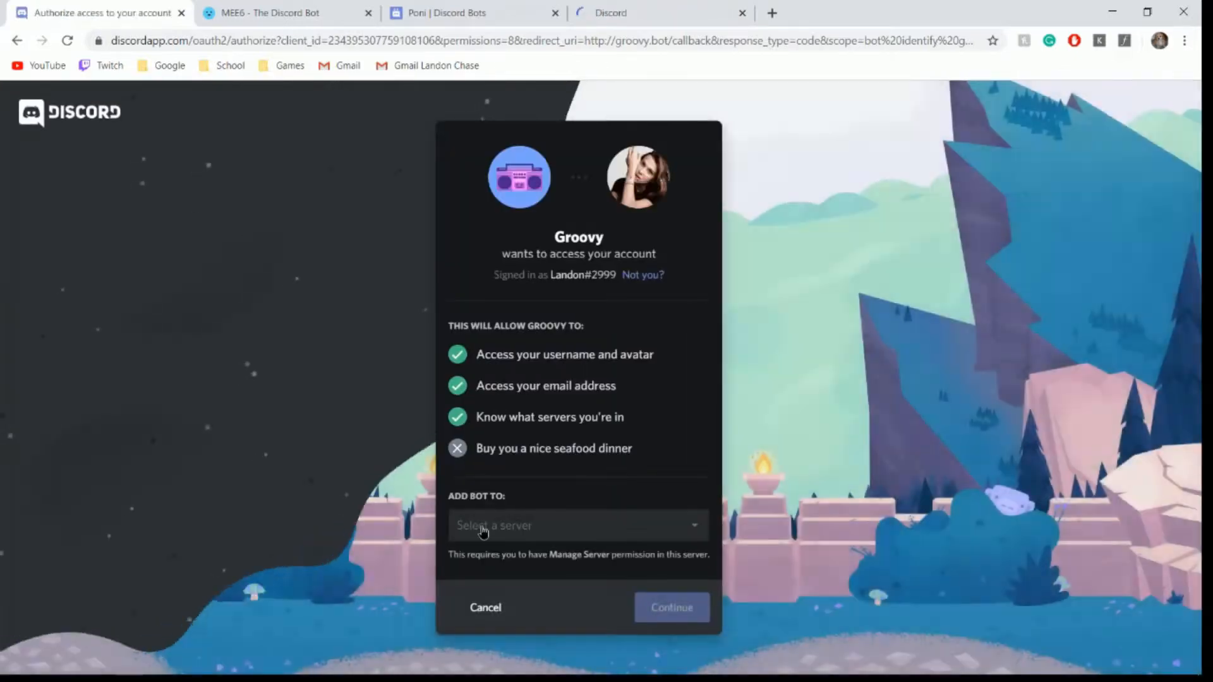
click(483, 528)
click(480, 556)
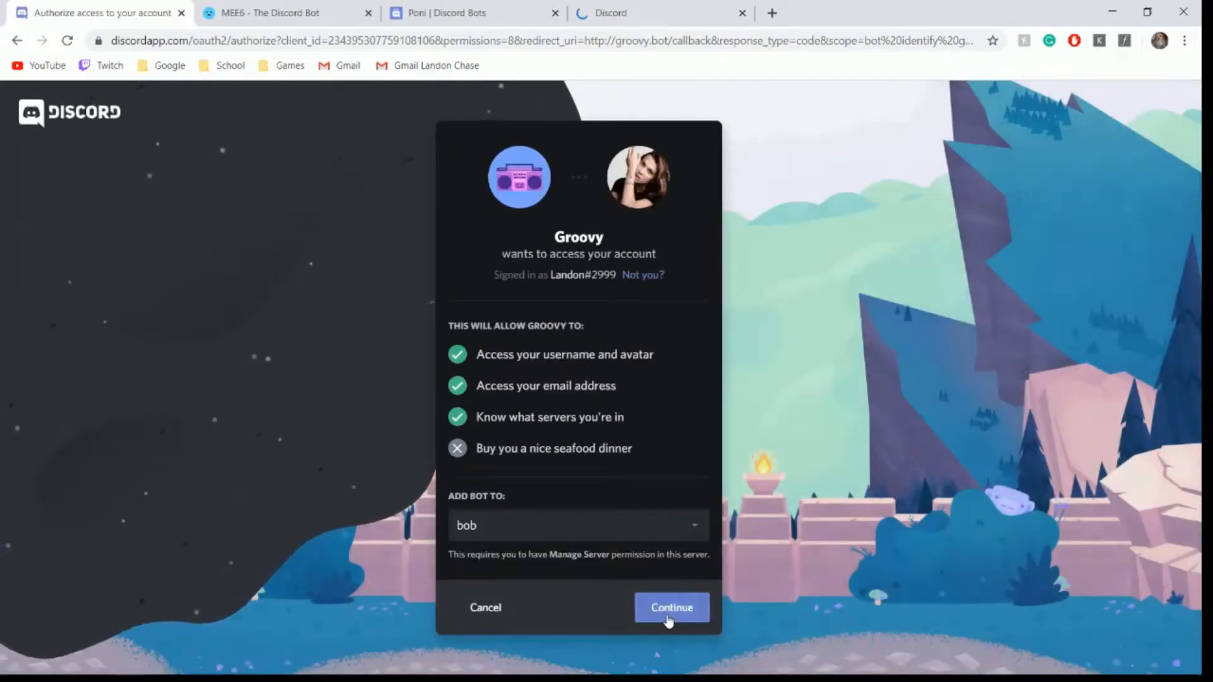
click(665, 613)
click(657, 586)
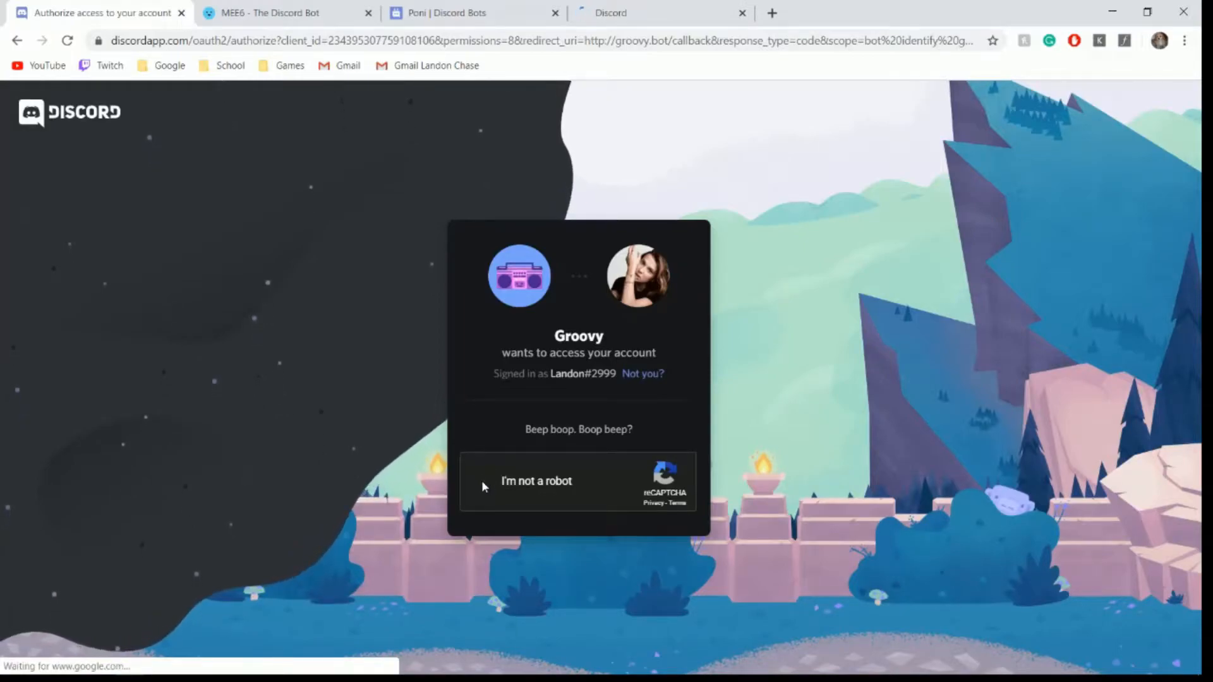
Start Groovy's robot check and submit the squares containing bicycles
click(481, 480)
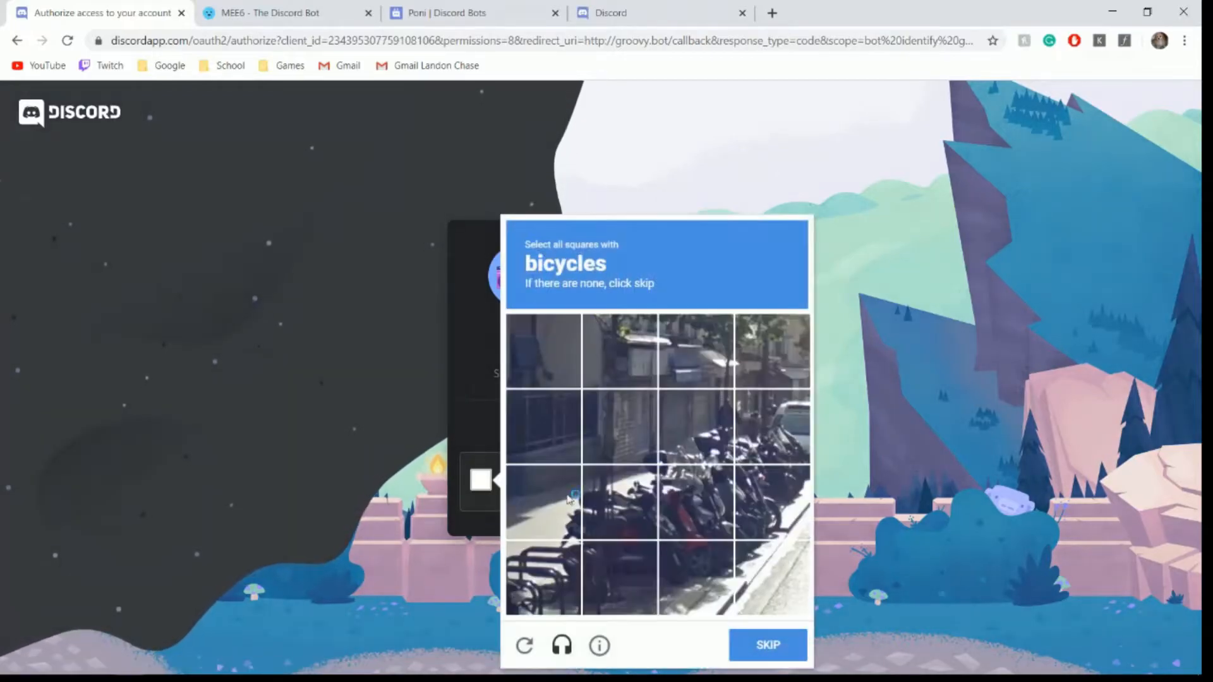
click(550, 505)
click(638, 515)
click(696, 505)
click(772, 505)
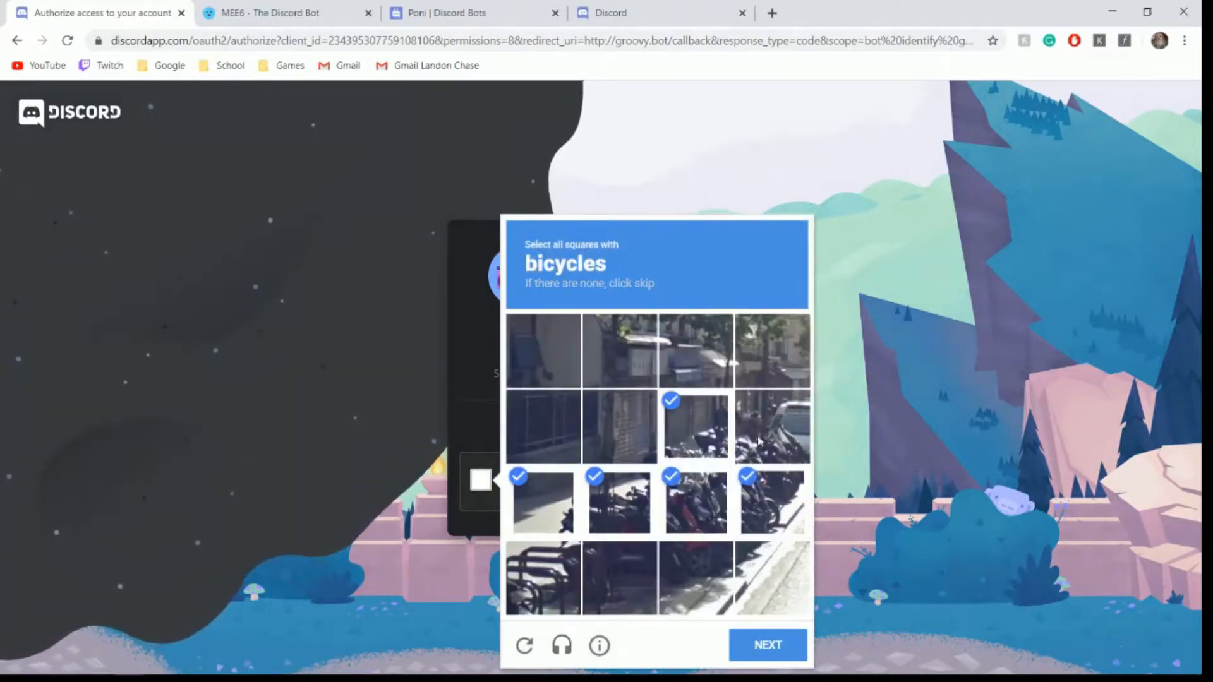
click(772, 430)
click(697, 438)
click(763, 658)
Complete Groovy's robot check by selecting the traffic light squares and verifying them
click(618, 353)
click(621, 499)
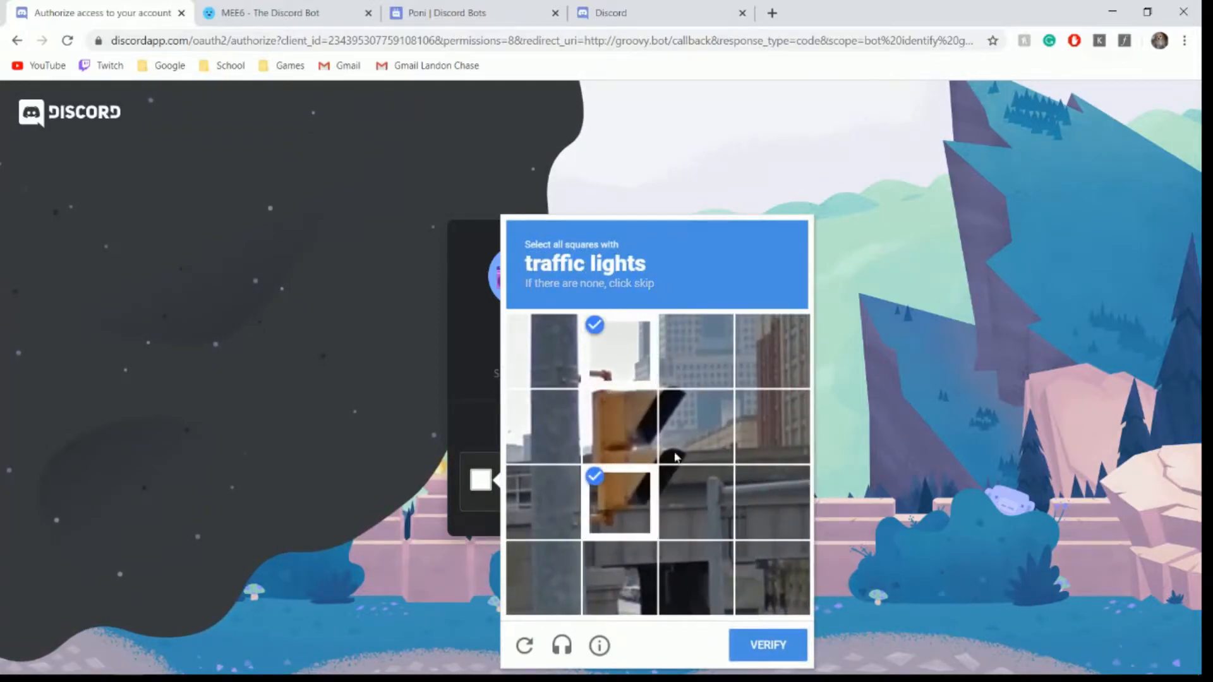
click(619, 427)
click(695, 430)
click(695, 502)
click(780, 657)
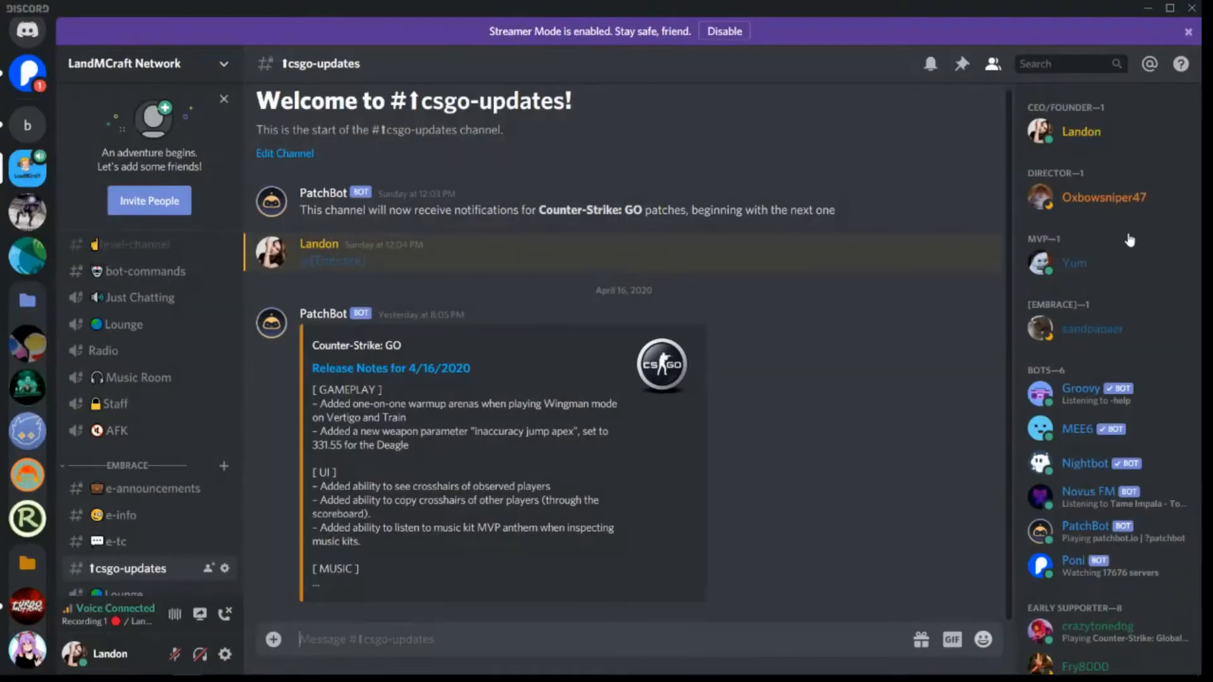
Switch to the Discord app, open the bob server and assign the Owner role to the server's owner
click(28, 88)
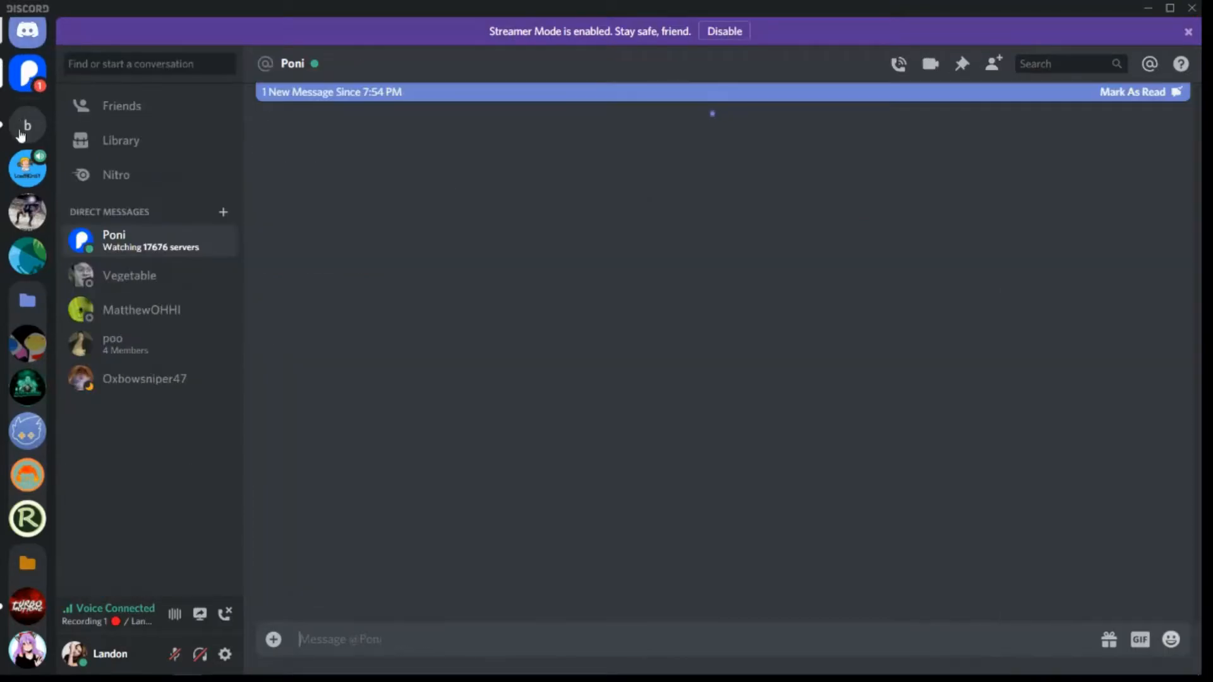
click(27, 81)
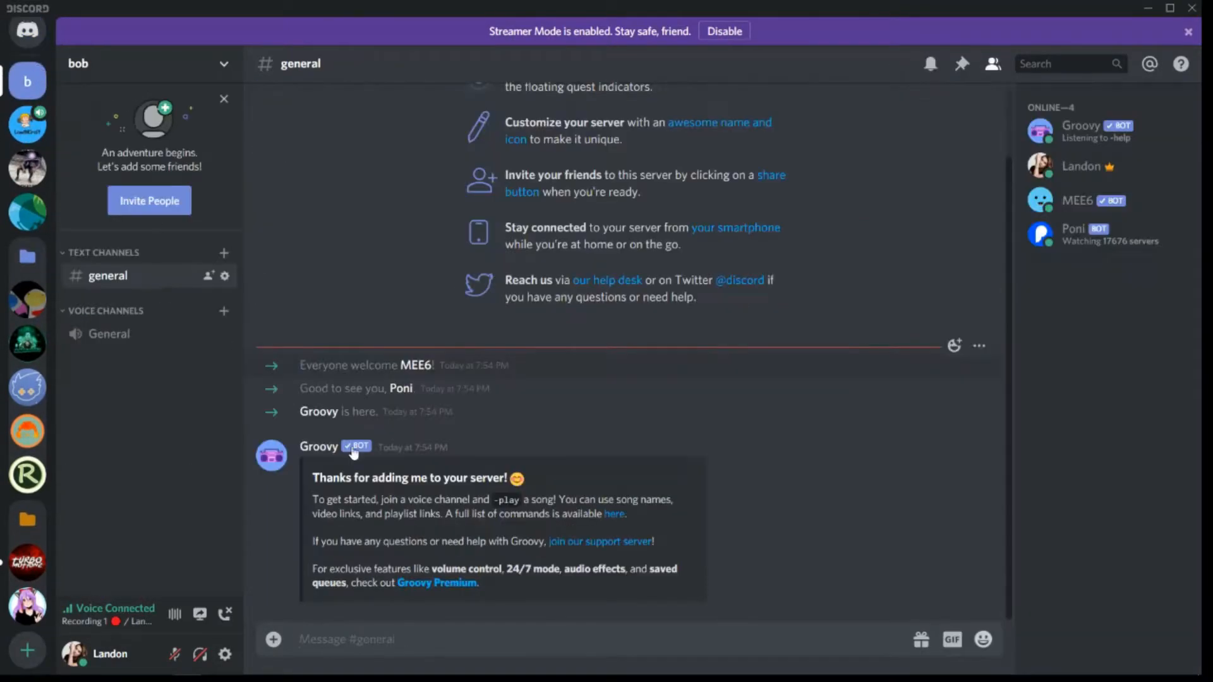
click(1077, 201)
click(1073, 231)
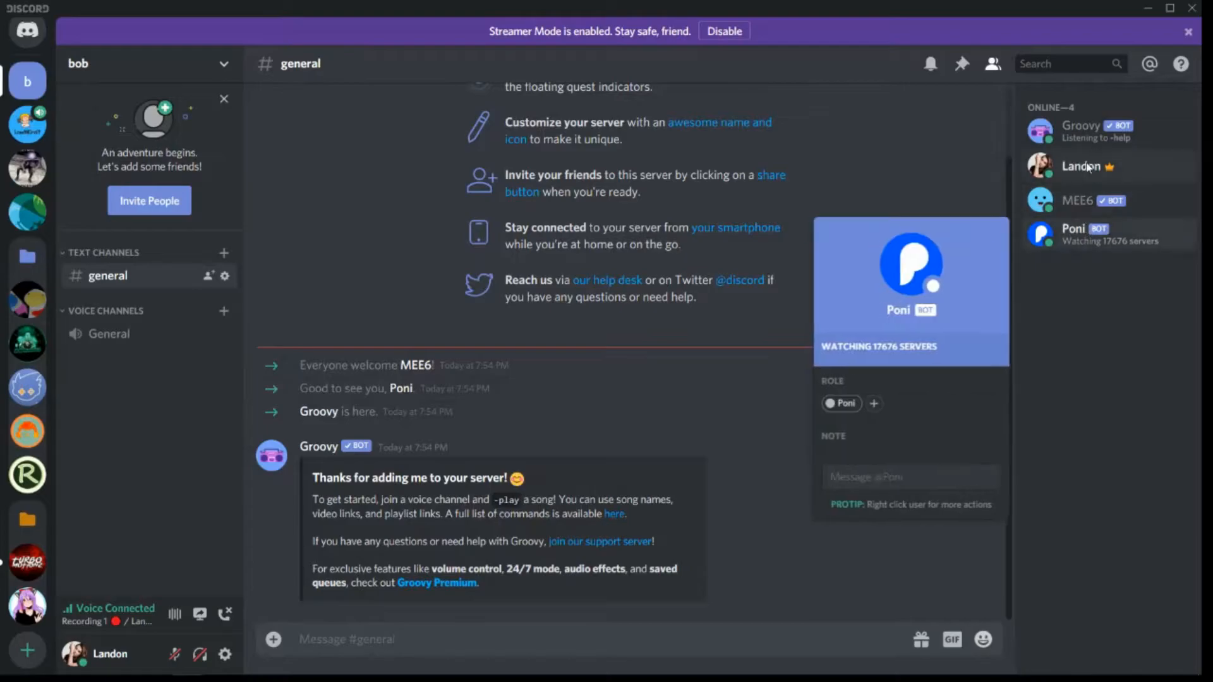
click(1081, 166)
click(829, 304)
click(784, 372)
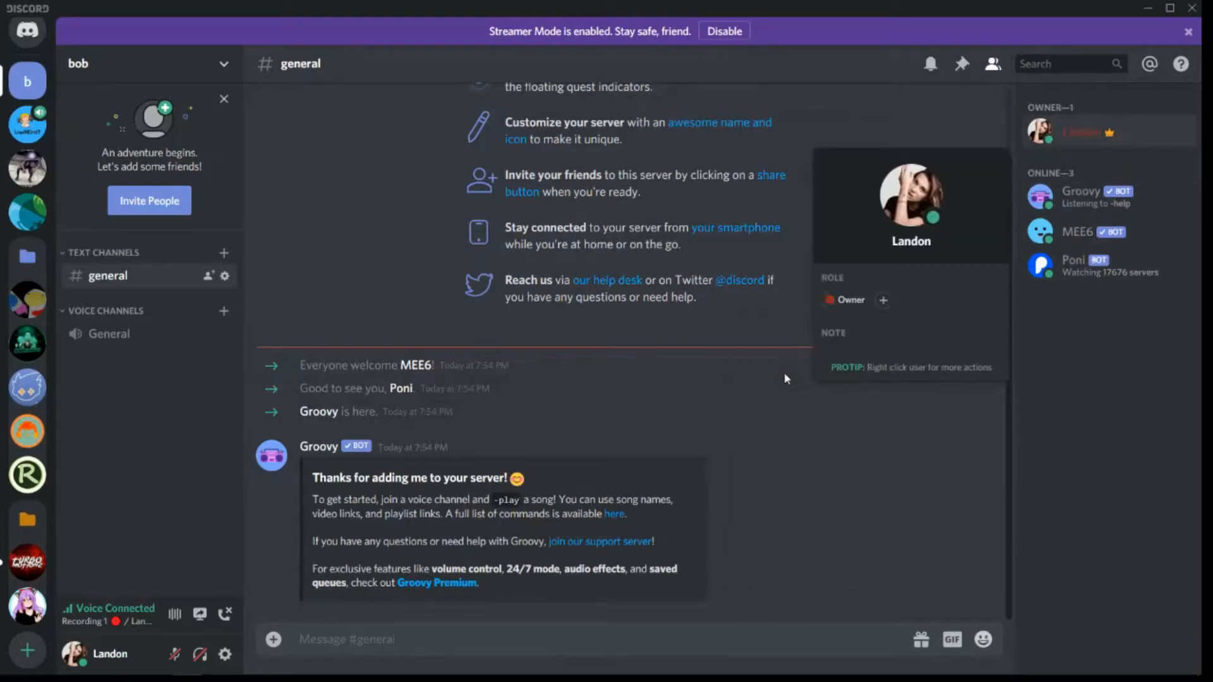
Assign the Bots role to the Groovy, MEE6 and Poni members
click(1062, 201)
click(886, 373)
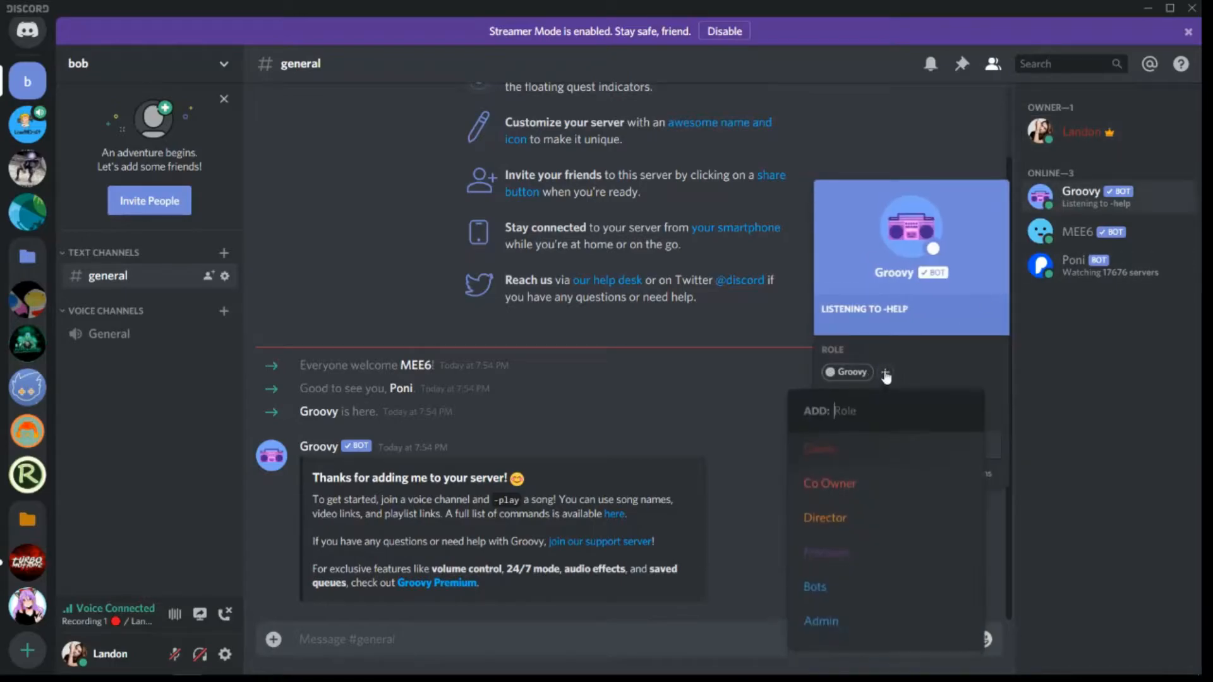
click(815, 584)
click(1076, 265)
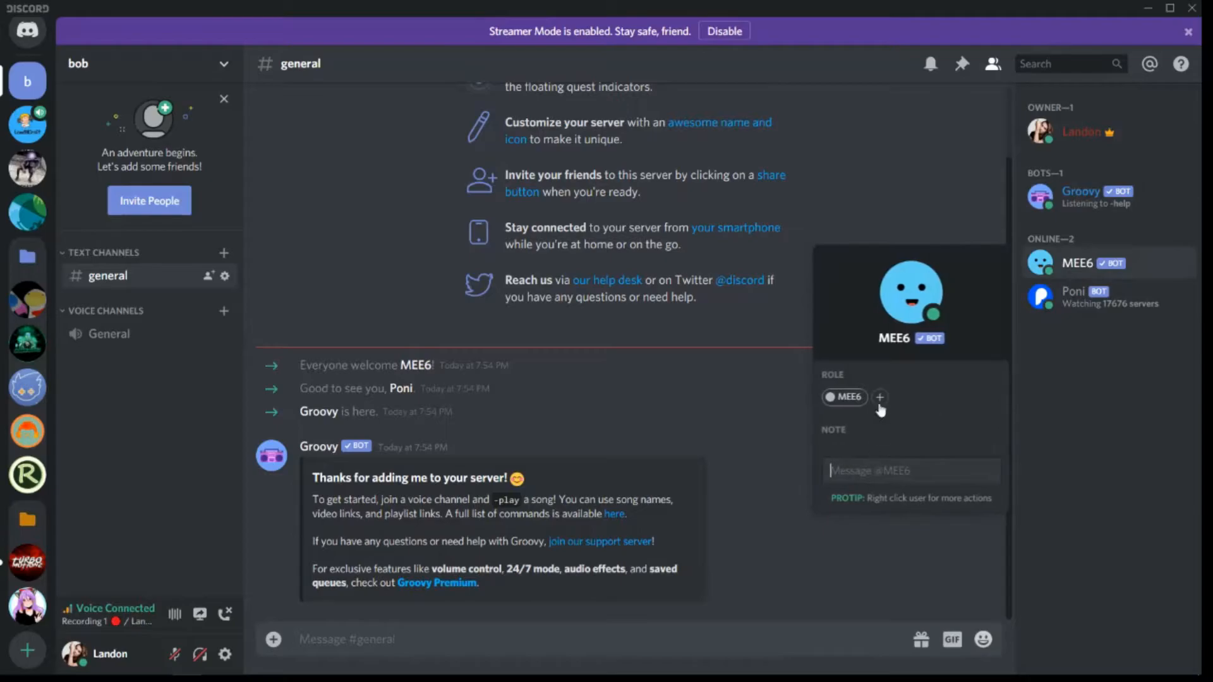
click(878, 396)
click(815, 606)
click(1034, 367)
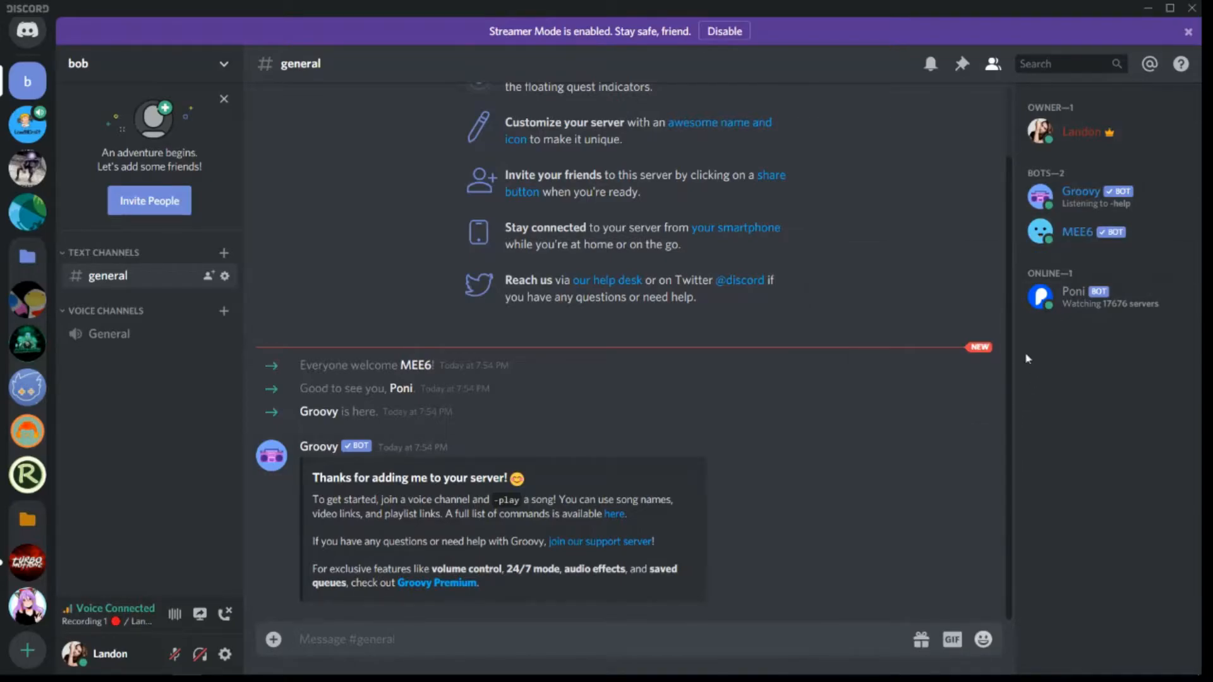
click(1081, 296)
click(874, 465)
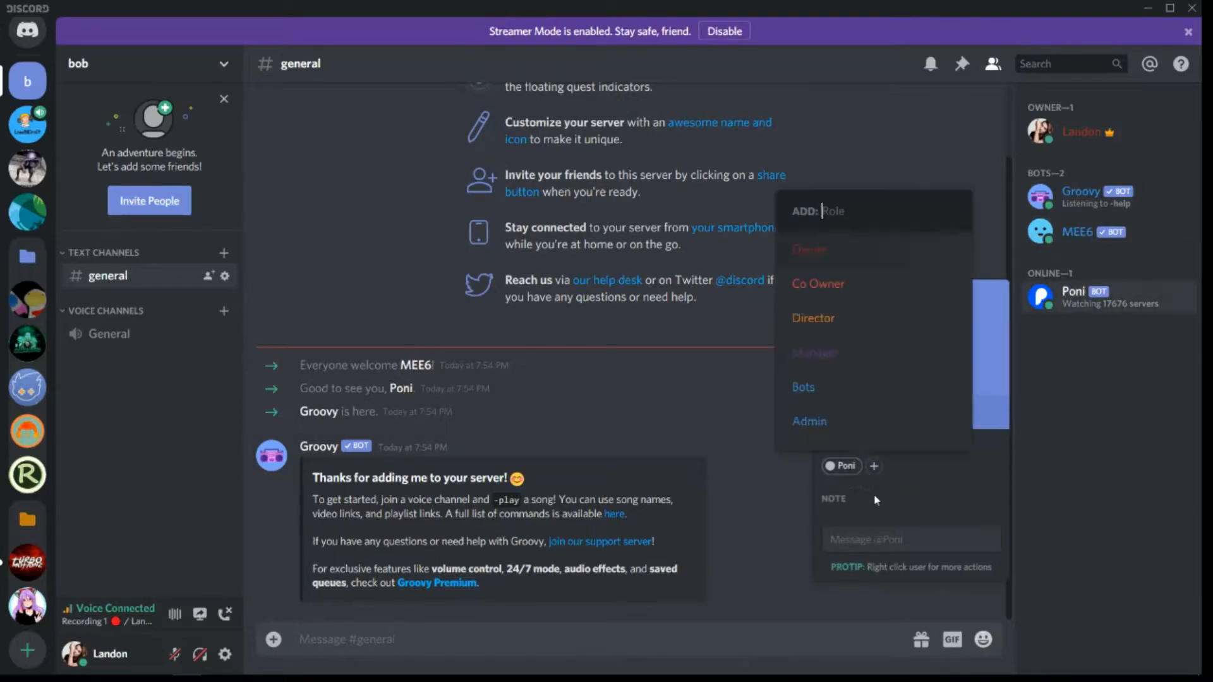
click(812, 387)
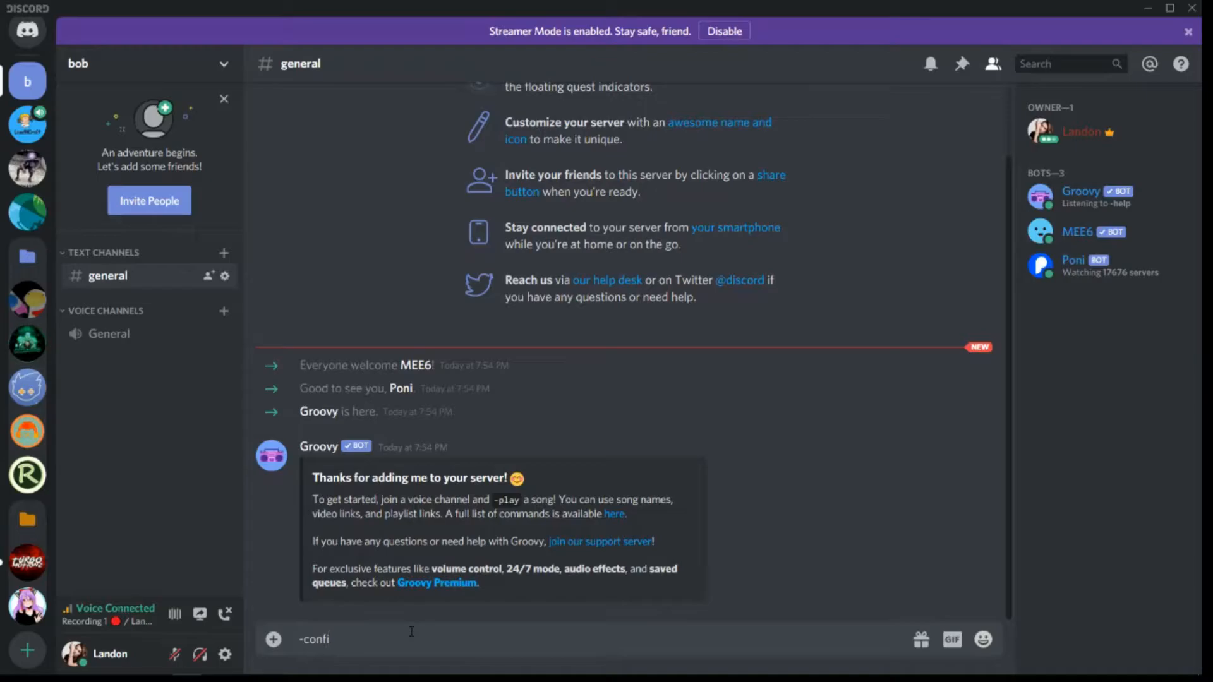
Send -config and -setup in the general channel, and answer yes to begin Poni's setup
text(g)
key(Return)
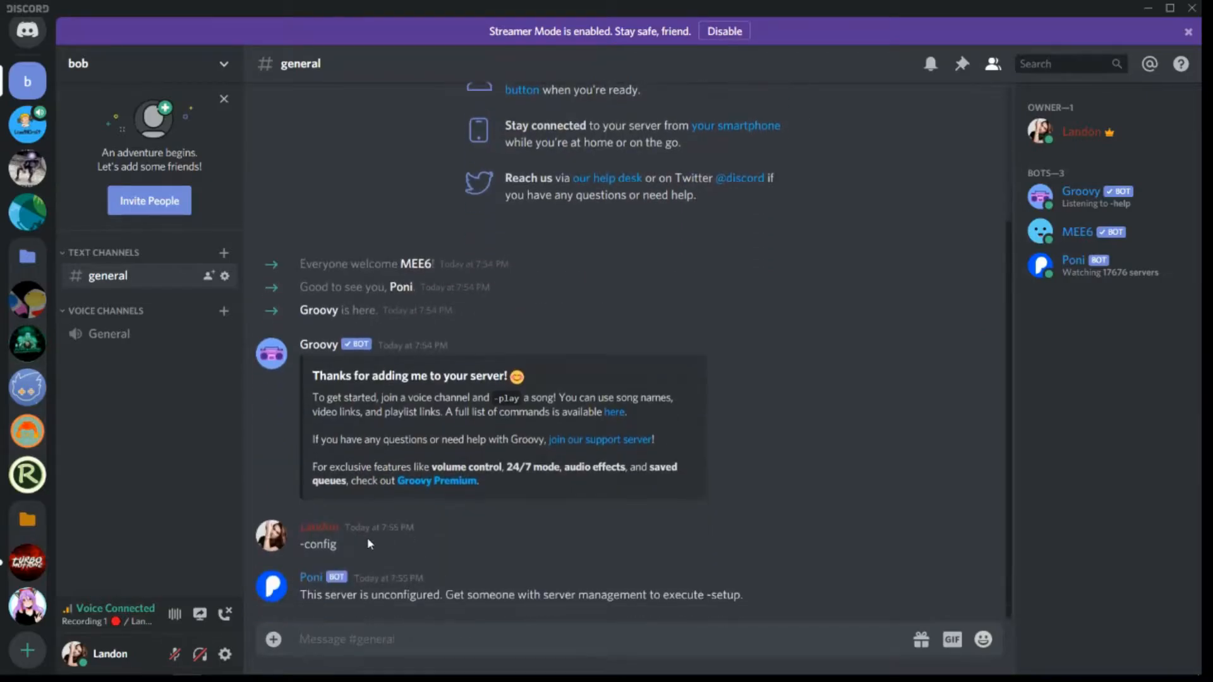
text(-setup)
key(Return)
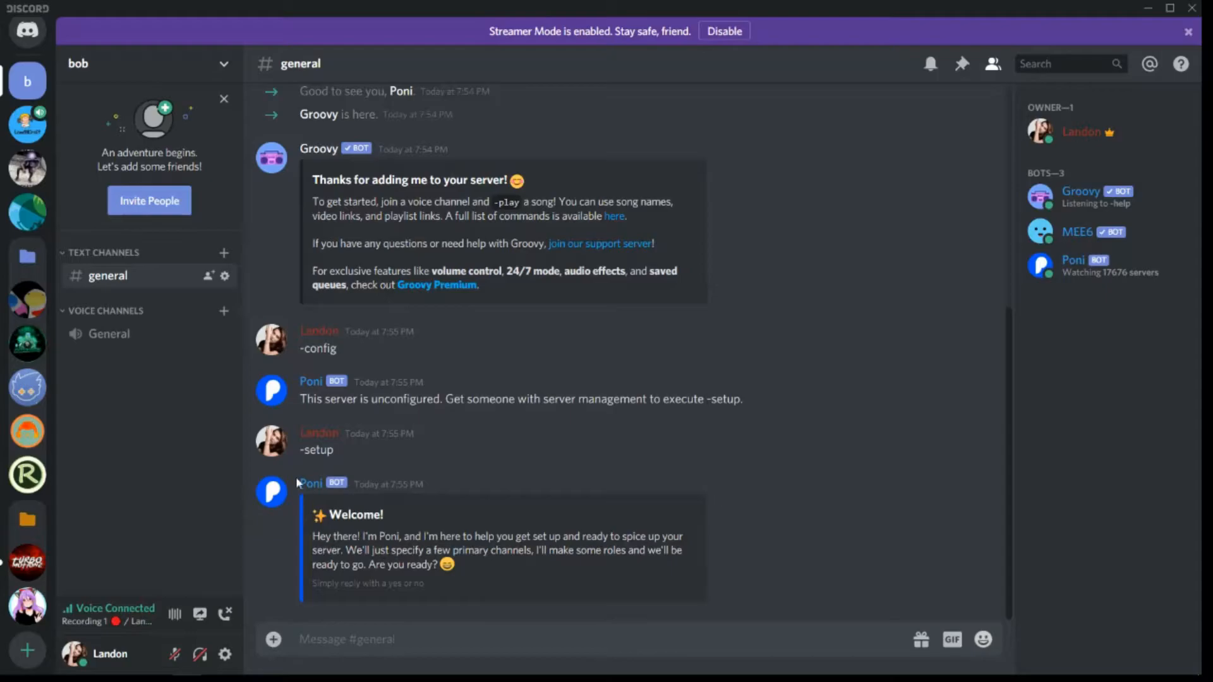
text(yes)
key(Return)
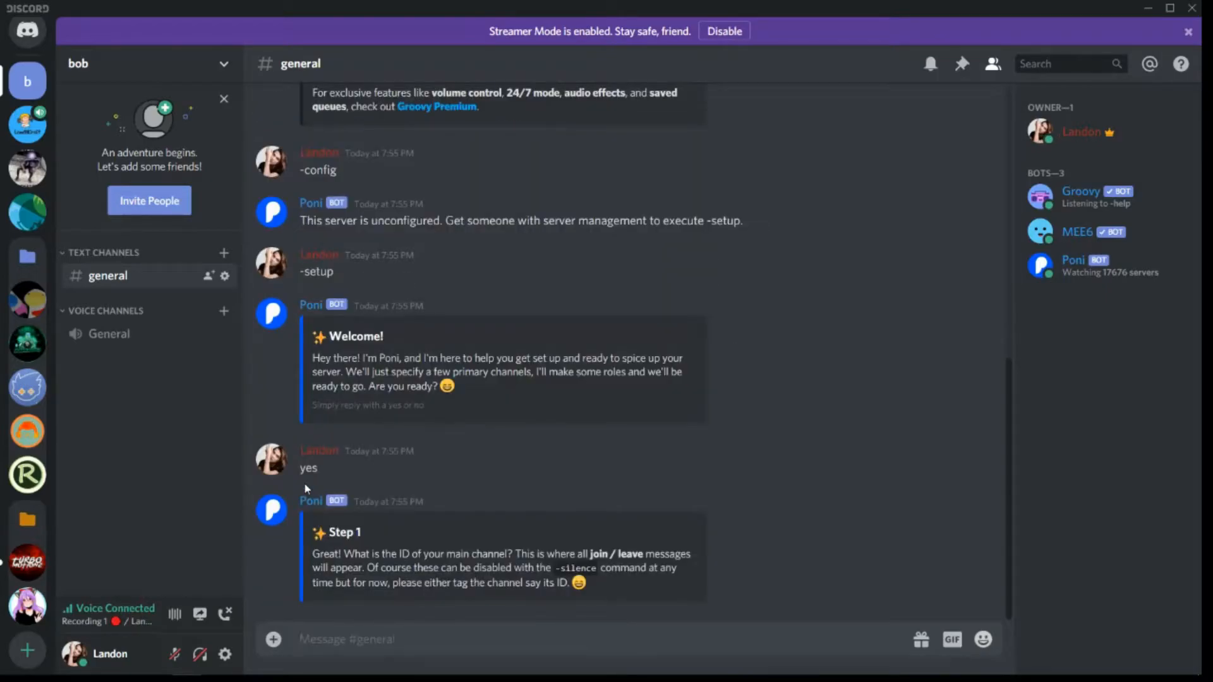
Create a text channel named welcome outside the existing categories
right_click(144, 593)
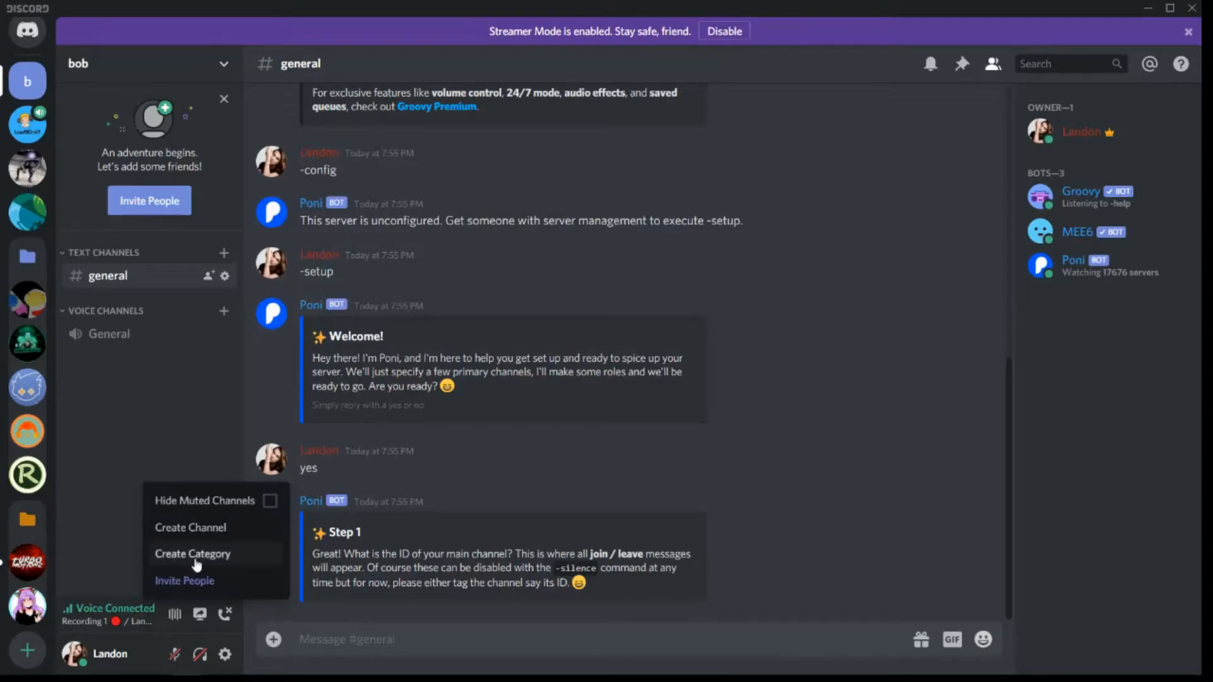
click(195, 534)
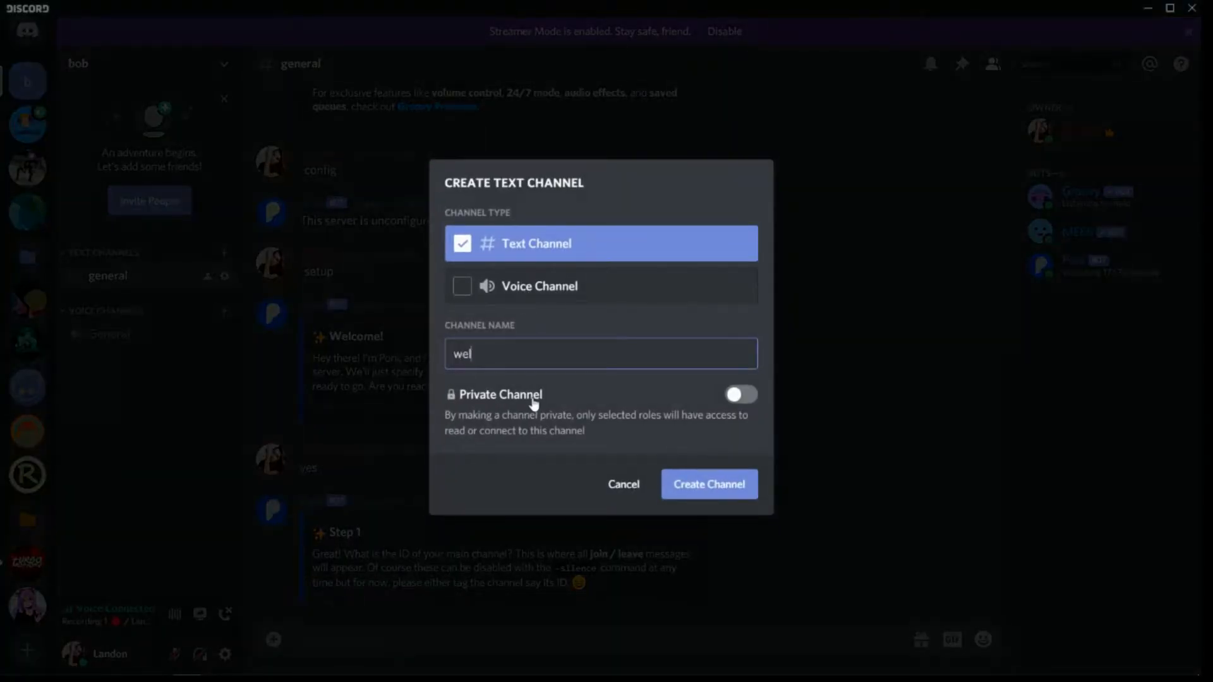
key(Return)
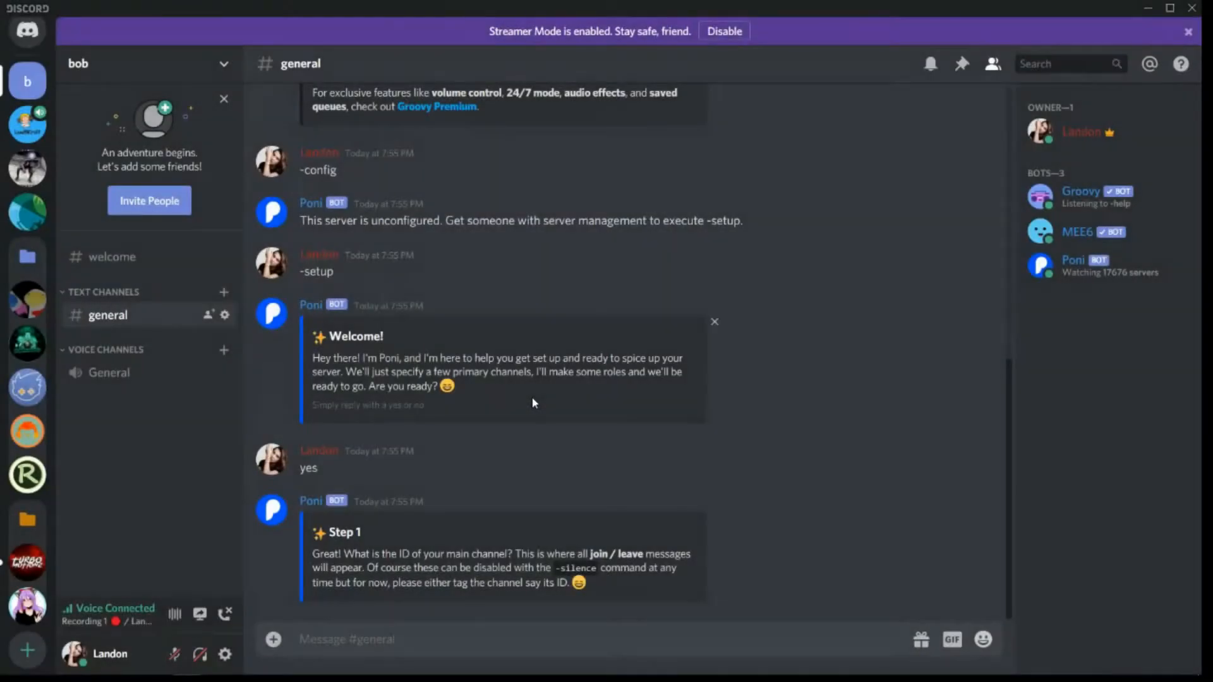
Copy the welcome channel's ID and send it to Poni as the main channel
right_click(150, 268)
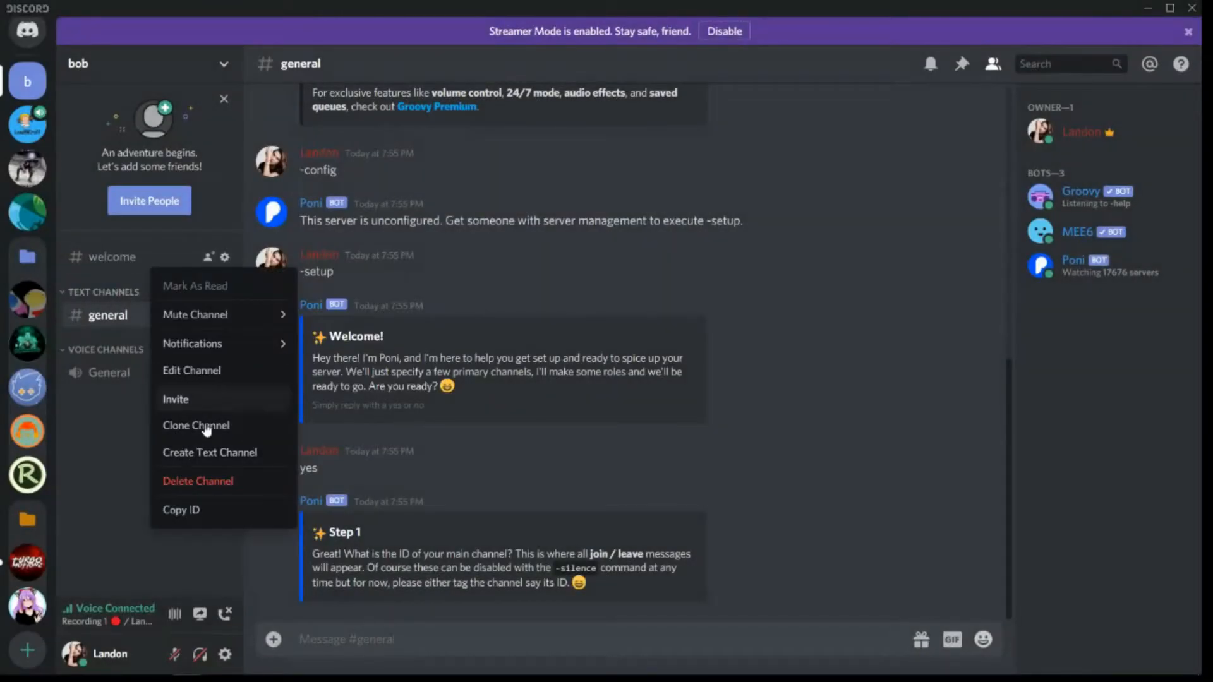
click(196, 511)
right_click(326, 634)
click(341, 610)
key(Return)
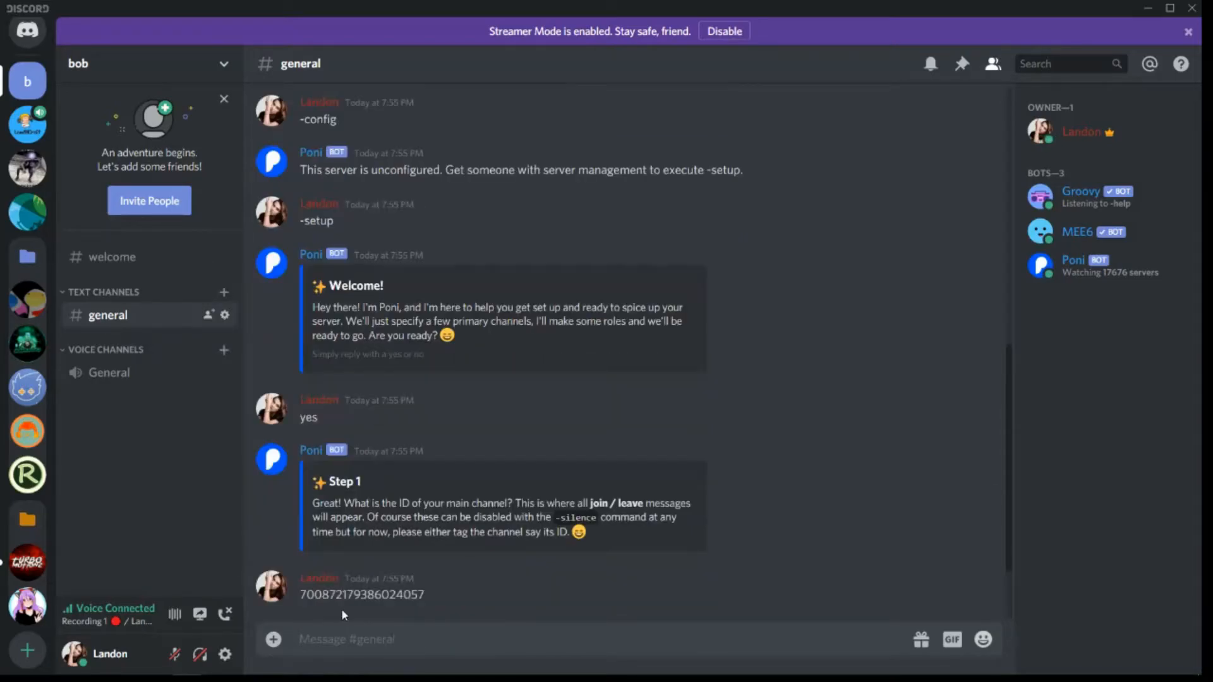
Create a text channel named logs below the welcome channel
right_click(145, 523)
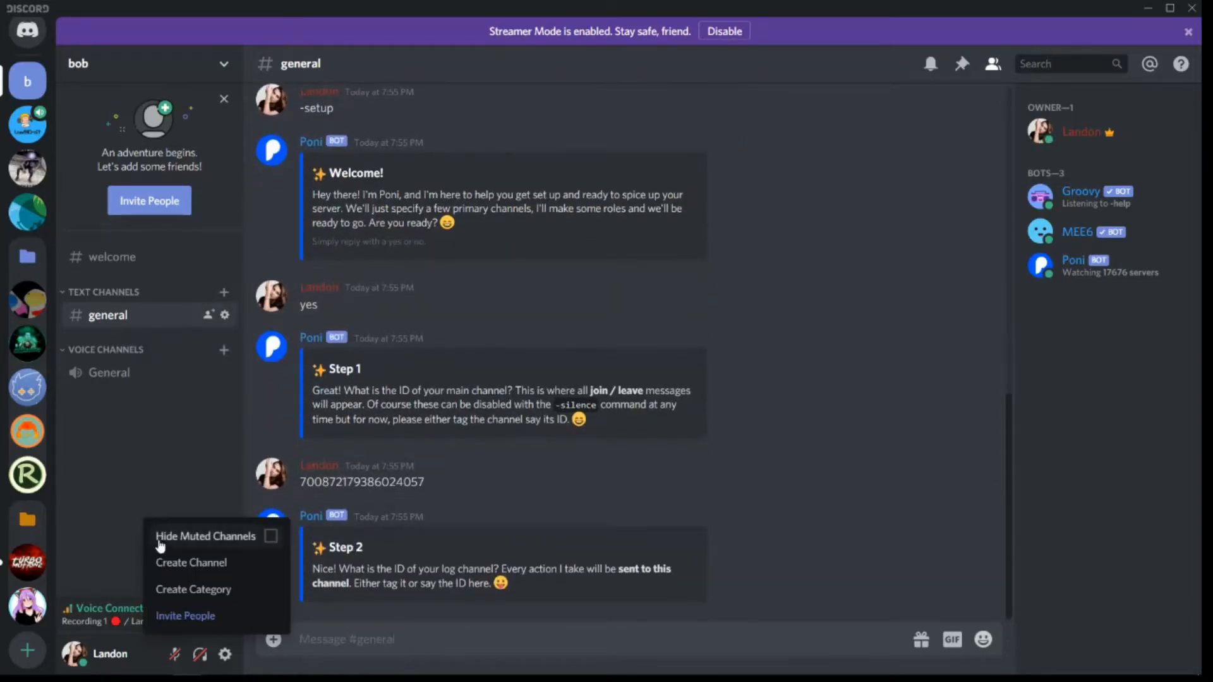
click(168, 562)
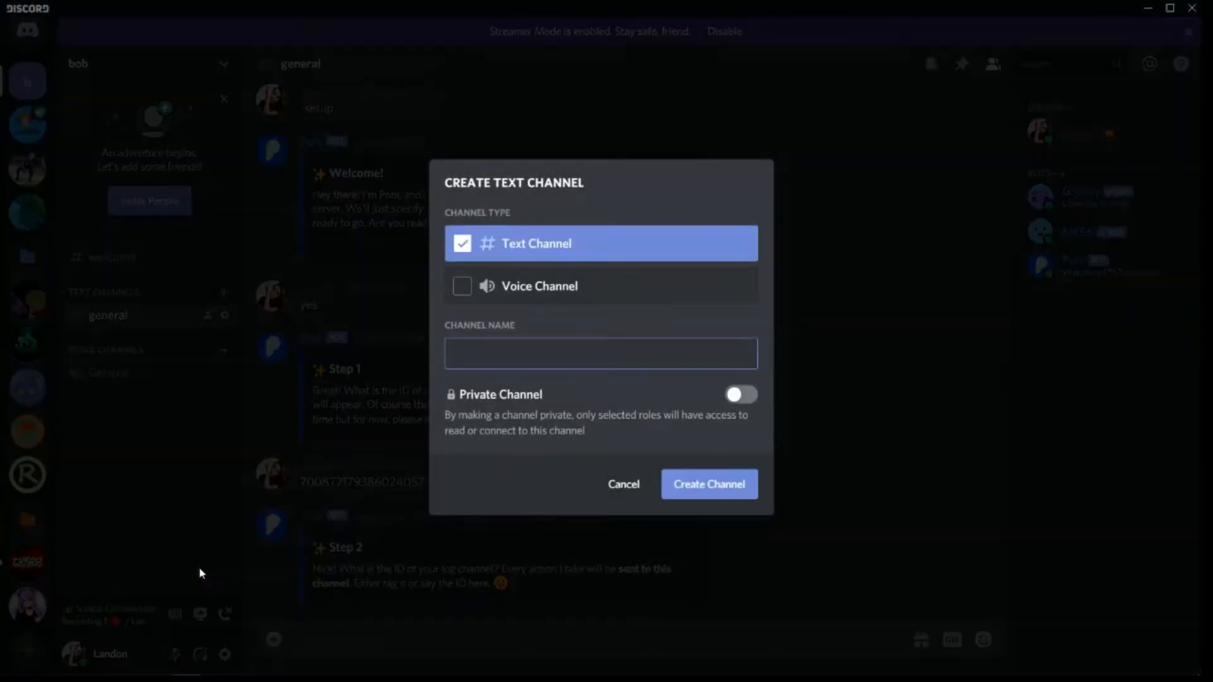
key(Return)
Send Poni the copied ID of the logs channel as its log channel and answer yes to recording deleted messages
right_click(119, 286)
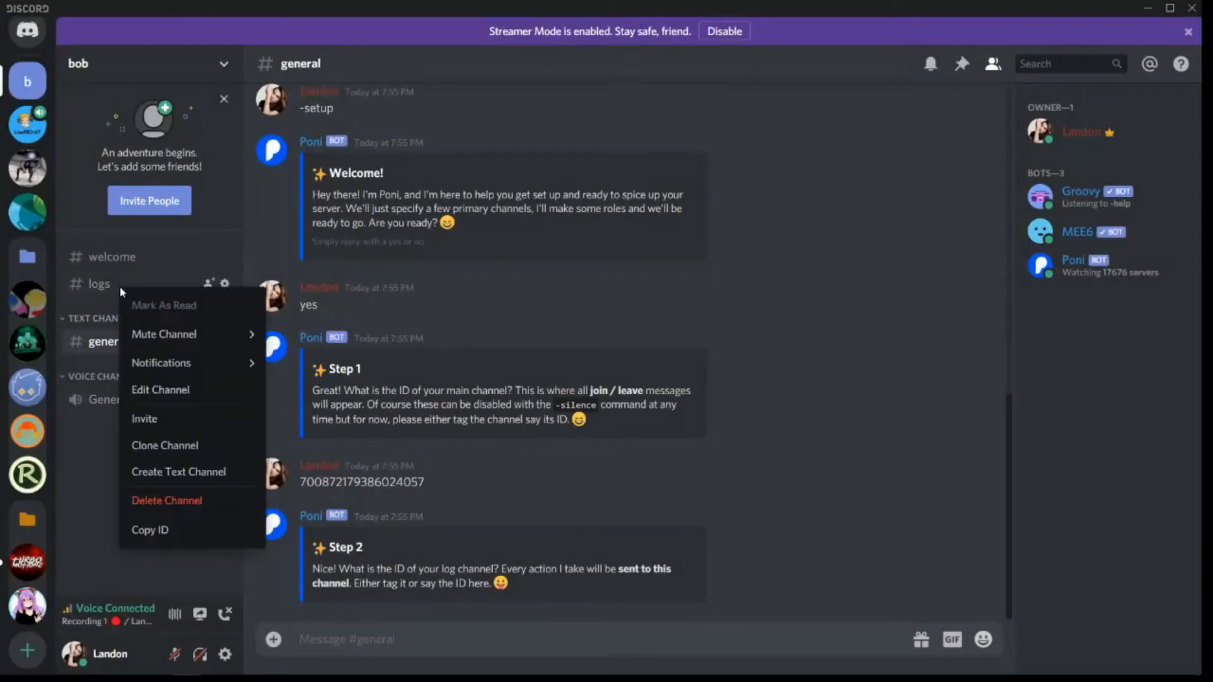
click(158, 529)
right_click(381, 654)
click(414, 614)
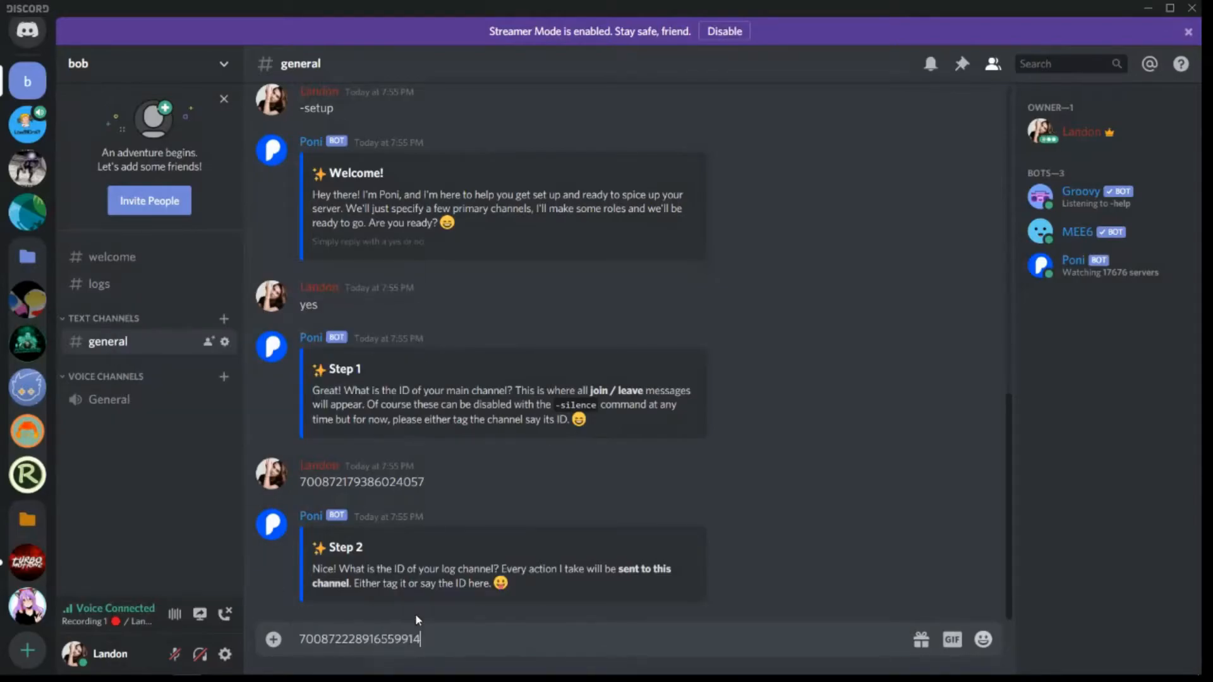
key(Return)
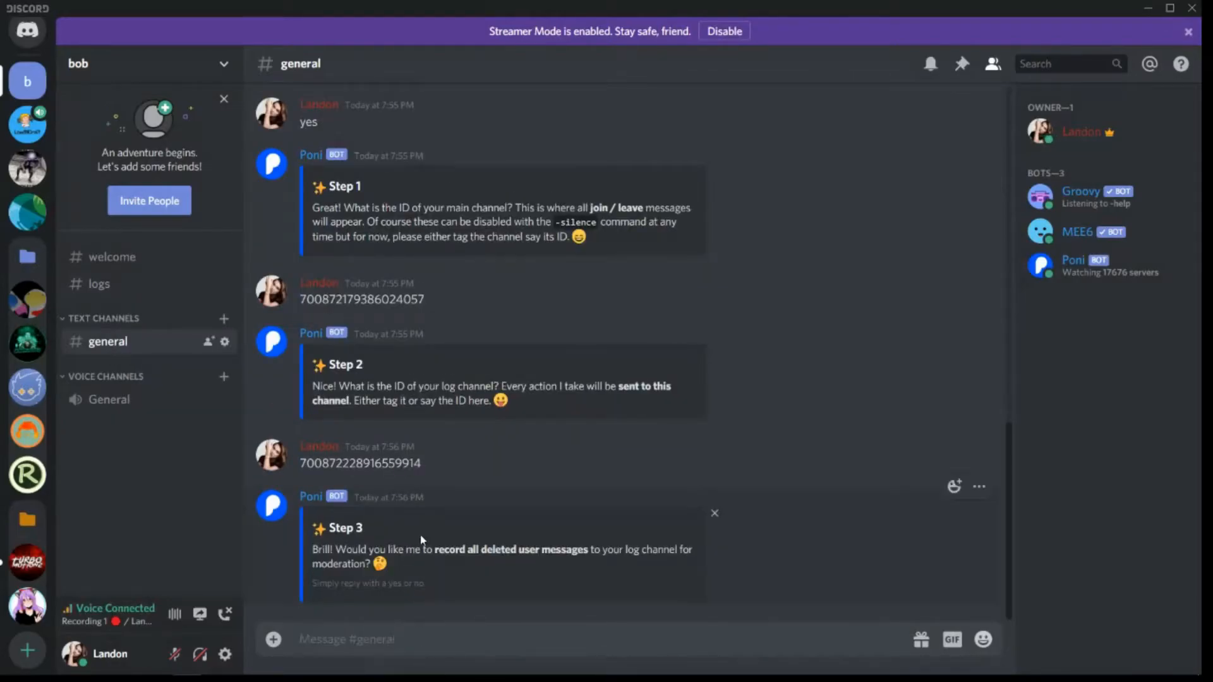
text(yes)
key(Return)
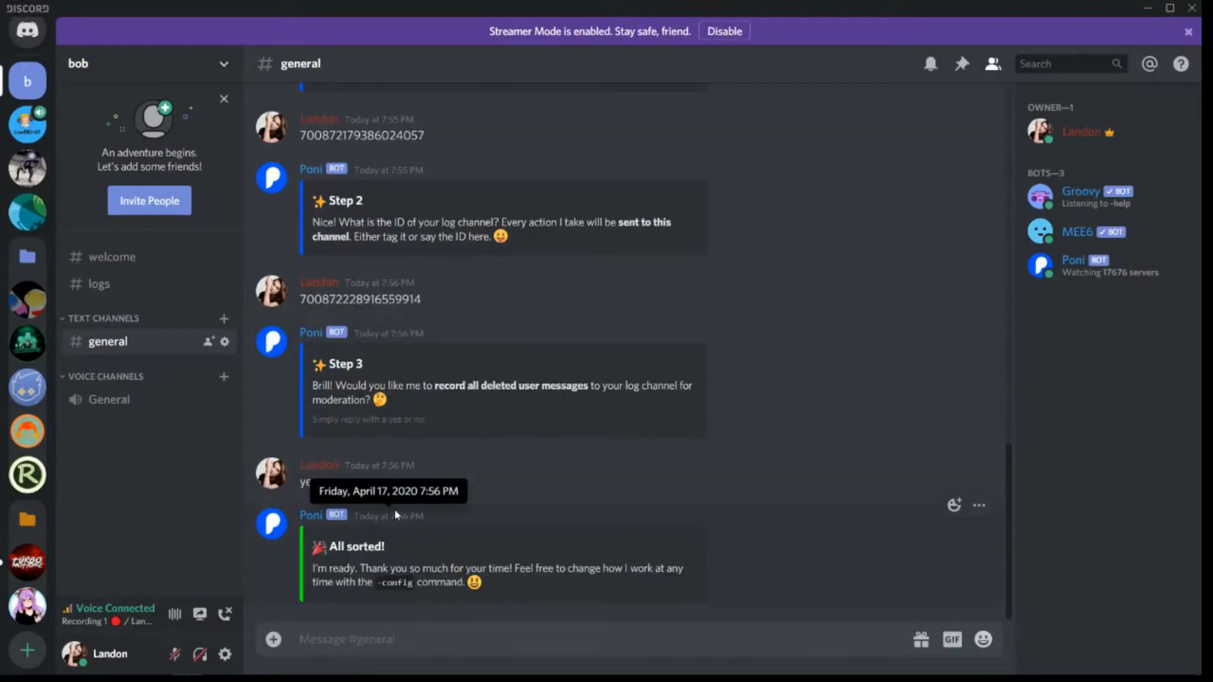
Open the role list in the bob server's settings
click(1077, 232)
click(1089, 269)
click(129, 64)
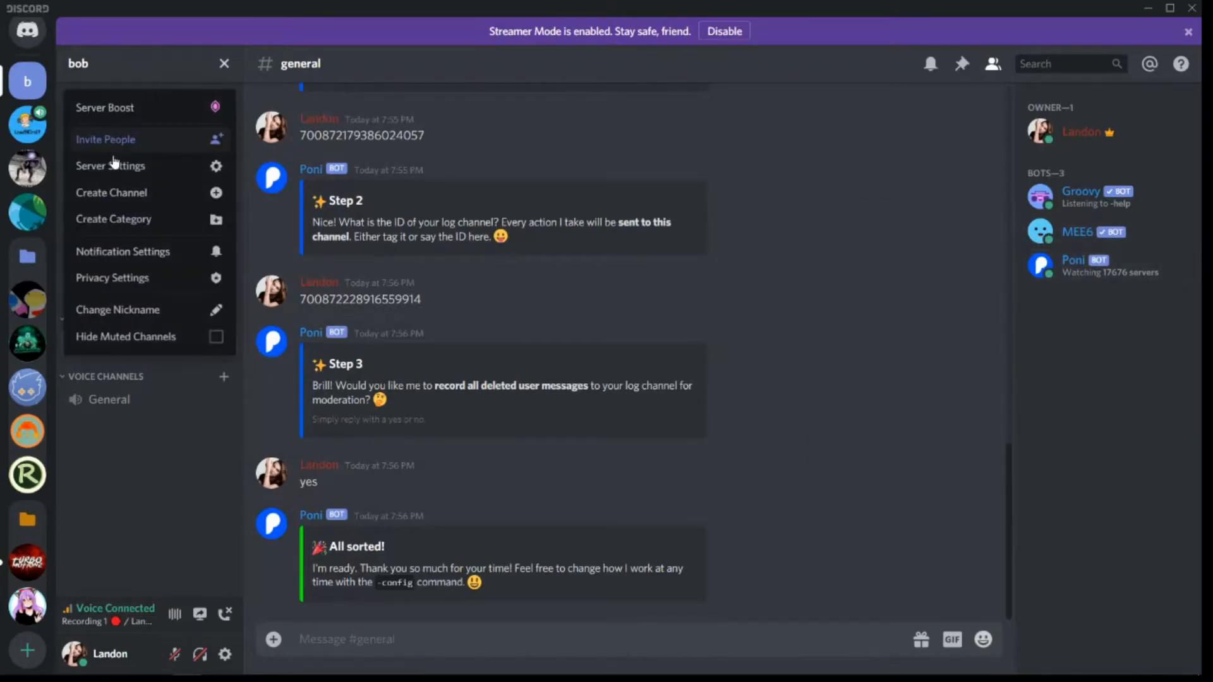
click(114, 163)
click(264, 126)
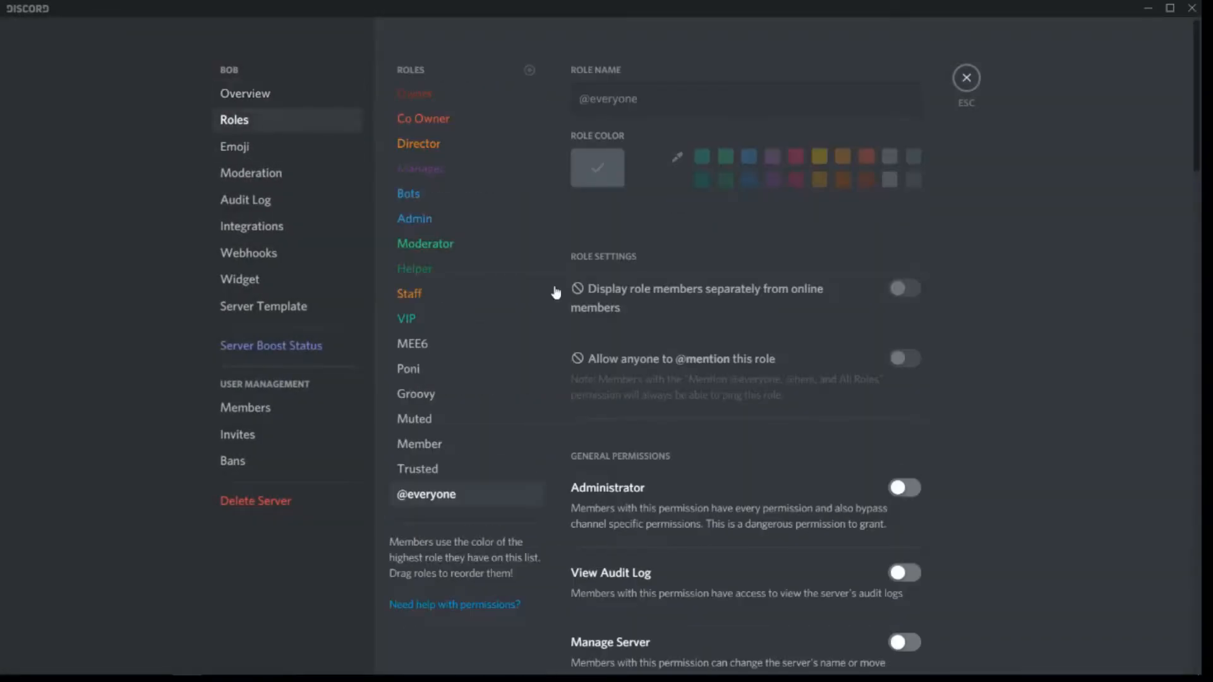
Move the Member role up to sit between VIP and MEE6 and save the new role order
click(462, 450)
click(446, 471)
click(435, 419)
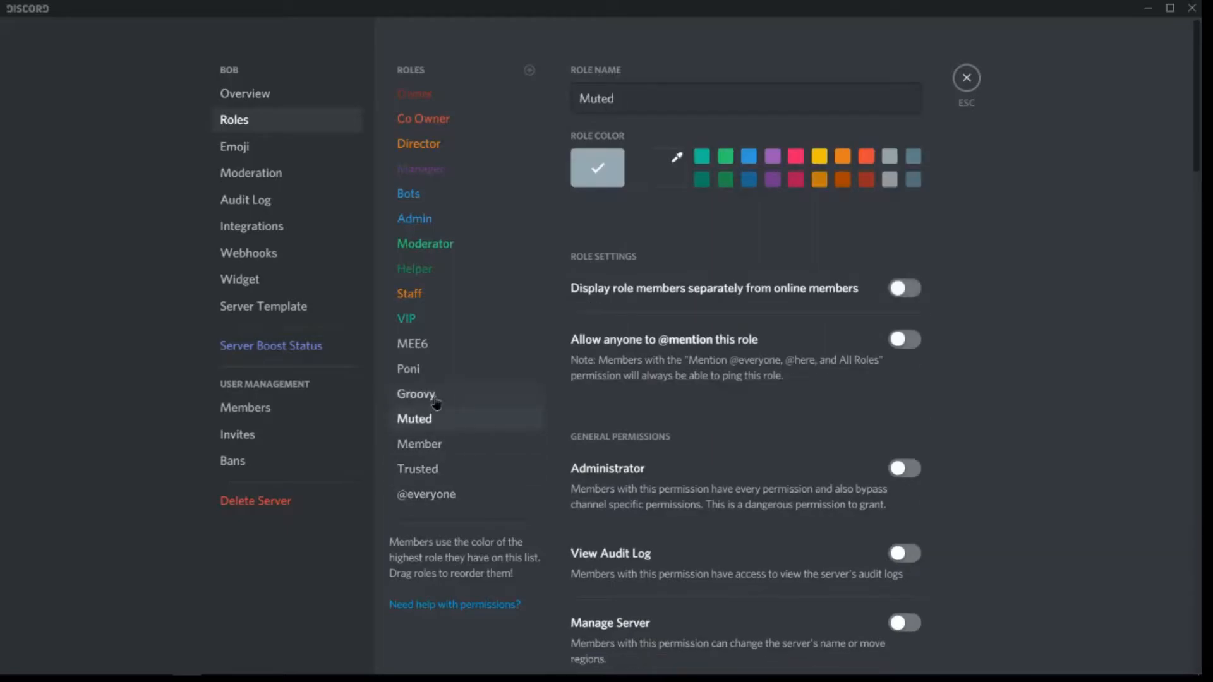
click(434, 397)
click(426, 374)
click(428, 343)
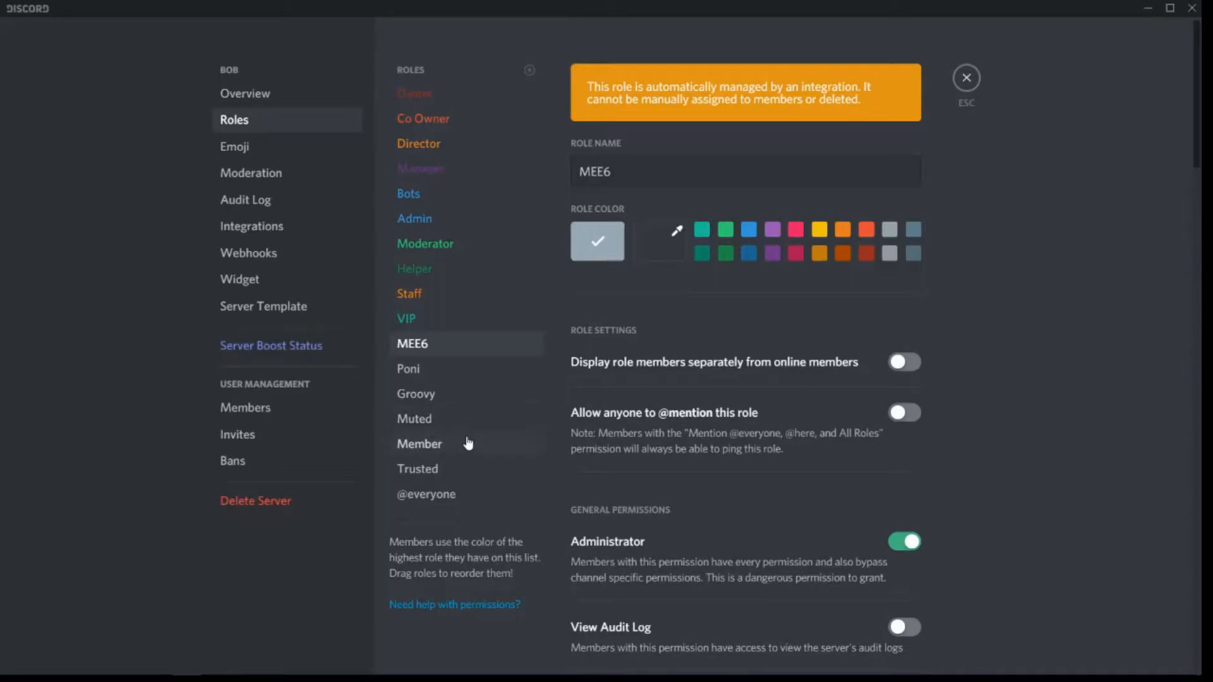
drag(434, 442, 443, 354)
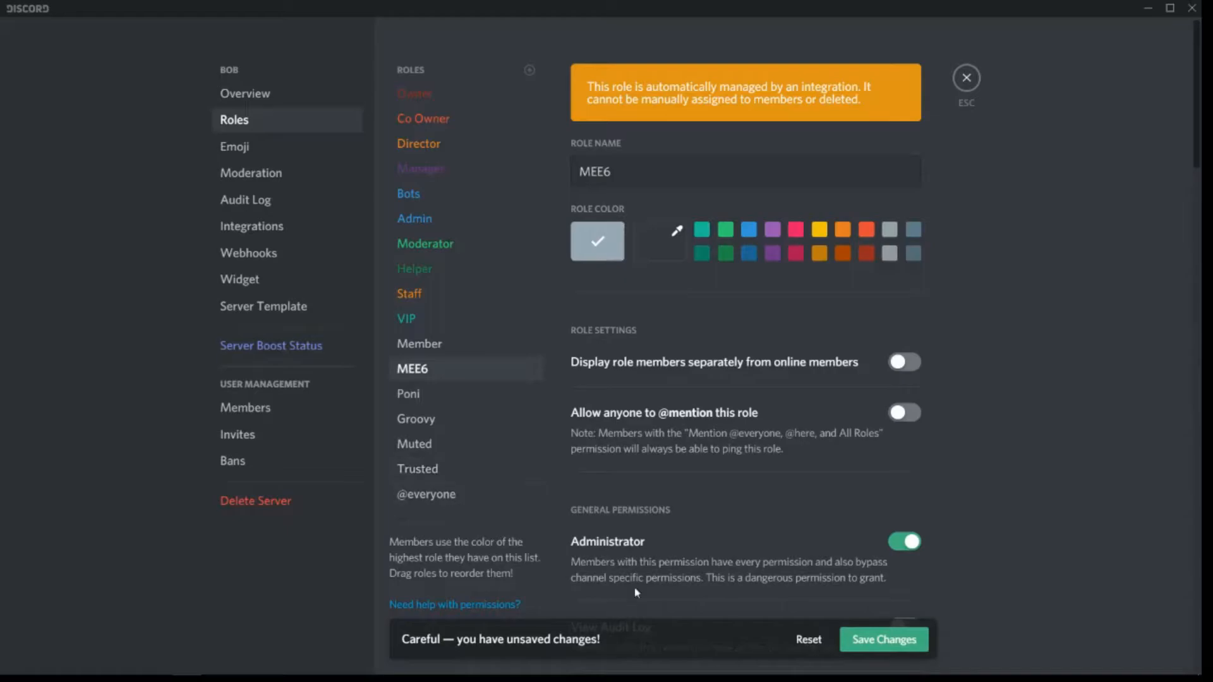
click(855, 643)
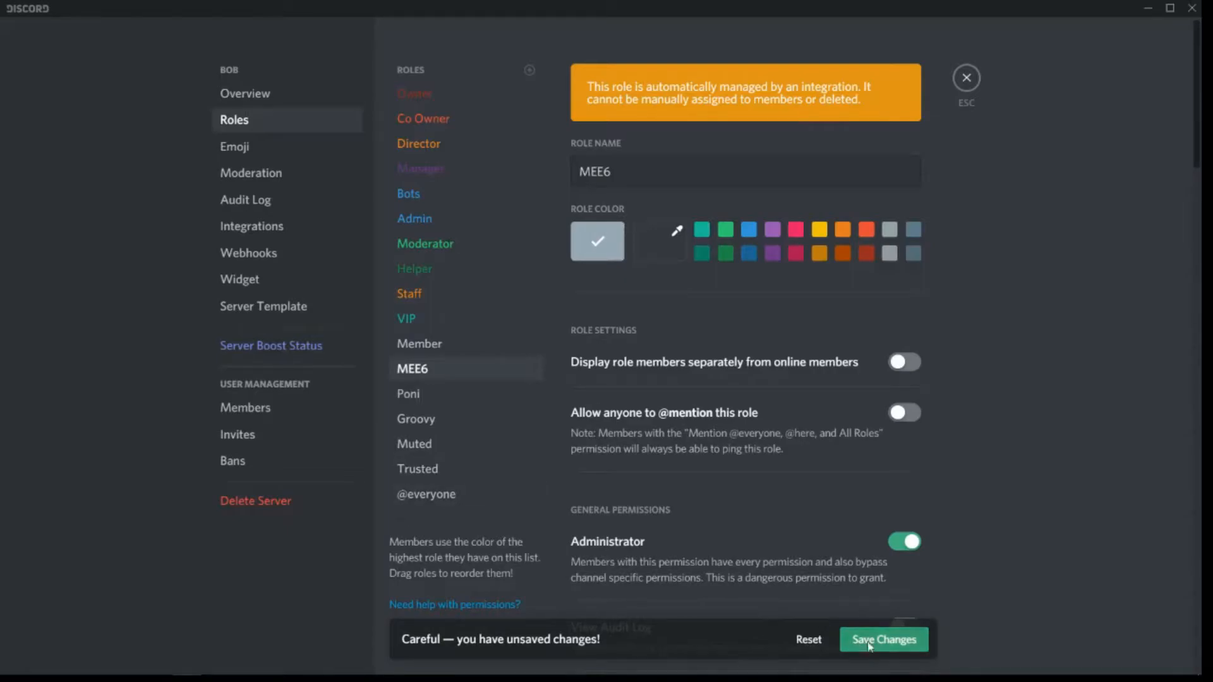
right_click(443, 479)
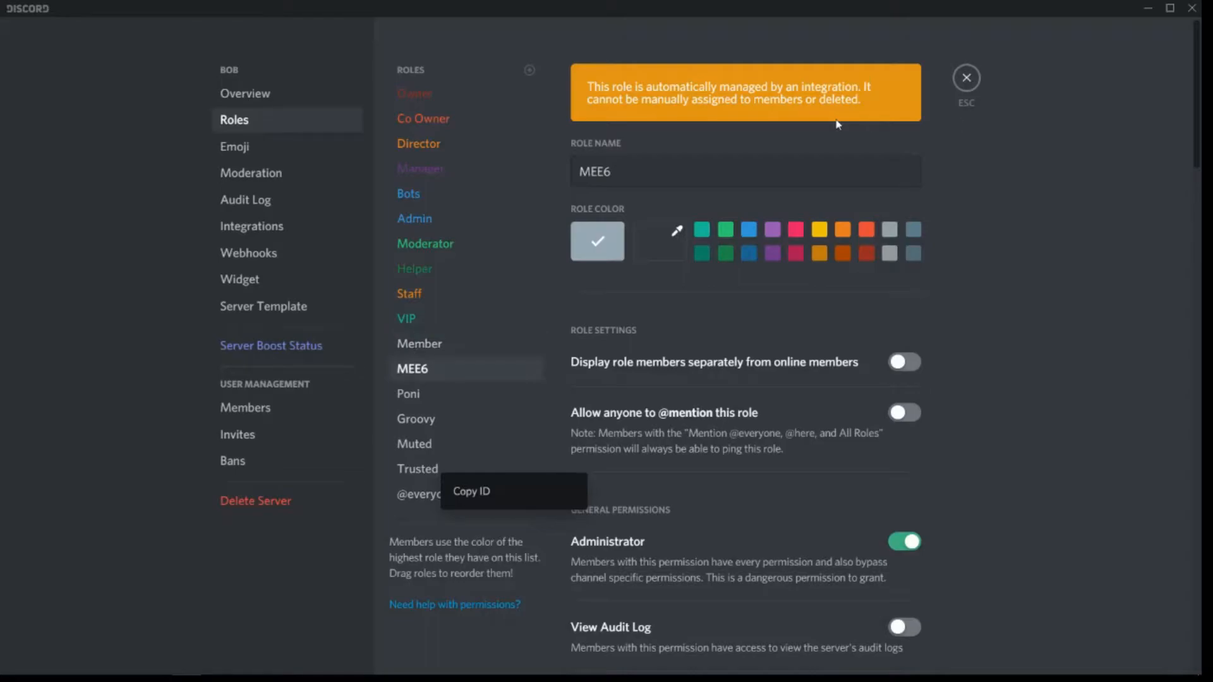
Grant the Admin role the View Audit Log, Manage Roles, Manage Channels, Kick Members and Ban Members permissions
click(429, 321)
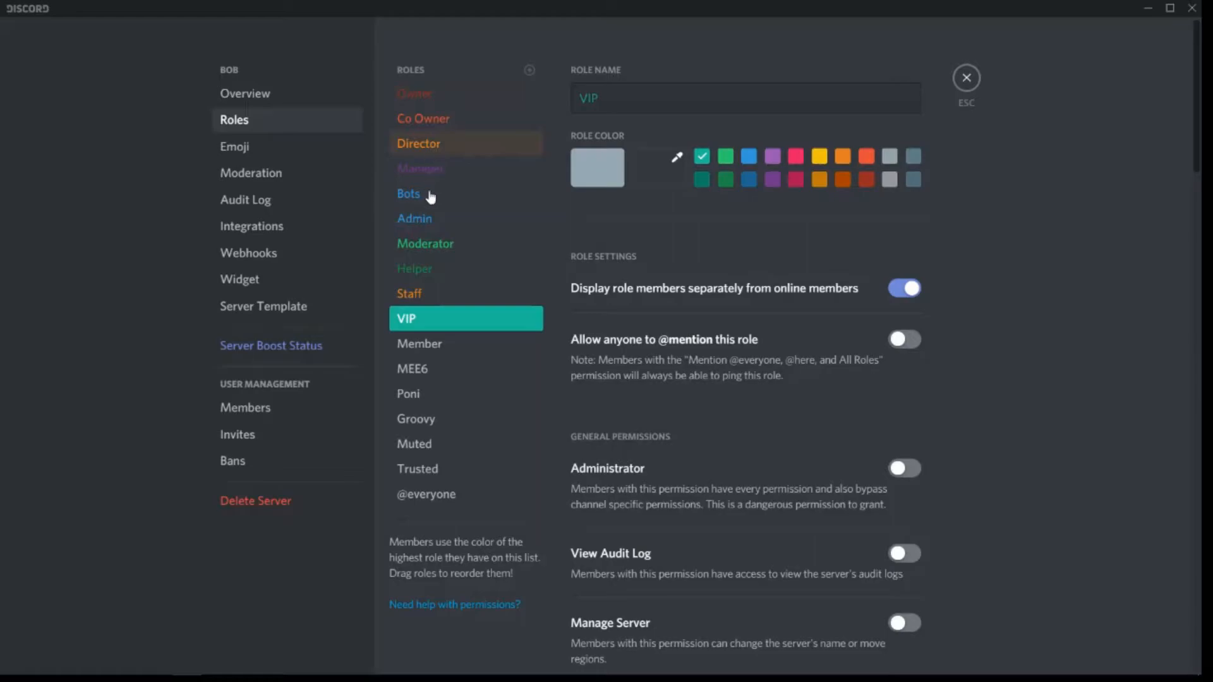
click(422, 218)
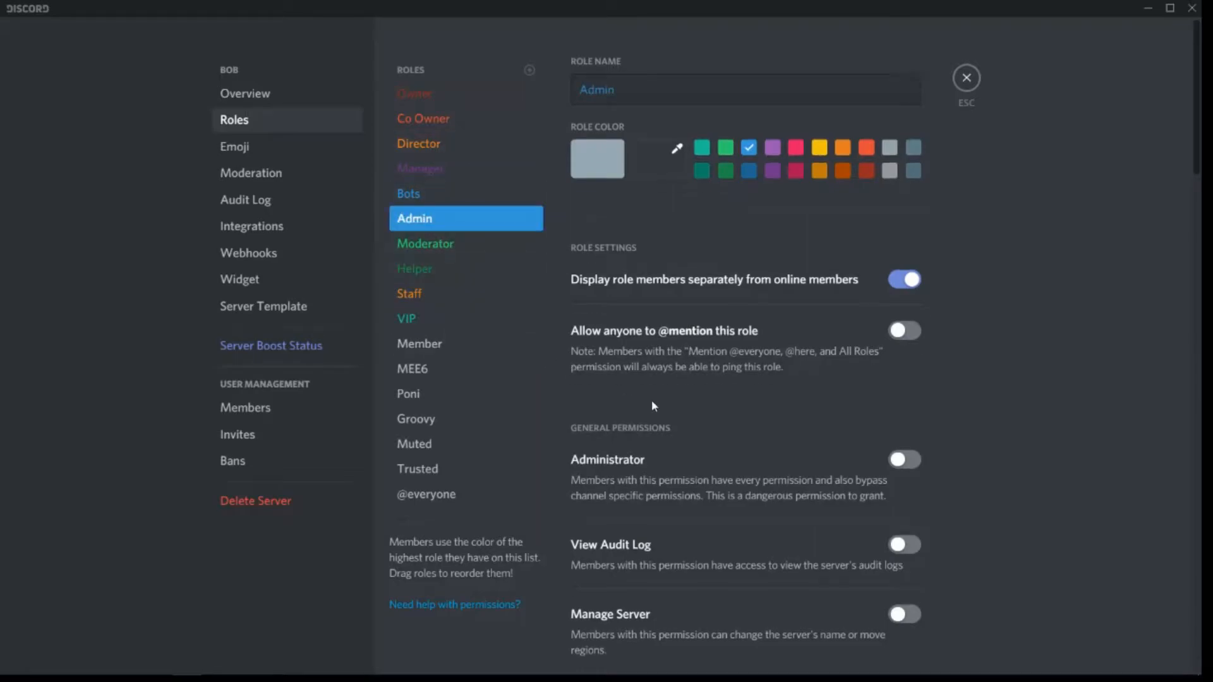
scroll(651, 400, down, 3)
click(904, 404)
scroll(905, 408, down, 3)
click(903, 399)
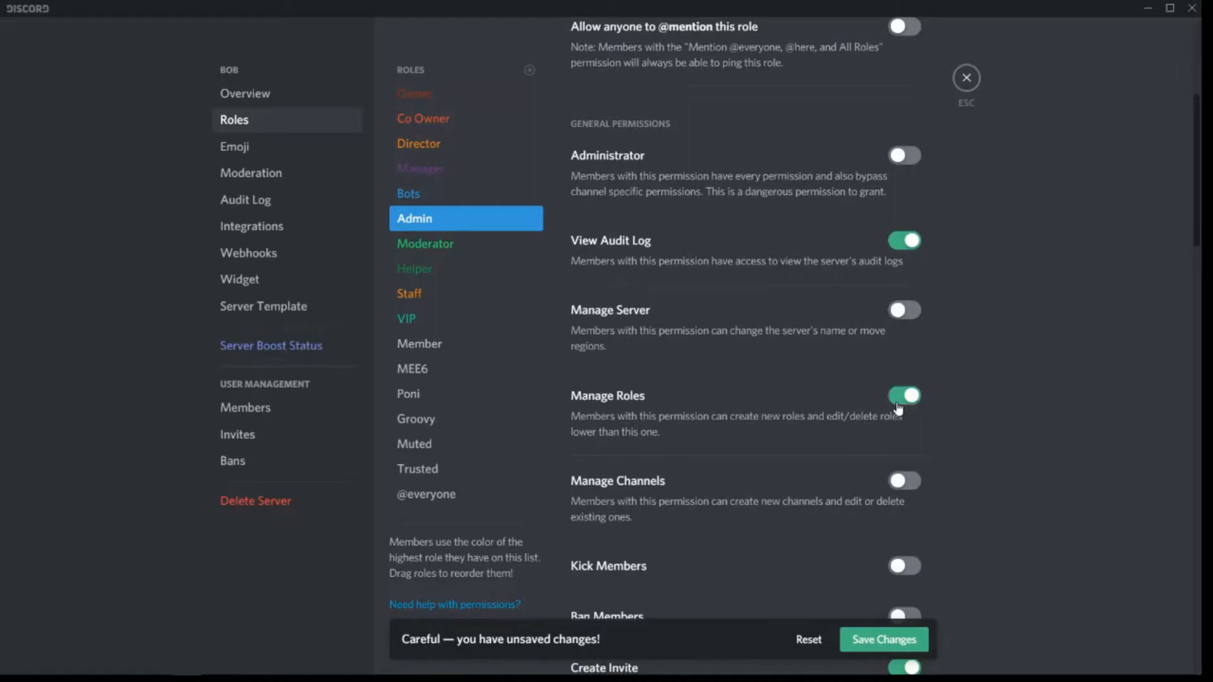
scroll(930, 395, down, 3)
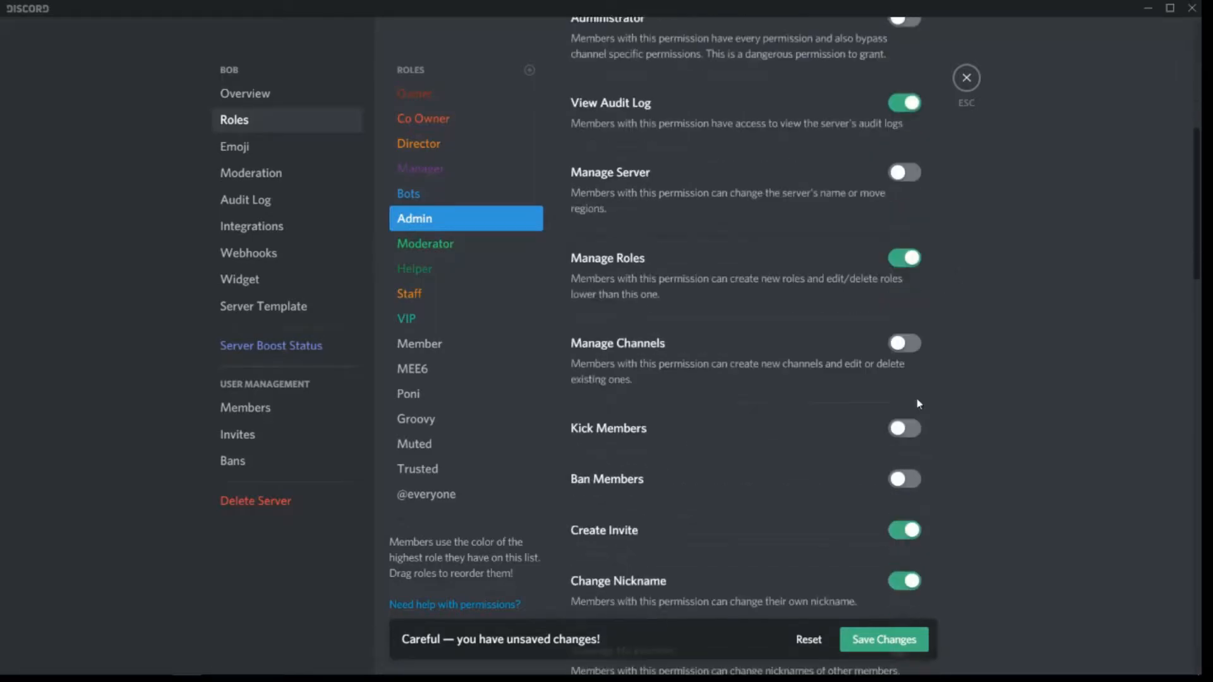
click(907, 325)
click(914, 407)
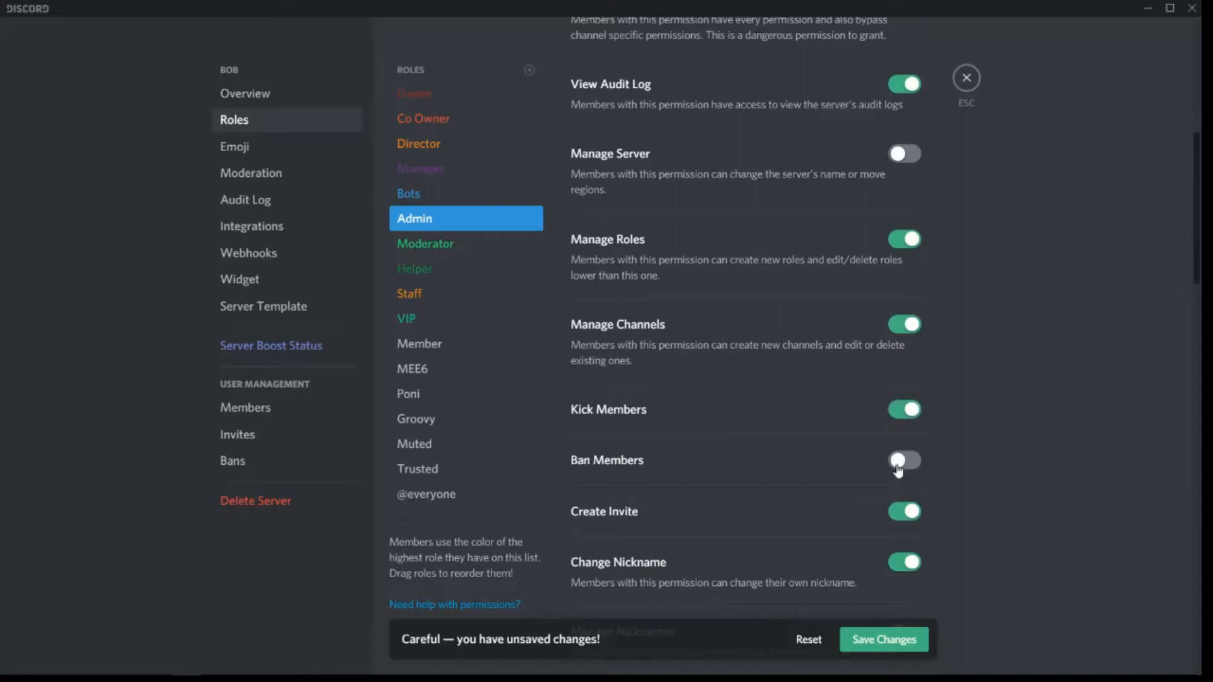
click(903, 462)
Allow the Admin role to manage nicknames and manage messages
scroll(898, 455, down, 6)
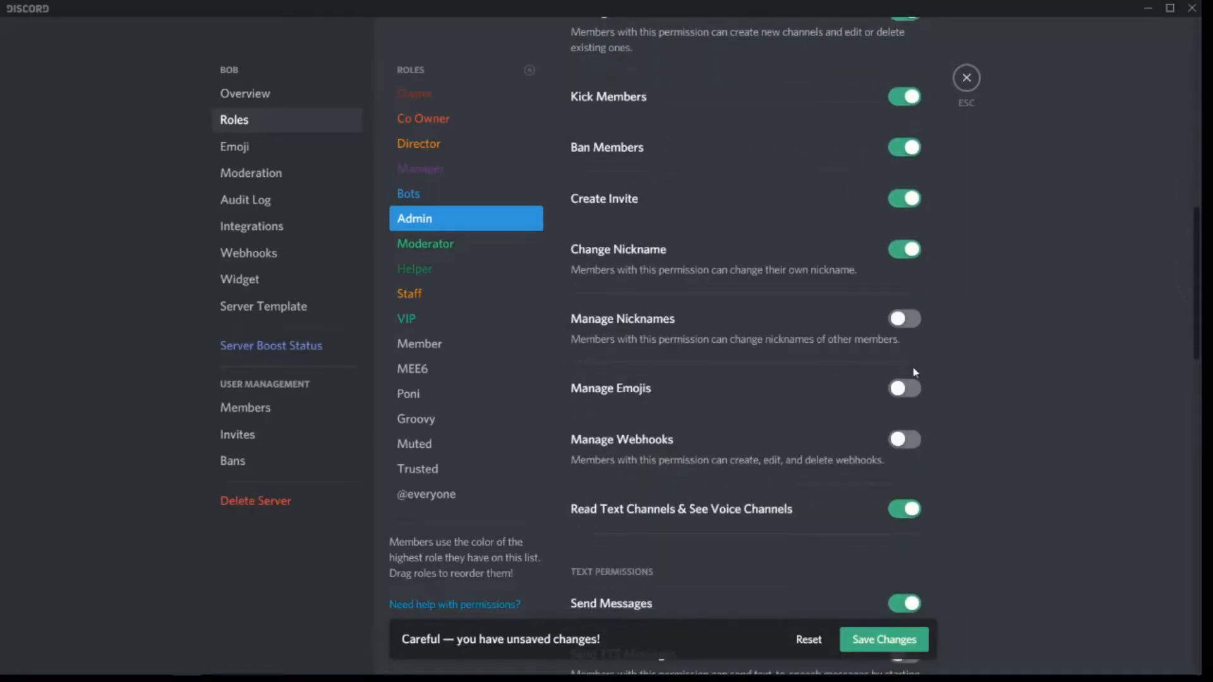
click(910, 324)
scroll(909, 404, down, 6)
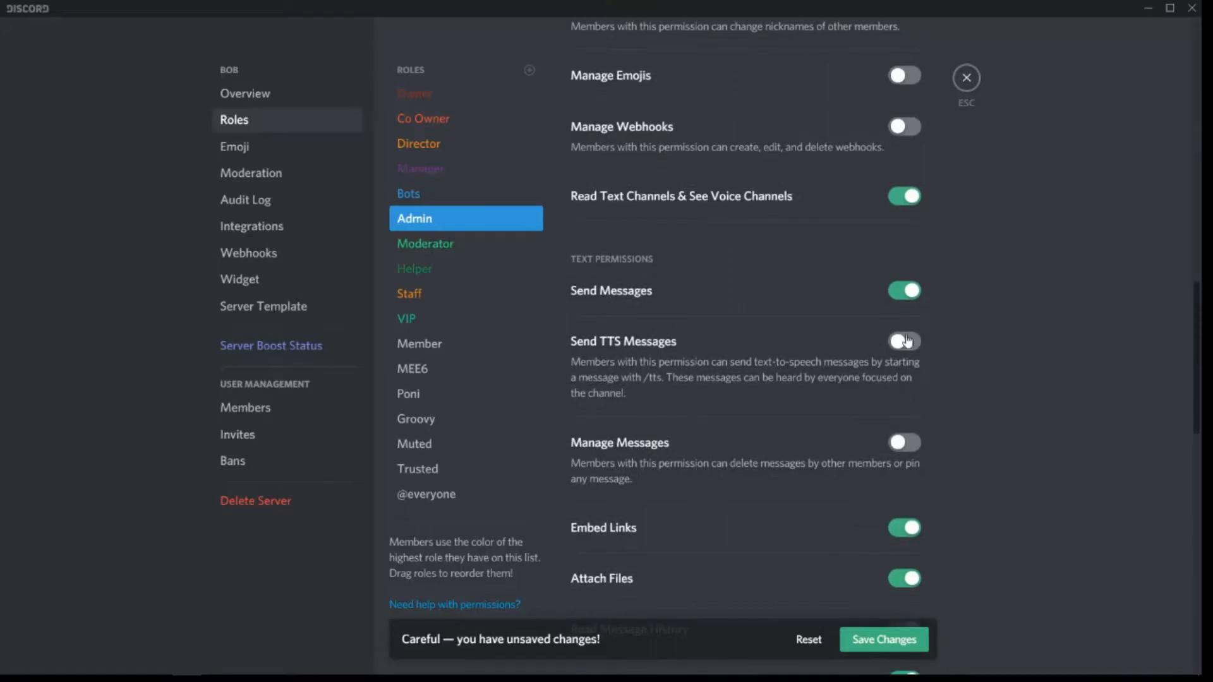
scroll(802, 420, down, 3)
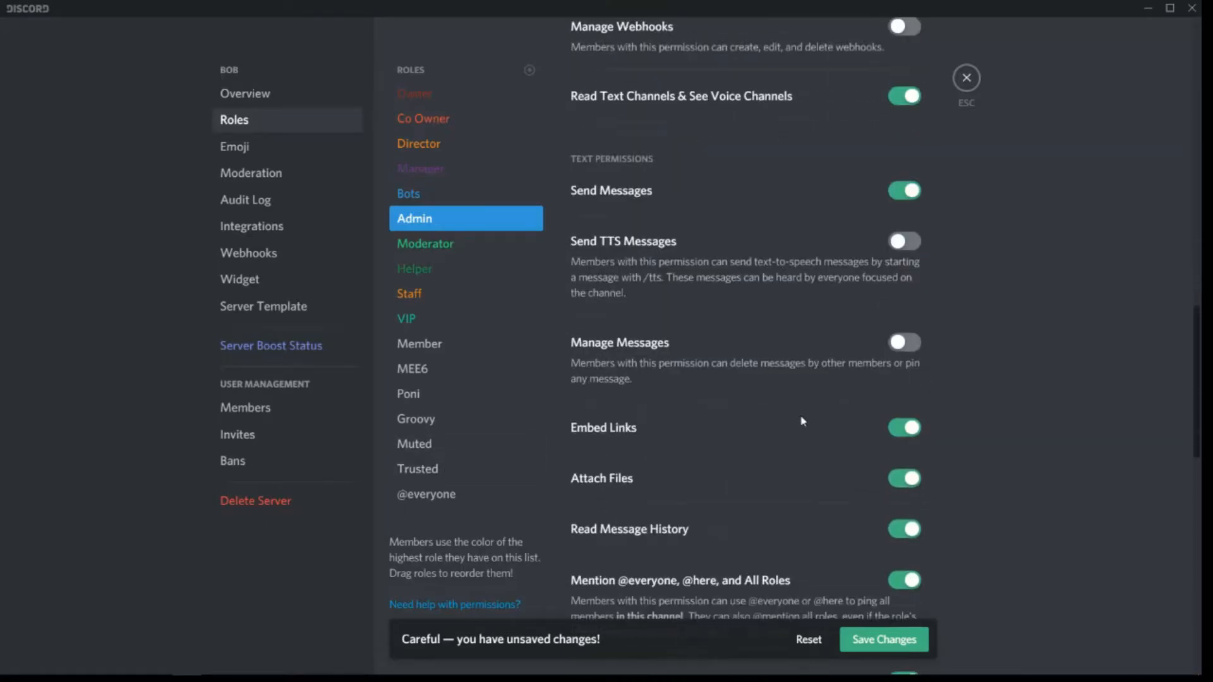
click(905, 286)
scroll(910, 304, down, 10)
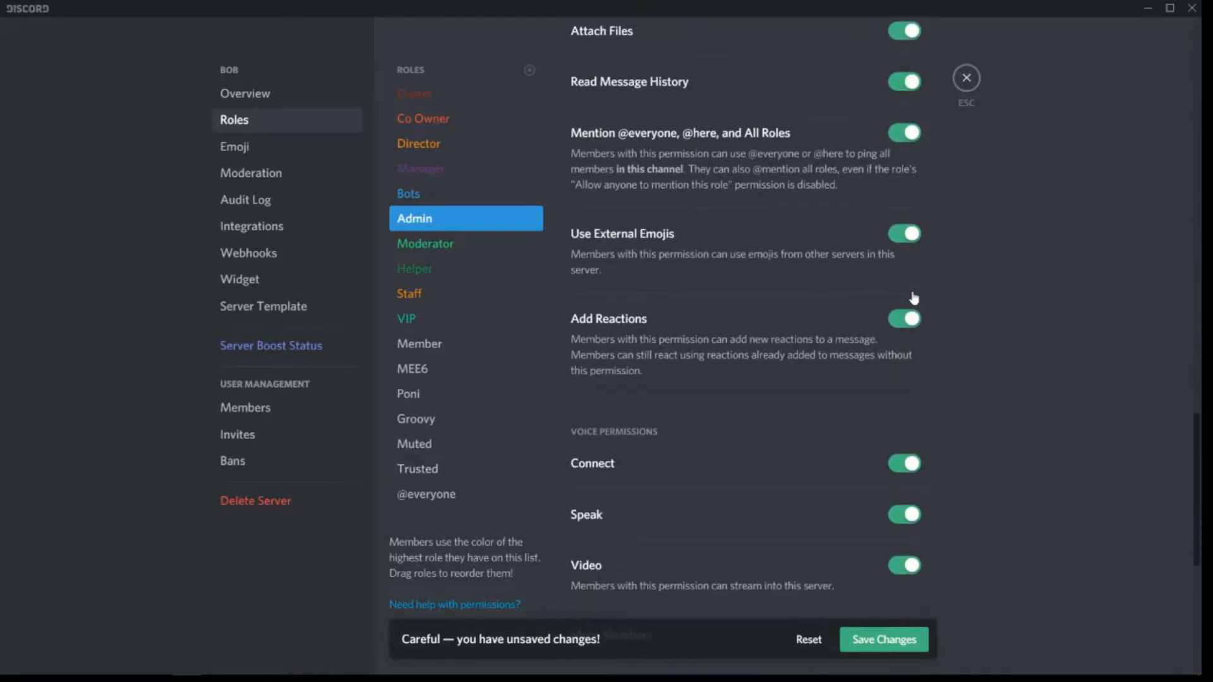
Enable Mute Members, Deafen Members and Move Members for the Admin role and save the changes
scroll(887, 481, down, 3)
click(909, 323)
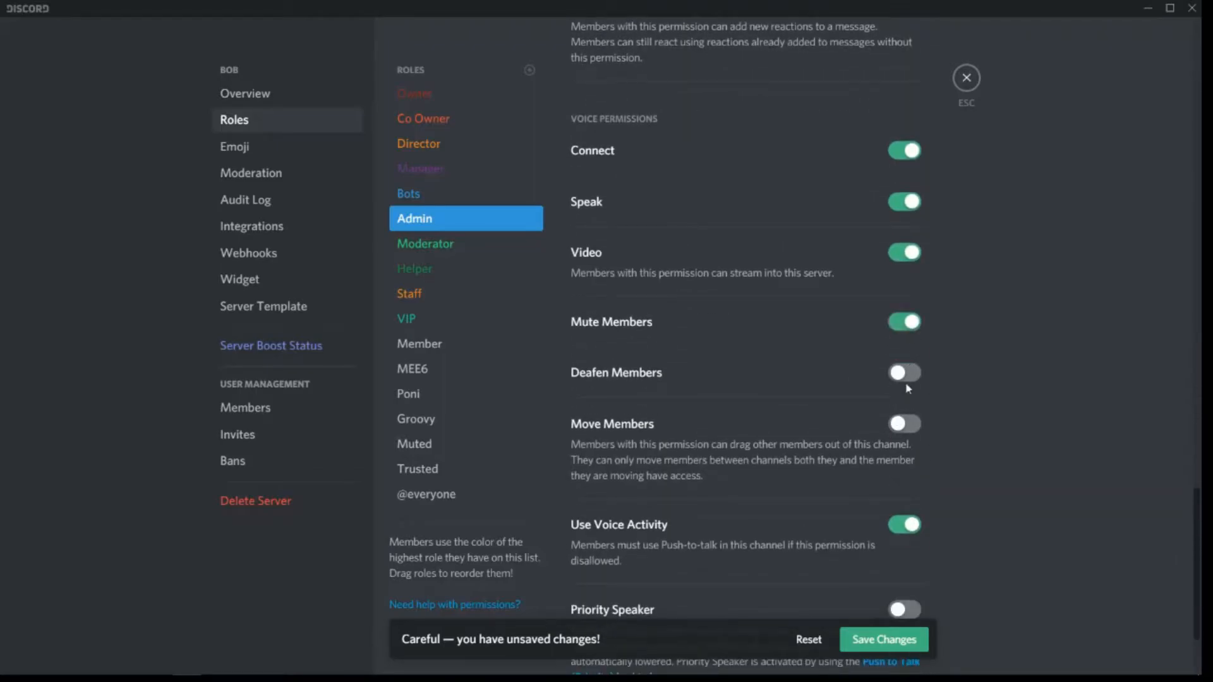
click(909, 374)
click(903, 424)
scroll(902, 429, down, 3)
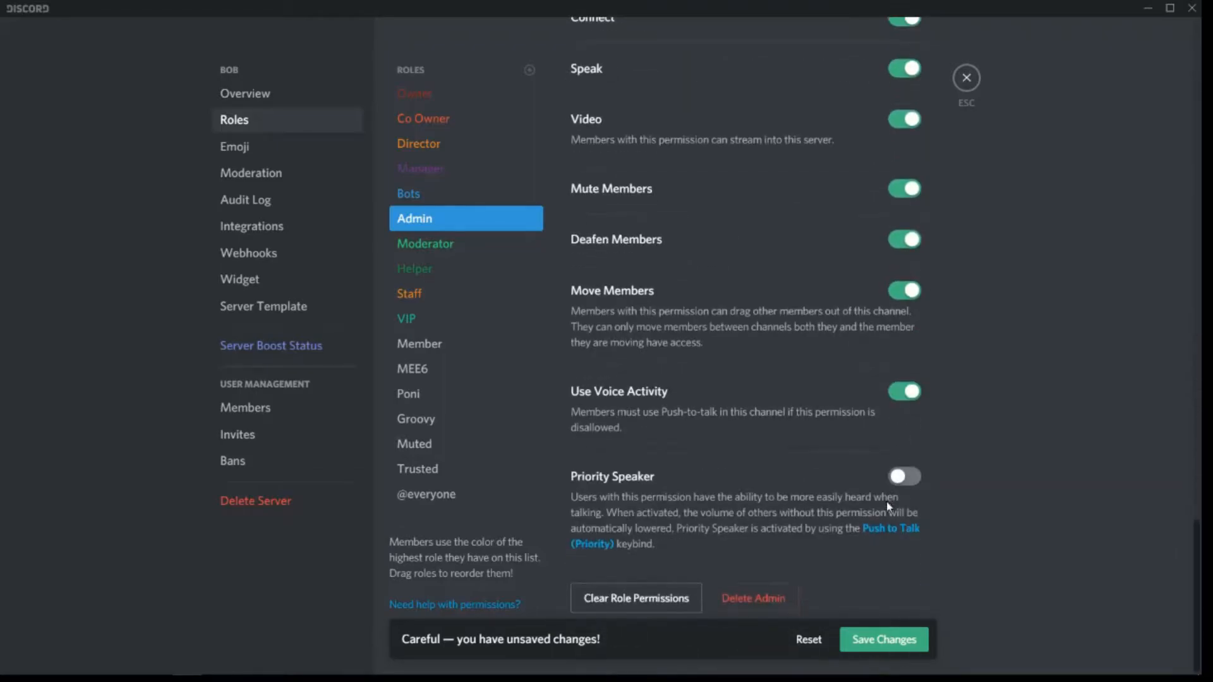
click(892, 650)
Give the Moderator role the Move Members and Mute Members voice permissions
click(471, 247)
scroll(755, 434, up, 3)
scroll(755, 433, up, 2)
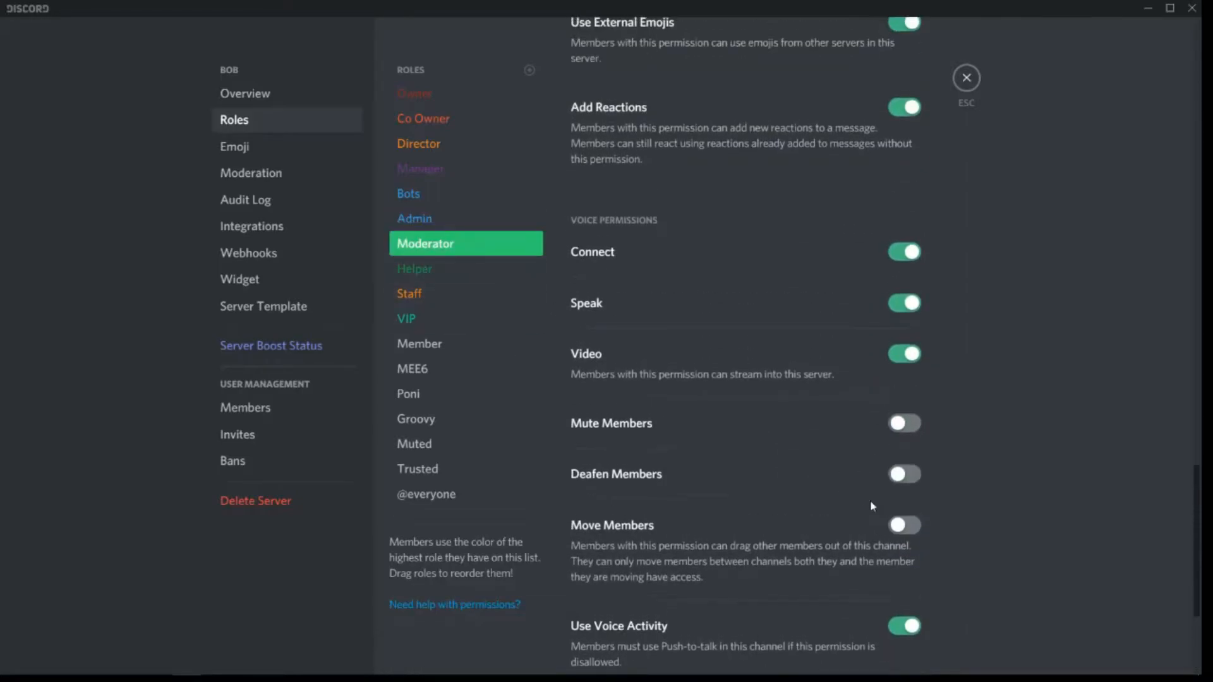
click(902, 528)
click(903, 422)
scroll(904, 420, up, 6)
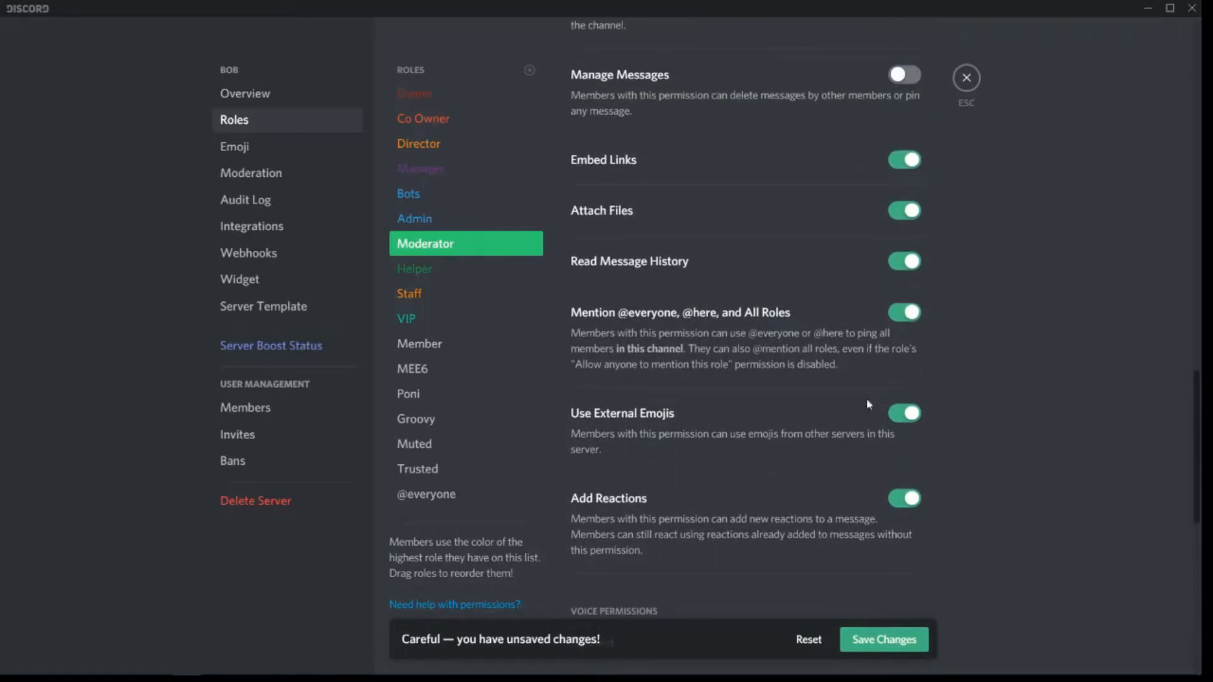
scroll(868, 389, up, 3)
click(885, 468)
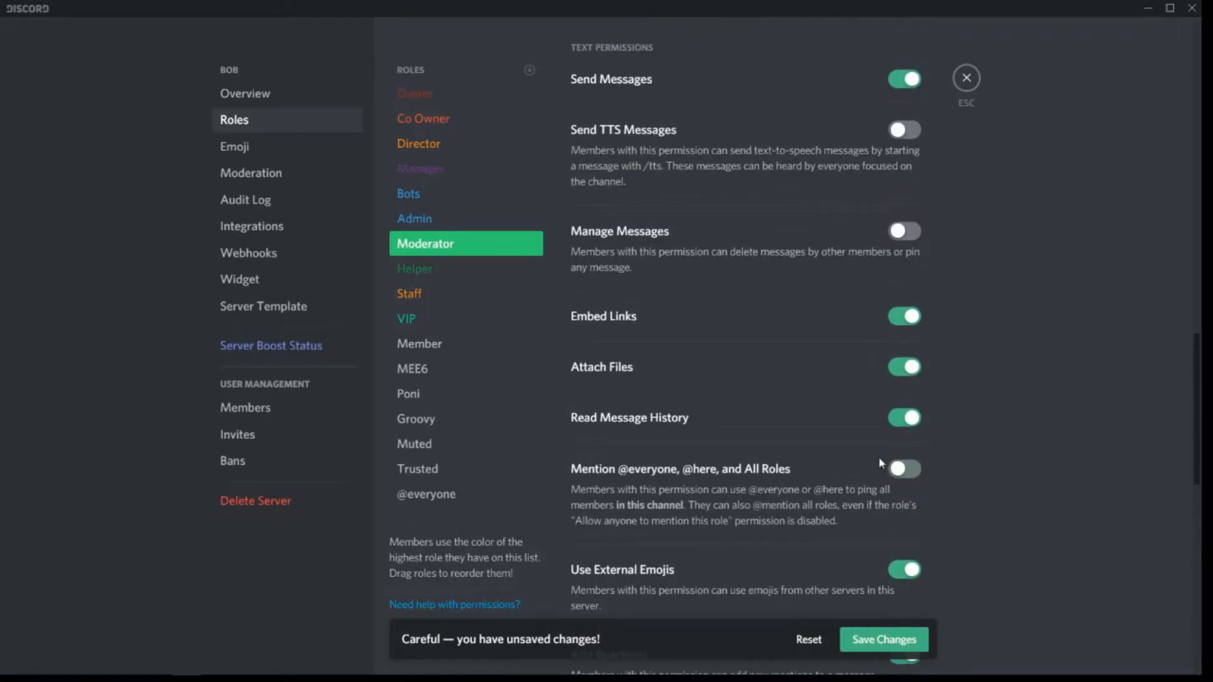
scroll(880, 461, up, 3)
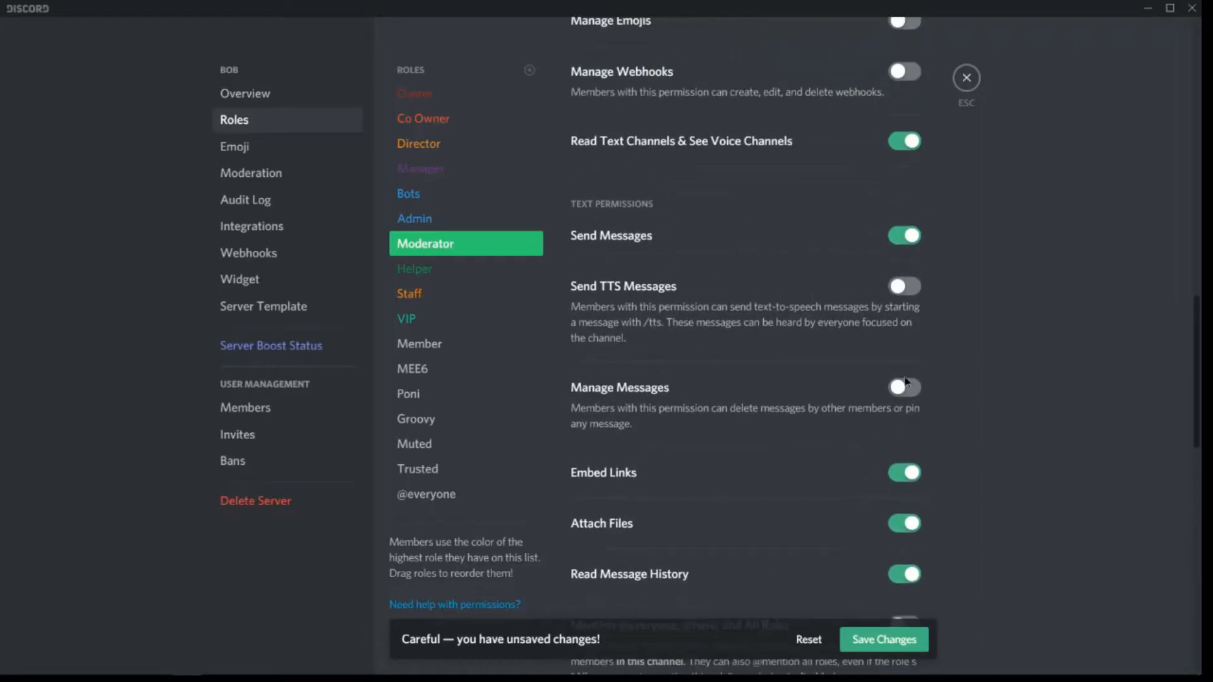
click(903, 384)
Enable Manage Nicknames, Ban Members and Kick Members for the Moderator role
scroll(916, 354, up, 7)
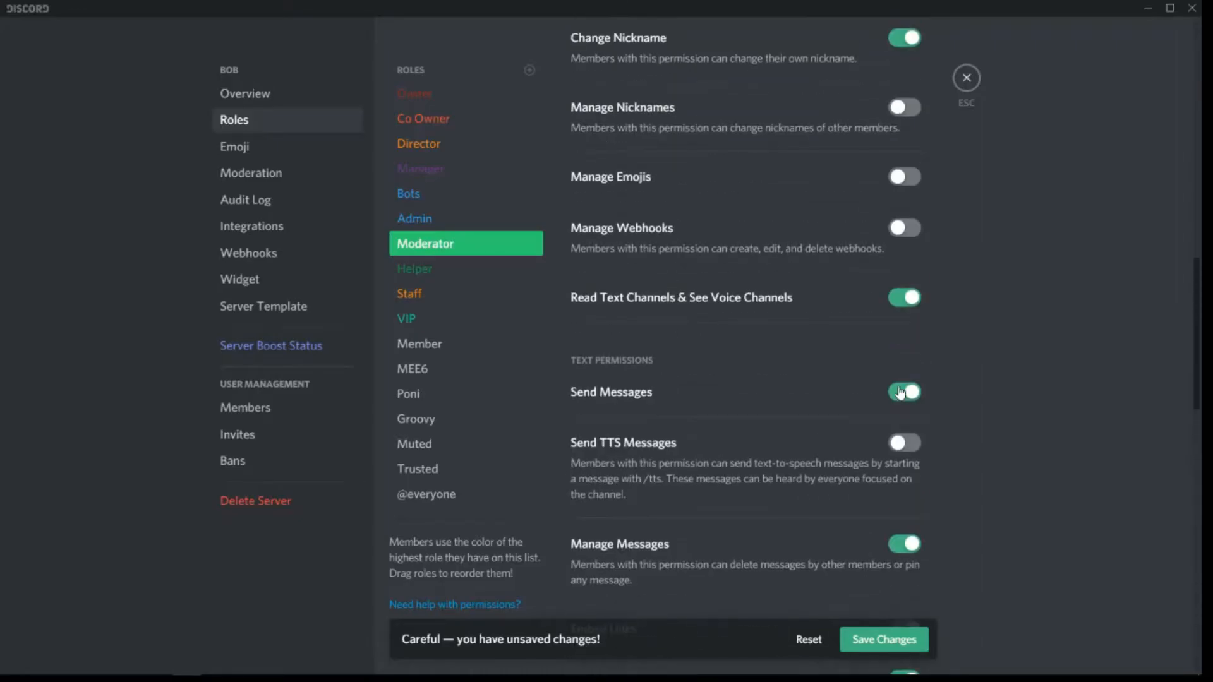
click(904, 342)
scroll(903, 346, up, 3)
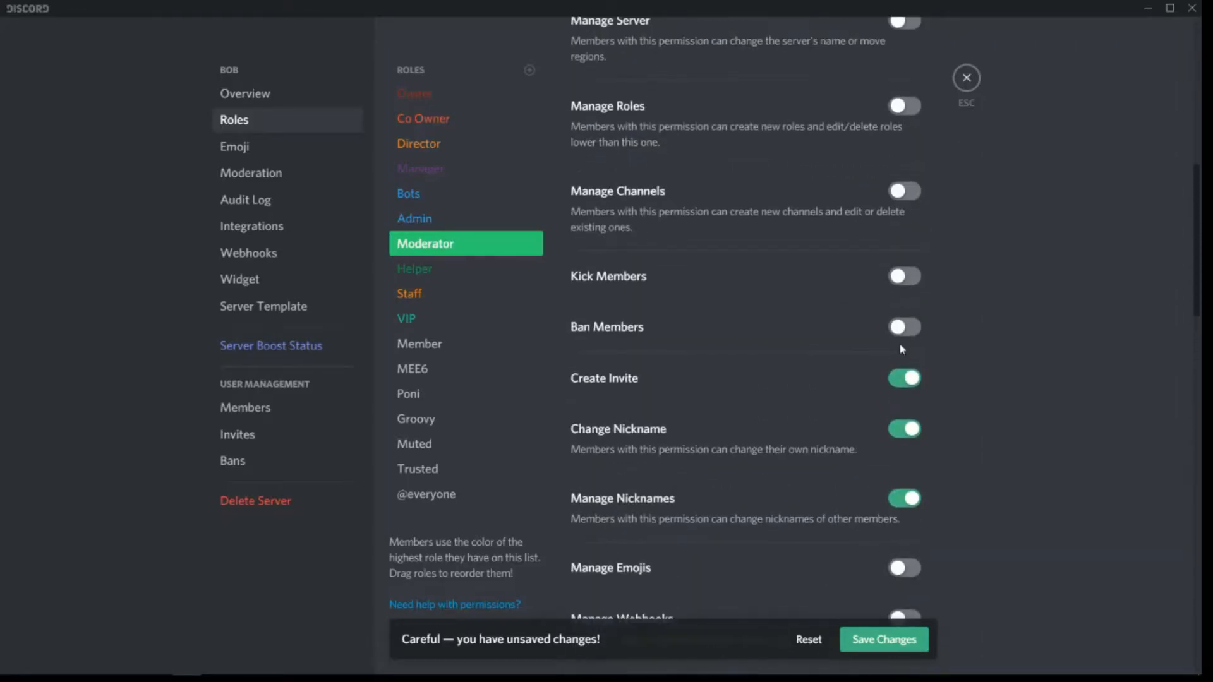
click(897, 335)
click(904, 276)
Enable Manage Roles and View Audit Log for the Moderator role and save its permissions
scroll(904, 278, up, 3)
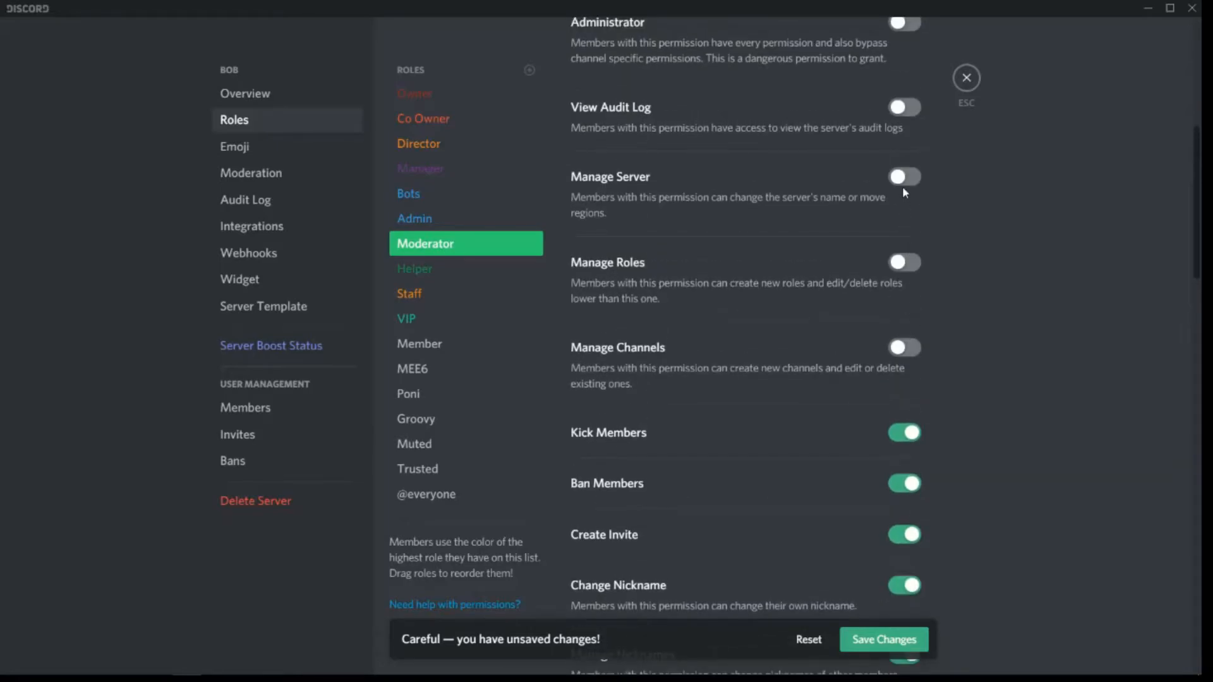
click(913, 268)
scroll(907, 264, up, 3)
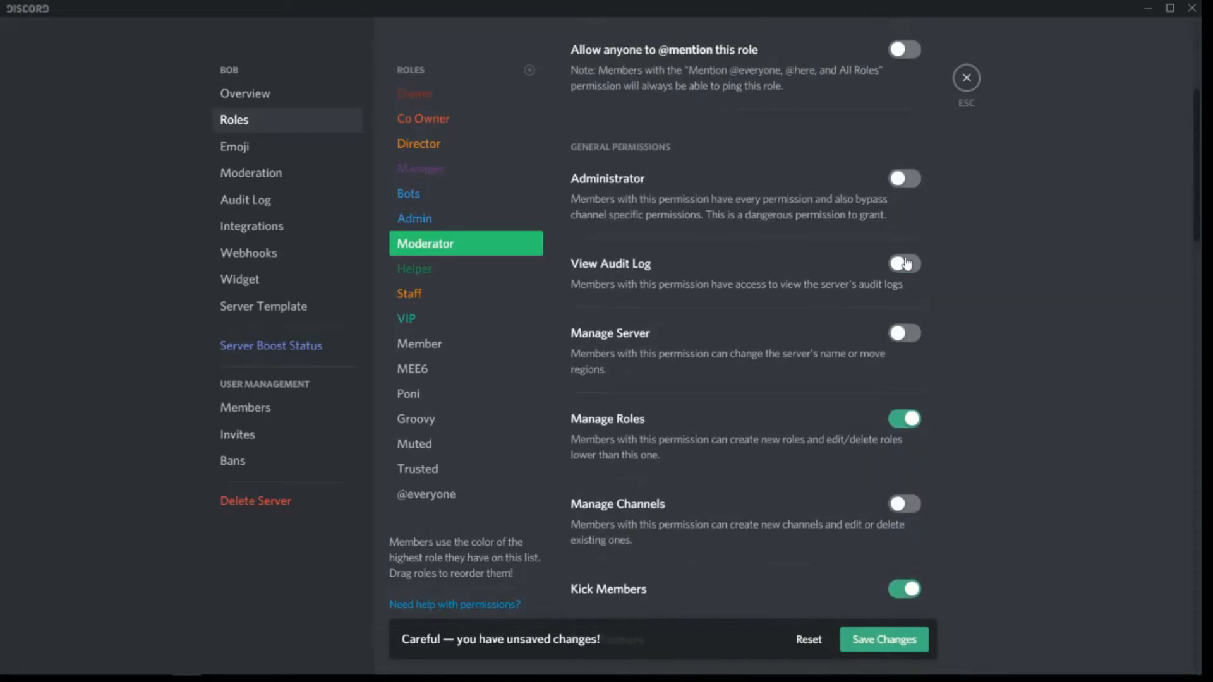
click(897, 269)
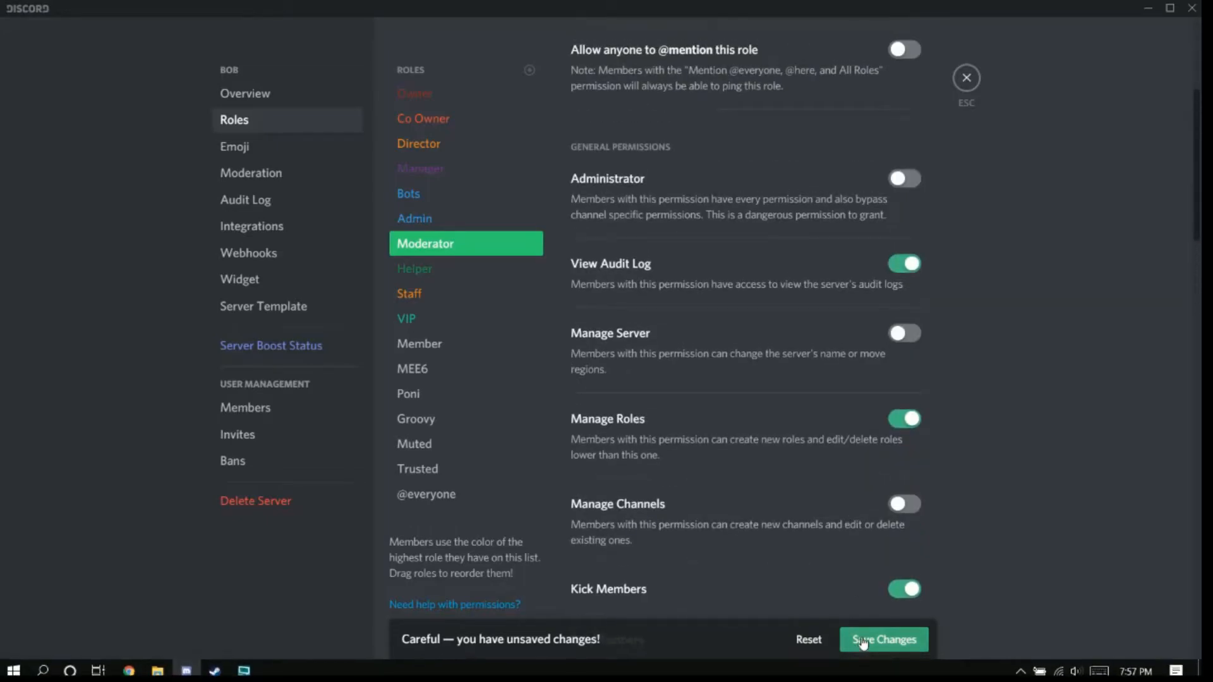
Grant the Helper role the Kick Members and Manage Nicknames permissions
click(432, 270)
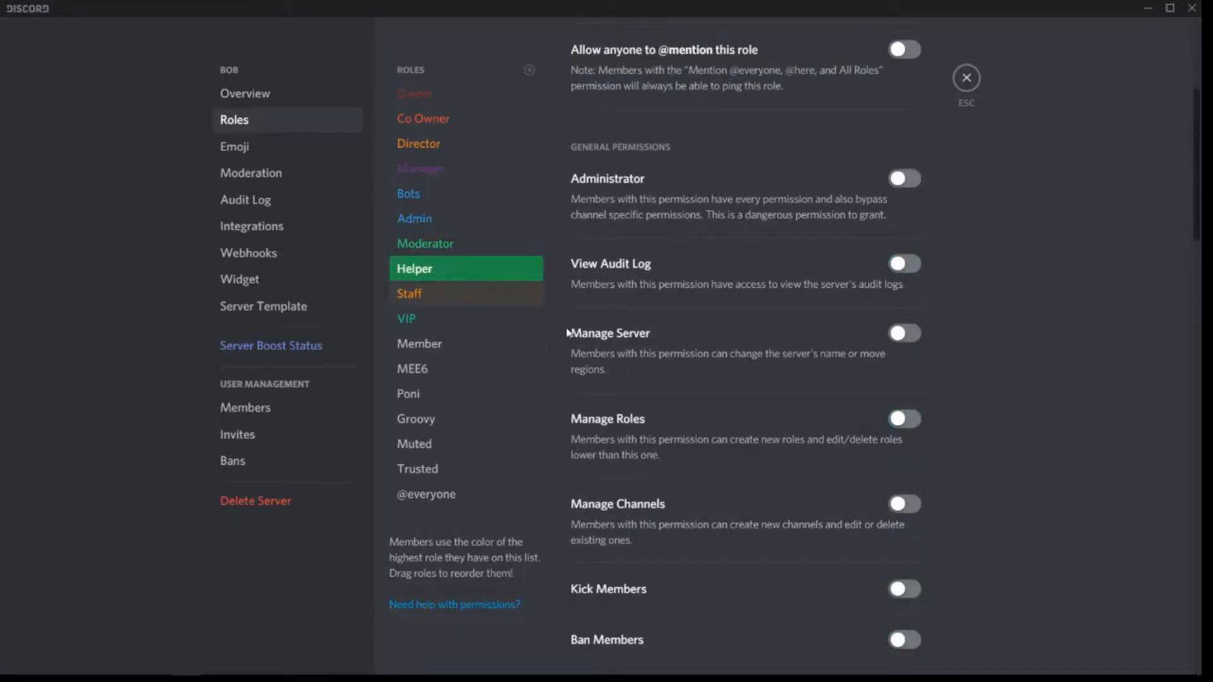
scroll(888, 365, down, 4)
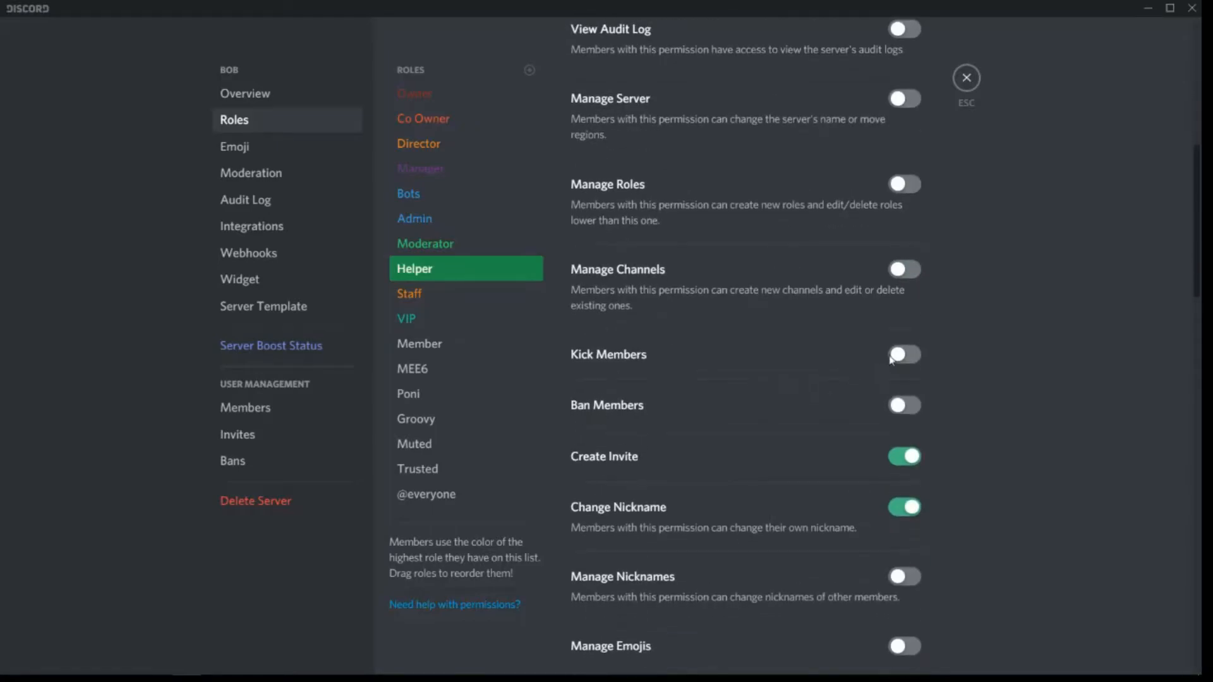
click(892, 360)
scroll(892, 372, down, 4)
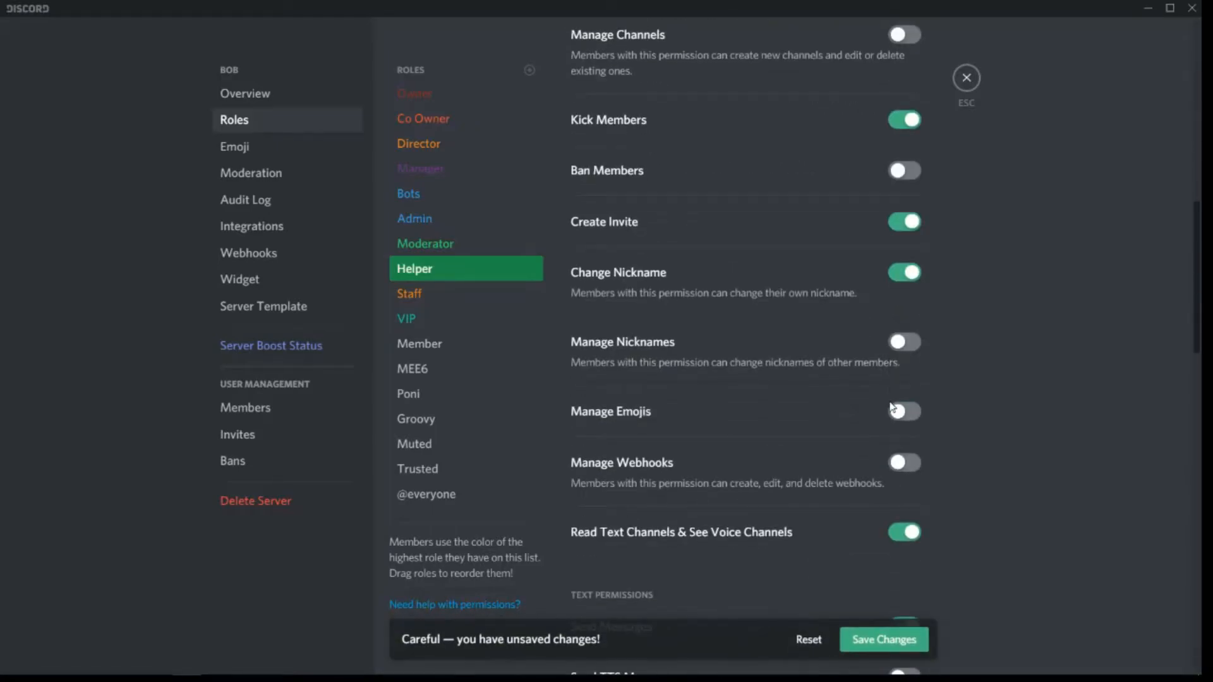
click(904, 344)
scroll(902, 357, down, 4)
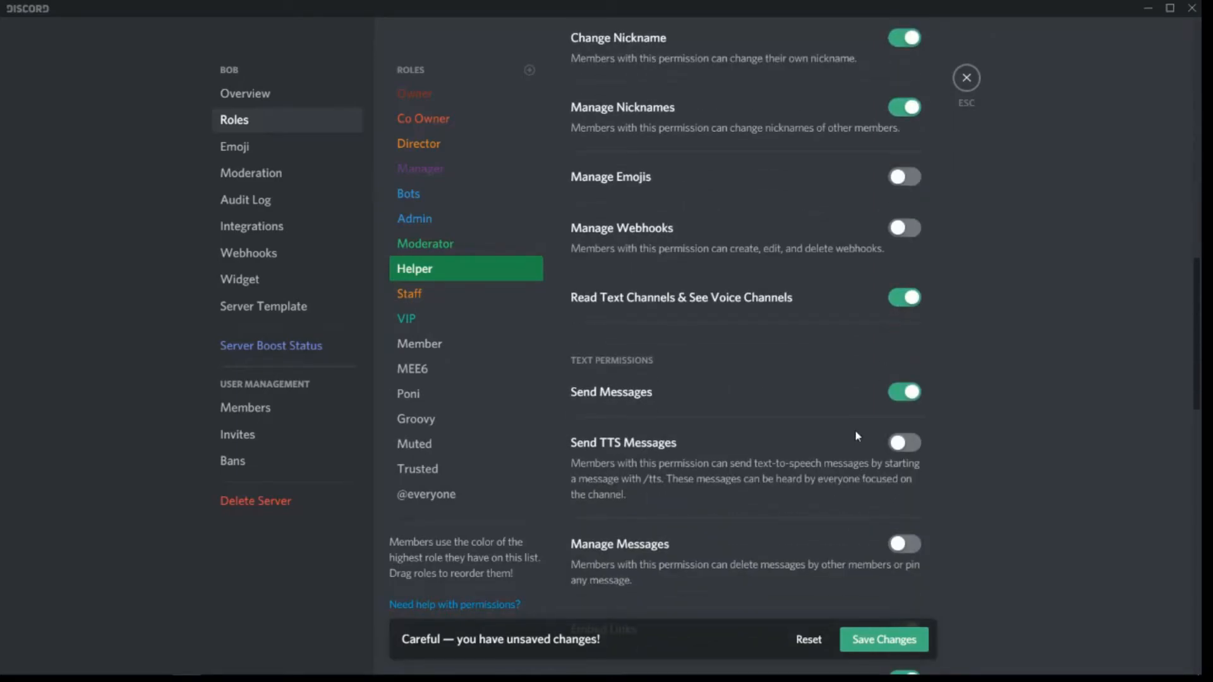
scroll(857, 439, down, 1)
click(903, 463)
scroll(914, 464, down, 3)
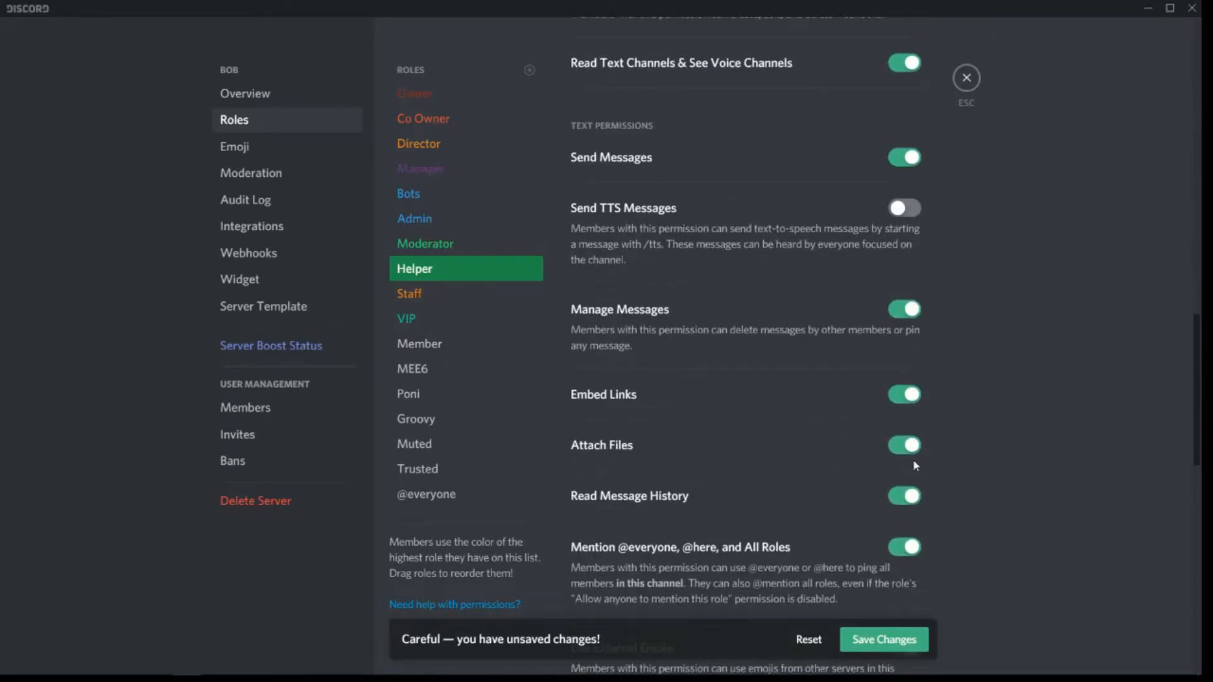
click(892, 544)
Enable Mute Members, Deafen Members and Move Members for the Helper role and save its permissions
scroll(758, 471, down, 4)
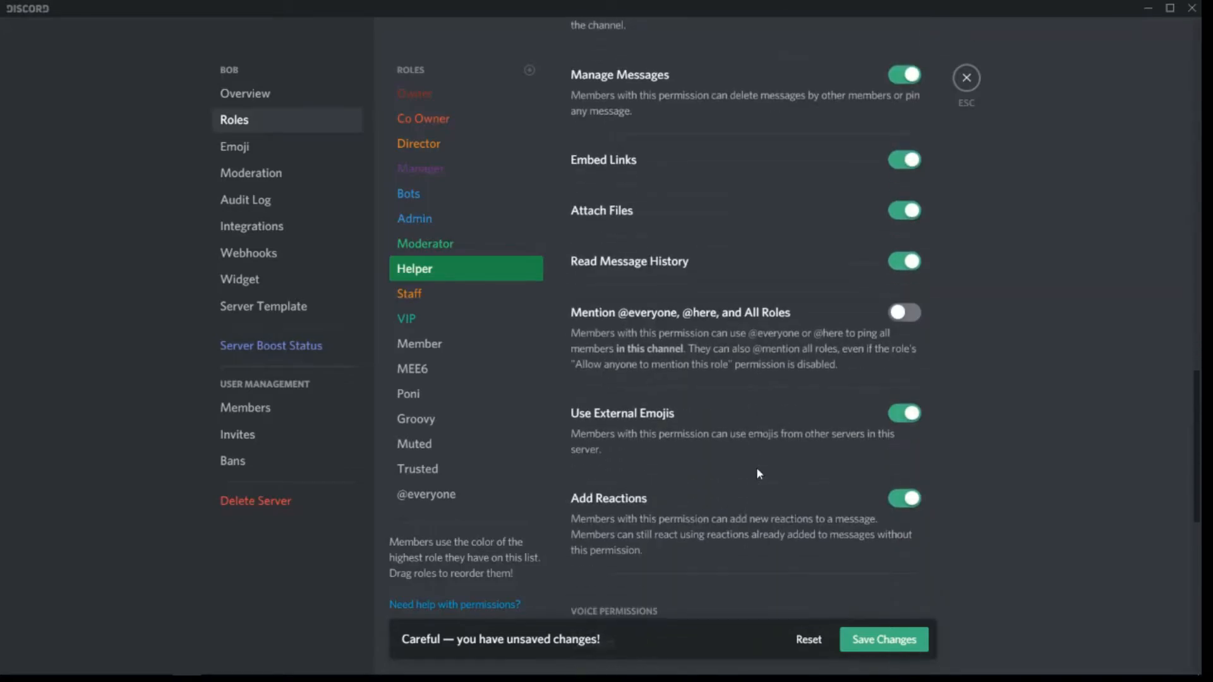
scroll(758, 472, down, 6)
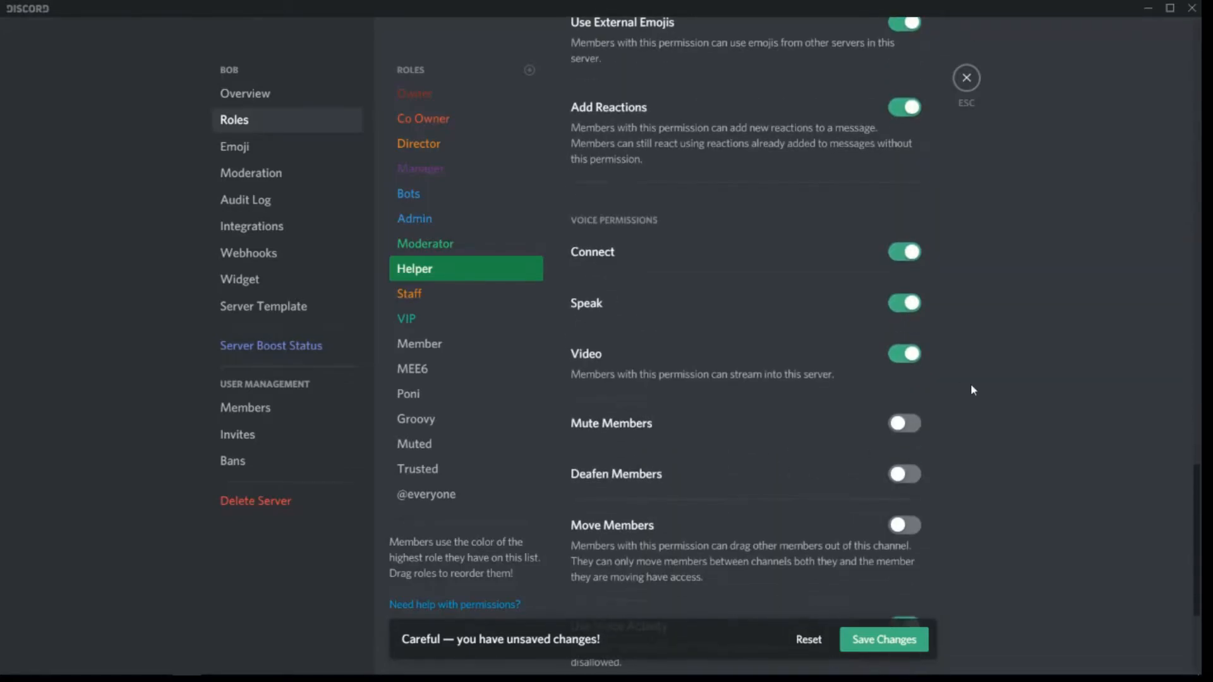
scroll(847, 443, down, 3)
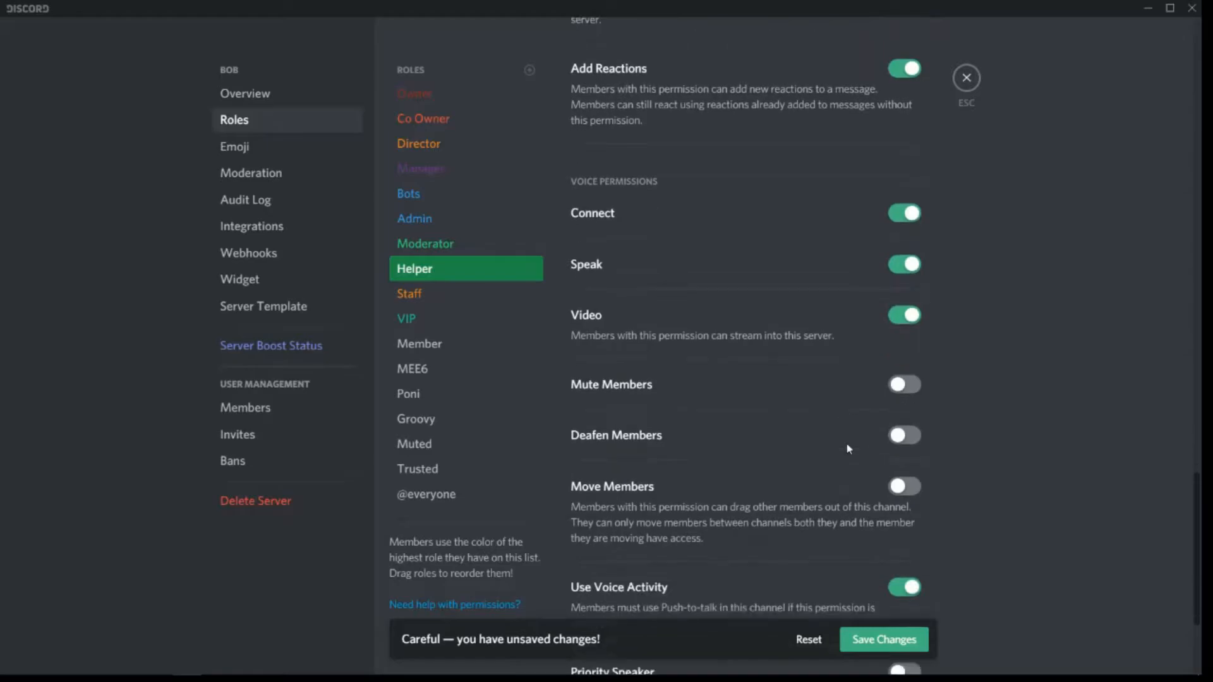
click(904, 371)
click(897, 268)
click(907, 322)
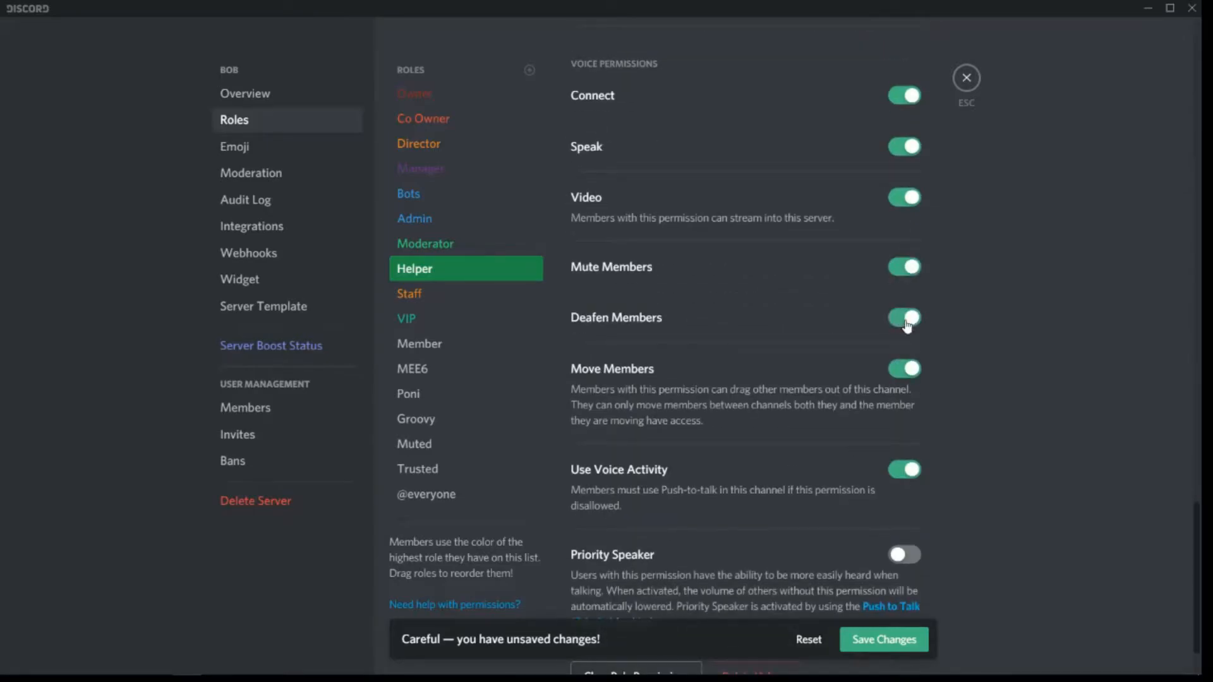
scroll(897, 316, down, 2)
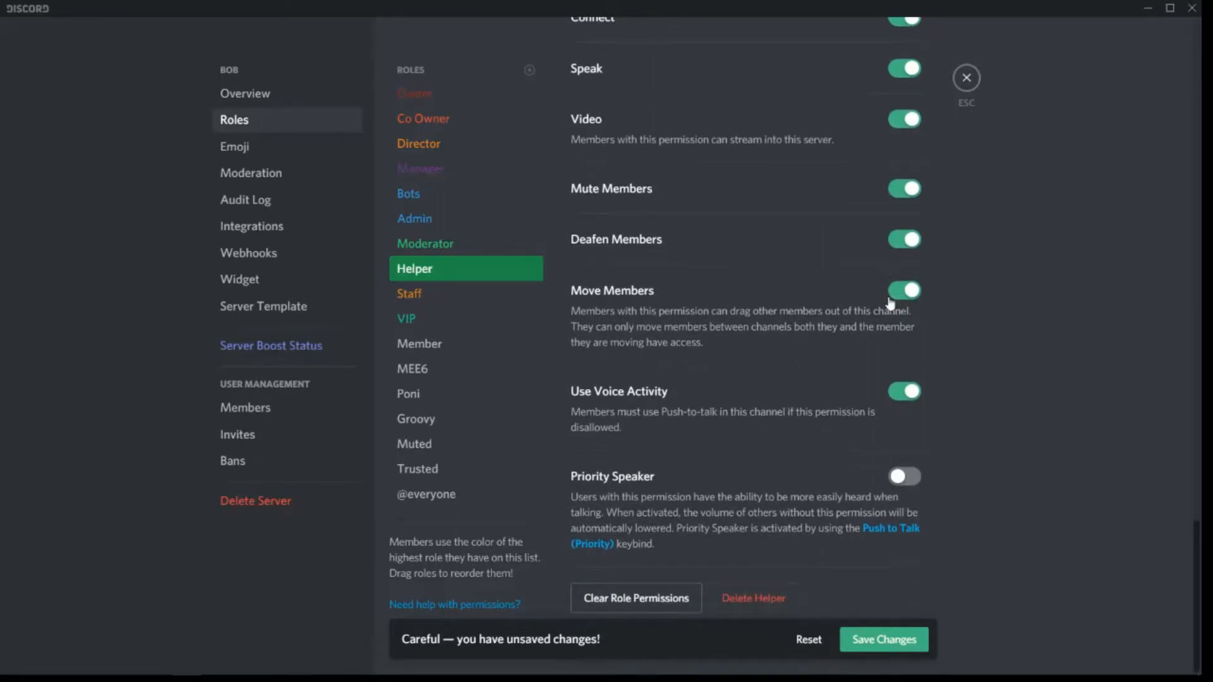
click(898, 639)
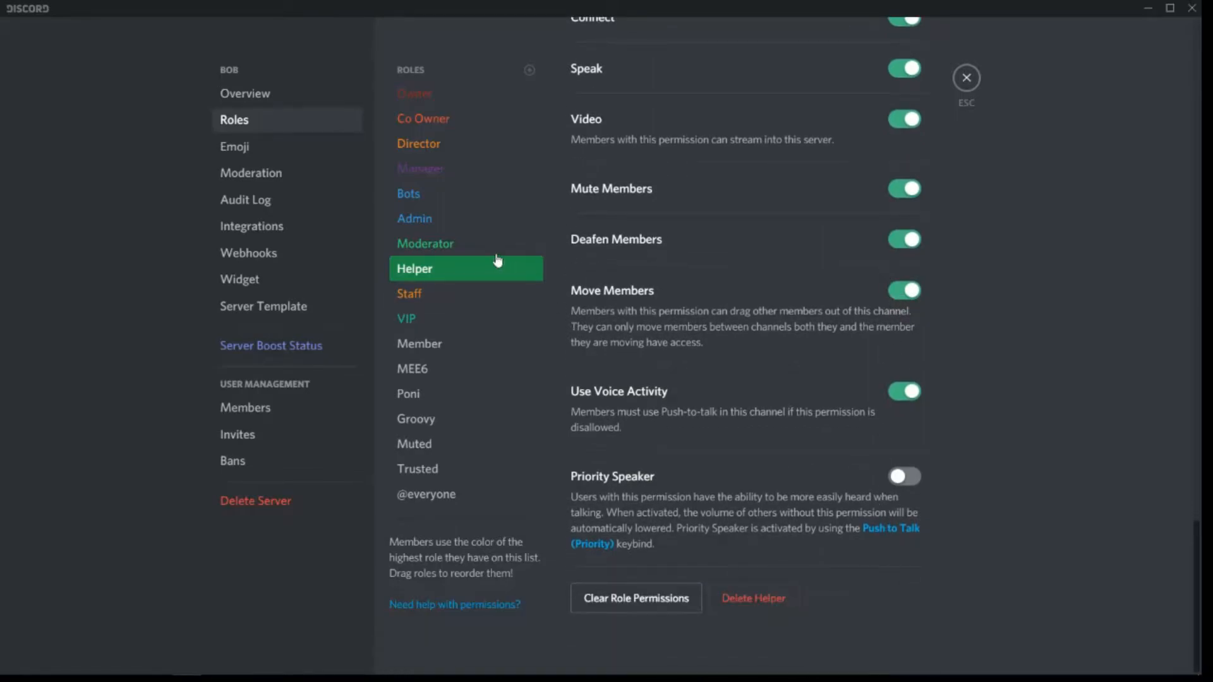
click(427, 494)
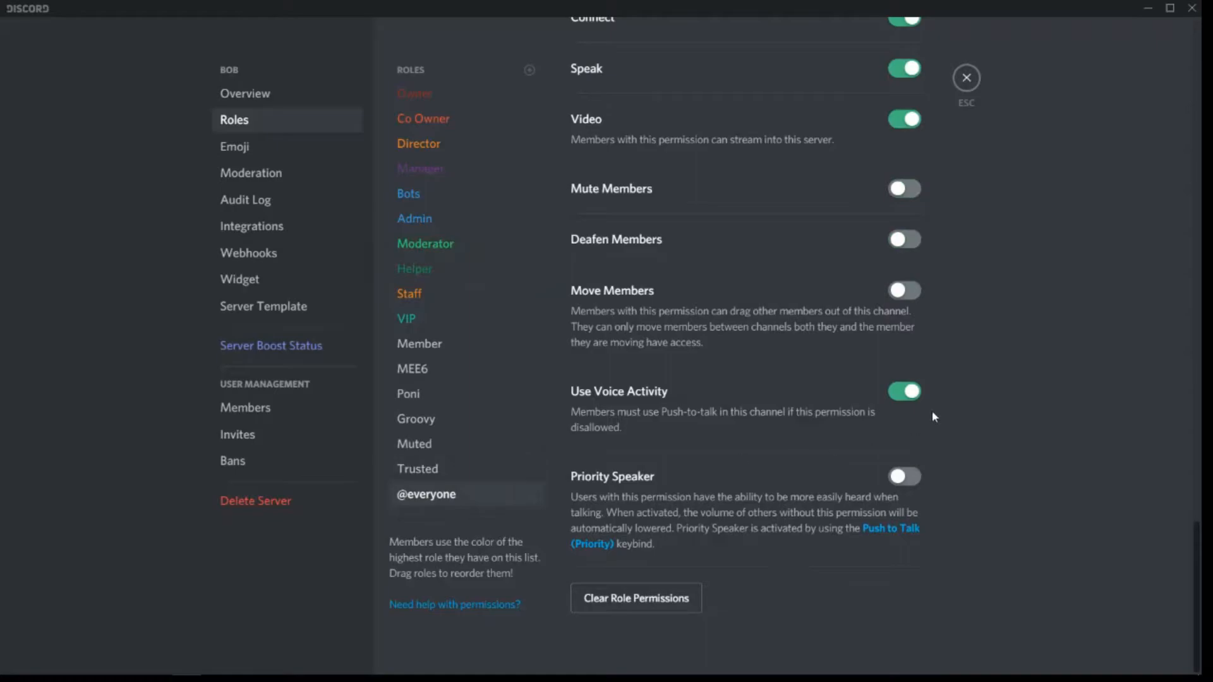
scroll(865, 640, up, 4)
click(904, 626)
click(905, 353)
click(904, 303)
click(903, 252)
scroll(852, 489, up, 5)
click(903, 417)
click(905, 335)
click(905, 234)
click(908, 136)
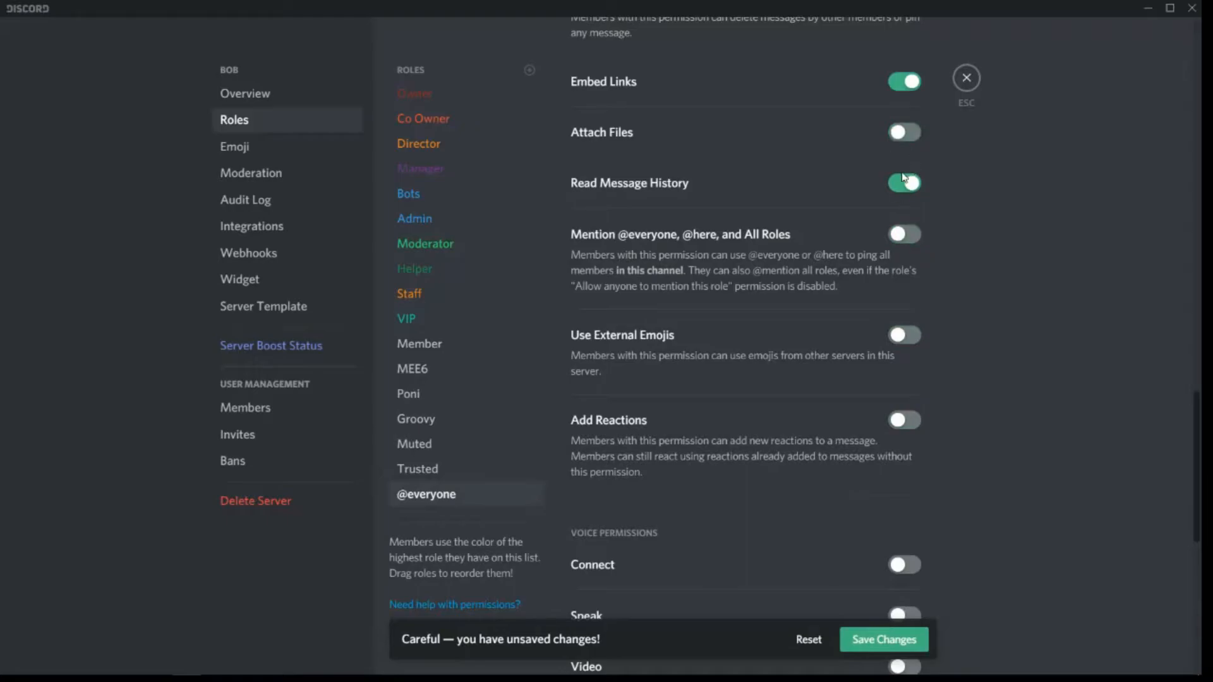
click(907, 83)
click(905, 183)
scroll(885, 215, up, 6)
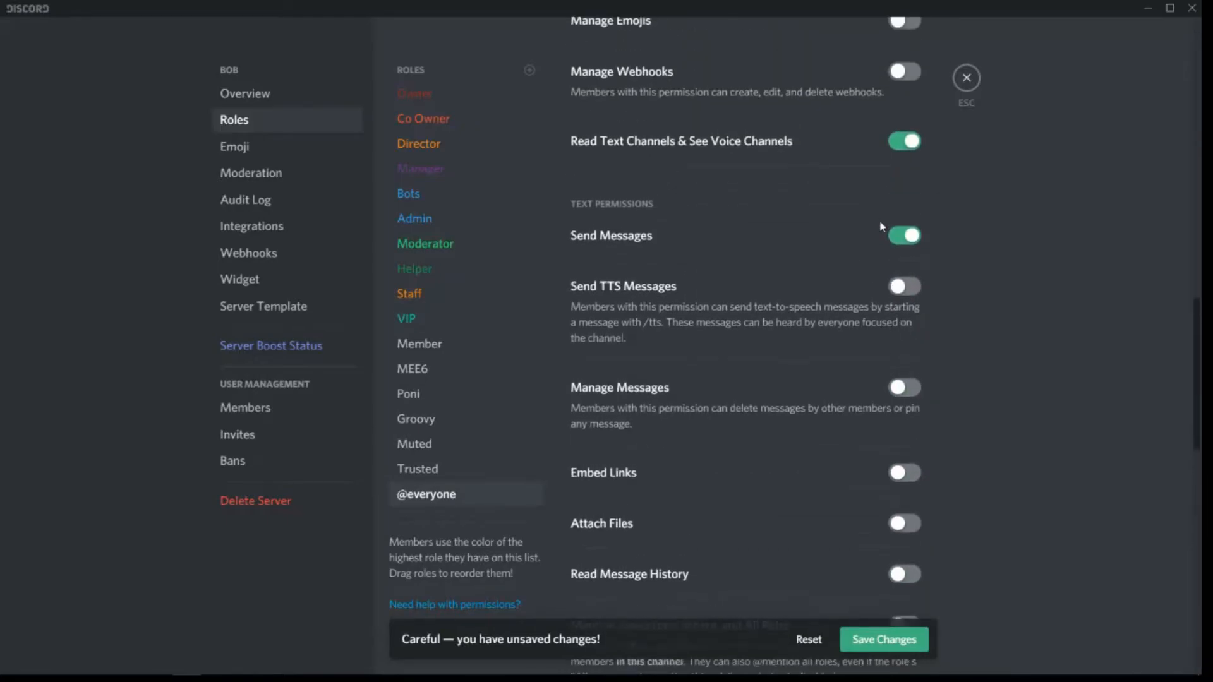
click(905, 235)
scroll(874, 209, up, 10)
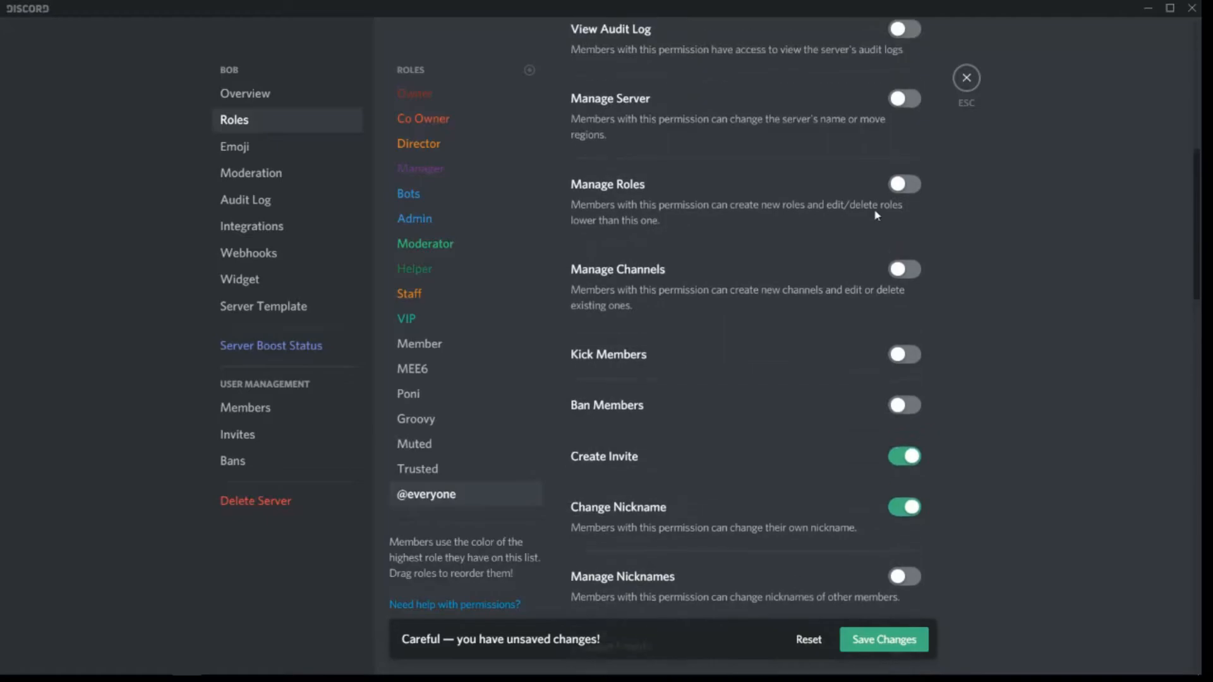
scroll(933, 591, down, 3)
click(907, 455)
click(906, 506)
scroll(909, 503, up, 8)
scroll(886, 455, down, 7)
scroll(878, 452, down, 15)
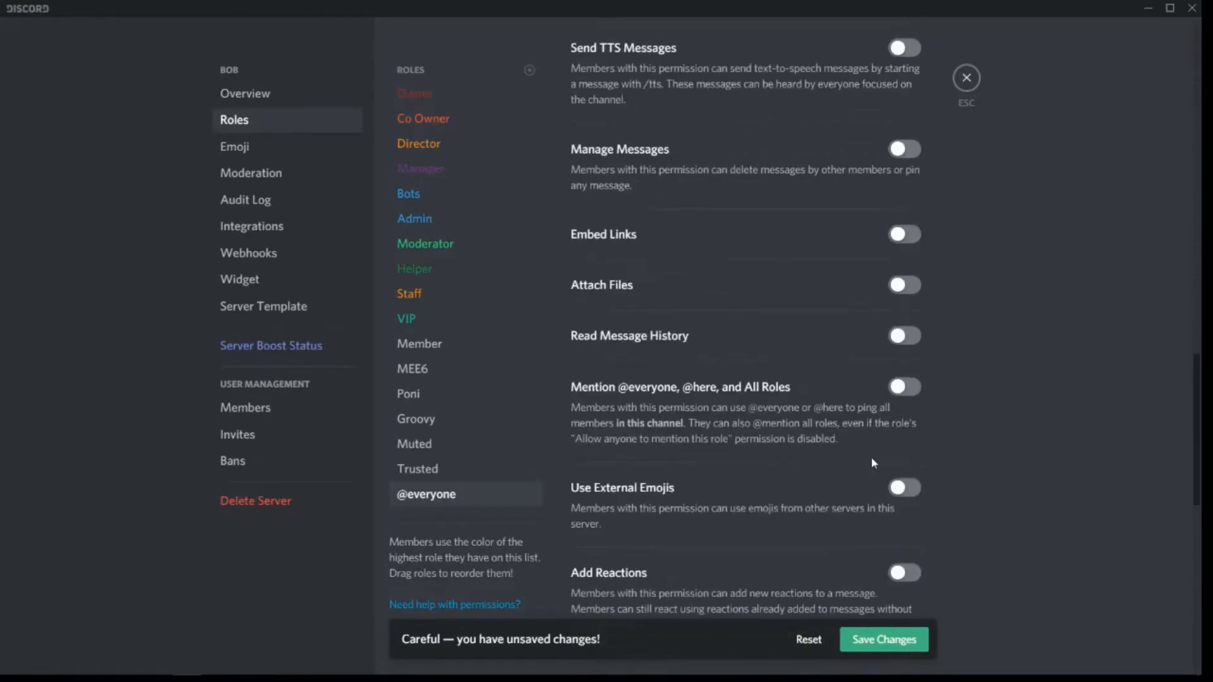
click(875, 638)
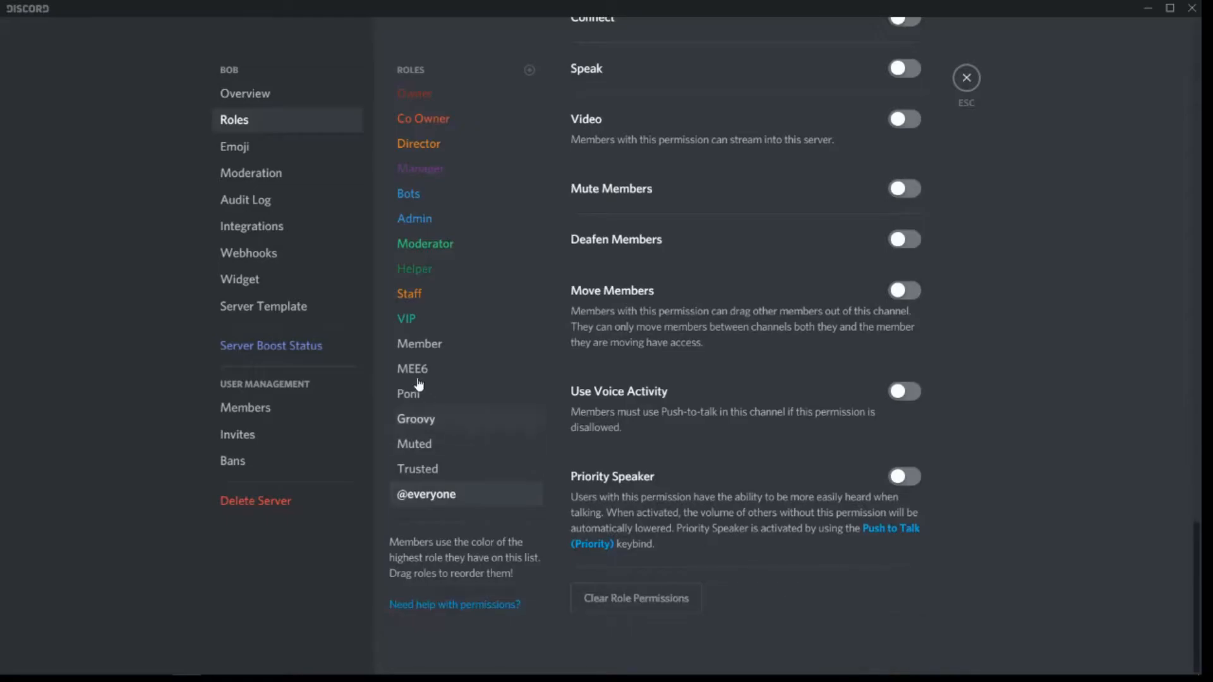
Grant the Member role the Use Voice Activity, Video, Speak and Connect permissions
click(426, 342)
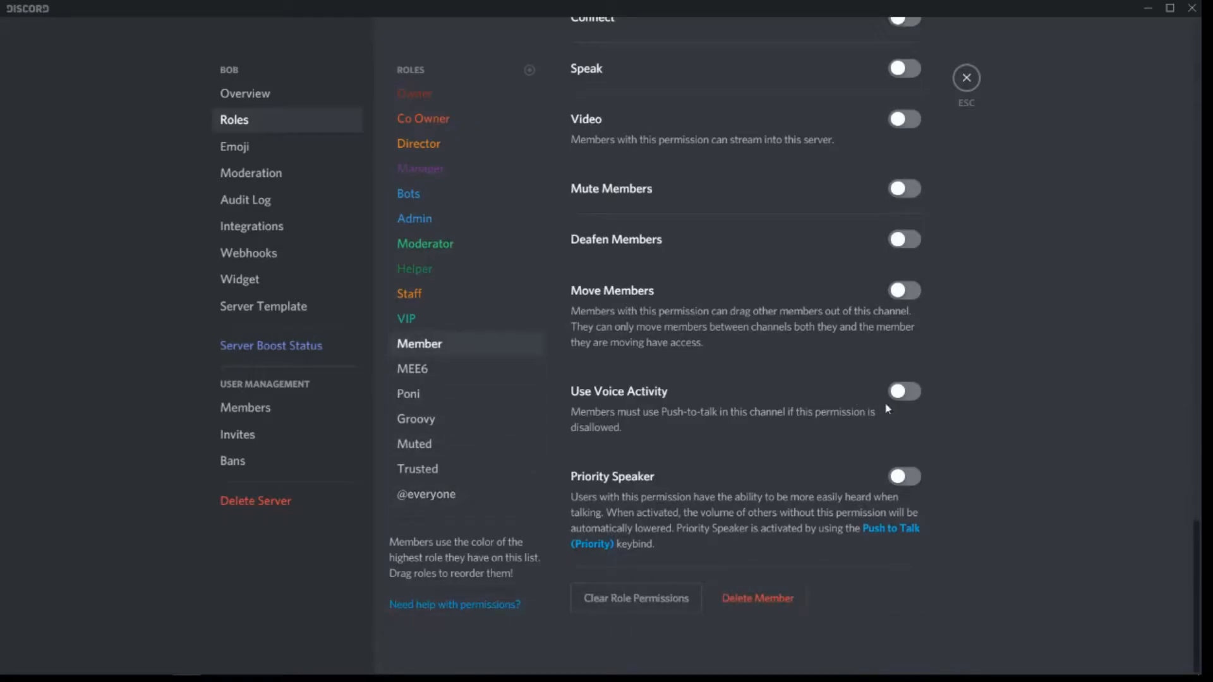
click(904, 392)
scroll(906, 397, up, 4)
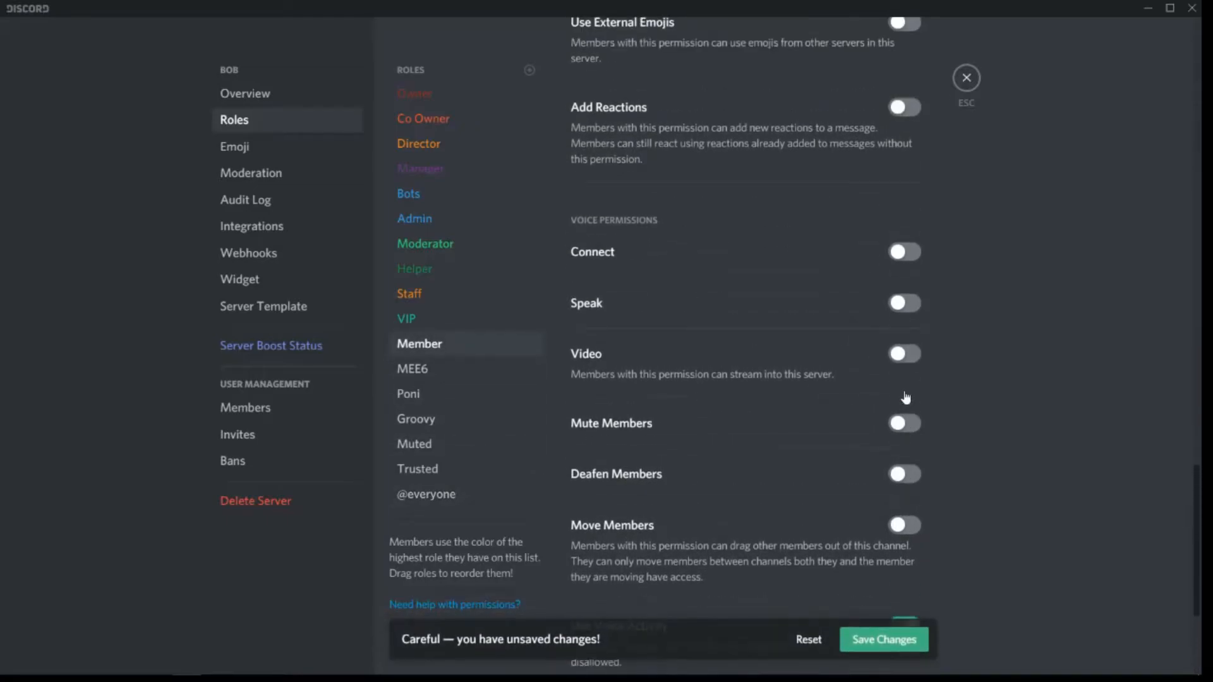
scroll(898, 425, down, 3)
scroll(888, 429, up, 5)
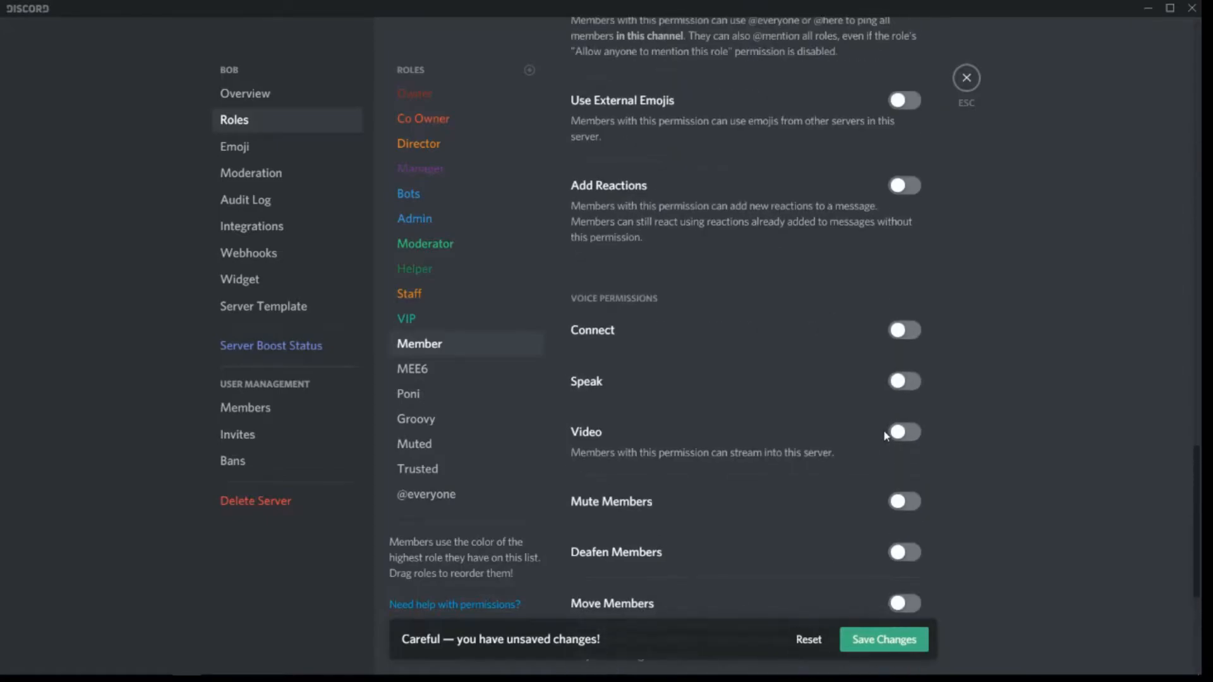
click(898, 432)
click(908, 382)
click(897, 329)
Enable Add Reactions, Use External Emojis, Read Message History, Attach Files and Embed Links for the Member role
scroll(900, 332, up, 3)
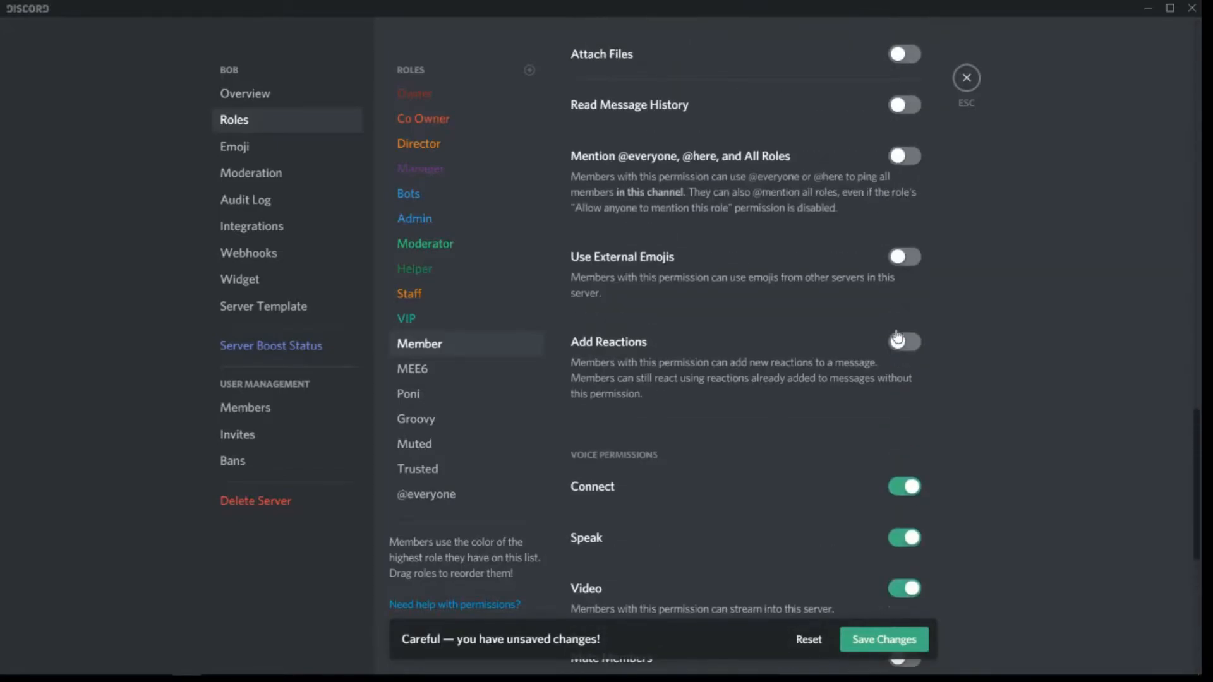
click(904, 340)
click(901, 256)
scroll(713, 303, up, 3)
scroll(727, 332, up, 1)
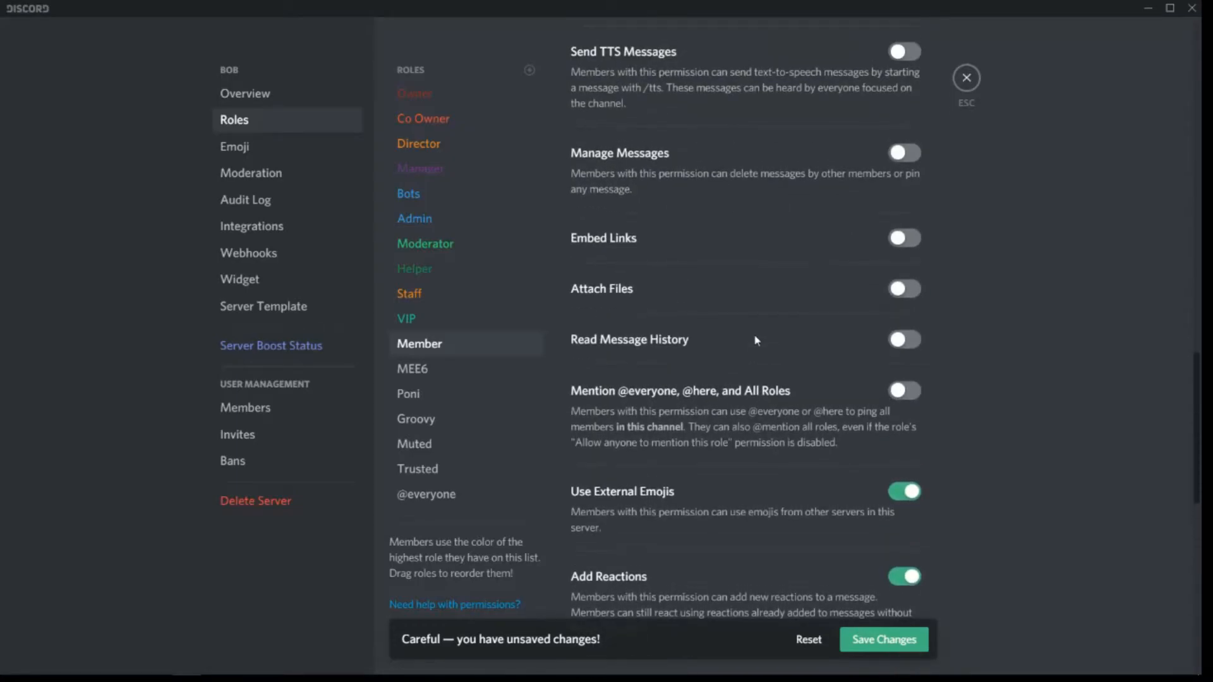
click(903, 340)
click(903, 290)
click(903, 238)
Enable Send Messages and Read Text Channels & See Voice Channels for the Member role
scroll(900, 240, up, 2)
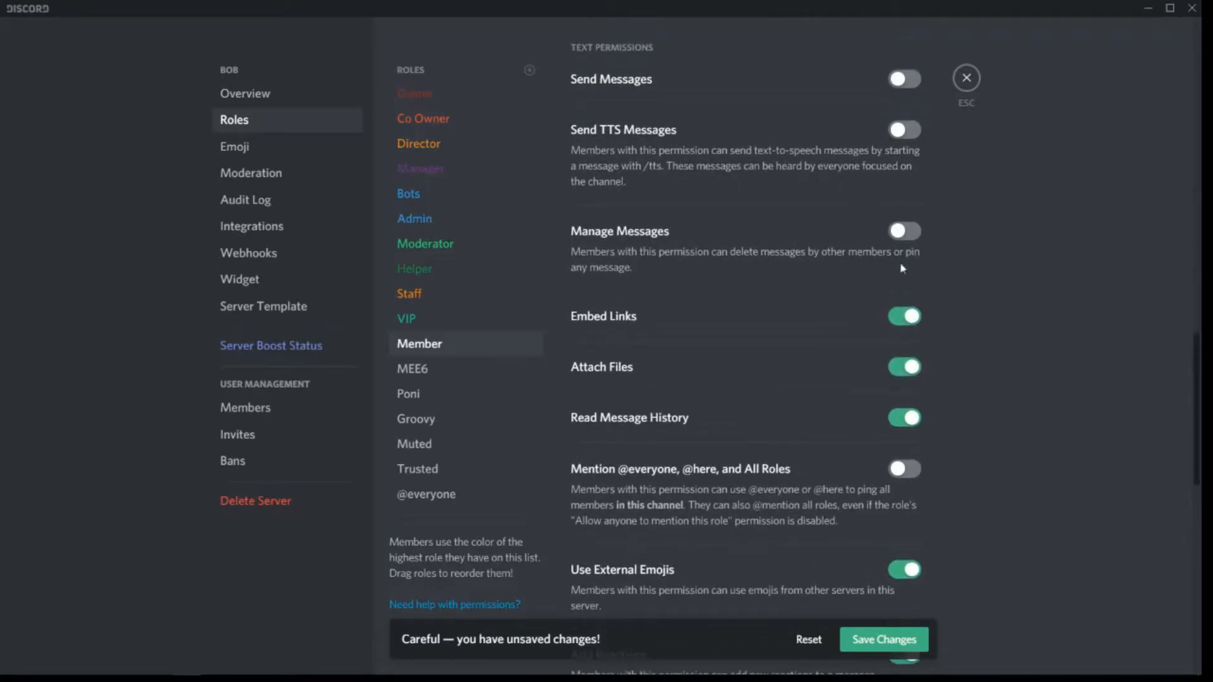
scroll(901, 284, up, 3)
click(902, 313)
scroll(897, 329, up, 1)
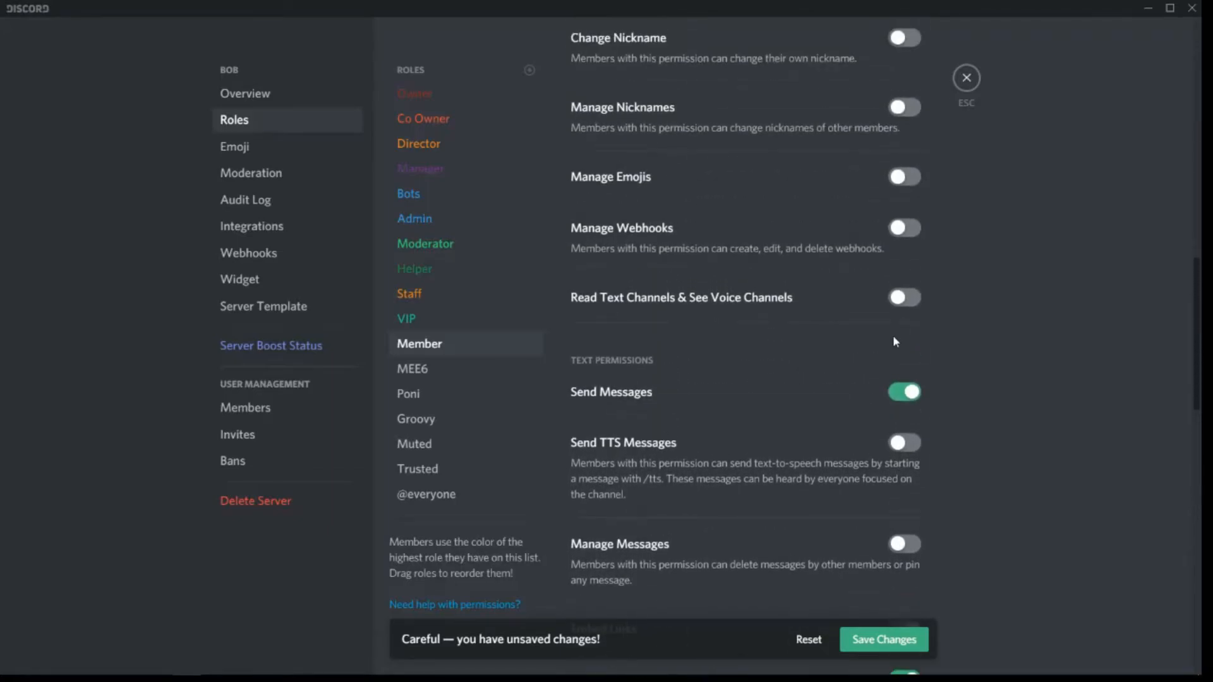
click(914, 298)
Enable Change Nickname and Create Invite for the Member role and save its permissions
scroll(907, 285, up, 3)
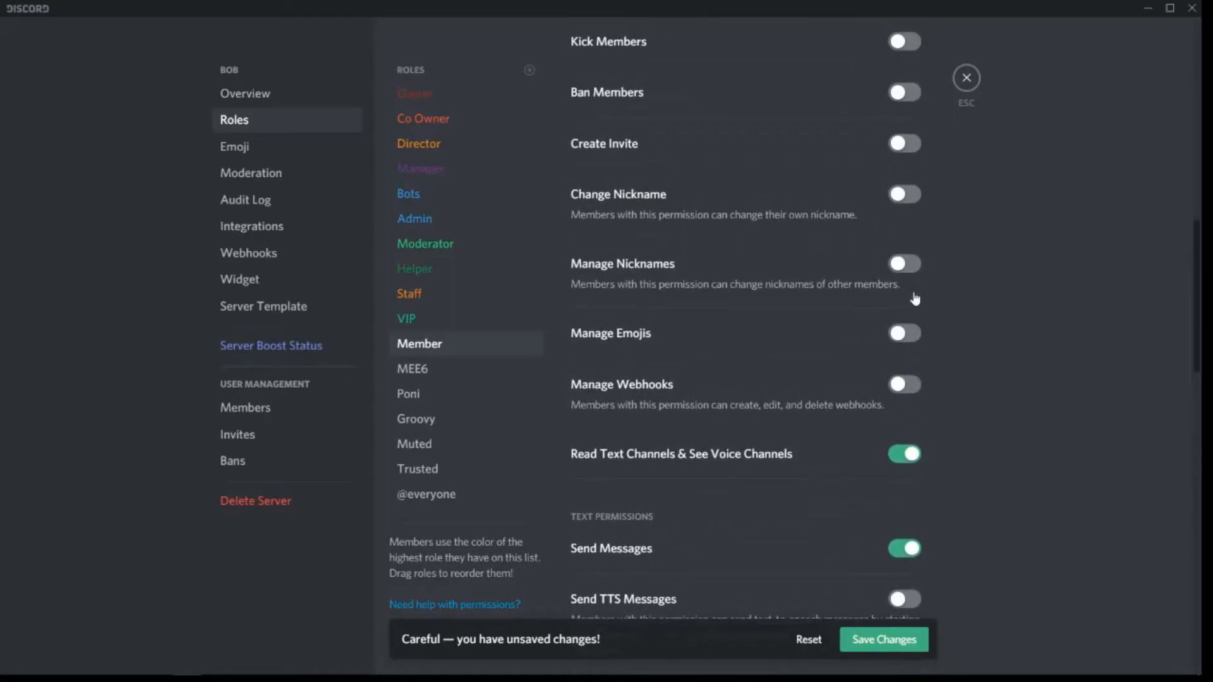
scroll(907, 285, up, 1)
click(907, 276)
click(898, 225)
scroll(897, 230, up, 3)
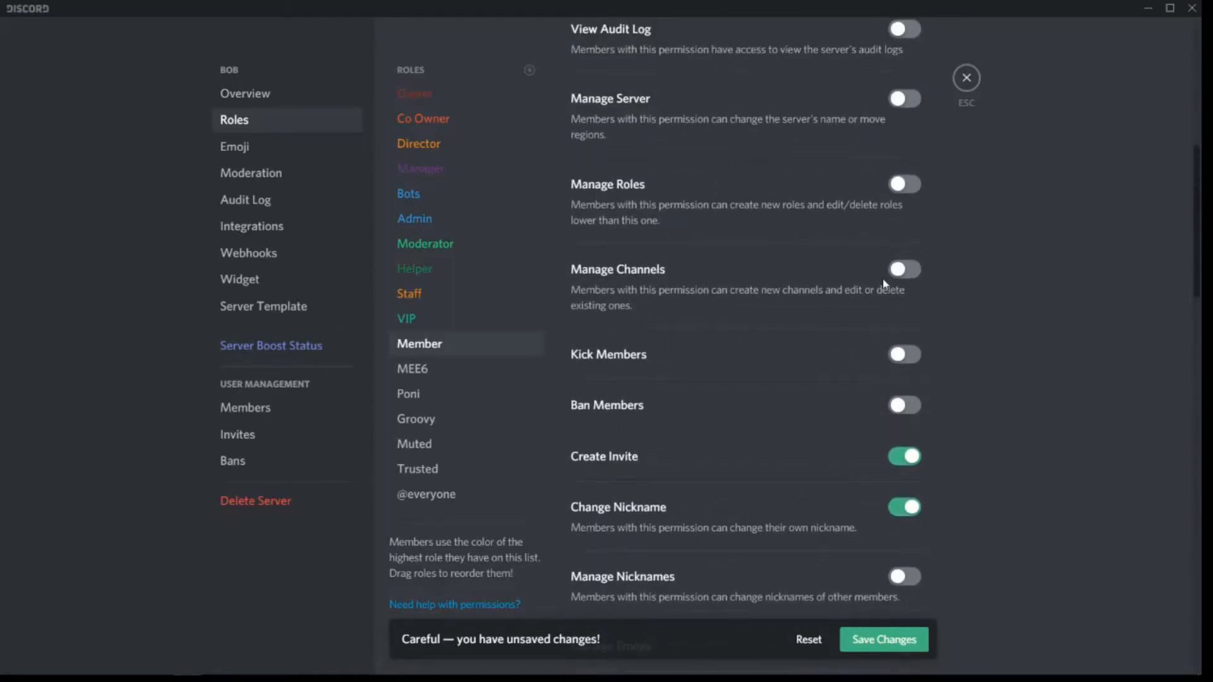
scroll(882, 278, up, 2)
click(886, 638)
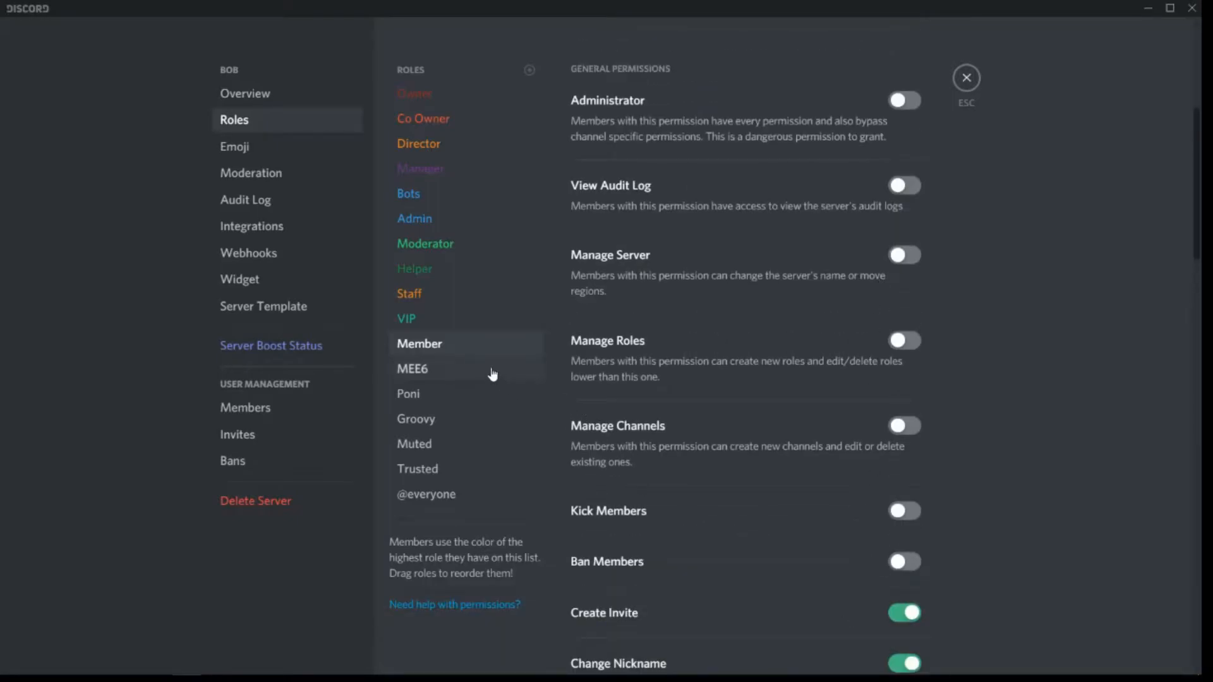
click(445, 324)
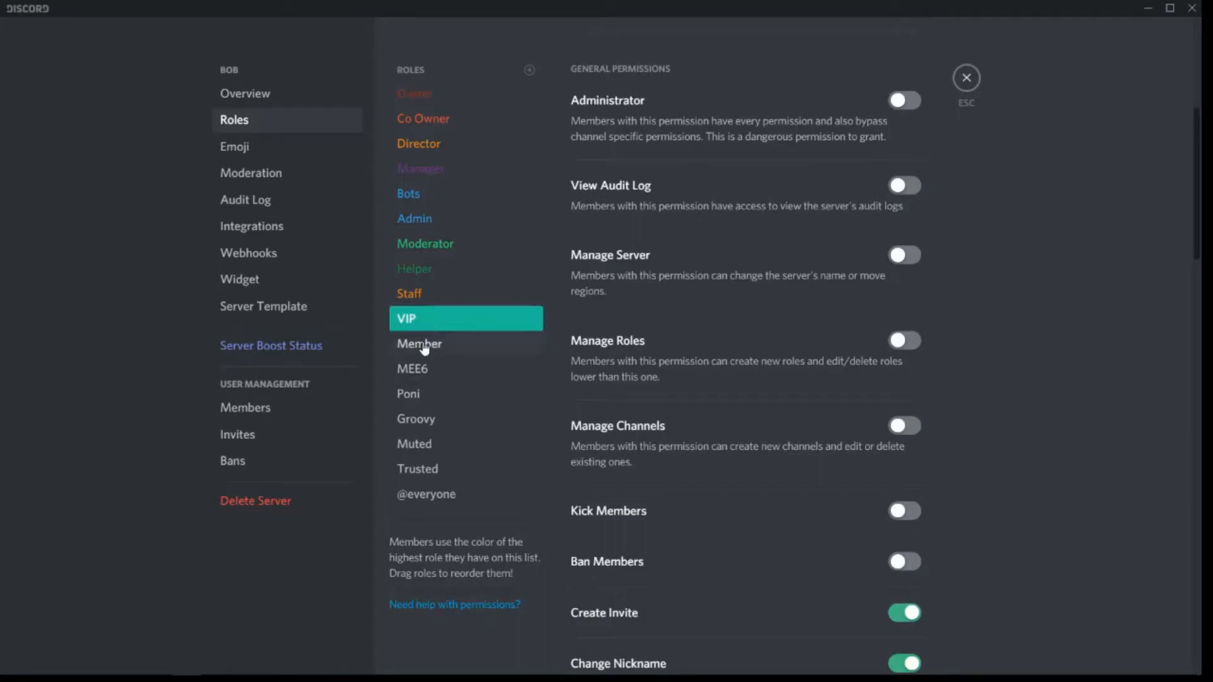
scroll(708, 412, down, 5)
scroll(669, 385, down, 9)
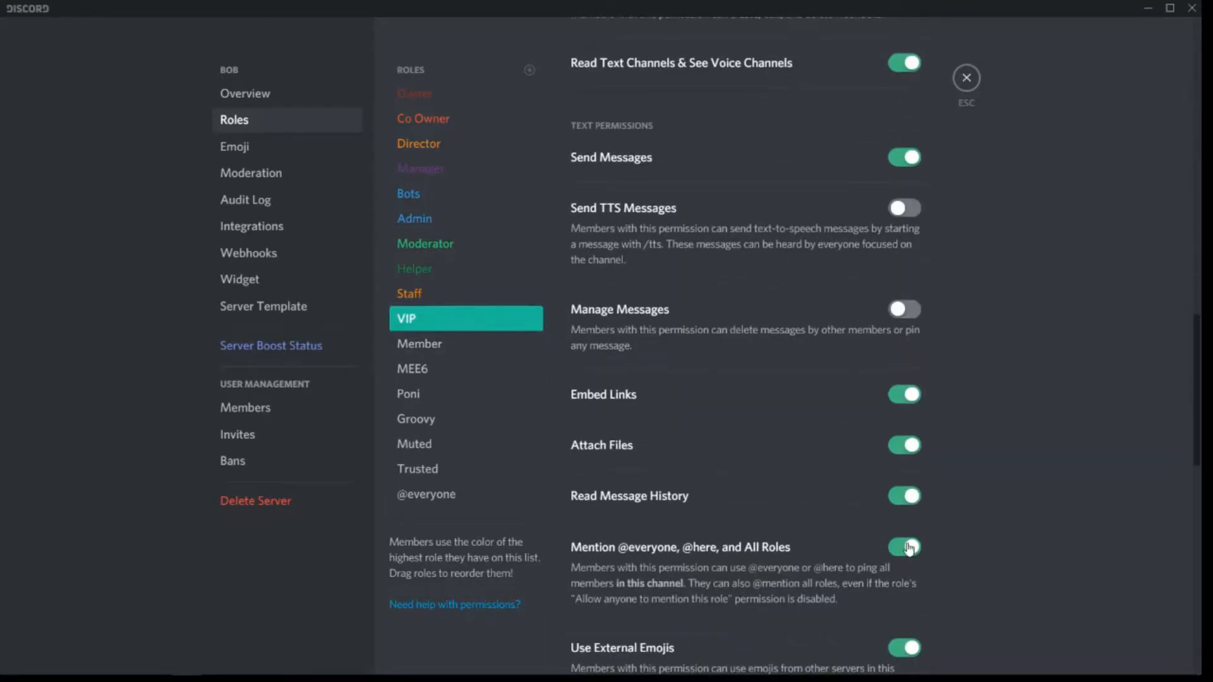
click(909, 548)
click(880, 638)
key(Escape)
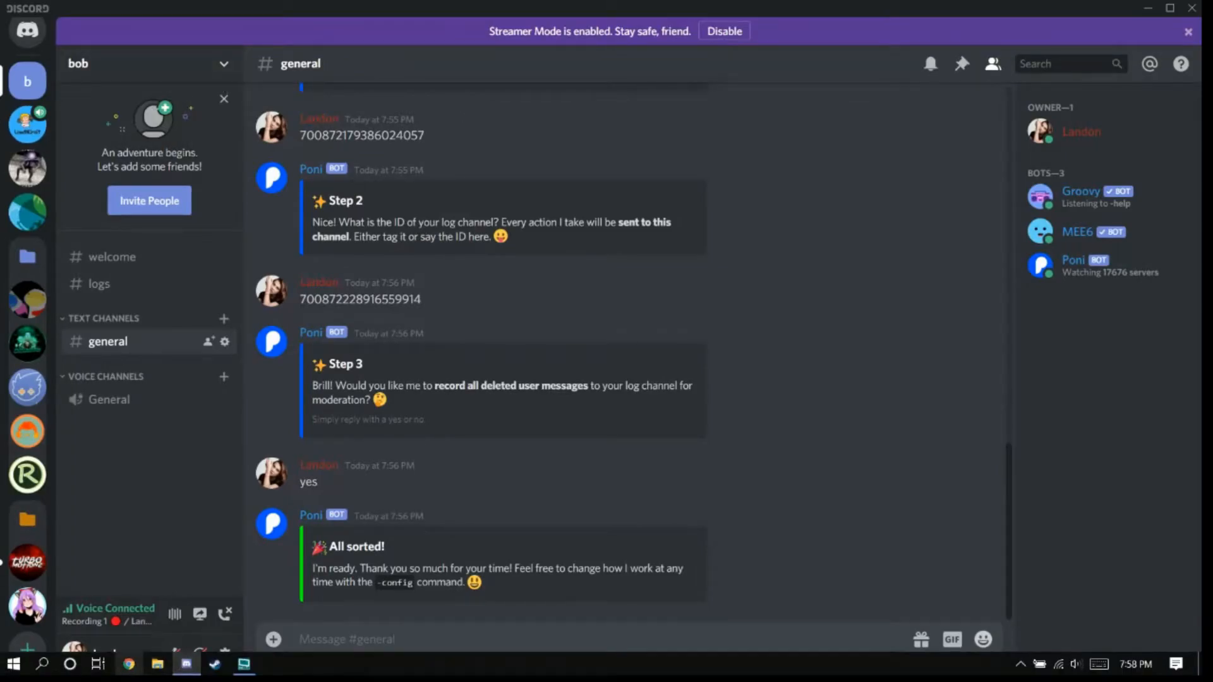
Switch to Chrome, search for discord copy and paste emojis, browse the emojis on getemoji.com, and return to Discord
click(129, 663)
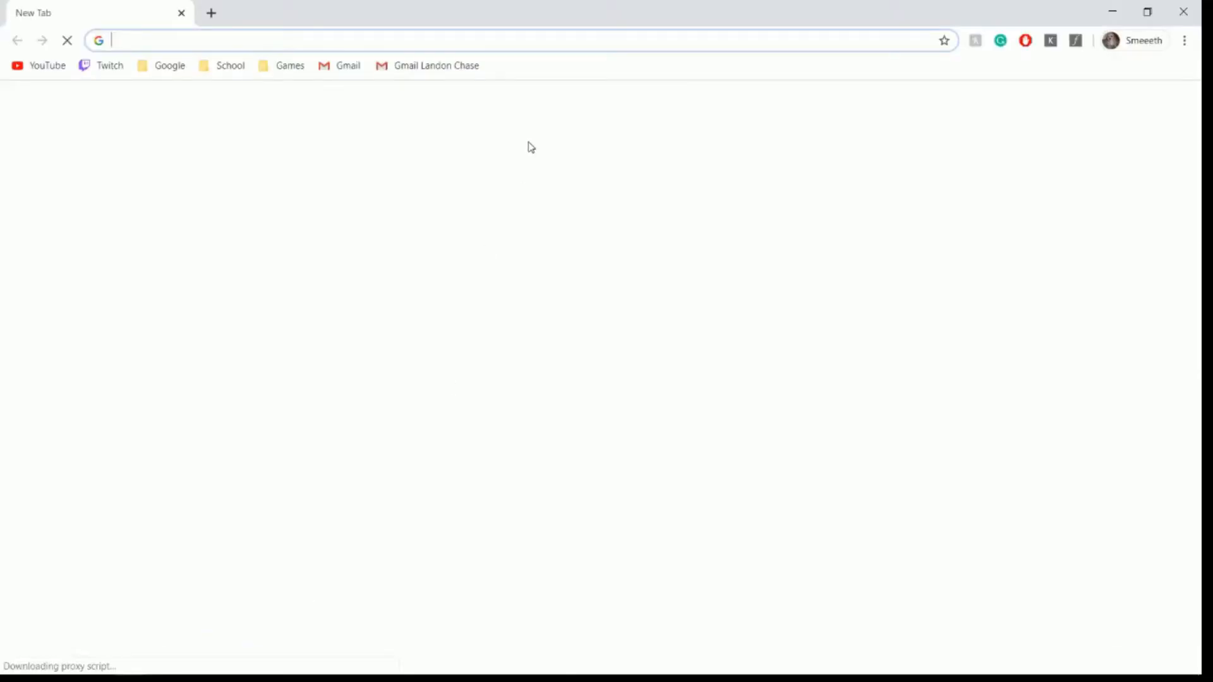
text(discord cop)
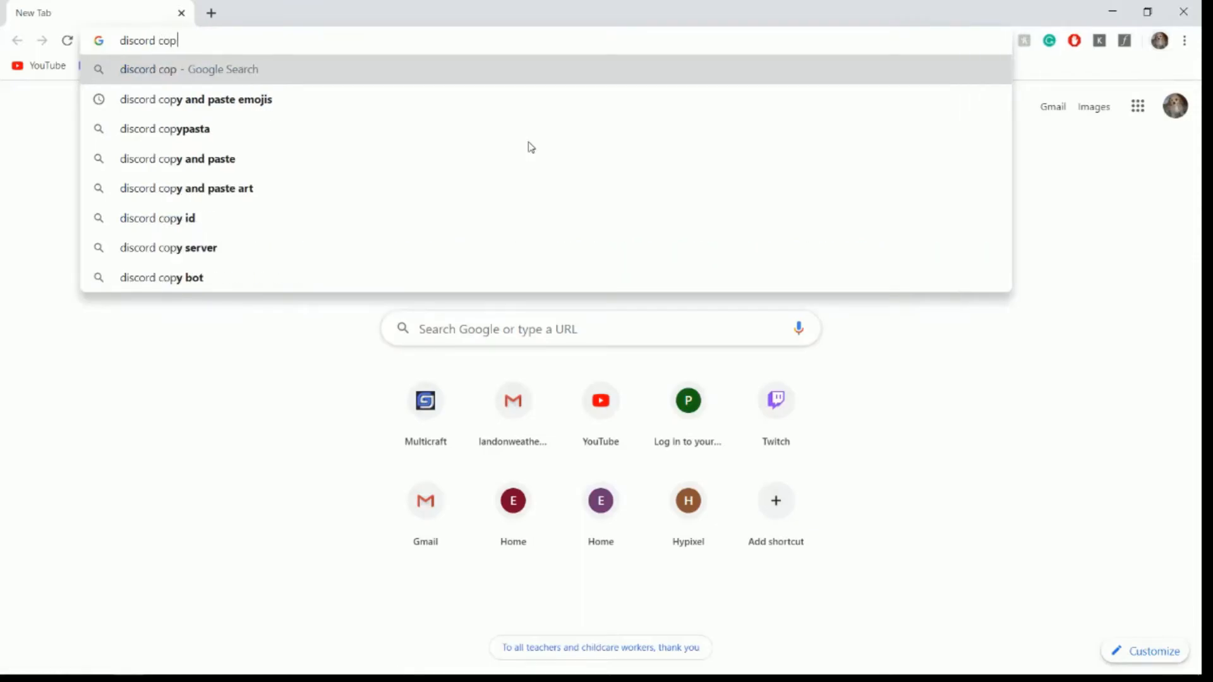
click(371, 113)
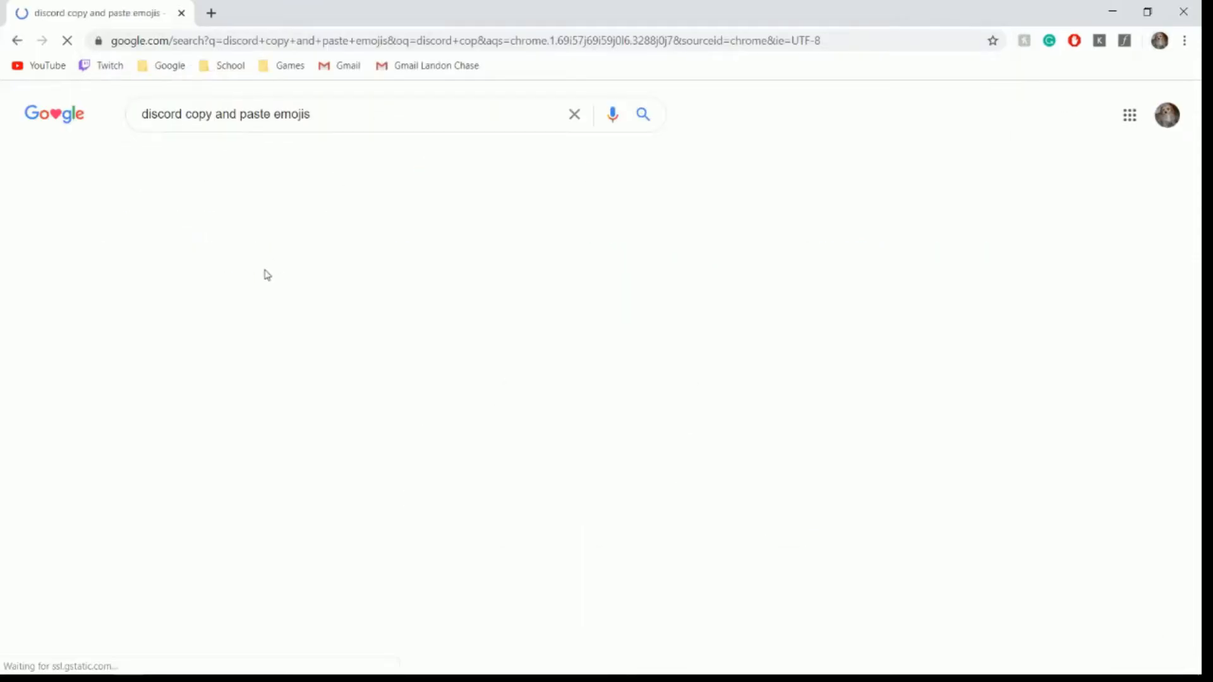
click(180, 246)
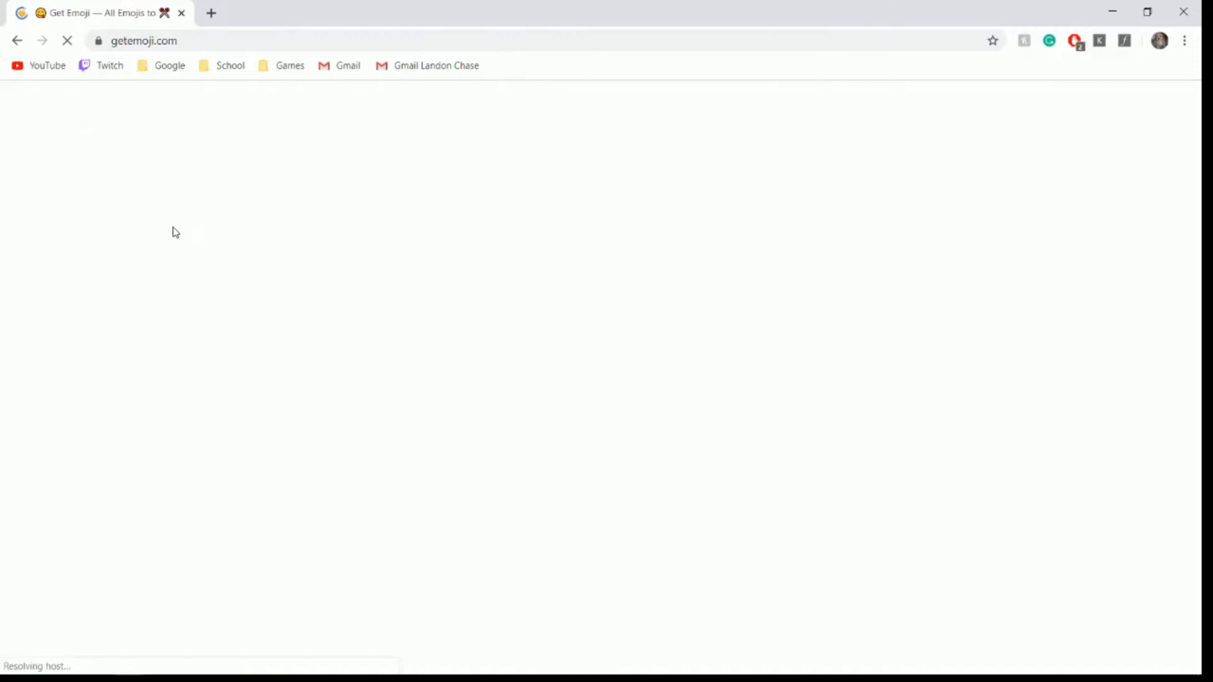
scroll(179, 232, down, 15)
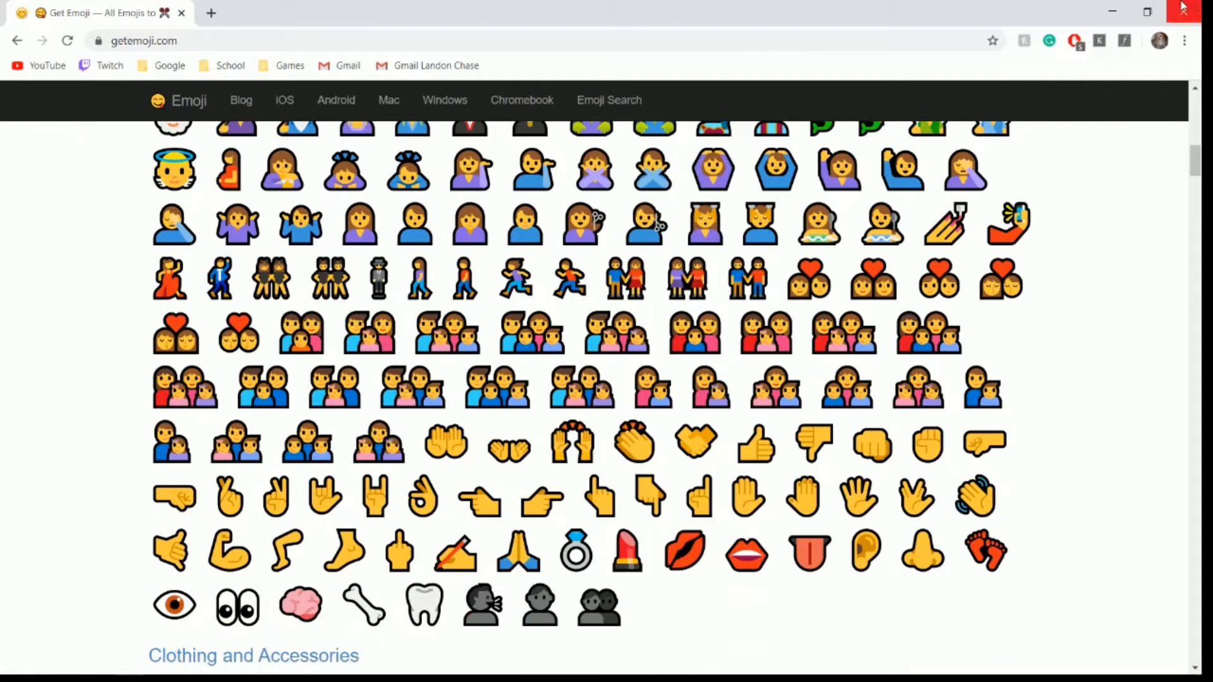
click(1113, 12)
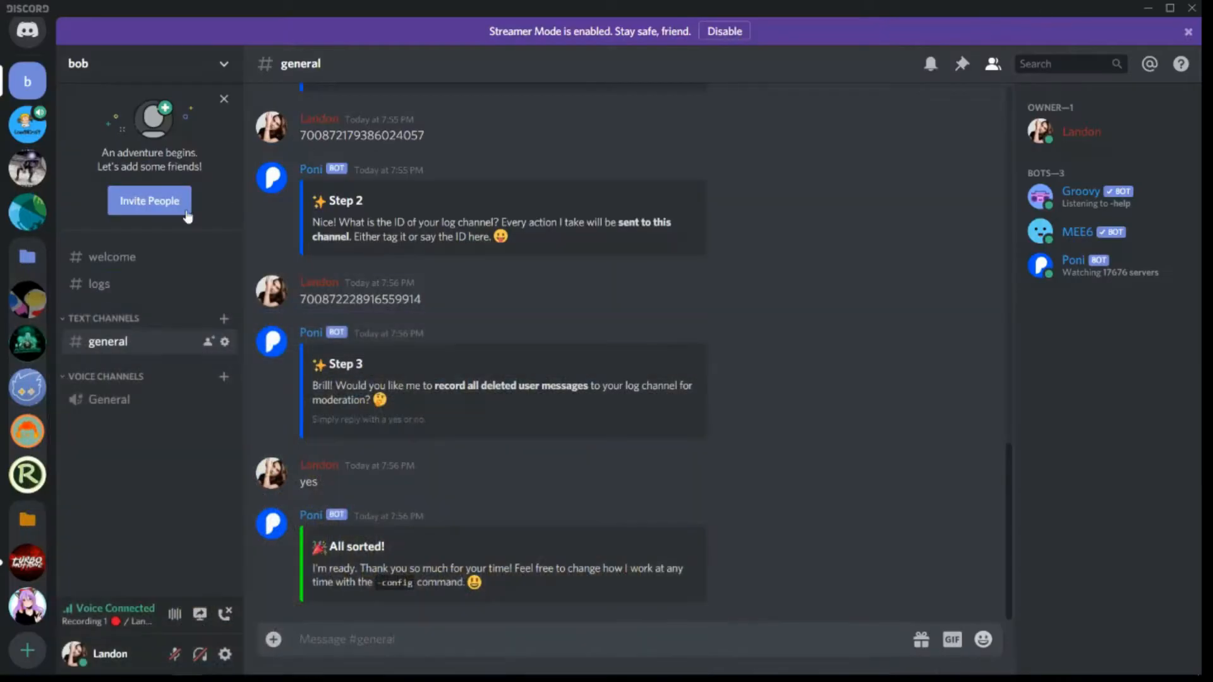
Switch to the LandMCraft Network server and open the settings of its Important category
click(27, 125)
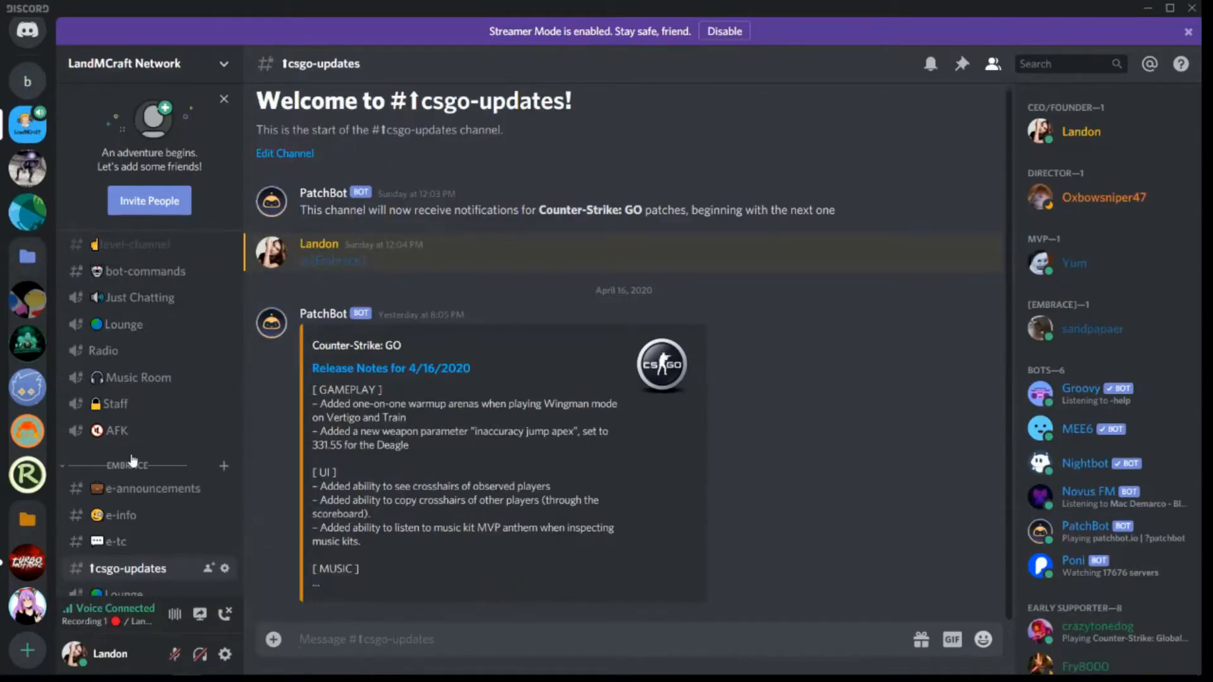
scroll(94, 558, down, 1)
scroll(101, 506, up, 2)
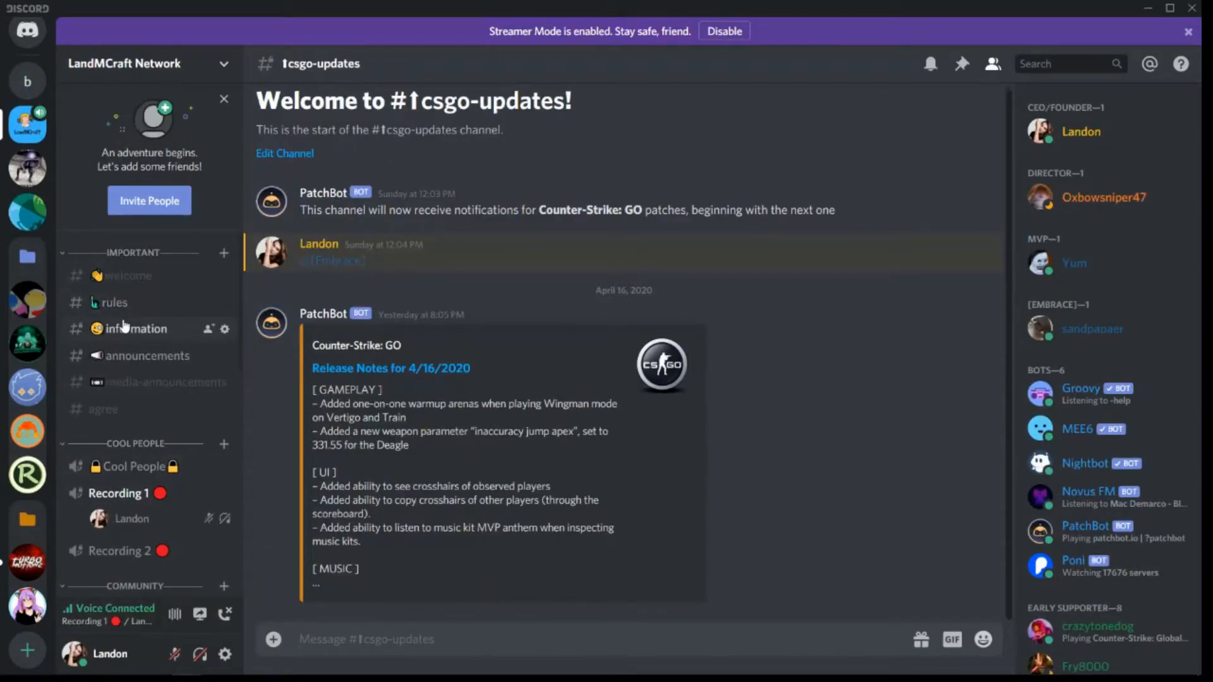
right_click(156, 258)
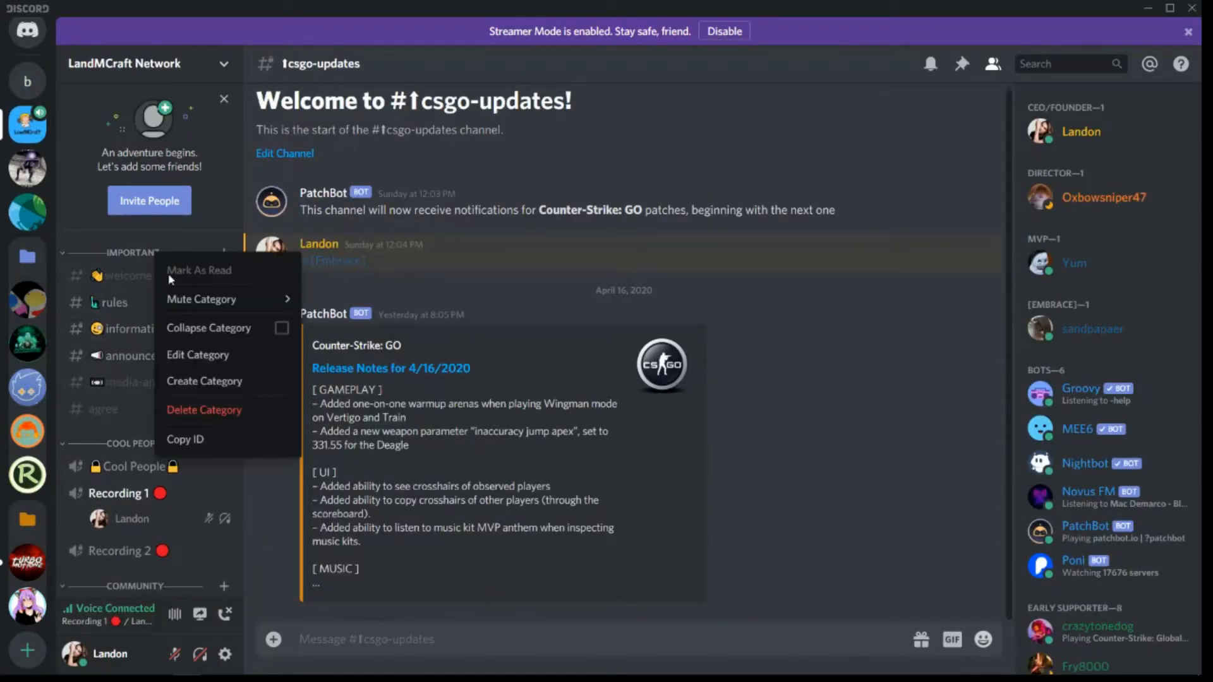
click(206, 352)
Copy the full Important category name including the dashes on both sides, and close the category settings
right_click(525, 132)
click(547, 126)
key(shift+End)
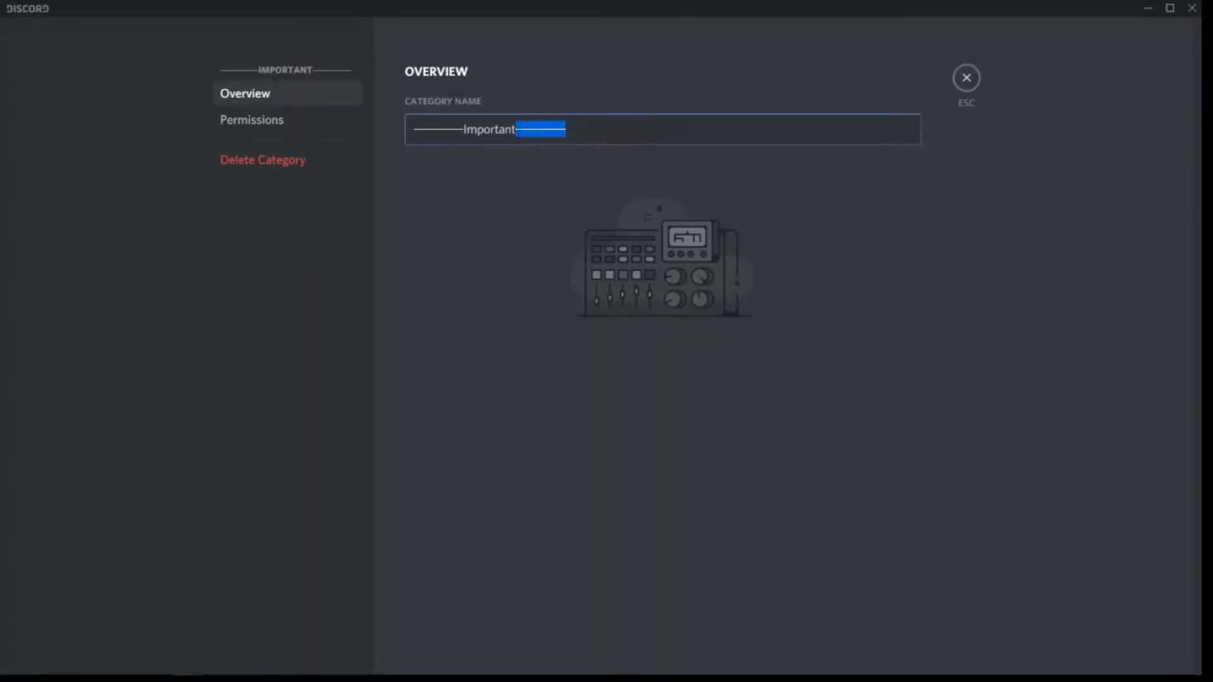
right_click(527, 134)
click(598, 117)
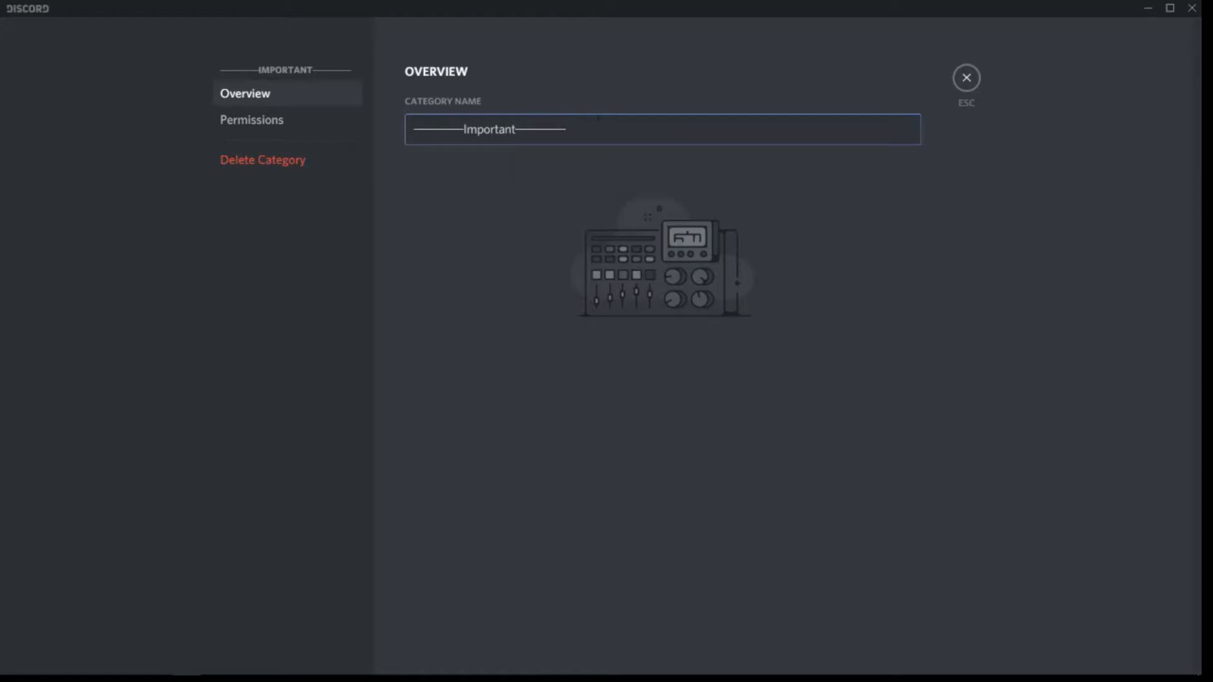
shift+click(410, 137)
right_click(488, 125)
click(509, 191)
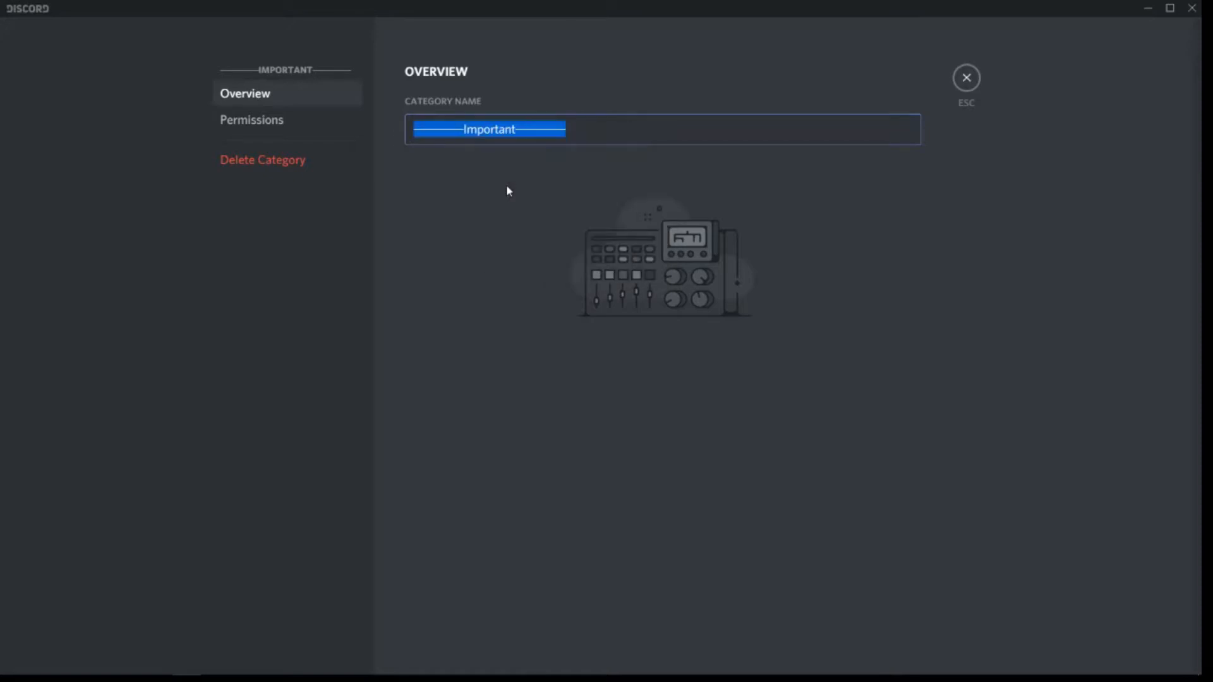
click(966, 78)
In the bob server, create a category using the copied dashed Important name, leaving it non-private
click(27, 81)
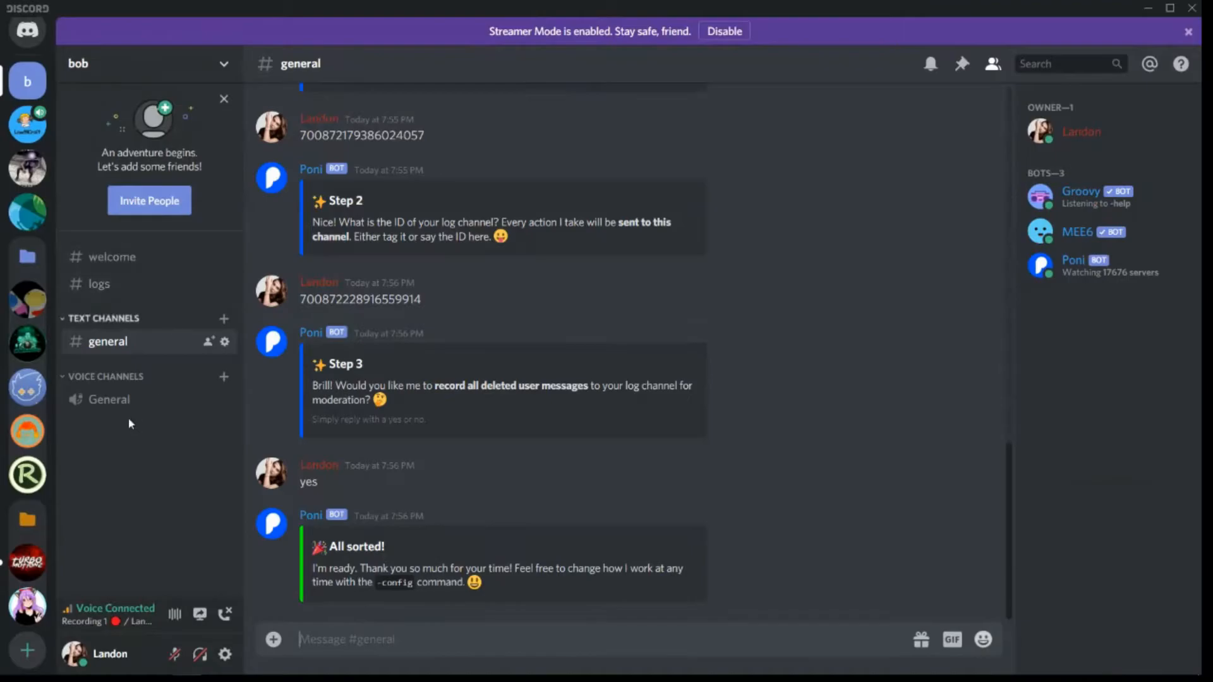
right_click(145, 435)
click(163, 499)
right_click(511, 302)
click(534, 379)
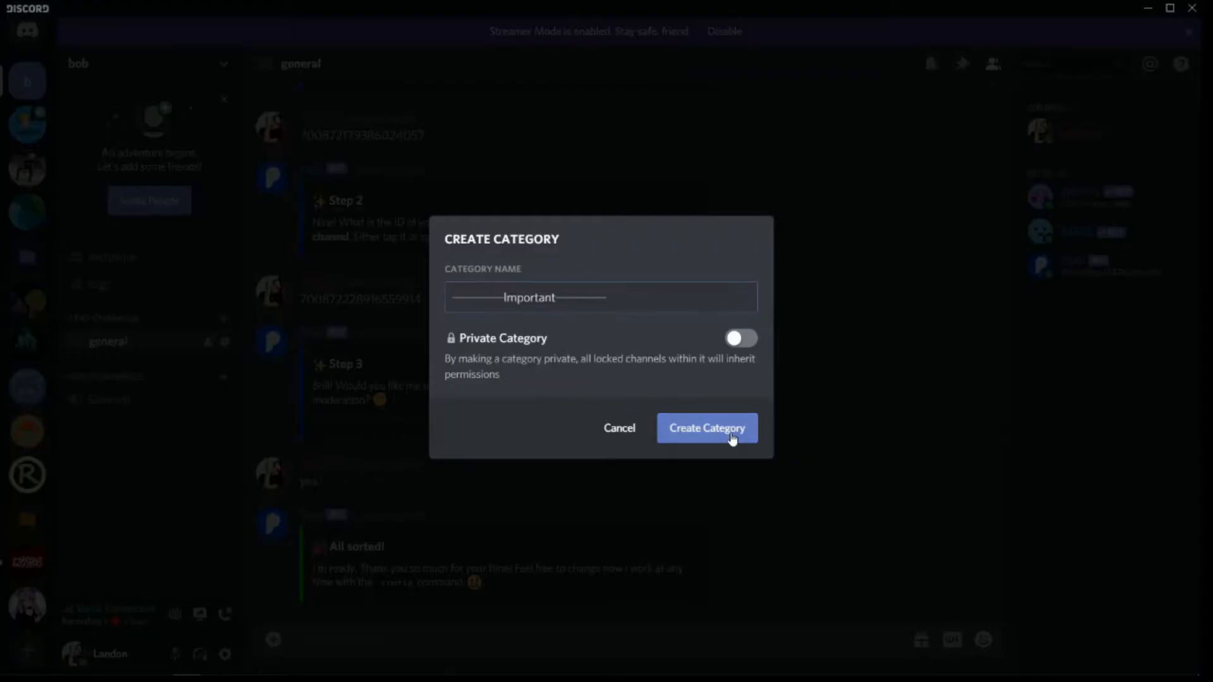
click(733, 438)
right_click(156, 441)
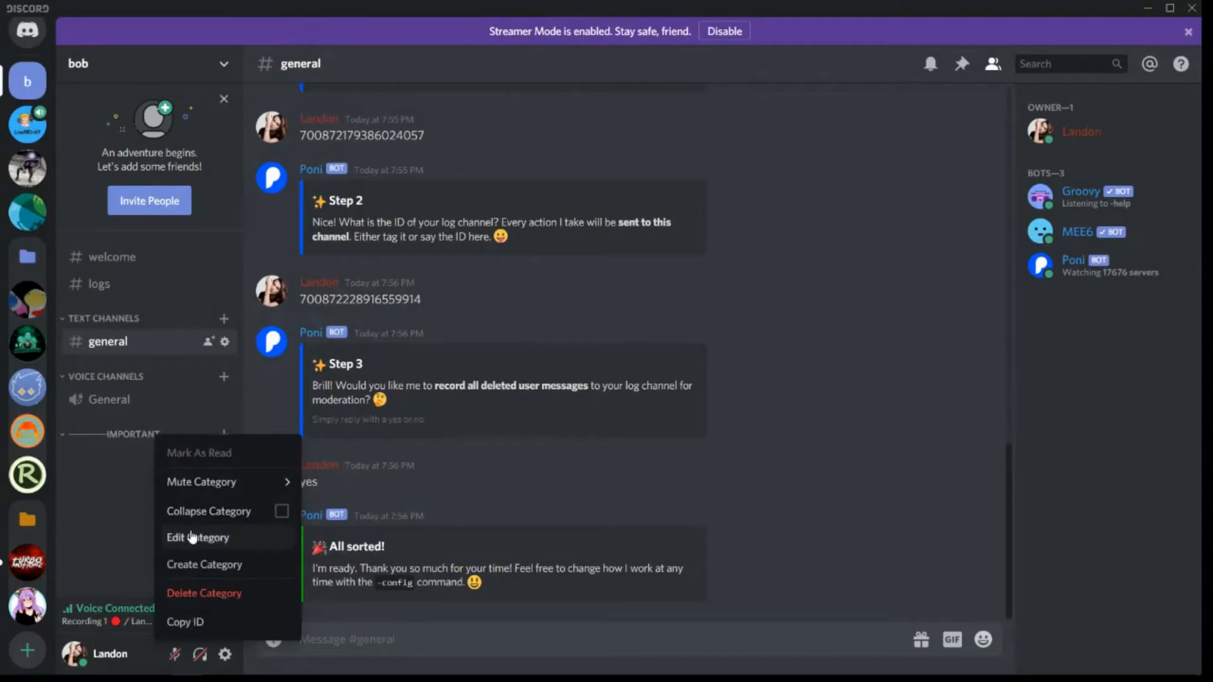
click(191, 537)
click(258, 126)
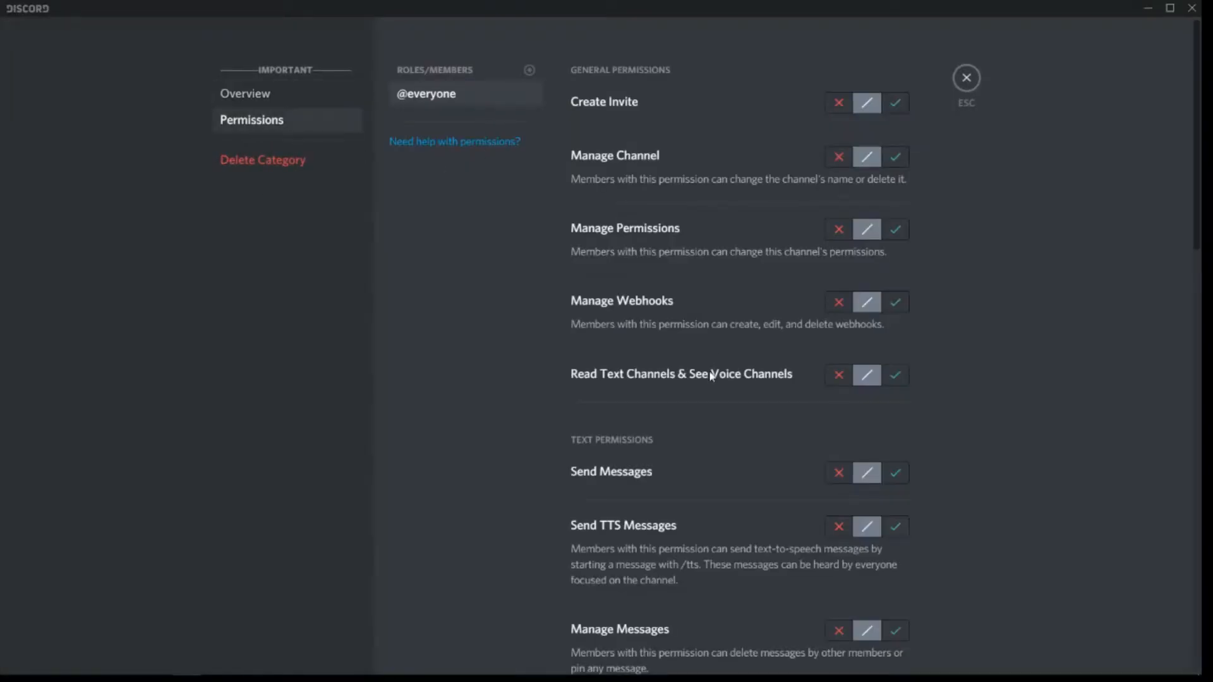
scroll(712, 376, down, 8)
scroll(937, 195, up, 8)
click(838, 102)
click(838, 156)
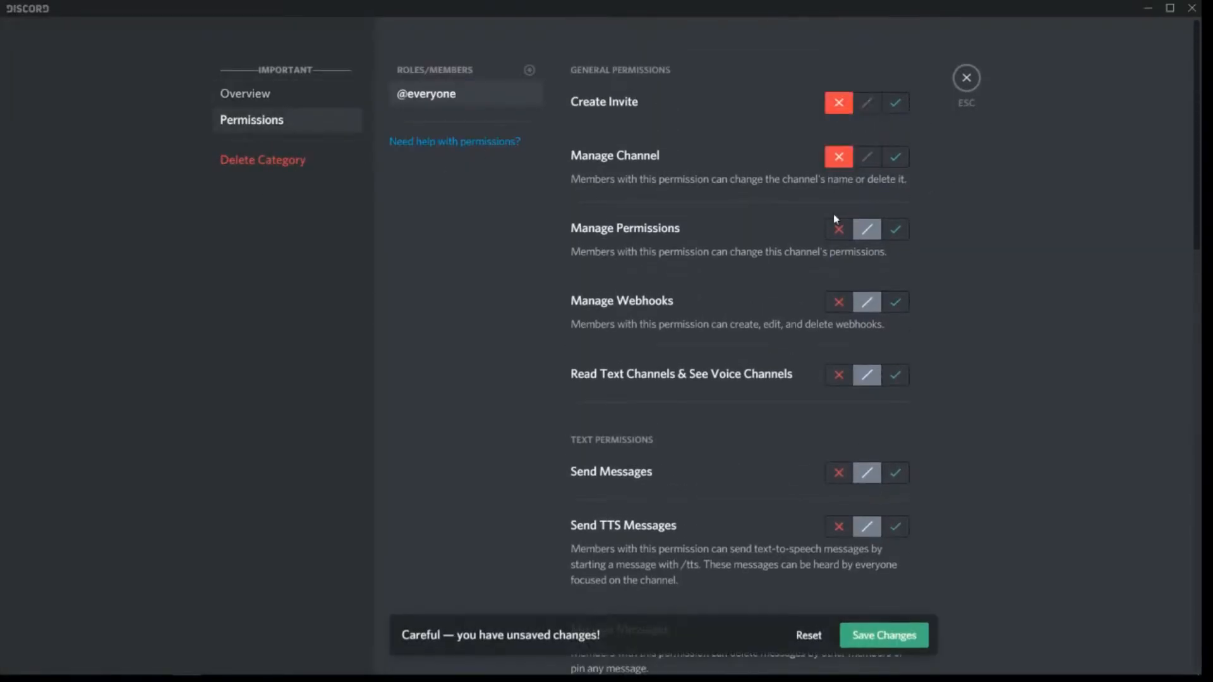
click(838, 229)
click(838, 302)
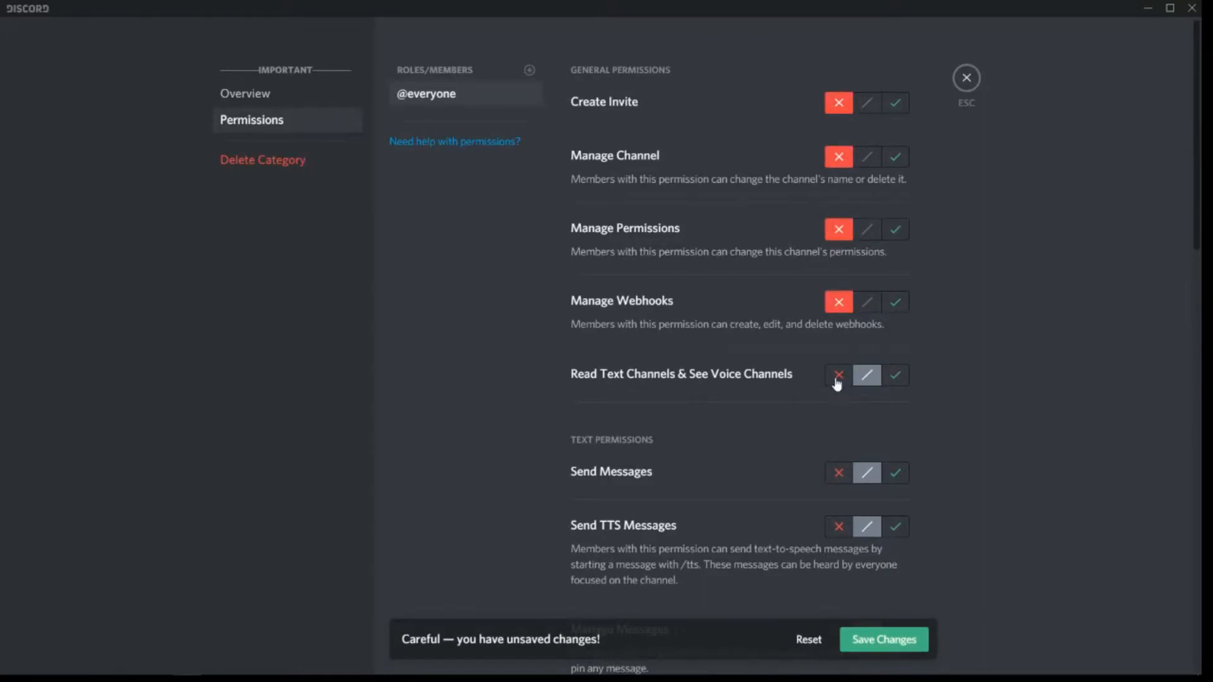
click(839, 375)
click(839, 472)
click(839, 526)
scroll(847, 442, down, 5)
click(838, 317)
click(839, 407)
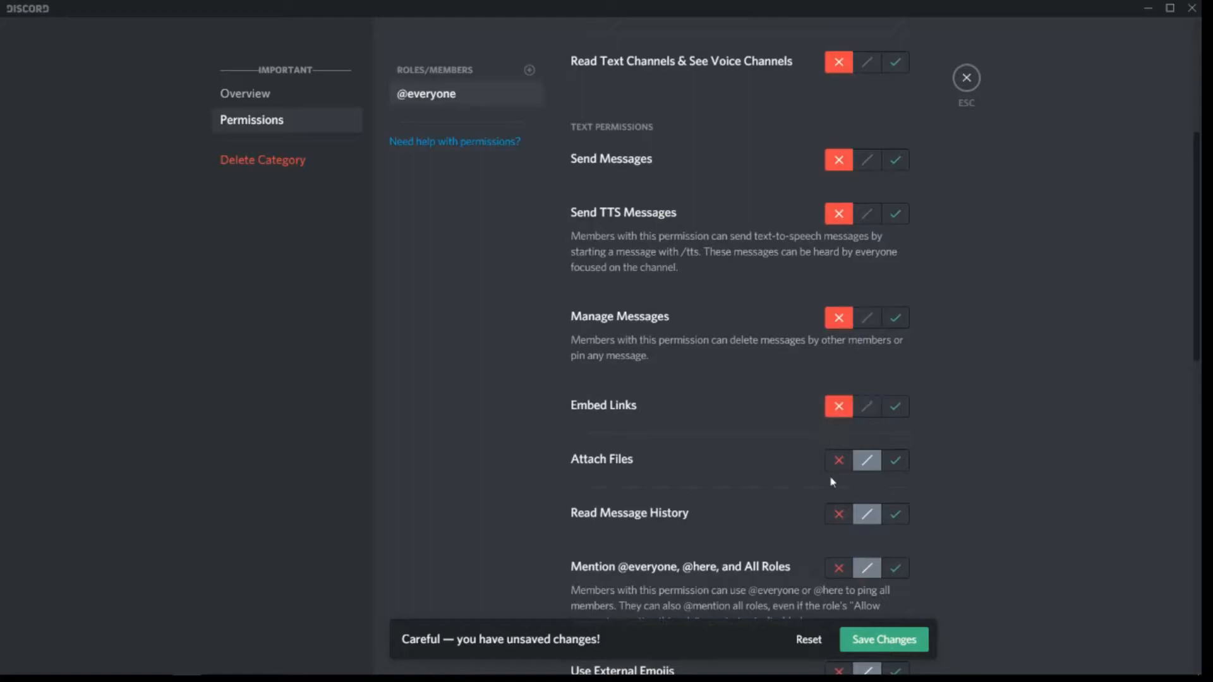
click(838, 460)
click(839, 514)
click(838, 567)
scroll(847, 442, down, 5)
click(839, 359)
click(838, 447)
scroll(834, 286, down, 4)
click(839, 344)
click(839, 399)
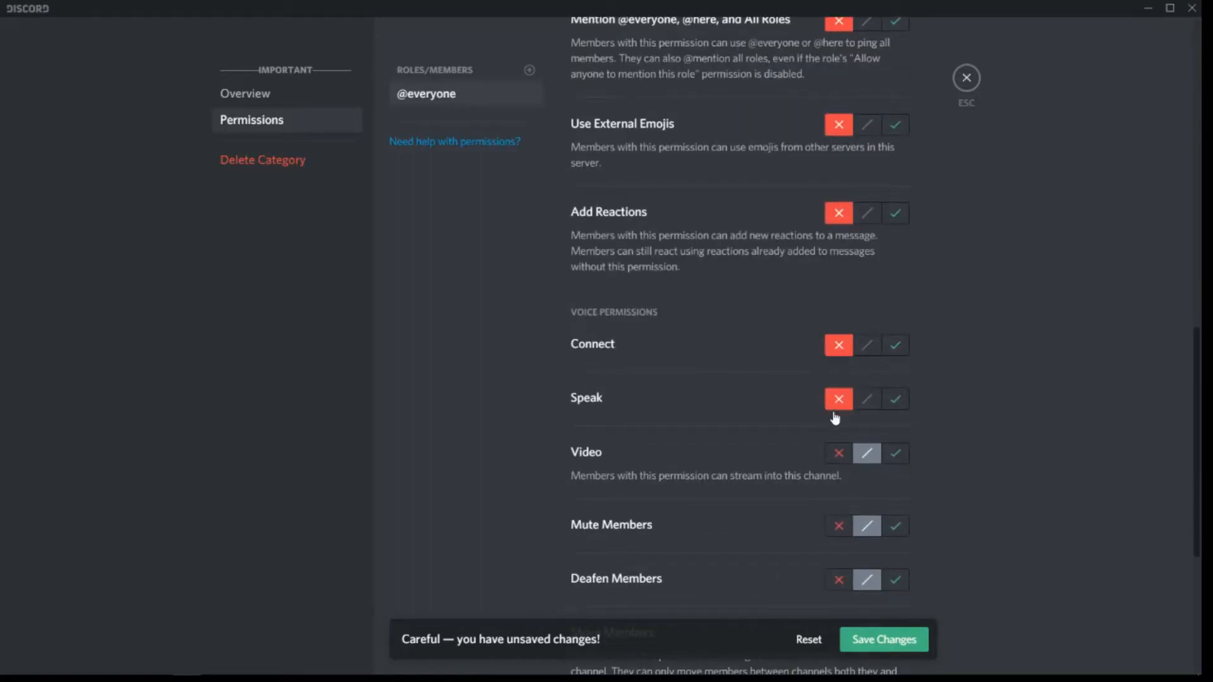
click(838, 453)
scroll(835, 458, down, 5)
click(839, 213)
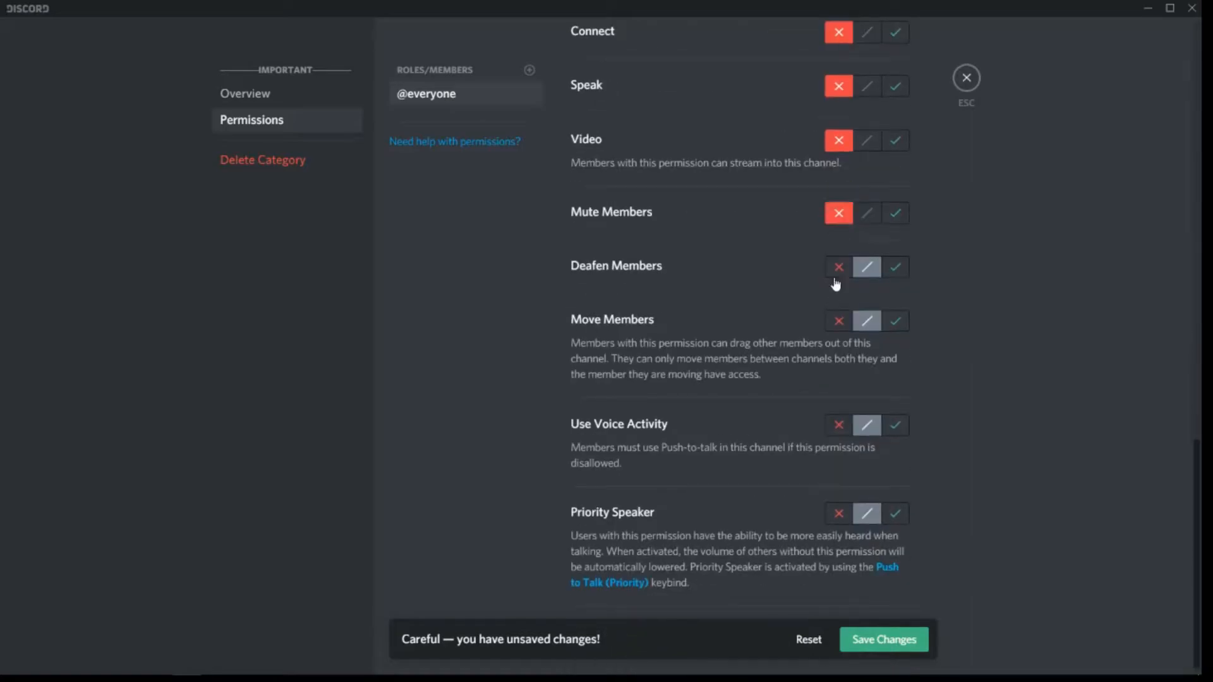
click(839, 267)
click(838, 320)
scroll(821, 411, down, 1)
click(839, 415)
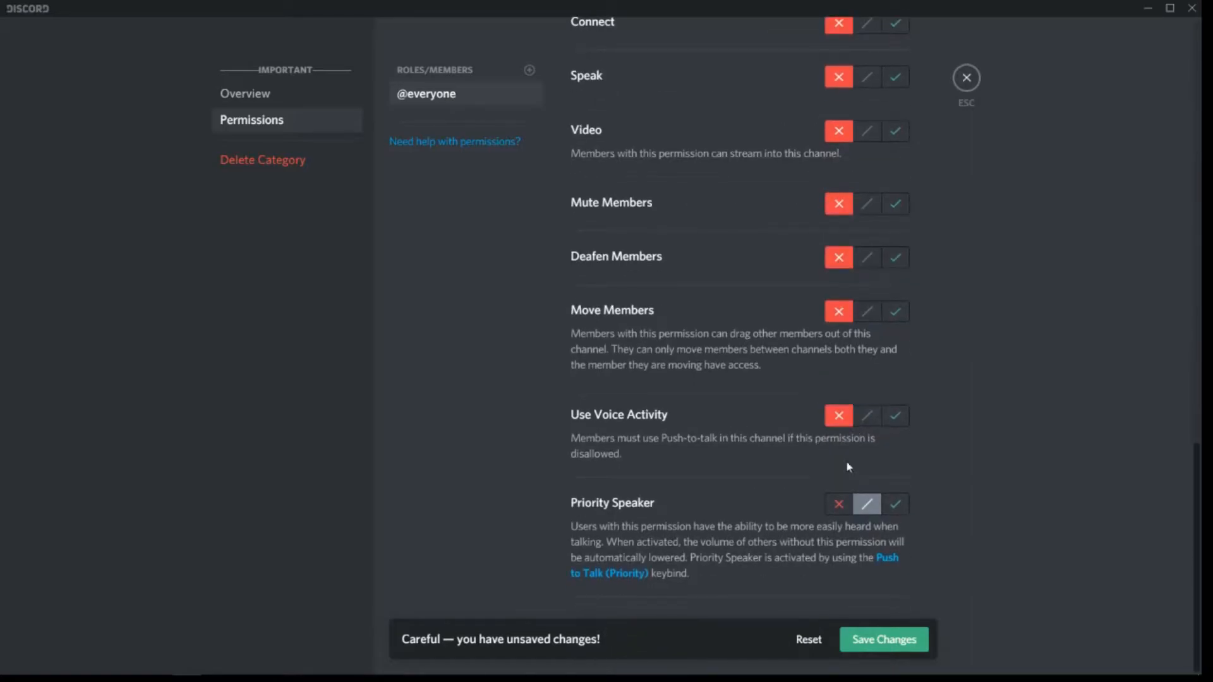
click(839, 504)
click(885, 634)
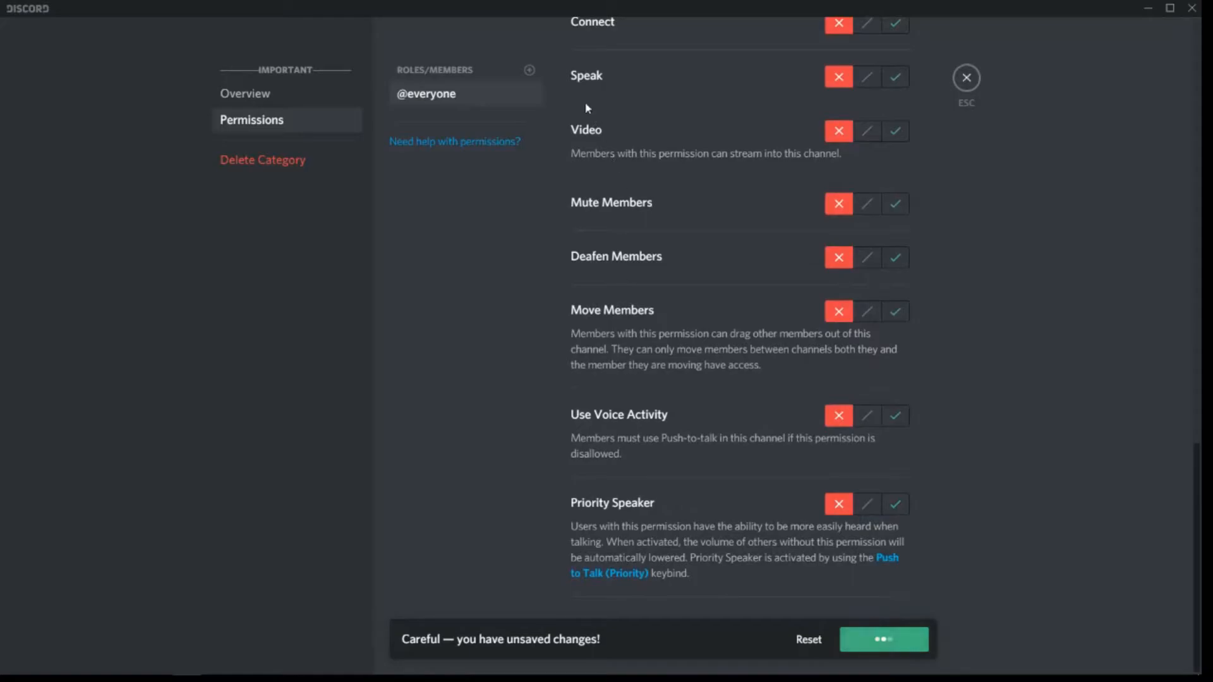
Add the Member role to the category, allow Read Text Channels & See Voice Channels, deny Send Messages, and save
click(530, 70)
text(mem)
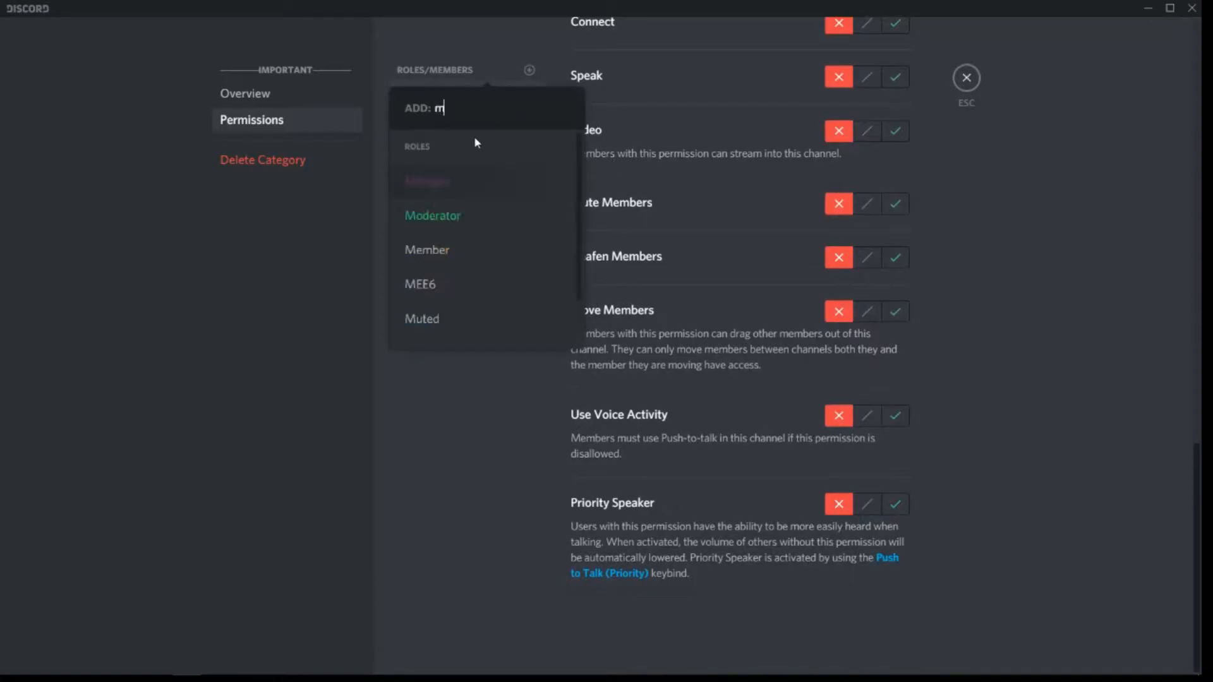
click(430, 182)
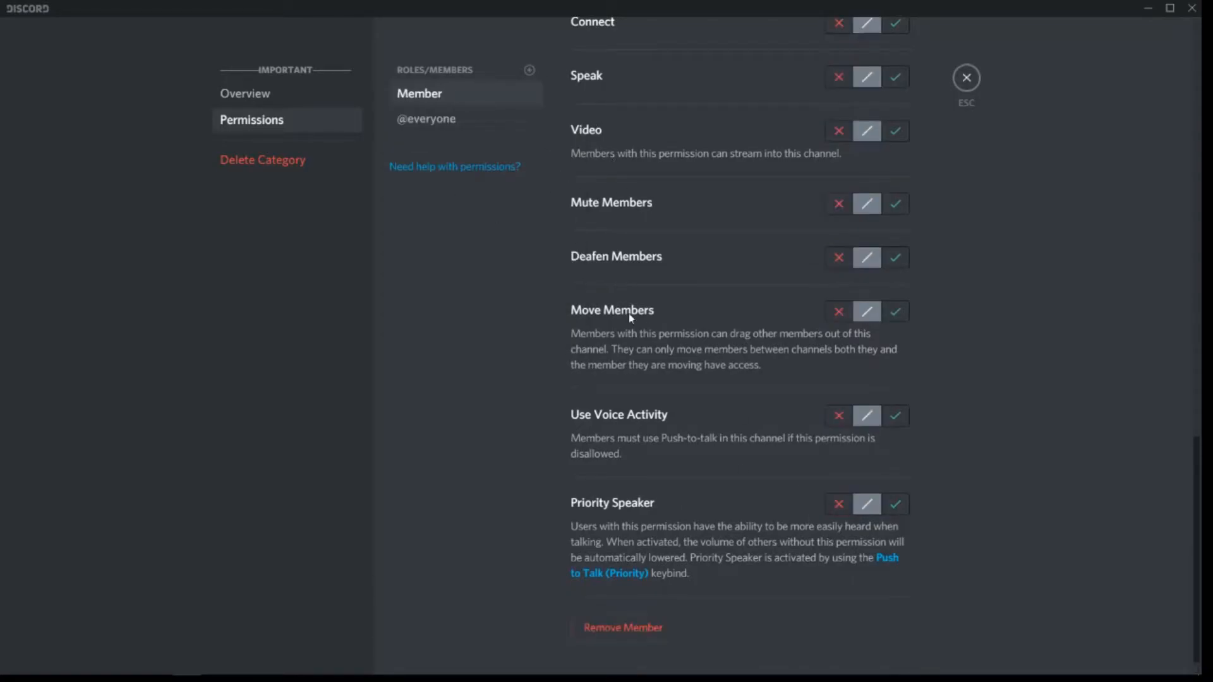
scroll(794, 422, up, 10)
scroll(816, 398, up, 6)
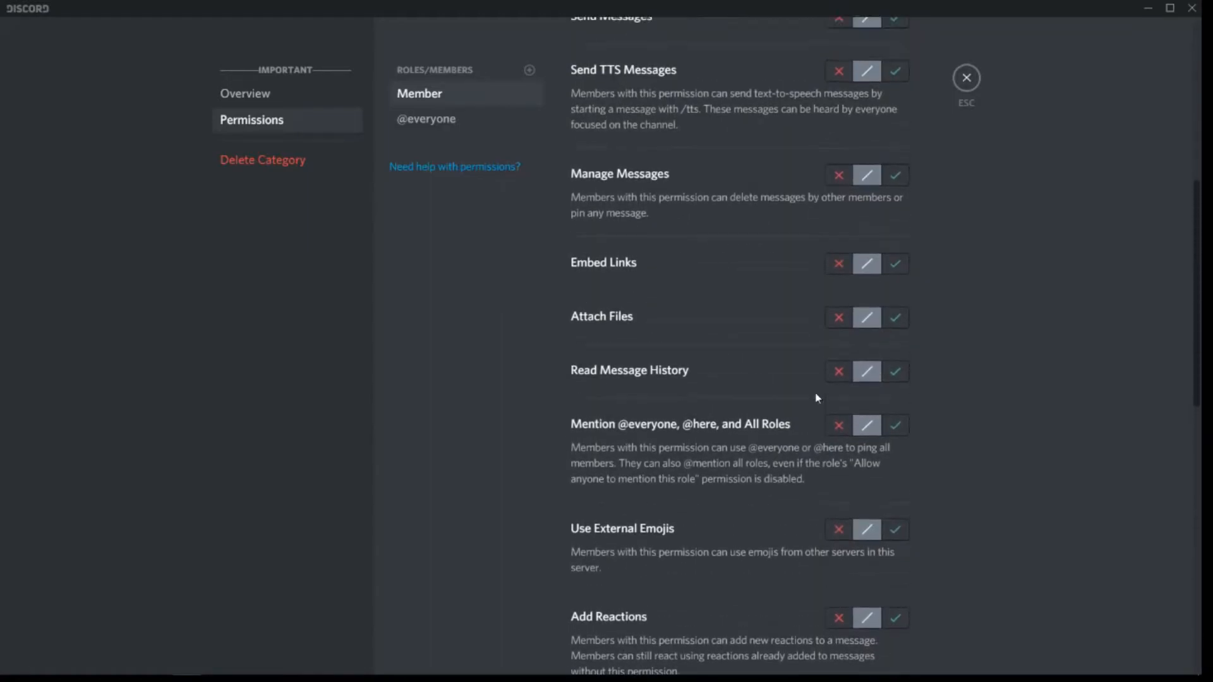
click(840, 308)
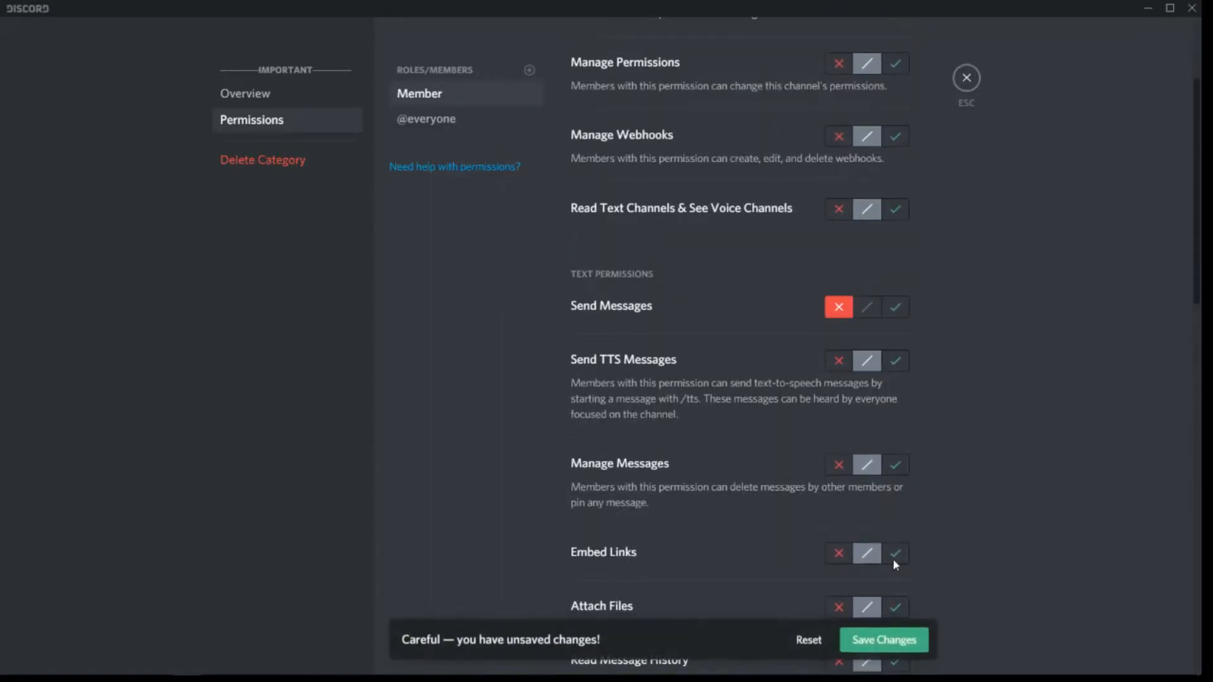
click(893, 640)
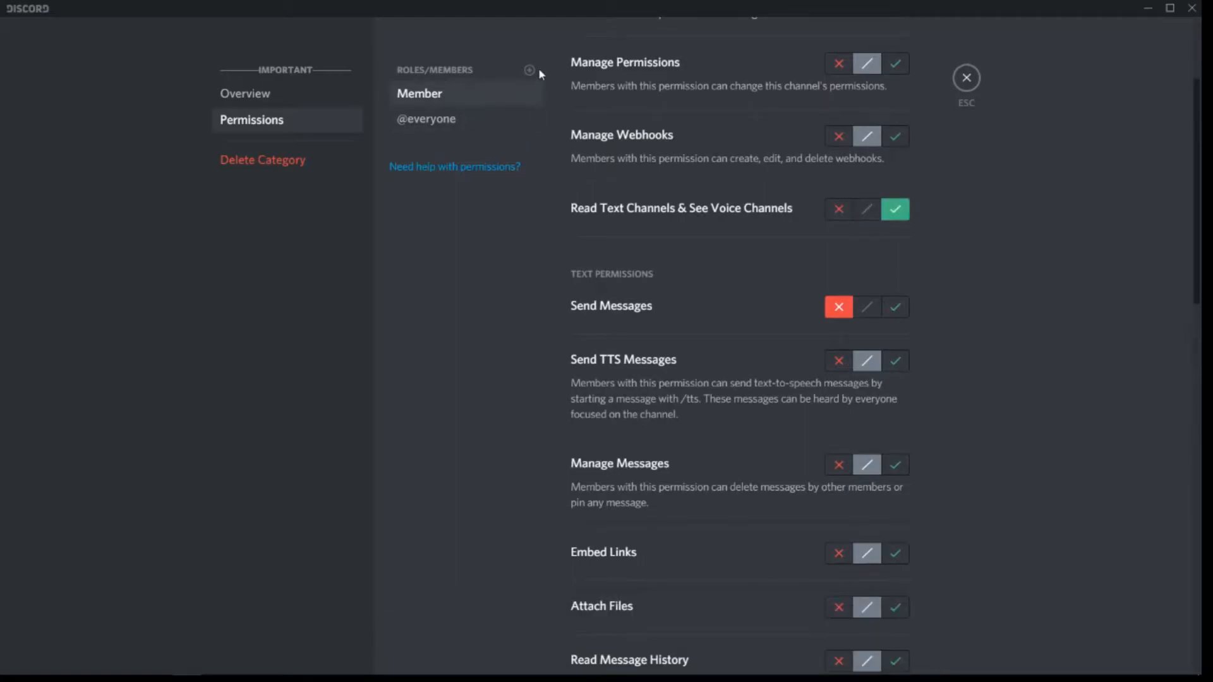
Add the Helper, Moderator and Admin roles to the Important category's permissions
click(531, 71)
scroll(443, 316, down, 3)
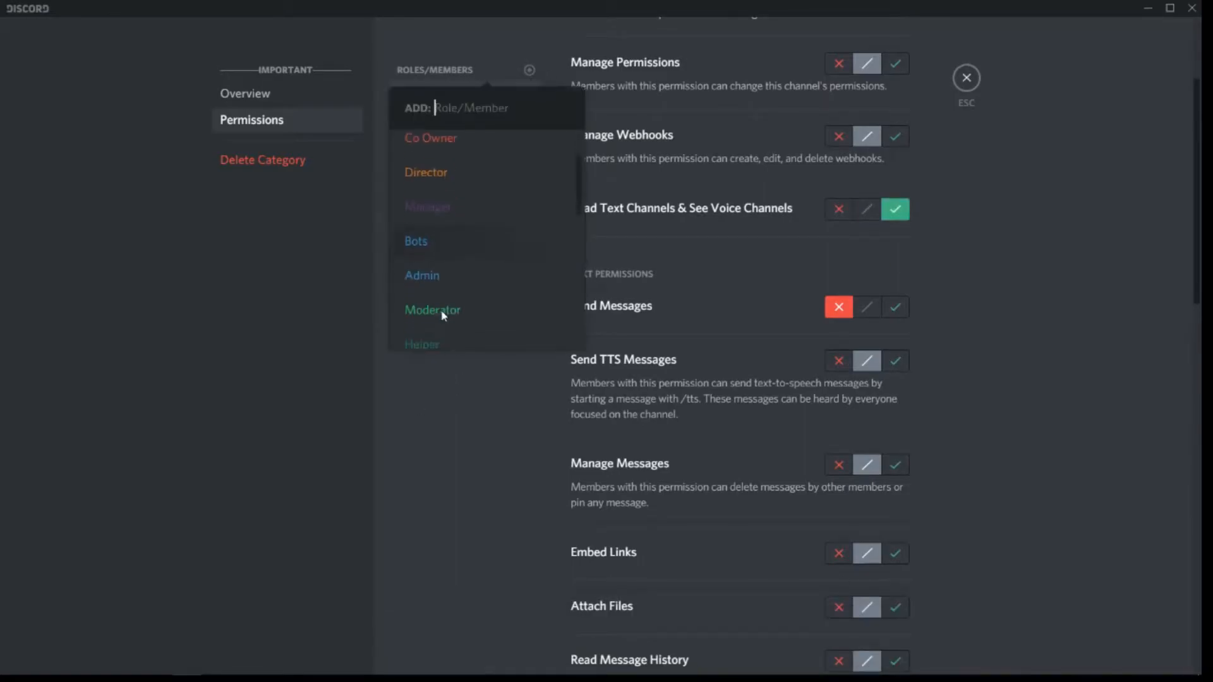
click(428, 295)
click(529, 72)
scroll(420, 300, down, 2)
click(442, 155)
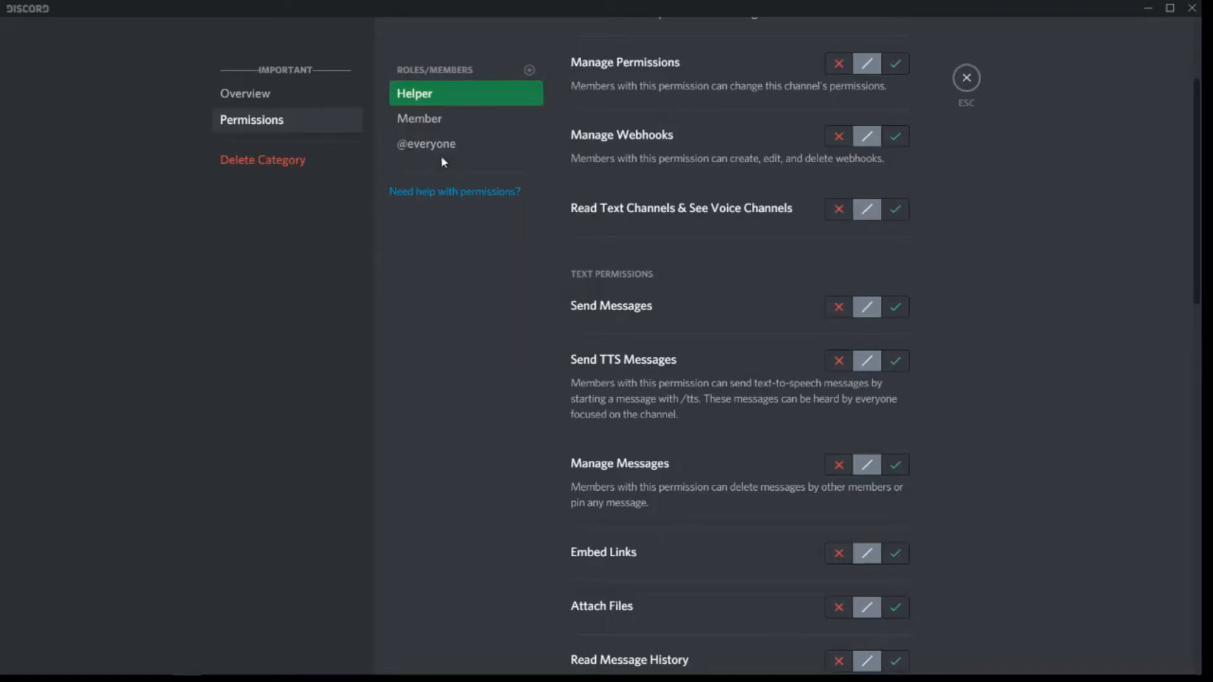
click(529, 70)
scroll(462, 259, down, 2)
click(444, 272)
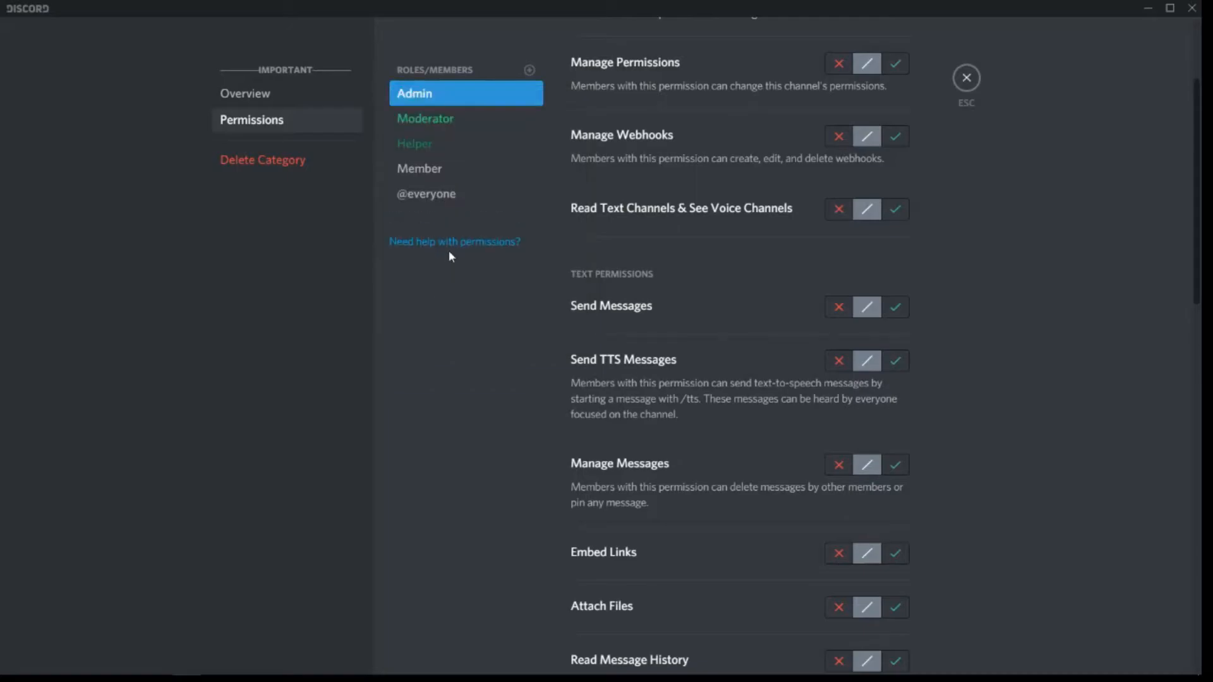
Allow Admin to read channels and send messages, allow Moderator to read channels but deny Send Messages, and save
click(889, 313)
click(893, 212)
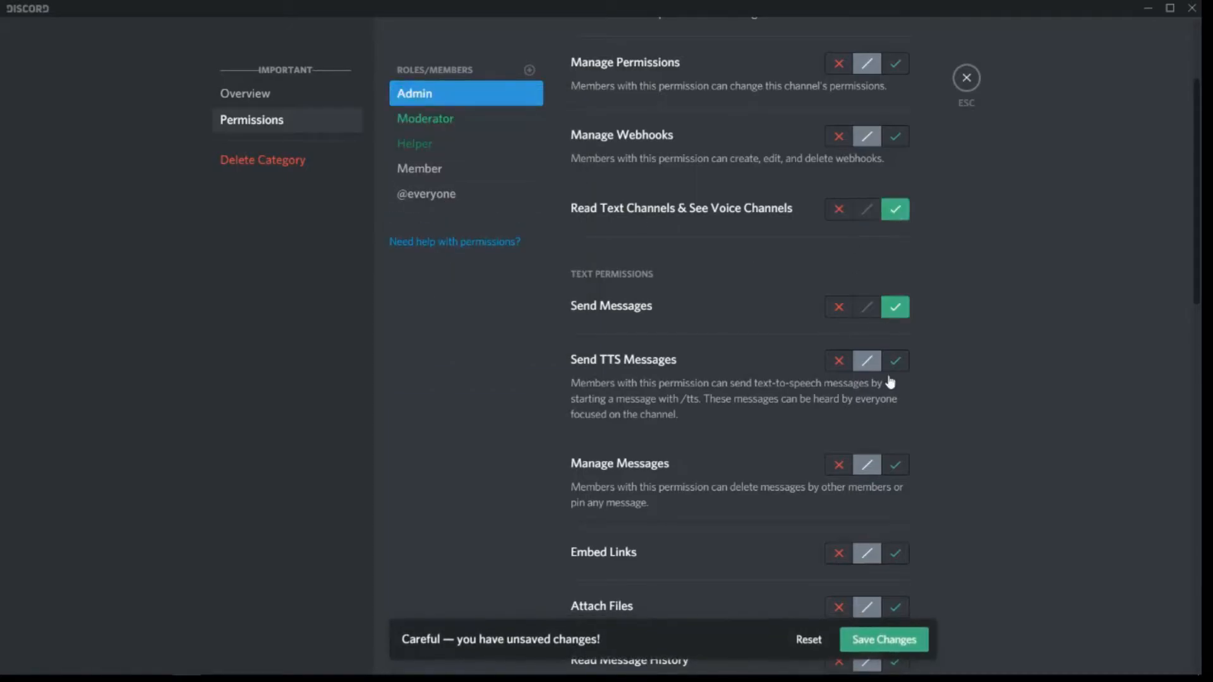
click(466, 122)
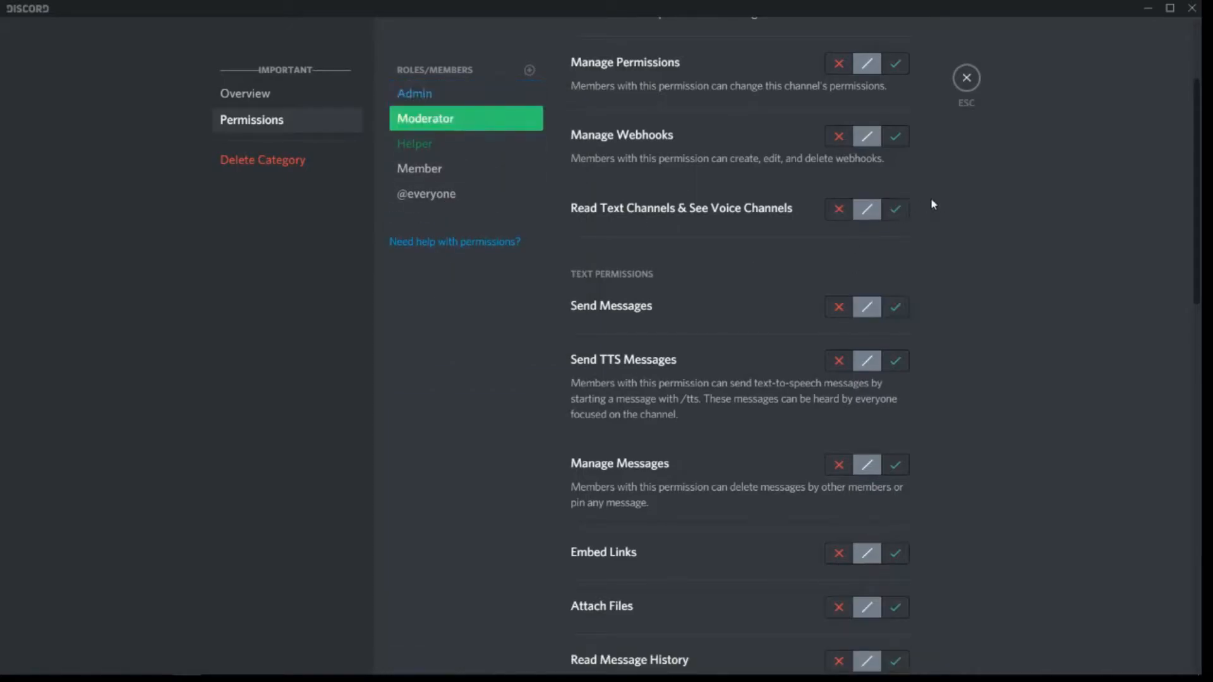
click(894, 211)
click(838, 308)
click(885, 640)
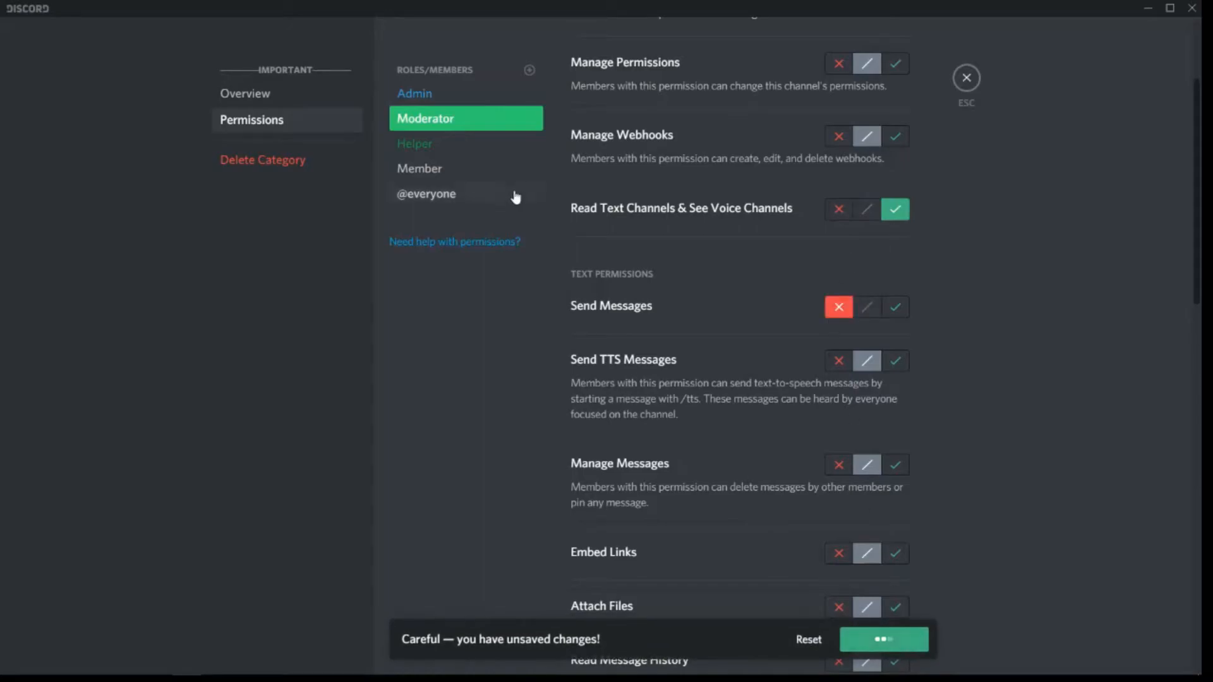
Allow Helper Read Text Channels & See Voice Channels, deny Send Messages, save, and close the category settings
click(446, 144)
click(896, 209)
click(839, 307)
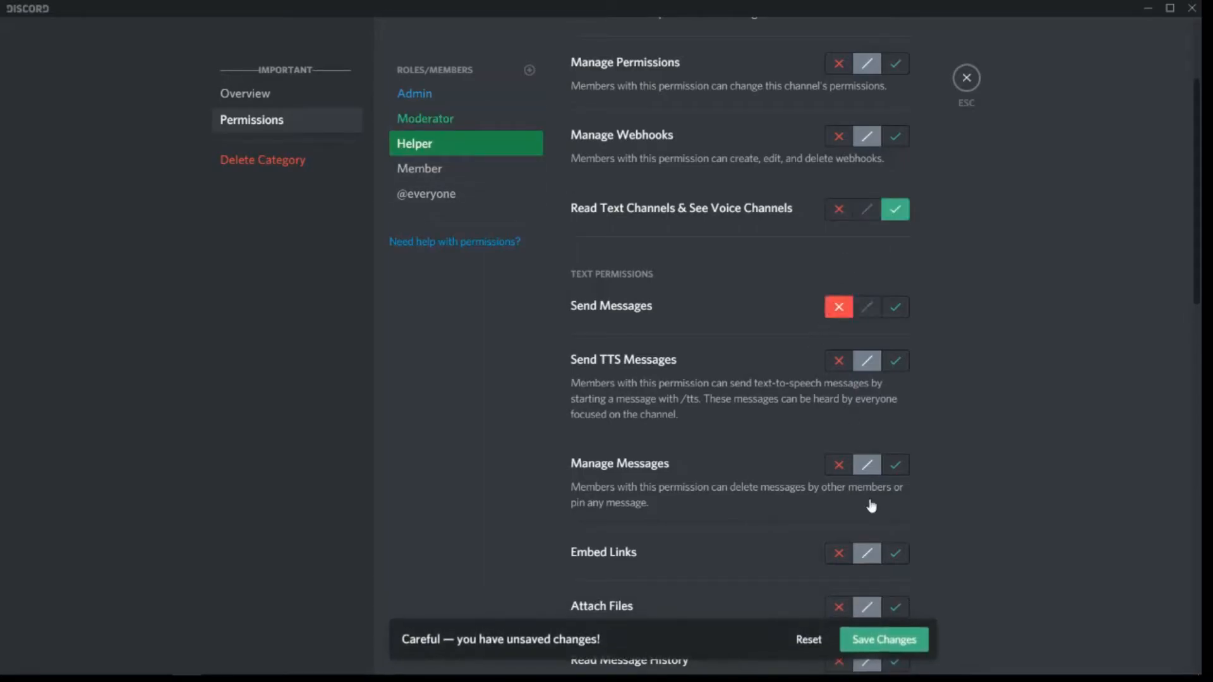
click(884, 615)
click(967, 78)
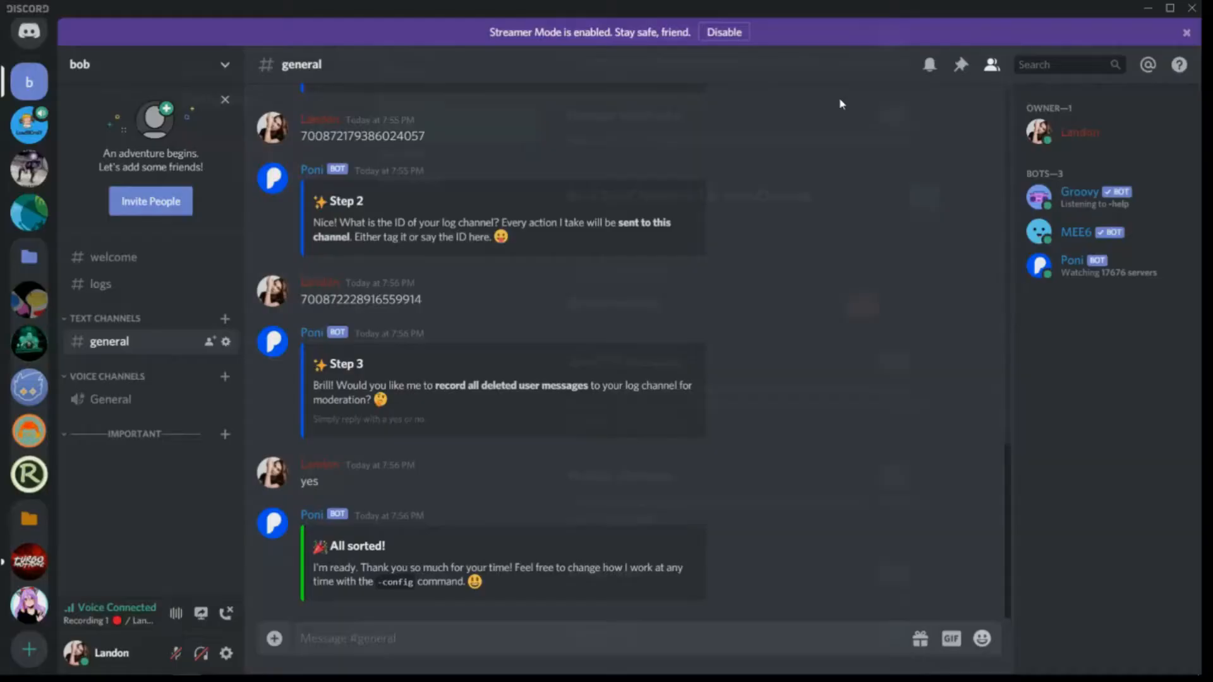
Move the welcome channel into the Important category and sync its permissions with the category
drag(112, 256, 124, 438)
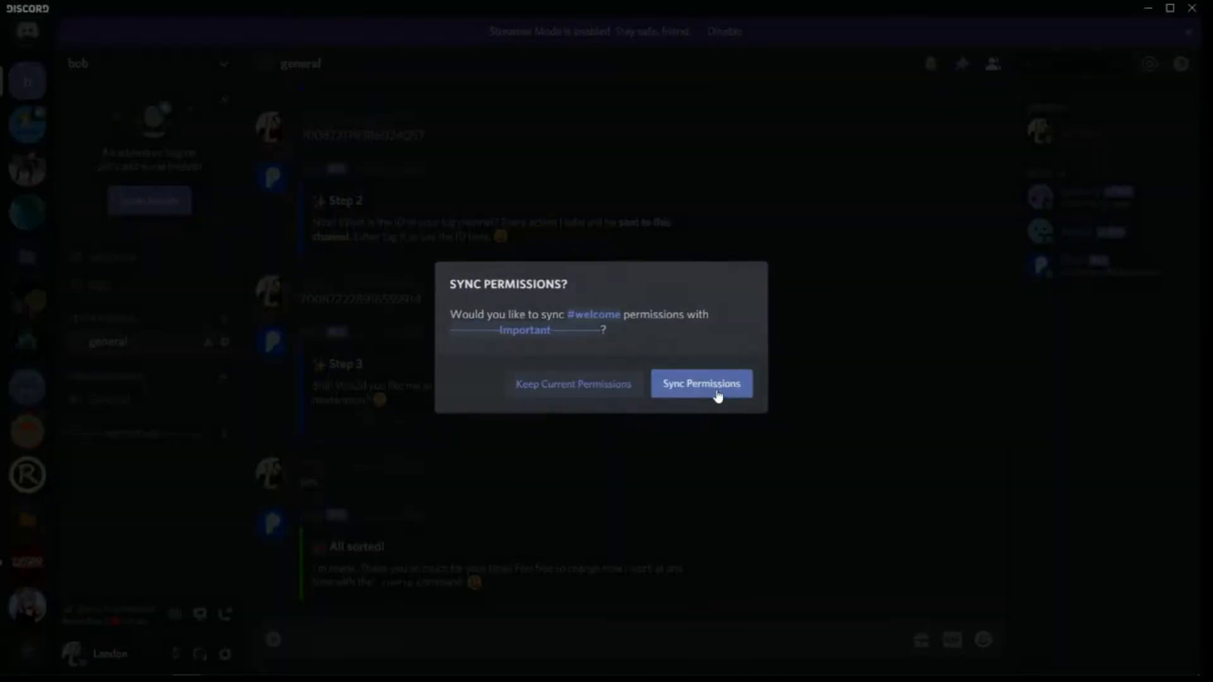
click(718, 397)
Copy the 👋welcome channel name from the LandMCraft Network server's channel settings and return to the bob server
click(15, 114)
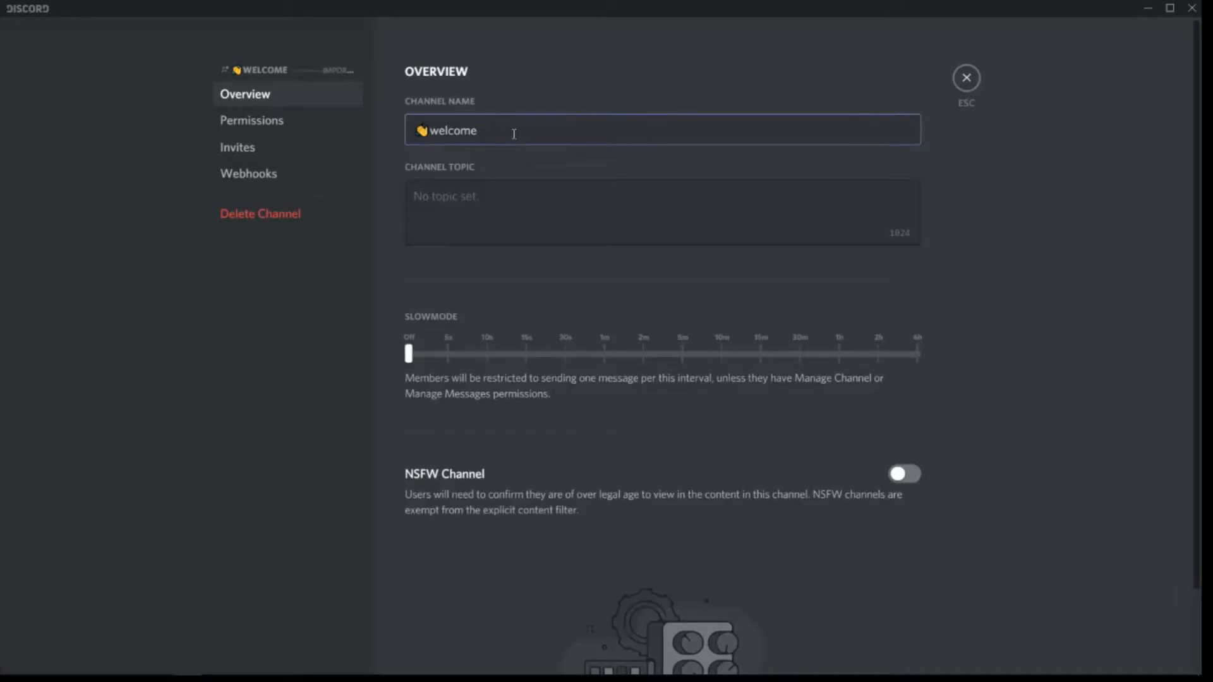
double_click(512, 133)
key(ctrl+c)
right_click(453, 130)
click(493, 203)
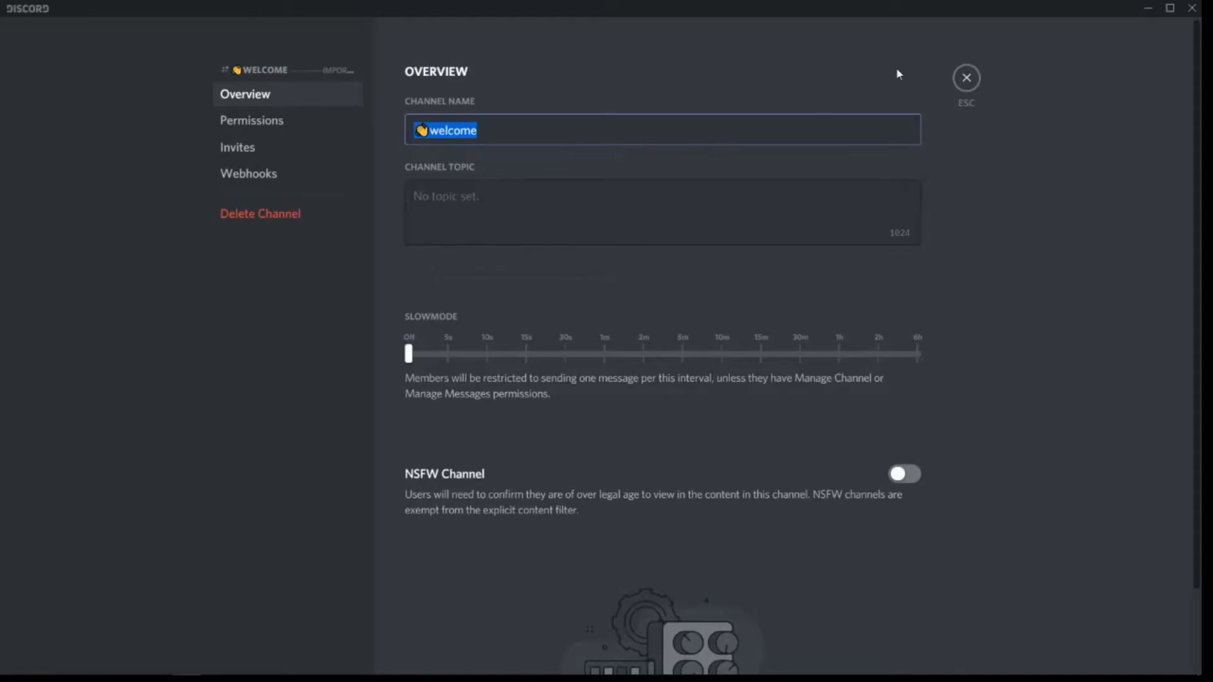
click(955, 78)
click(965, 79)
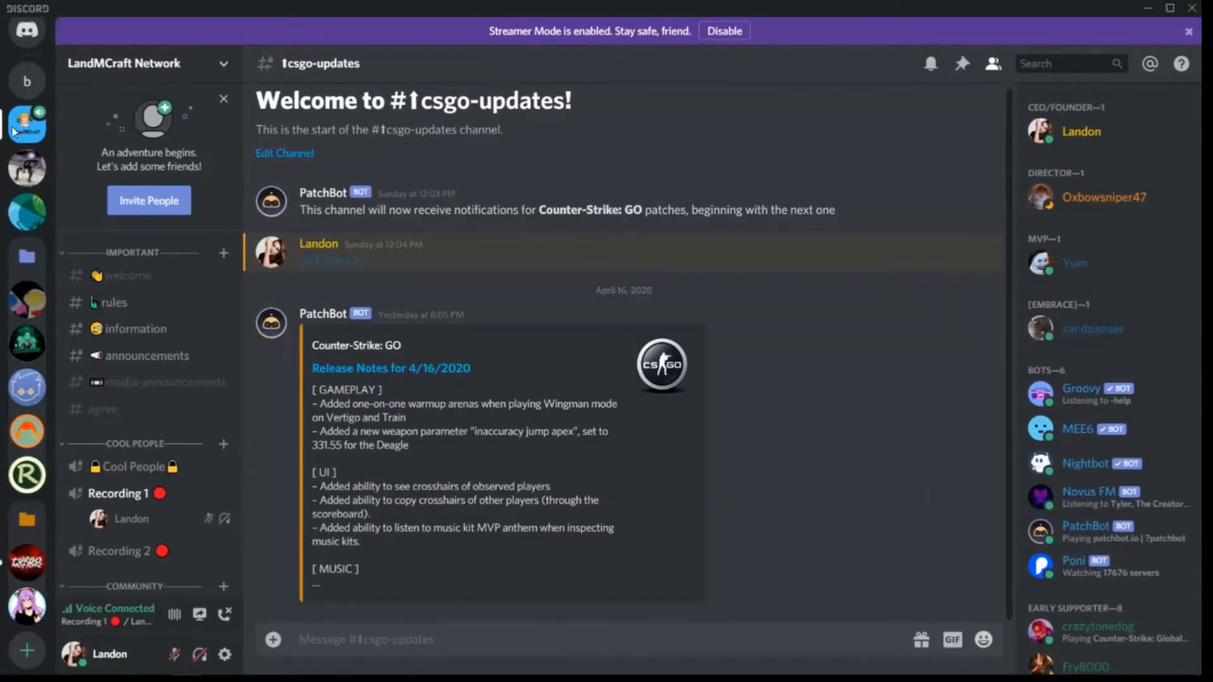
click(28, 81)
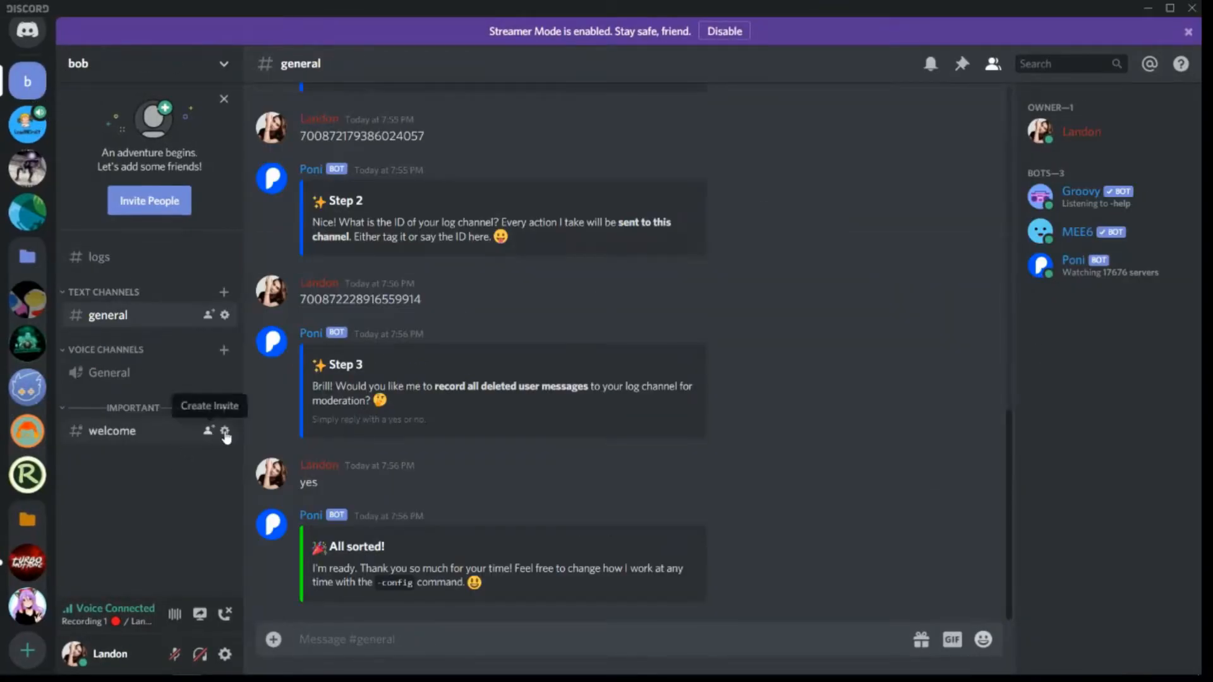
Rename the welcome channel to the copied 👋welcome, save the change, and close the channel settings
click(225, 431)
double_click(496, 132)
right_click(496, 132)
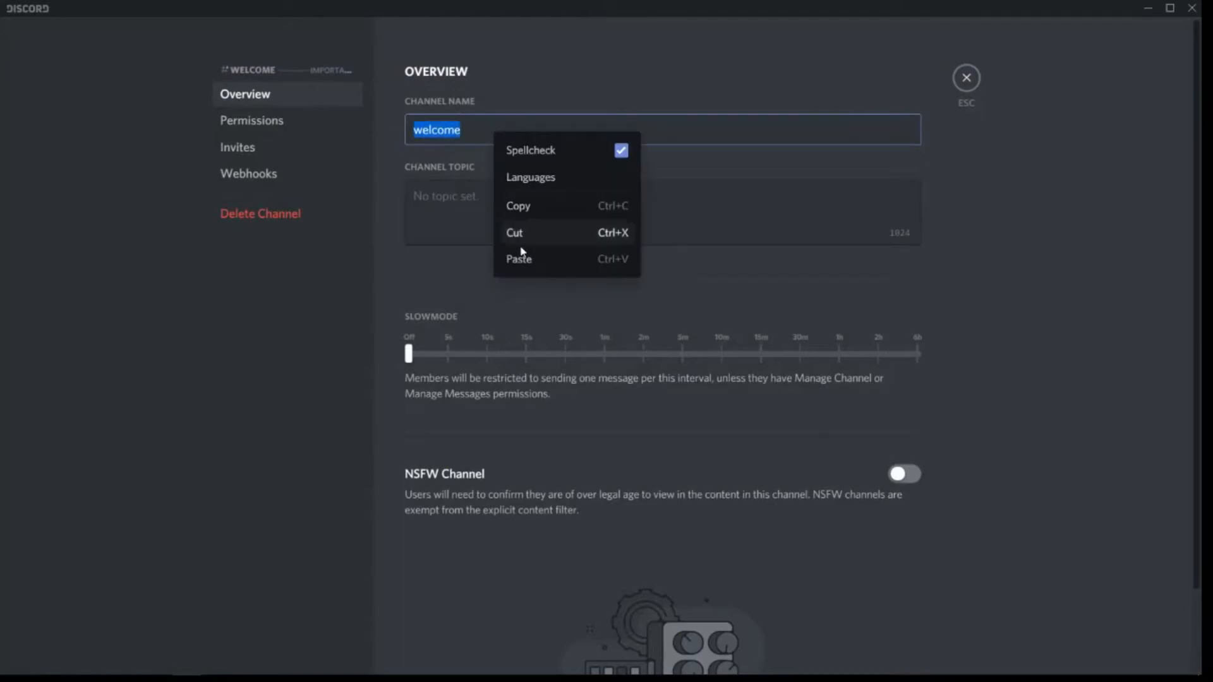
click(523, 260)
click(878, 640)
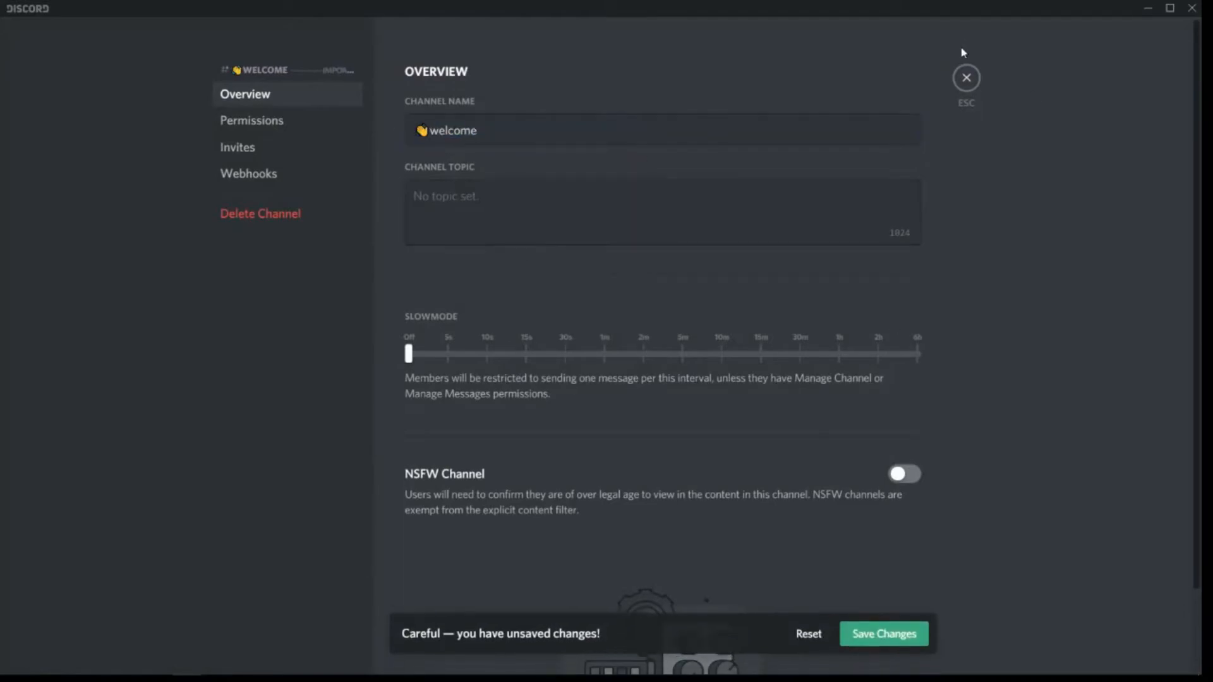
click(965, 78)
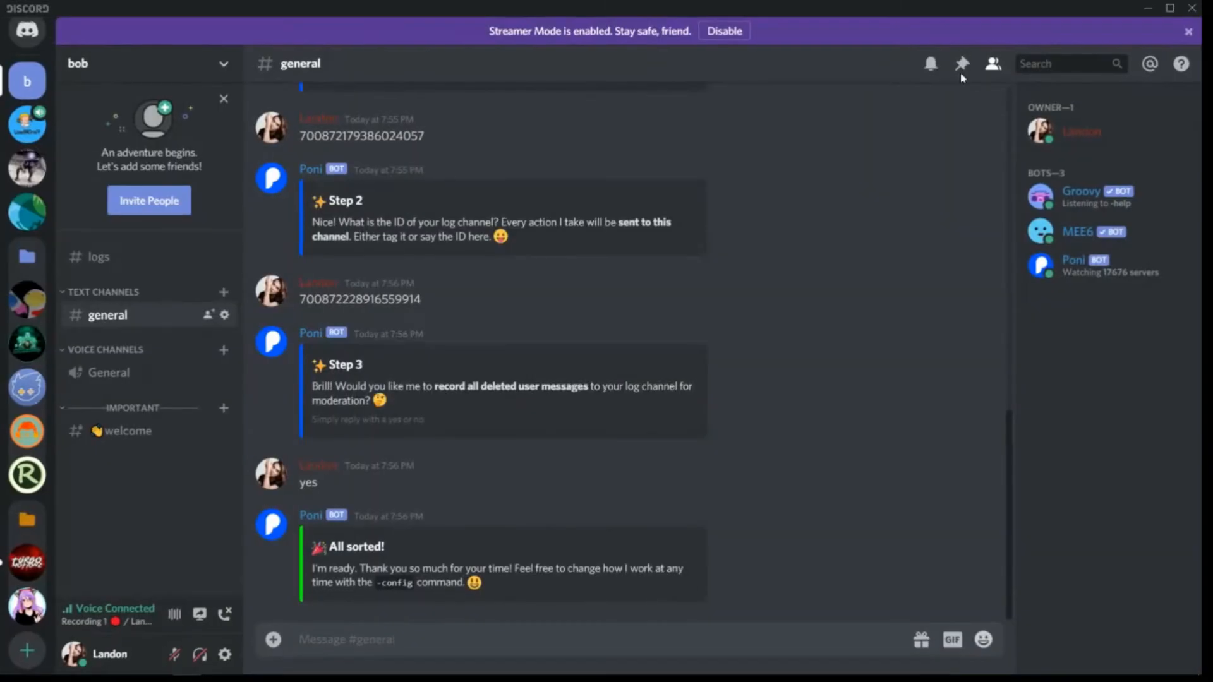
Copy the emoji rules channel name from the LandMCraft Network server's channel settings and return to the bob server
click(27, 113)
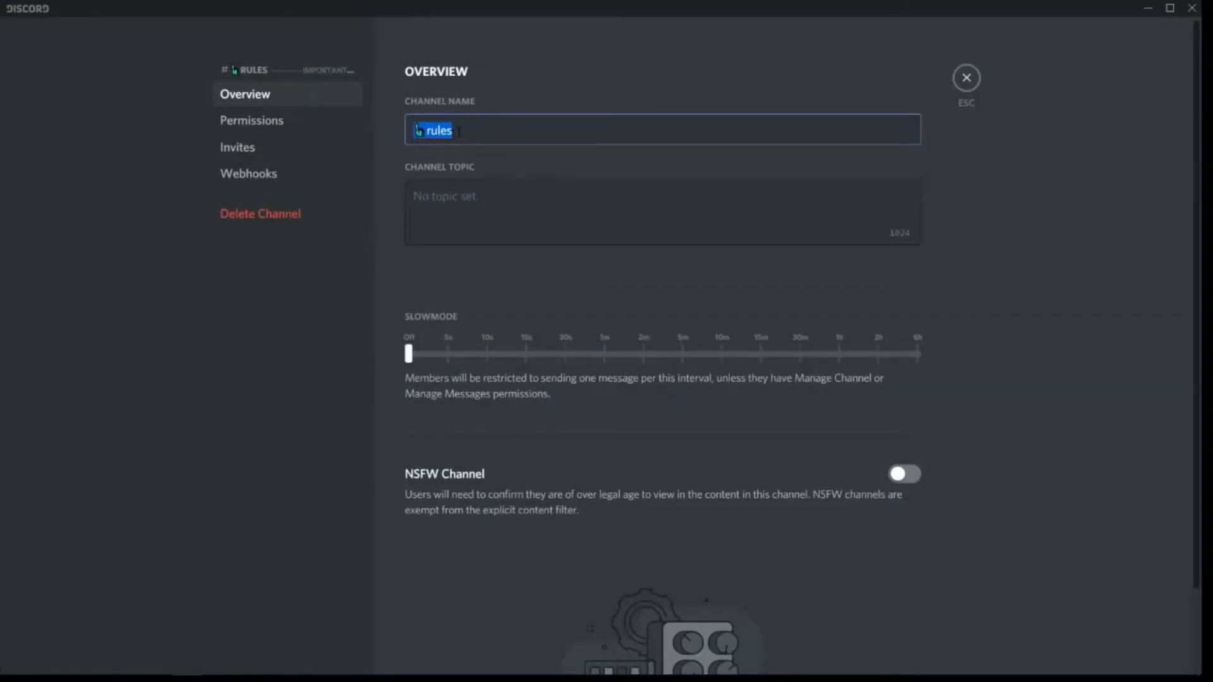
right_click(459, 131)
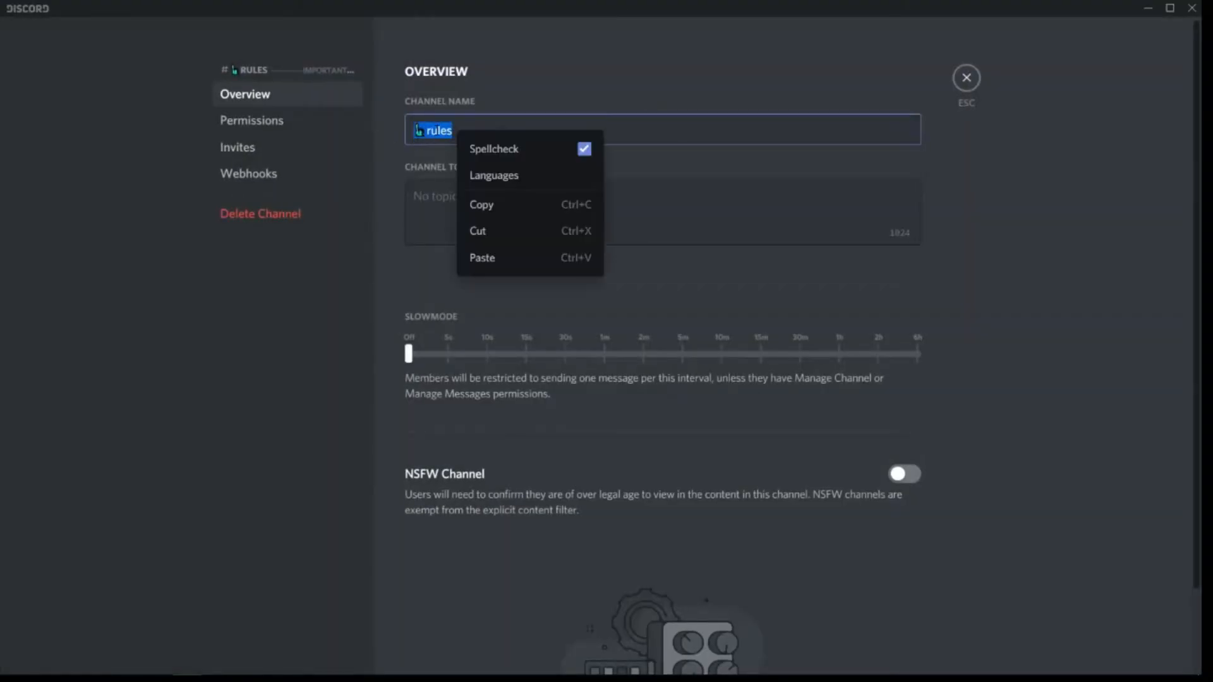
click(488, 207)
click(967, 77)
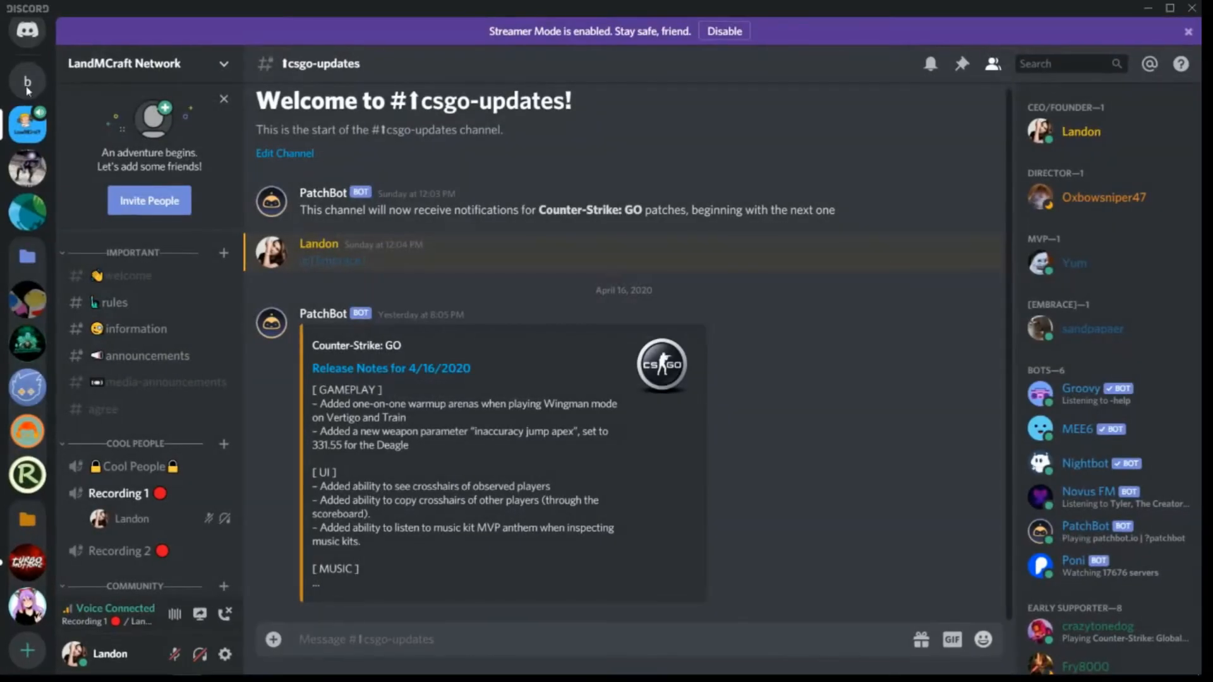
click(26, 83)
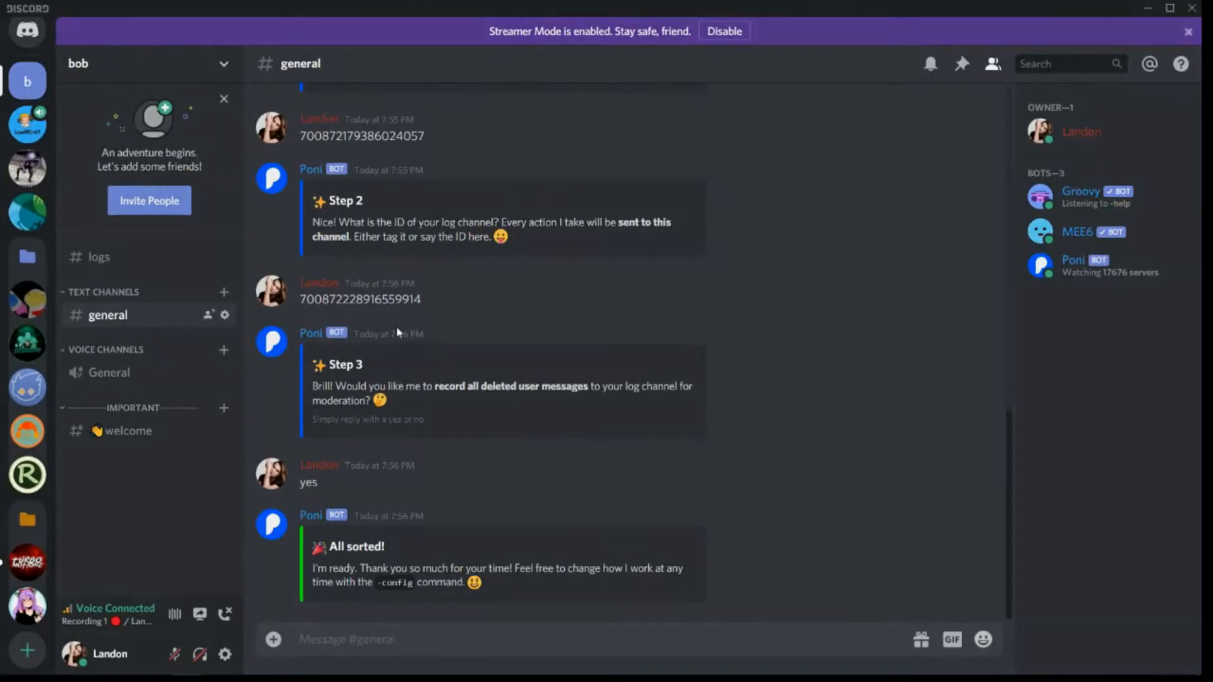
Create a text channel in the Important category using the copied emoji rules name
click(223, 409)
right_click(469, 355)
click(499, 419)
click(701, 491)
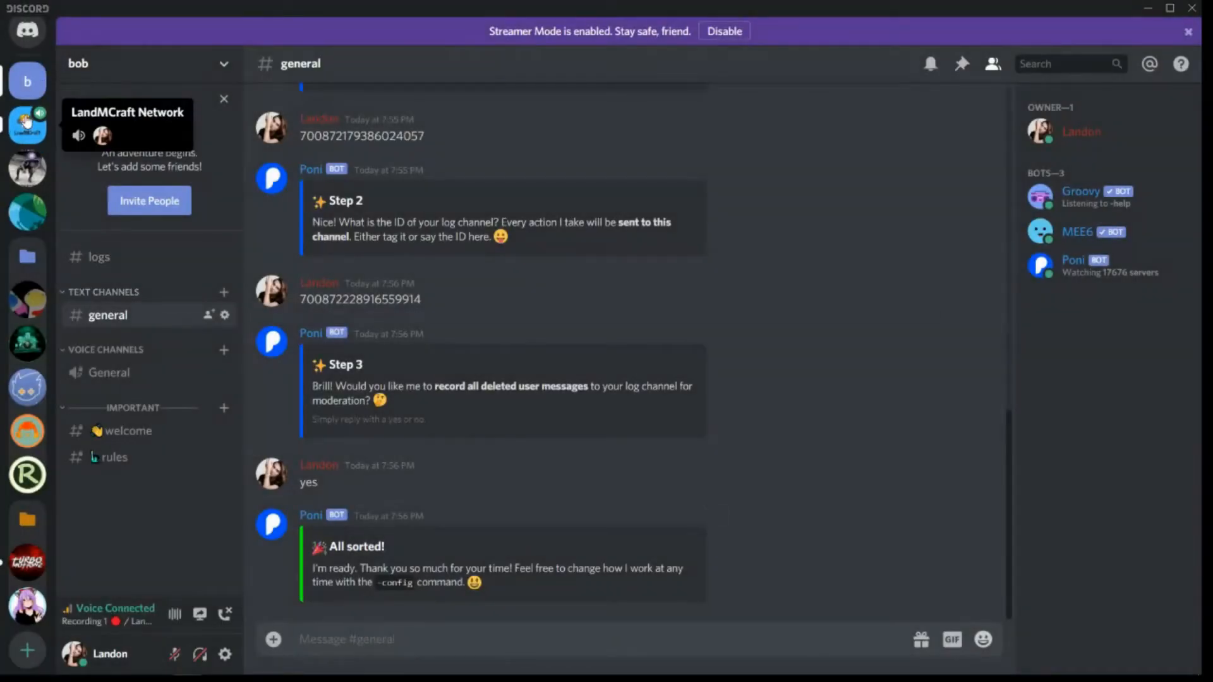
Copy the emoji information channel name from the LandMCraft Network server's channel settings and return to the bob server
click(27, 123)
click(225, 329)
triple_click(561, 135)
right_click(436, 131)
click(466, 198)
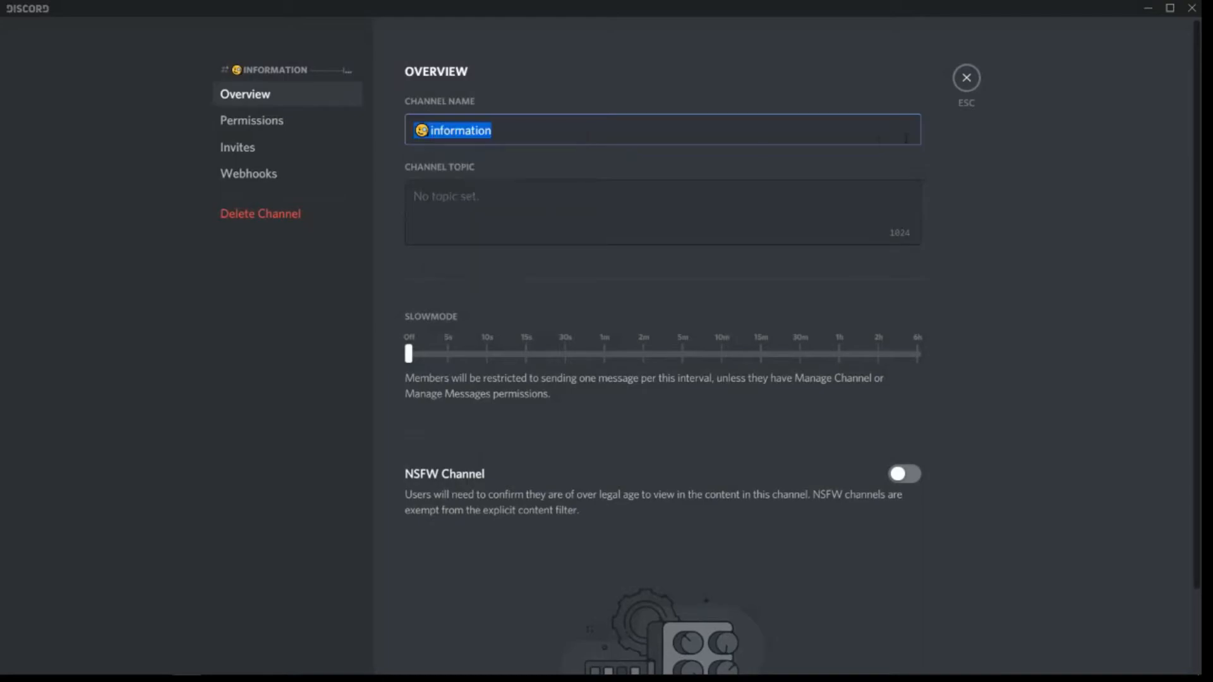
click(961, 86)
click(27, 81)
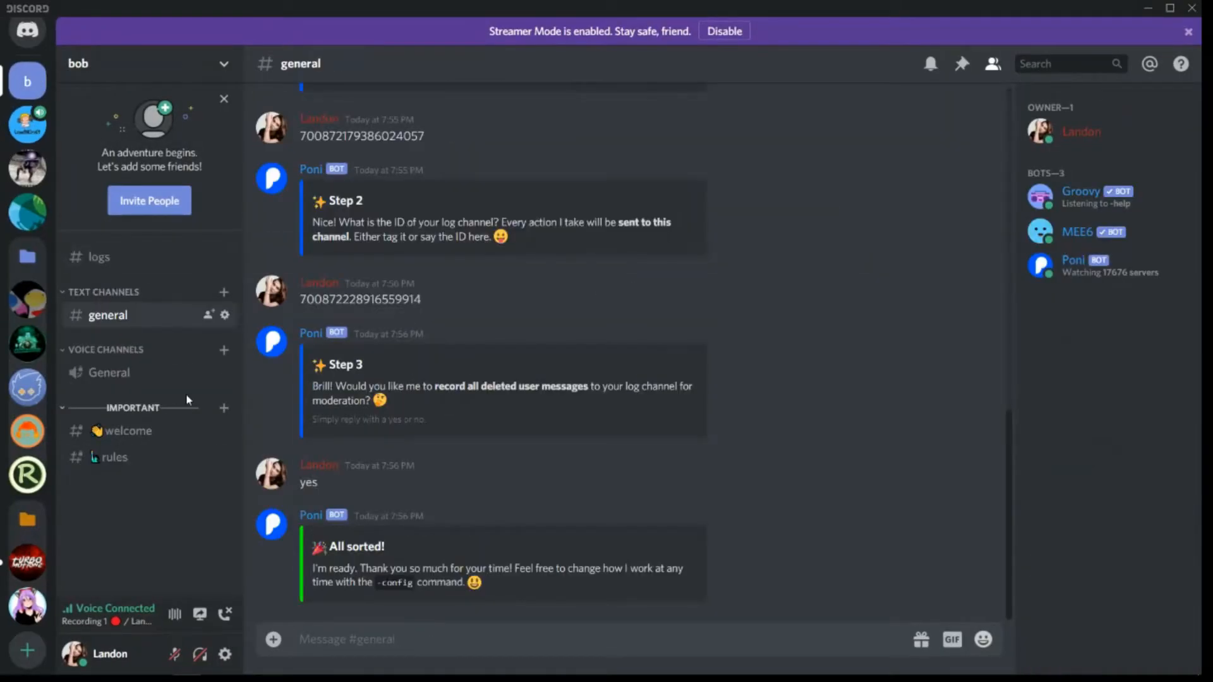
Create a text channel in the Important category using the copied emoji information name
click(224, 407)
right_click(466, 370)
click(482, 447)
click(732, 493)
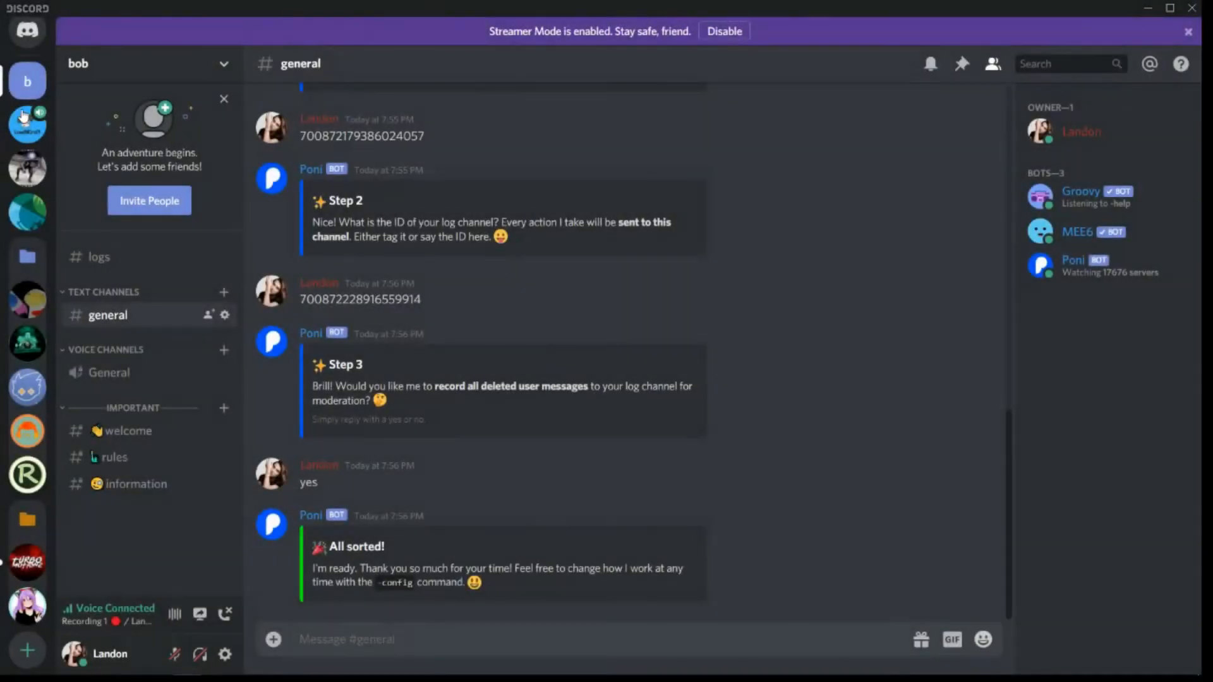
Copy the emoji announcements channel name from the LandMCraft Network server's channel settings and return to the bob server
click(24, 113)
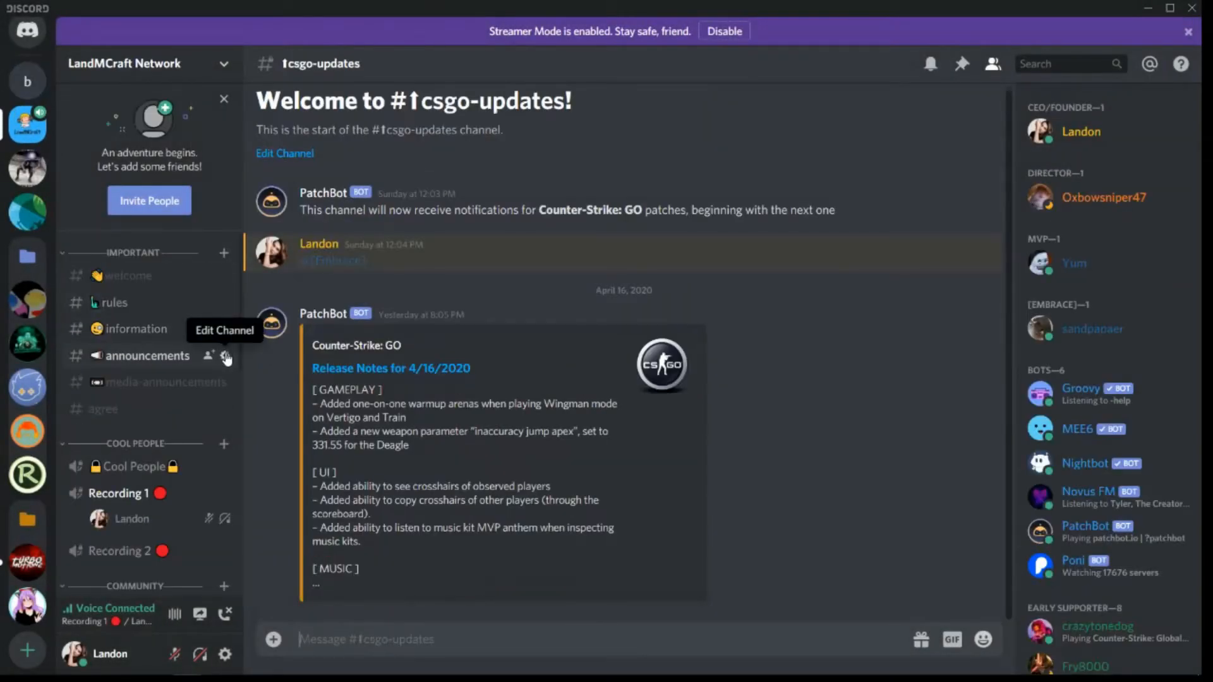
click(225, 357)
key(ctrl+a)
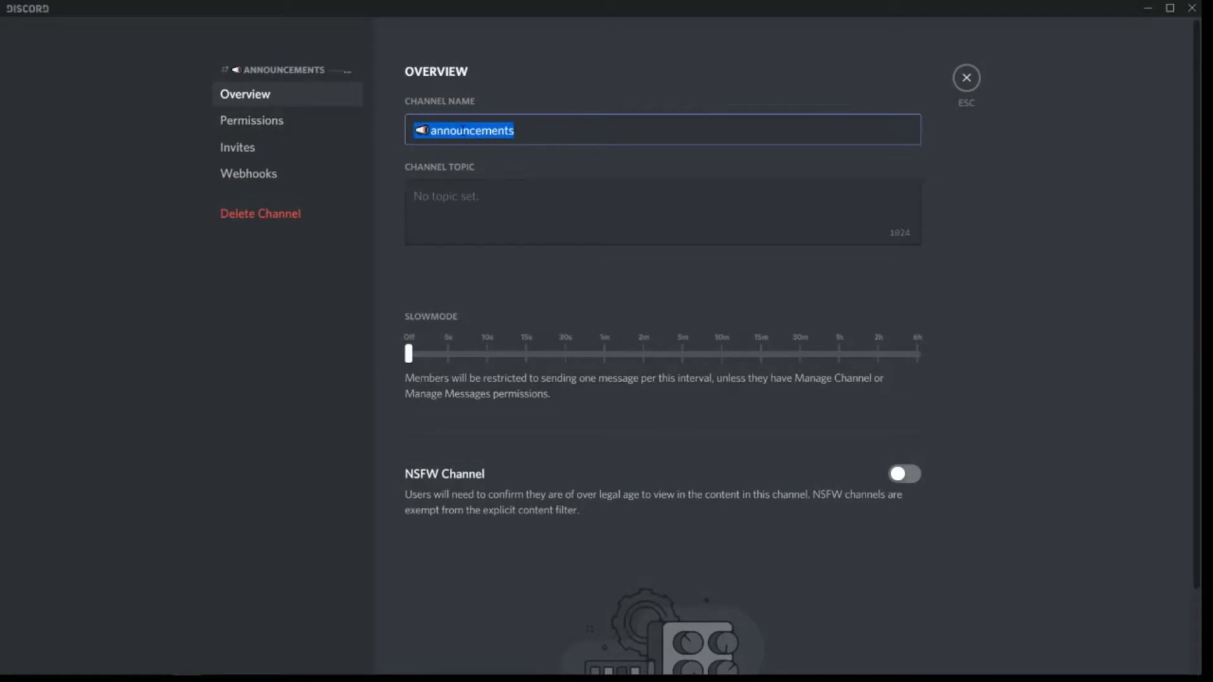
right_click(466, 130)
click(479, 200)
click(967, 78)
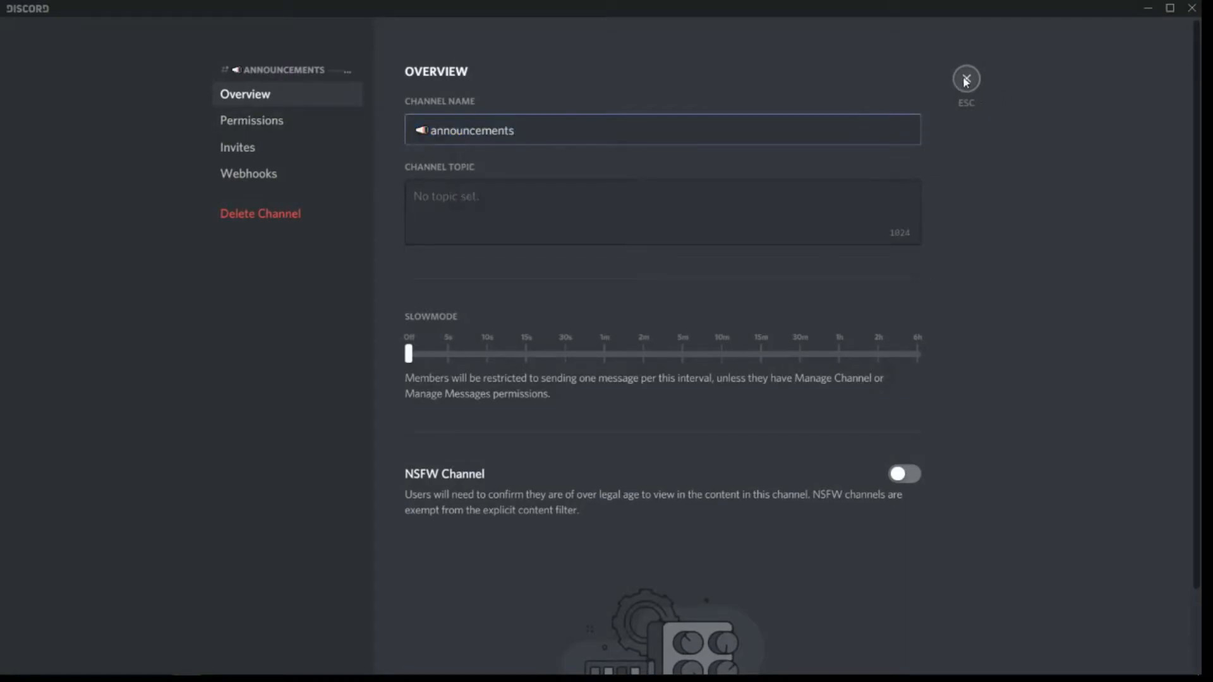
click(28, 80)
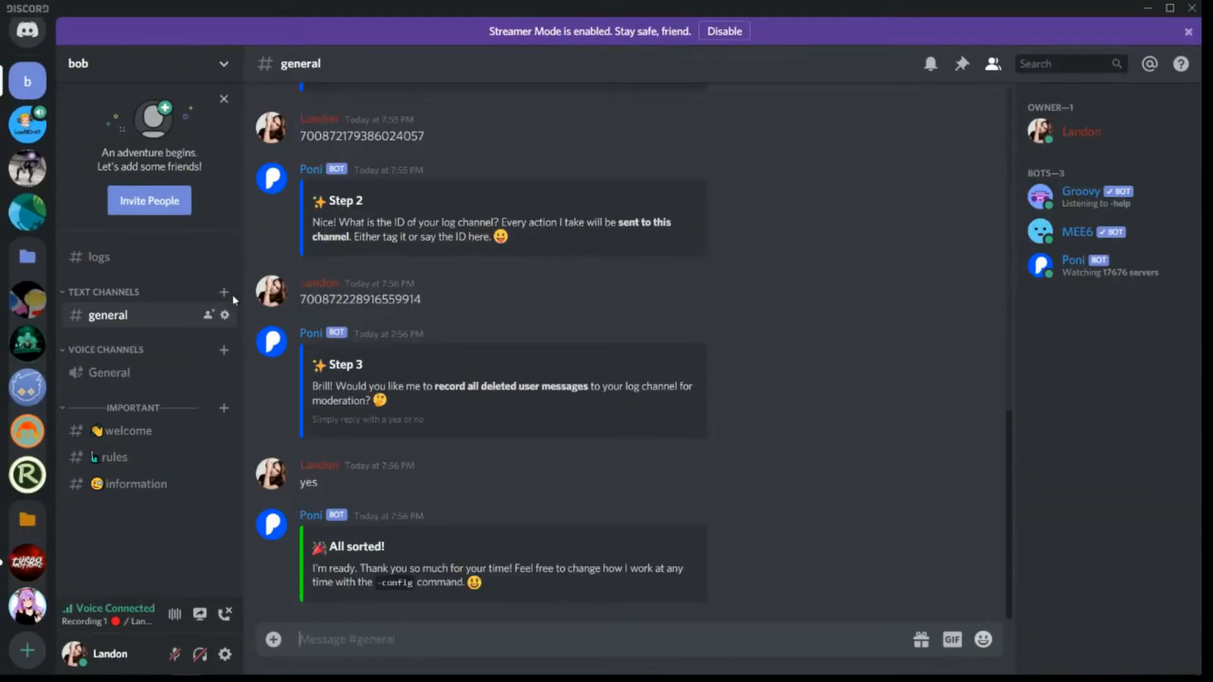
Create a text channel in the Important category using the copied emoji announcements name
click(223, 407)
right_click(504, 358)
click(525, 428)
click(709, 490)
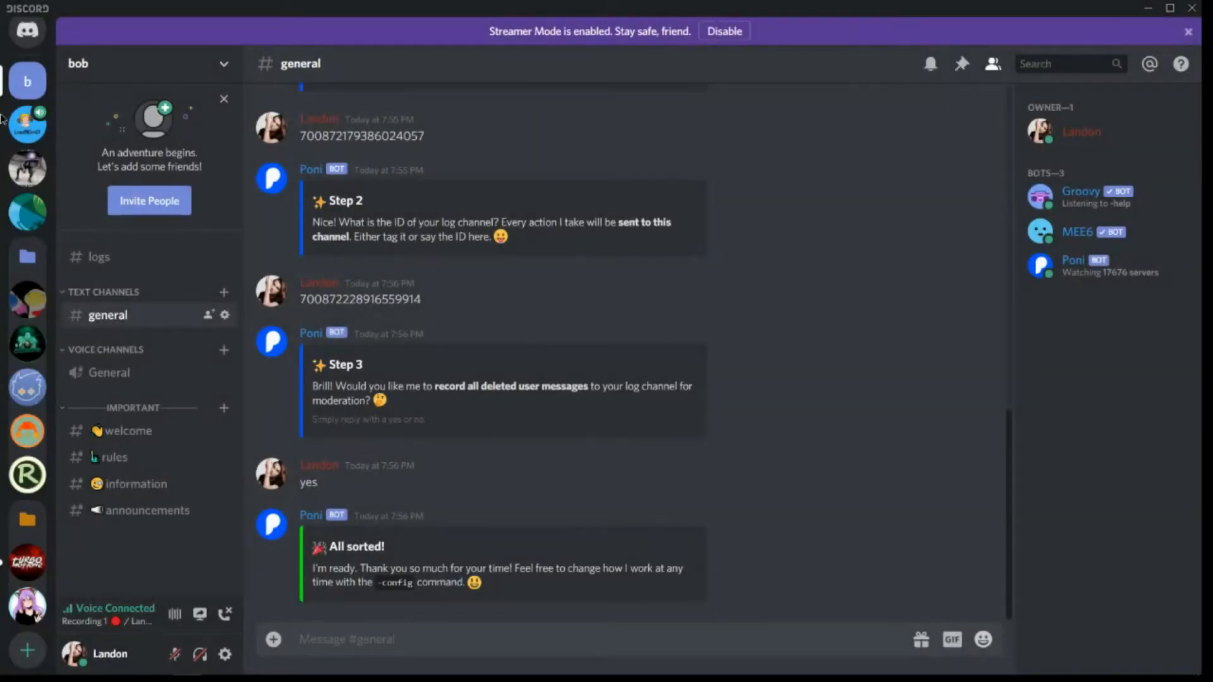
Look through the posts in the LandMCraft Network server's media-announcements channel and return to the bob server
click(13, 122)
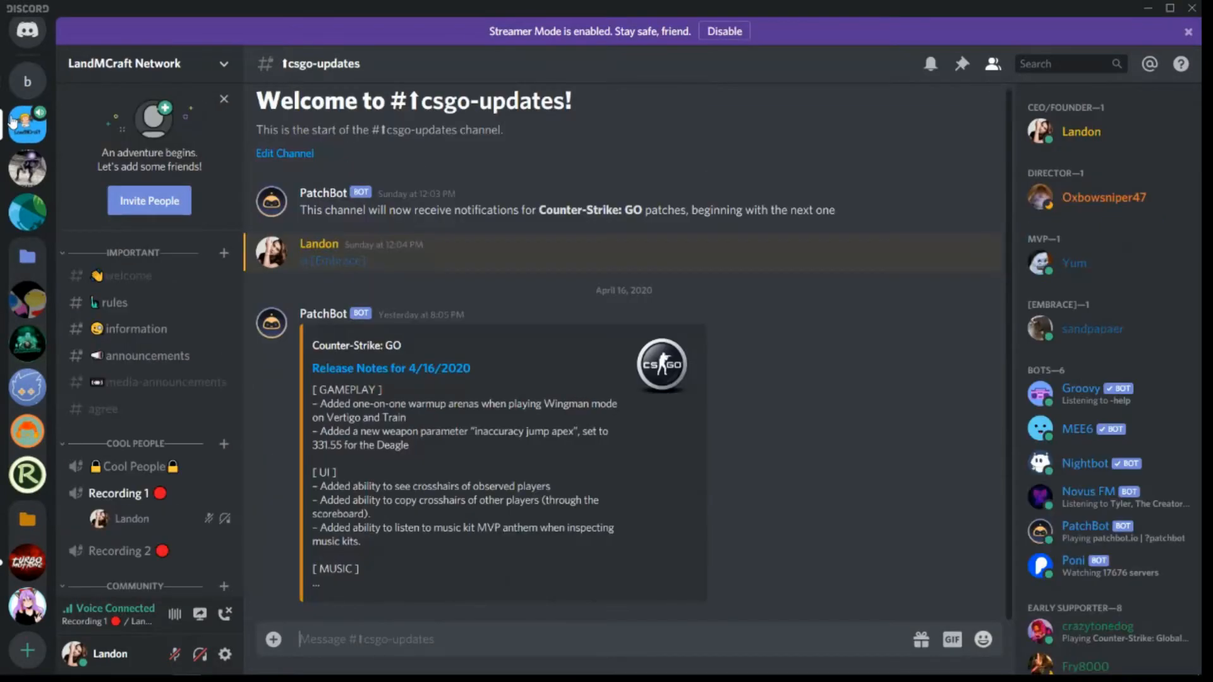
click(138, 379)
scroll(234, 357, down, 3)
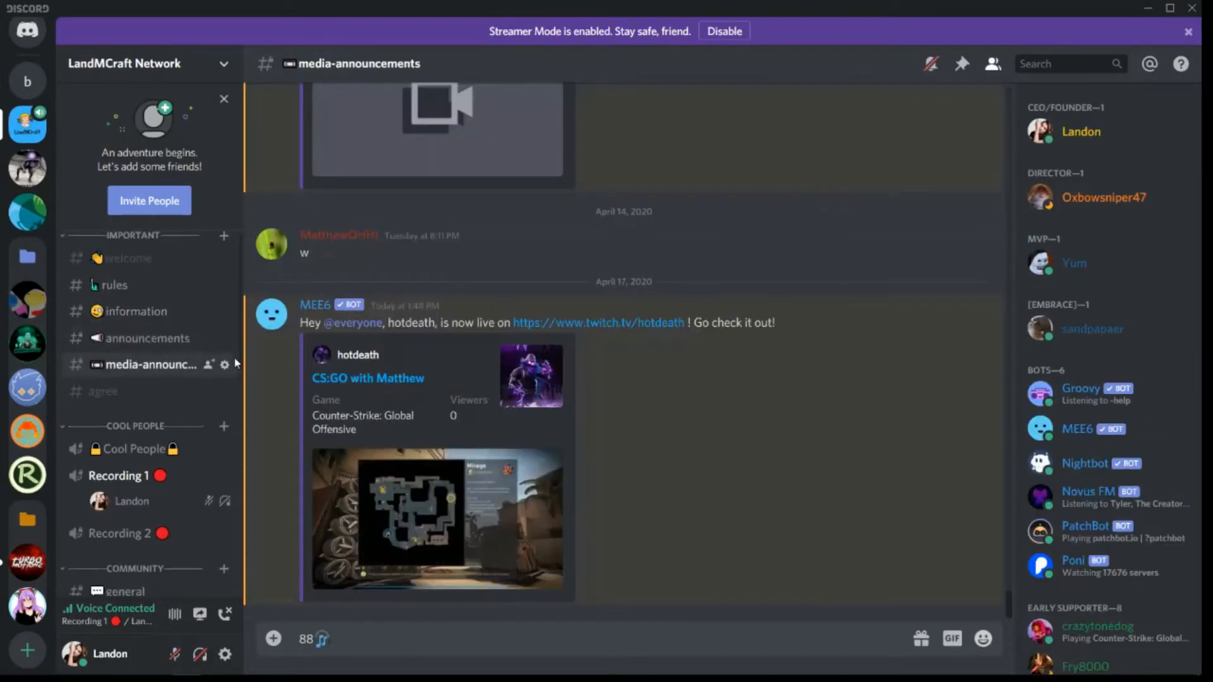
scroll(446, 452, up, 5)
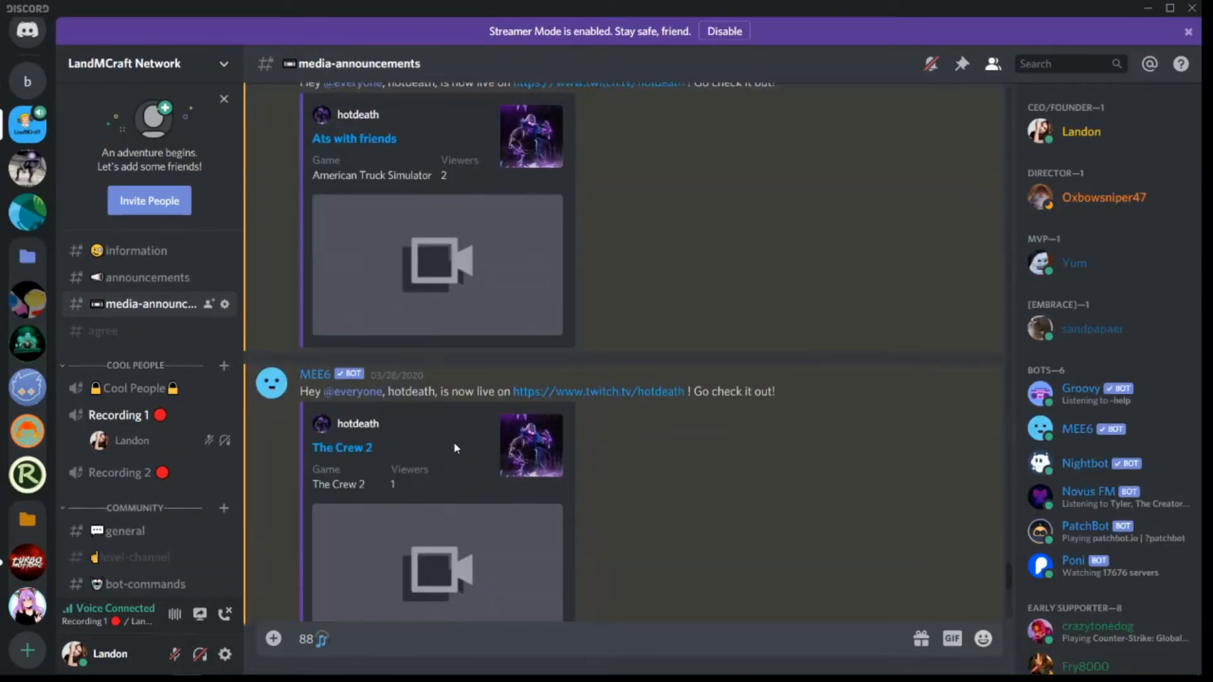
scroll(447, 451, up, 5)
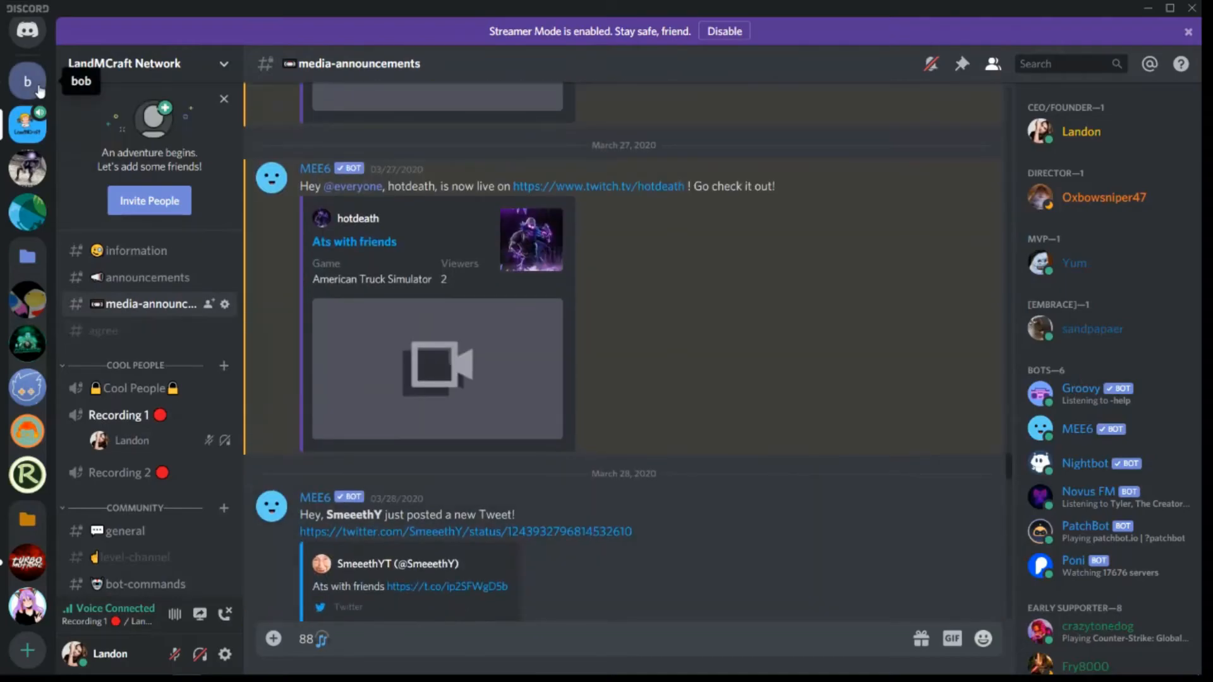
click(38, 90)
Move the Important category above Text Channels and create a text channel named agree in it
drag(166, 407, 129, 287)
click(224, 294)
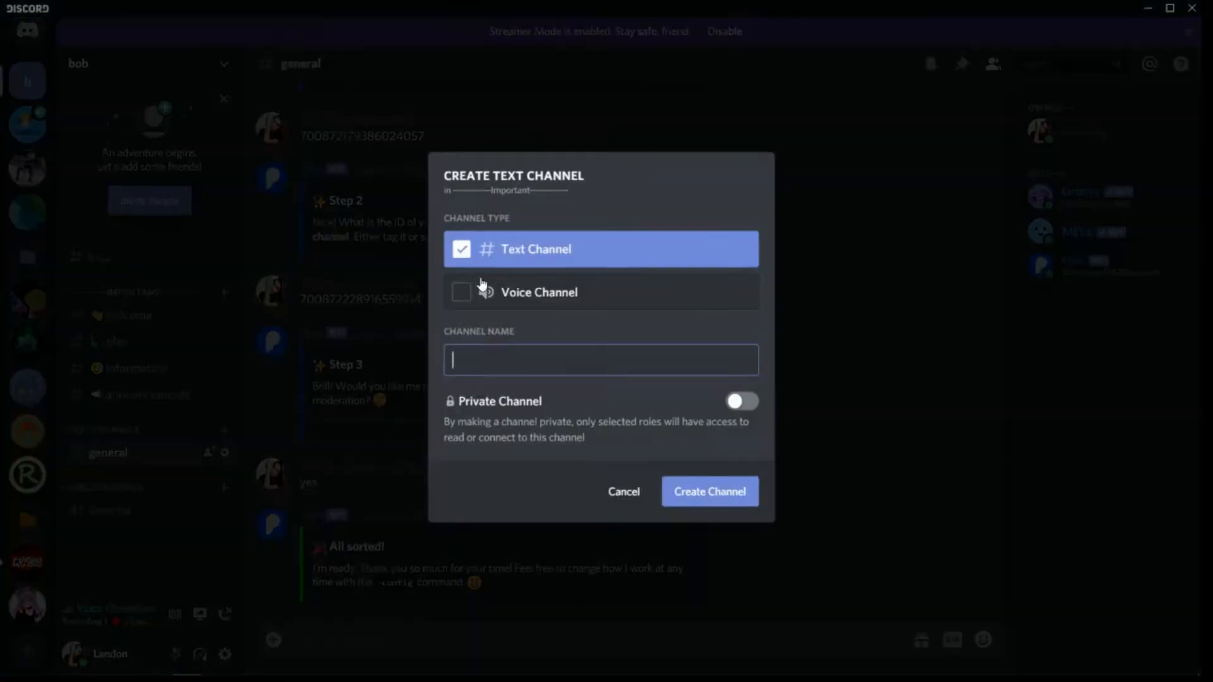
key(Return)
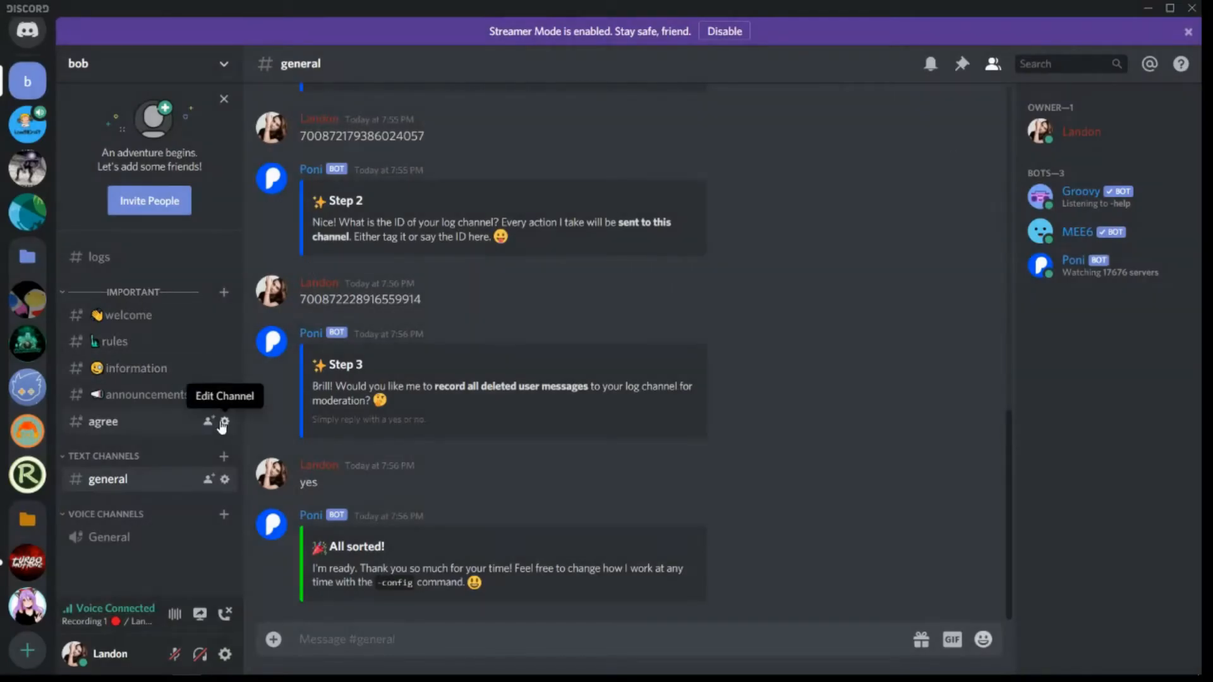
In the agree channel's permissions, deny Read Messages for the Member role and save
click(225, 422)
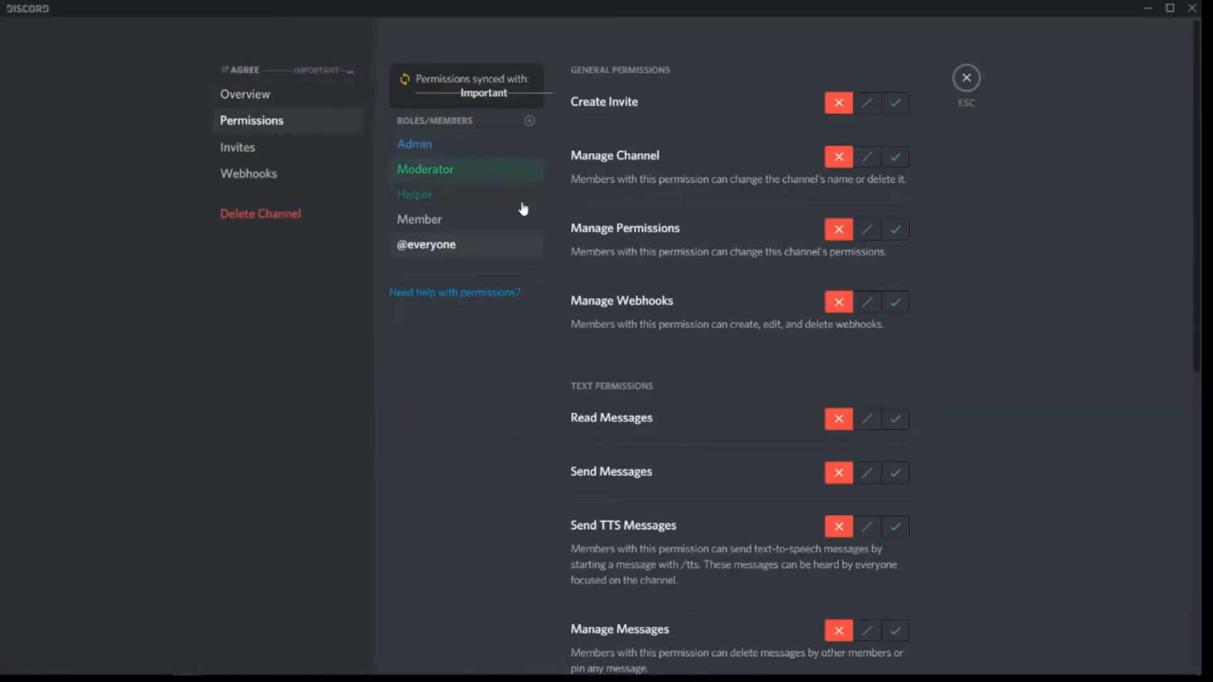
click(469, 222)
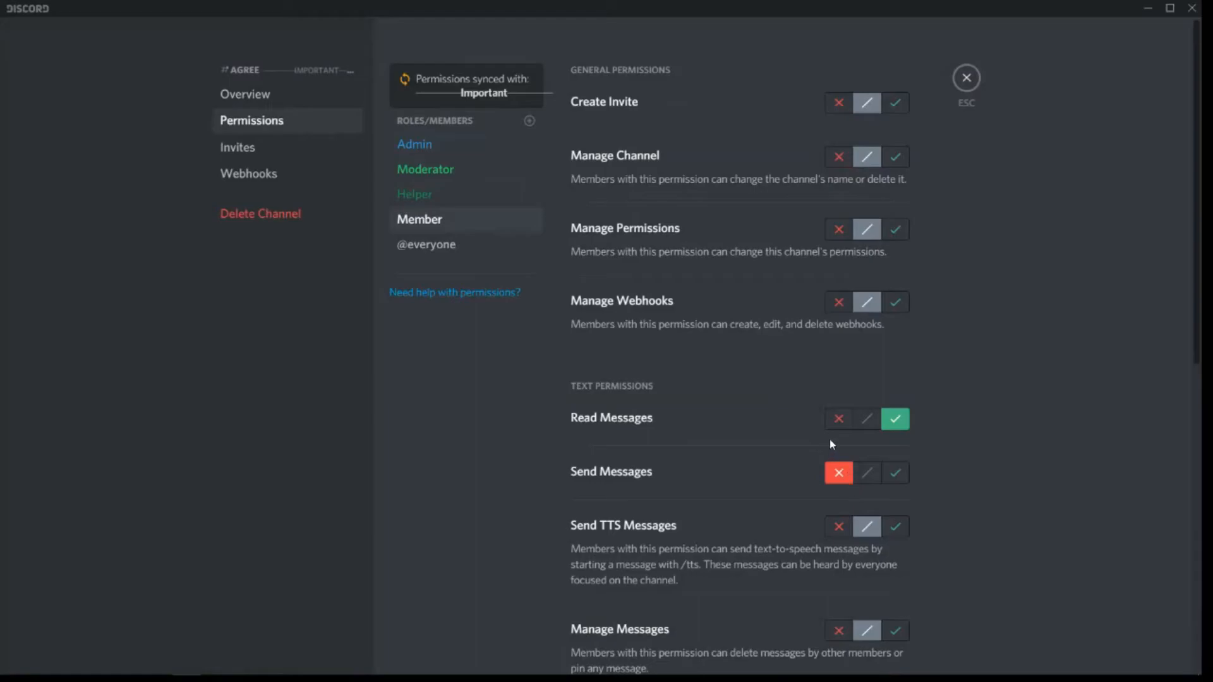
click(838, 419)
click(884, 633)
click(477, 279)
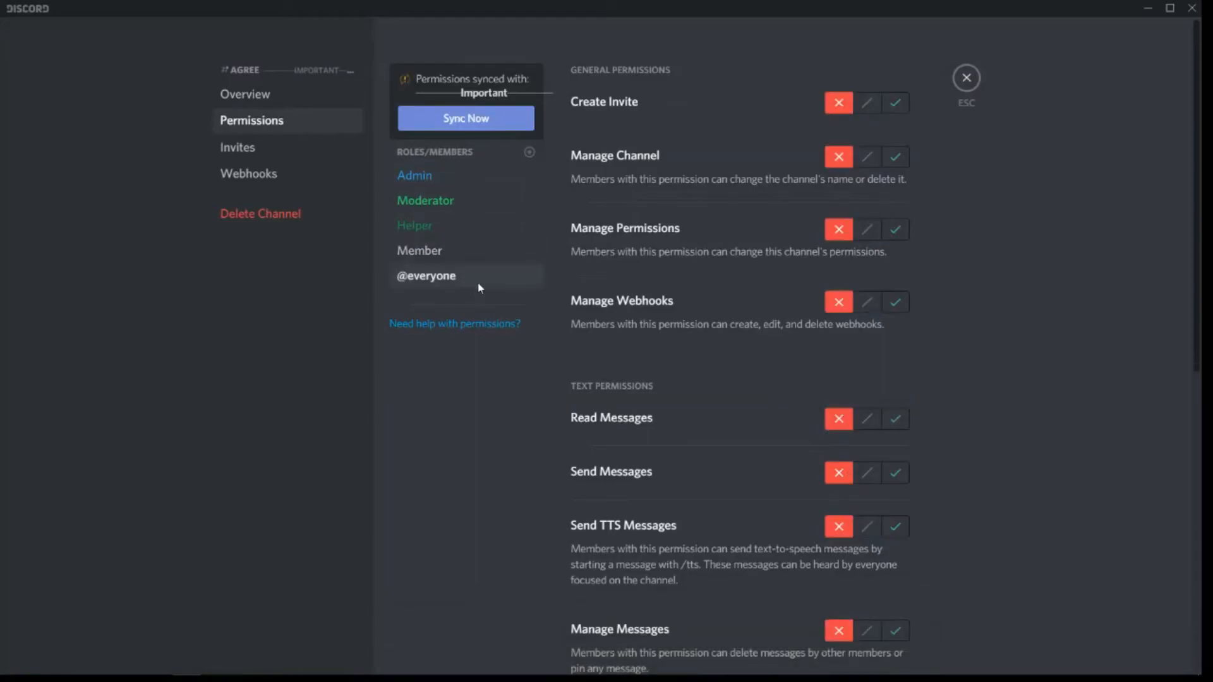
click(896, 420)
click(896, 473)
click(887, 638)
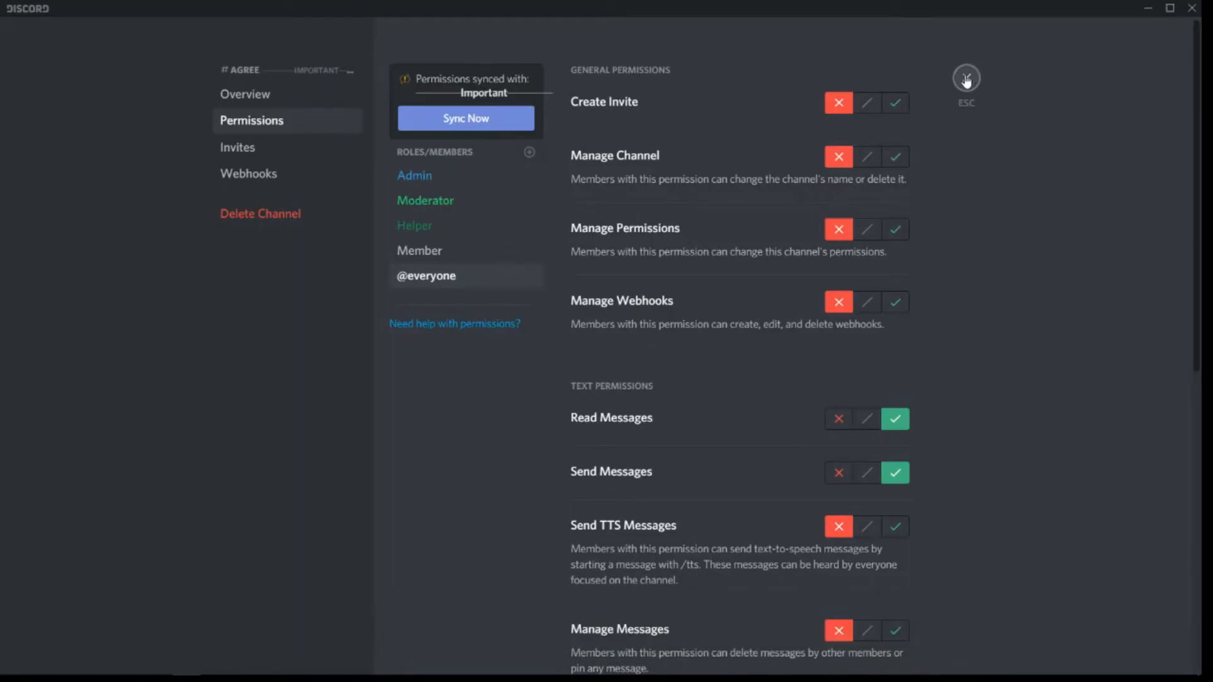
click(967, 78)
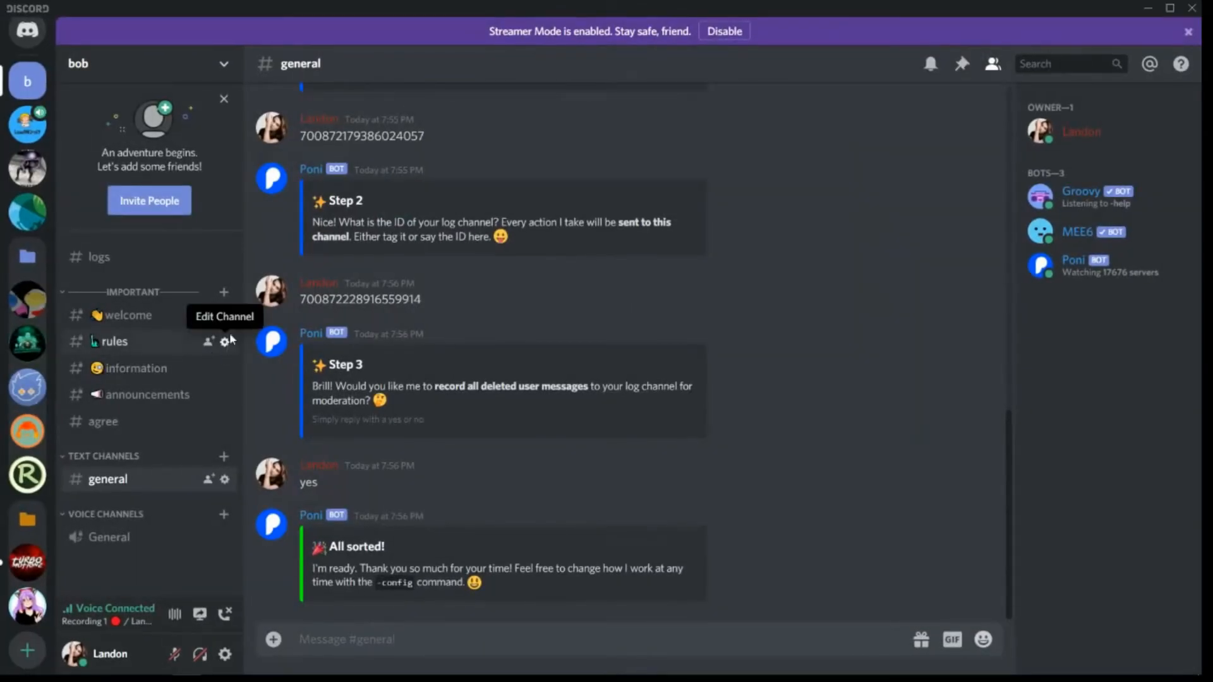
click(225, 342)
click(297, 121)
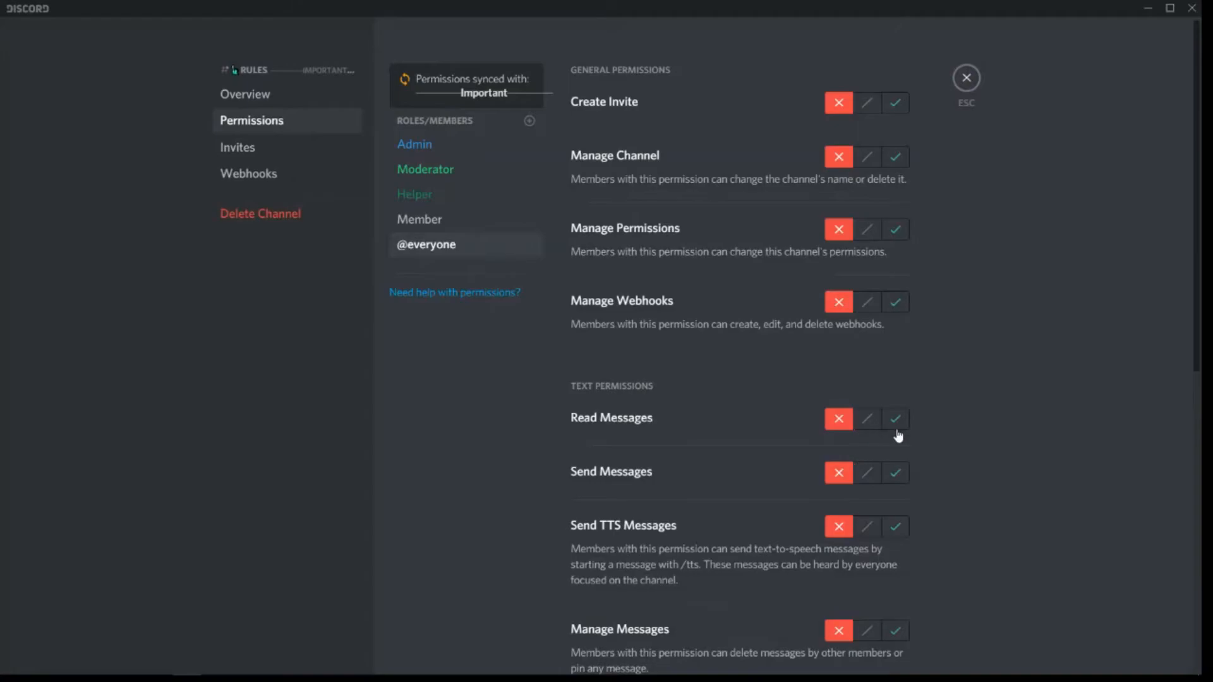
click(890, 639)
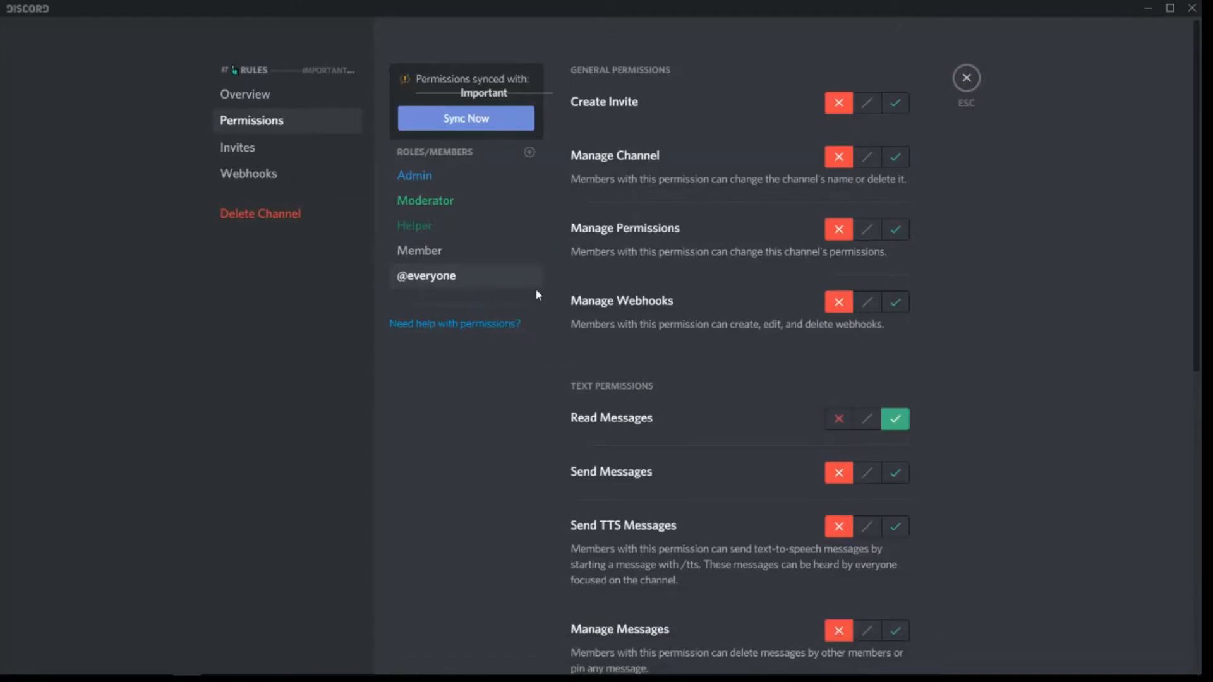
click(958, 85)
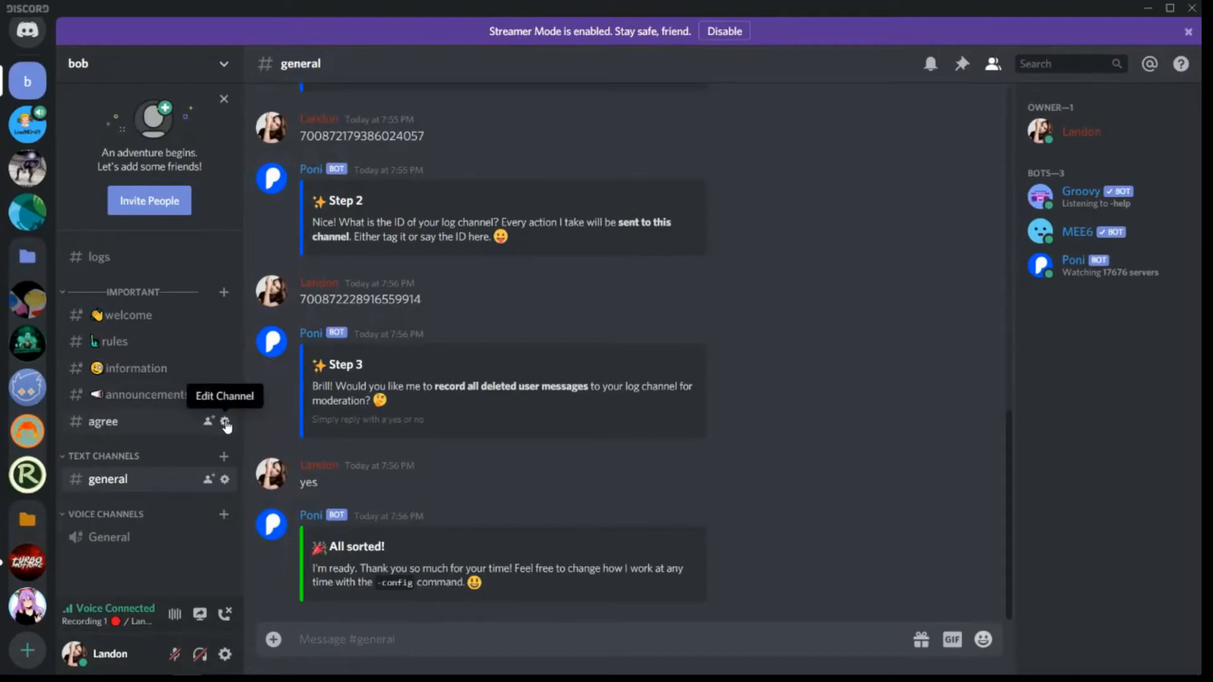
Mute the agree channel until it is turned back on
right_click(170, 429)
mouse_move(265, 455)
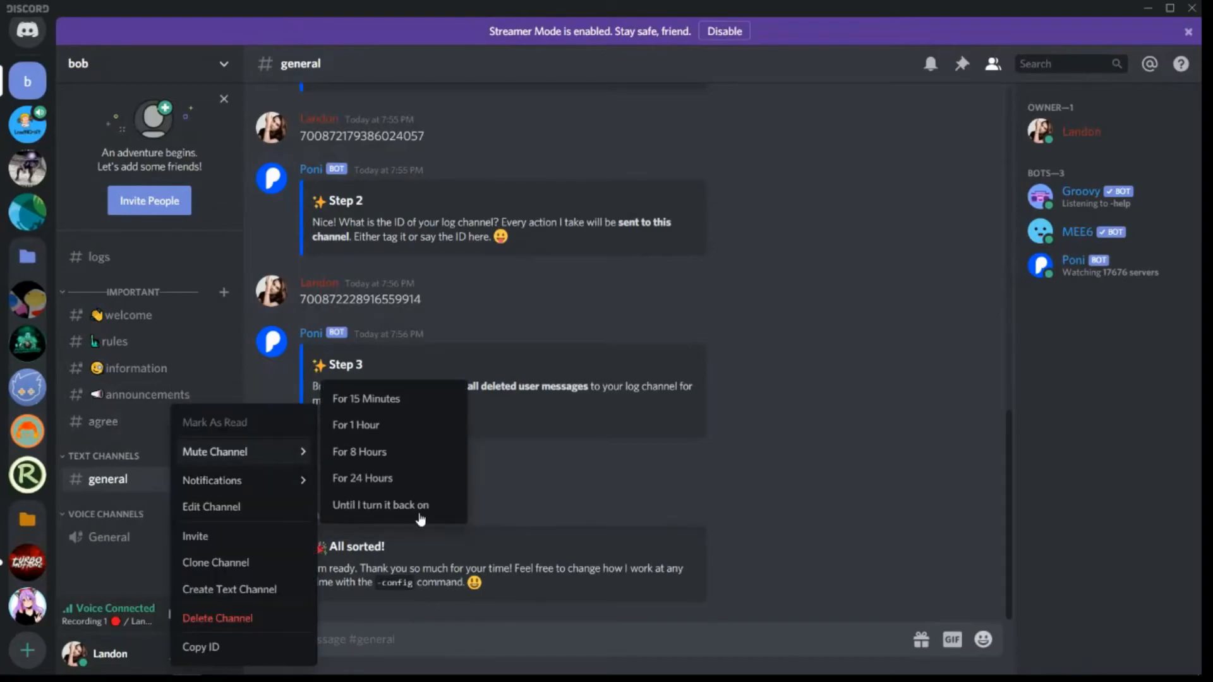
click(417, 512)
Post the message 'type "-agree" if you agree to all the server rules' in the agree channel and open the rules channel
click(135, 423)
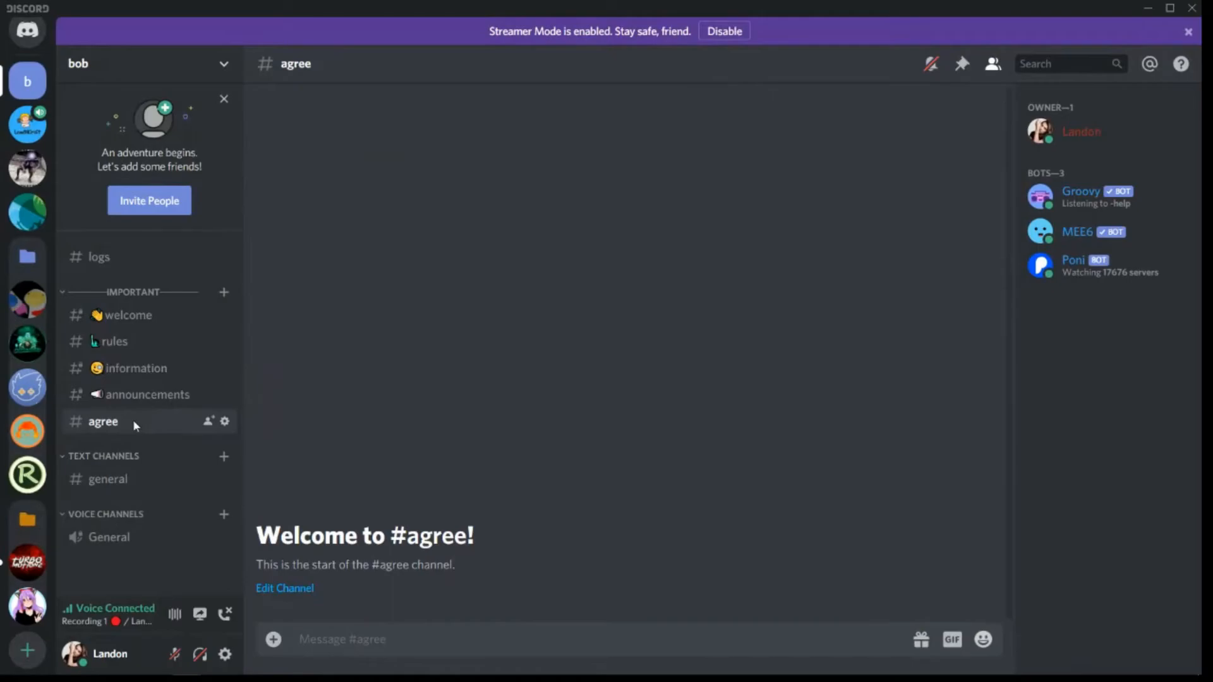
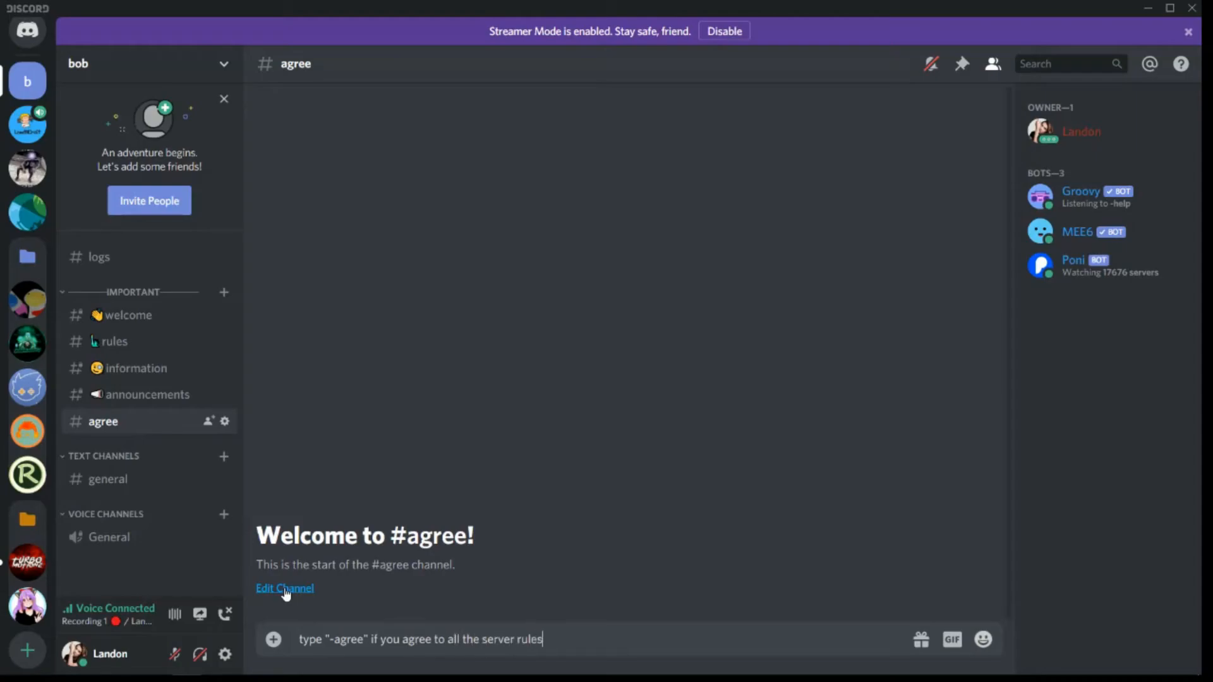
key(Return)
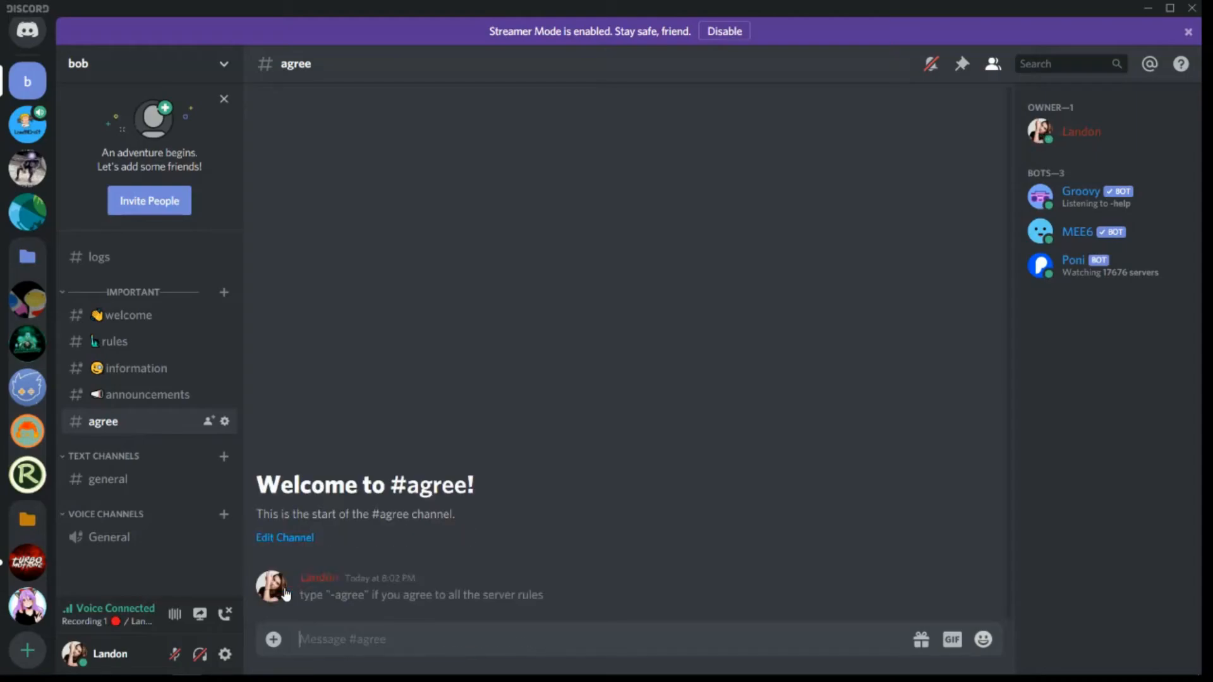
click(152, 342)
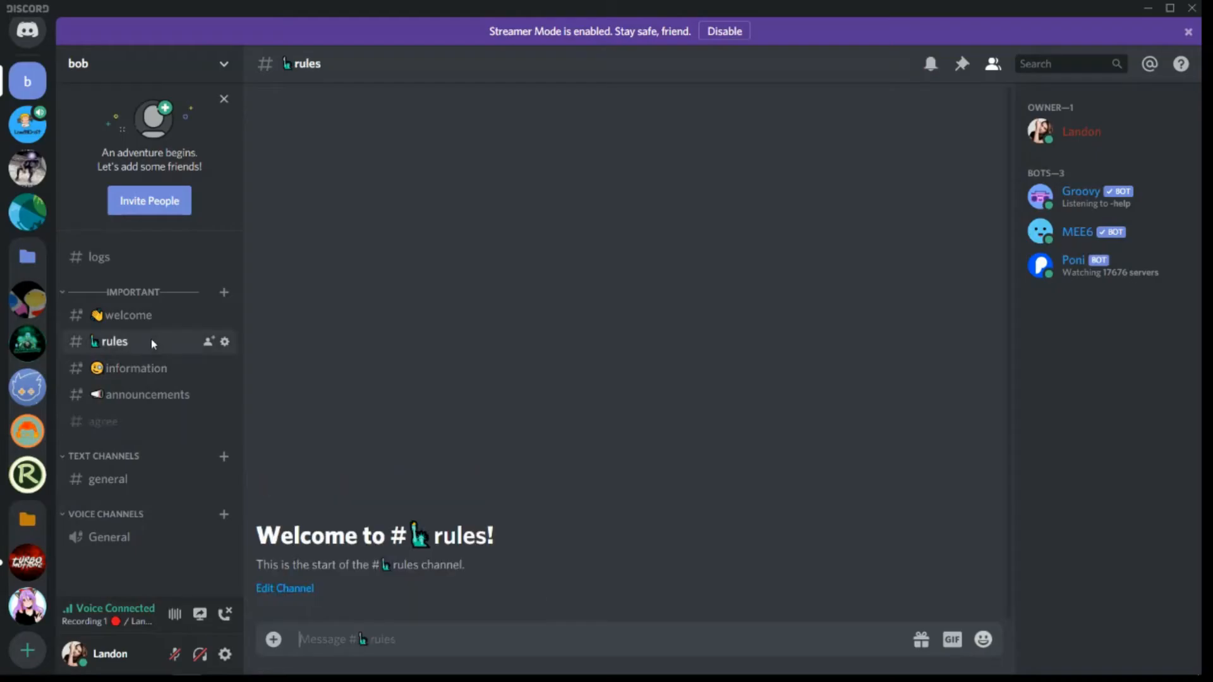
Open the rules channel of the LandMCraft Network server and examine its Channels banner image and the channel list message
click(14, 127)
click(117, 303)
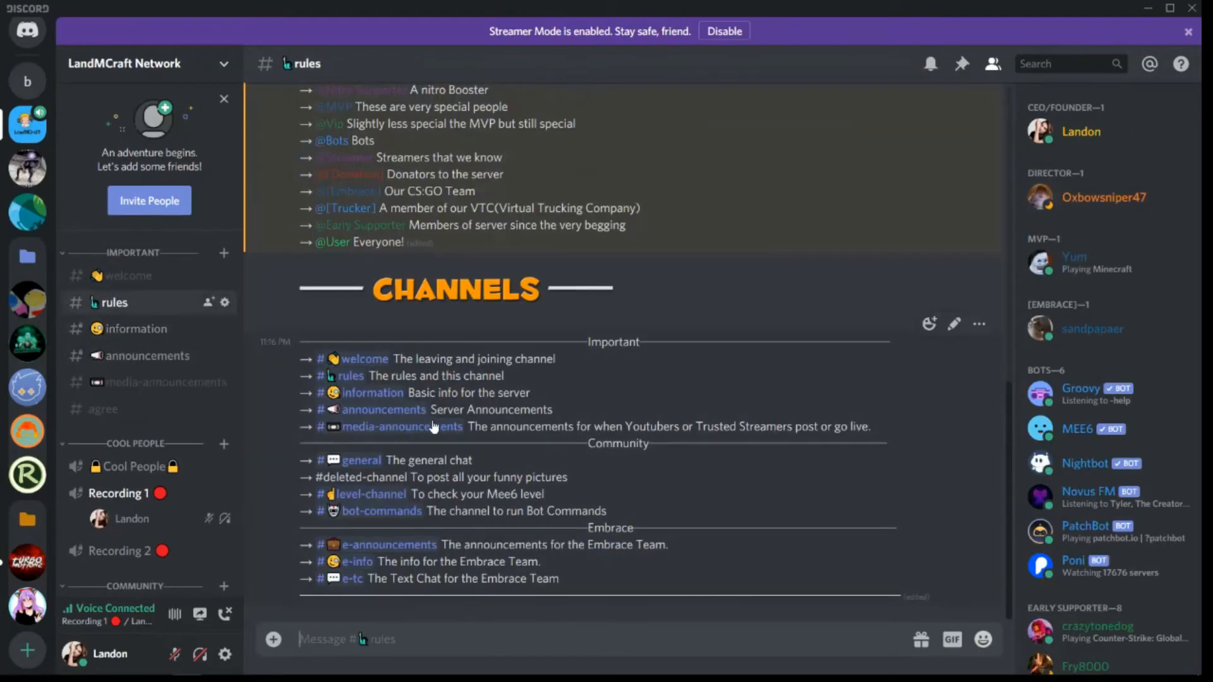
scroll(433, 428, up, 2)
right_click(448, 347)
click(404, 366)
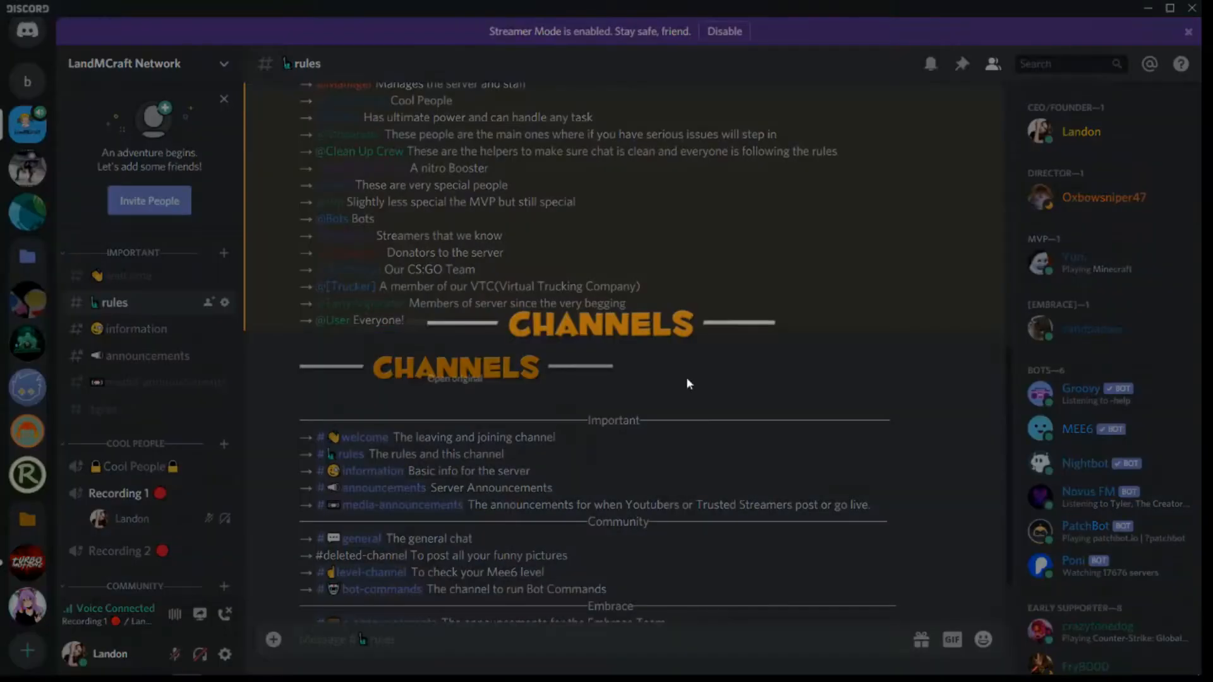
click(777, 519)
scroll(777, 518, down, 2)
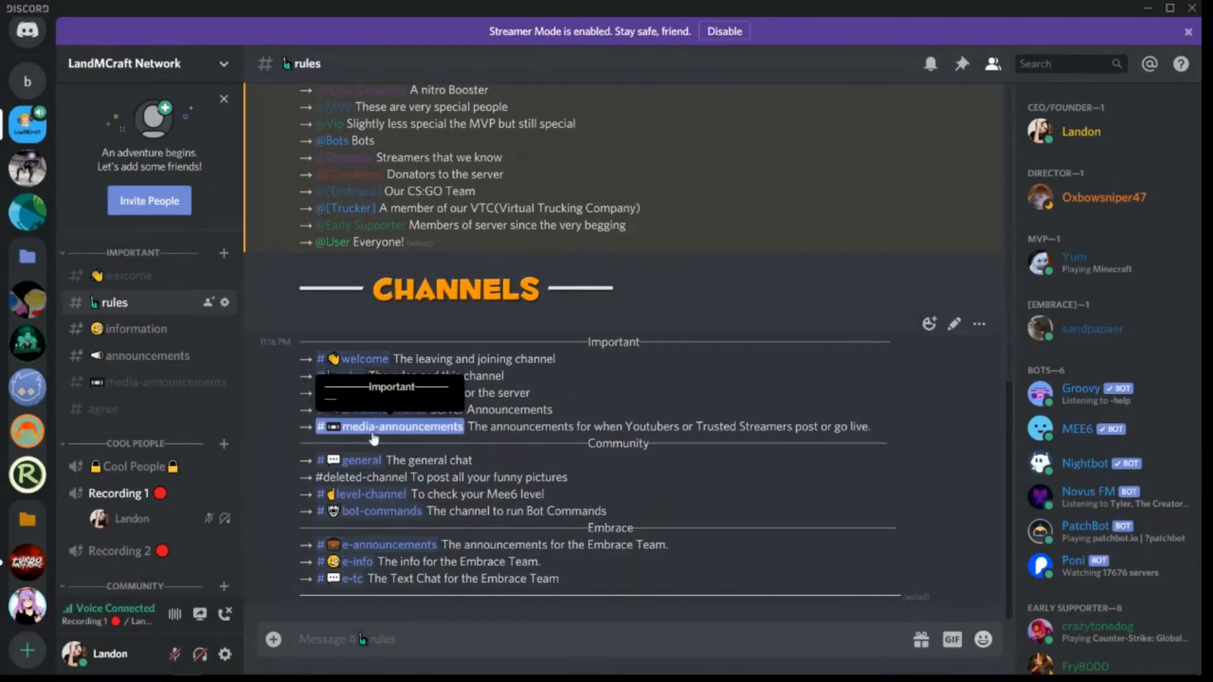
Edit the channel list message to remove the "#deleted-channel To post all your funny pictures" line and save it
right_click(410, 484)
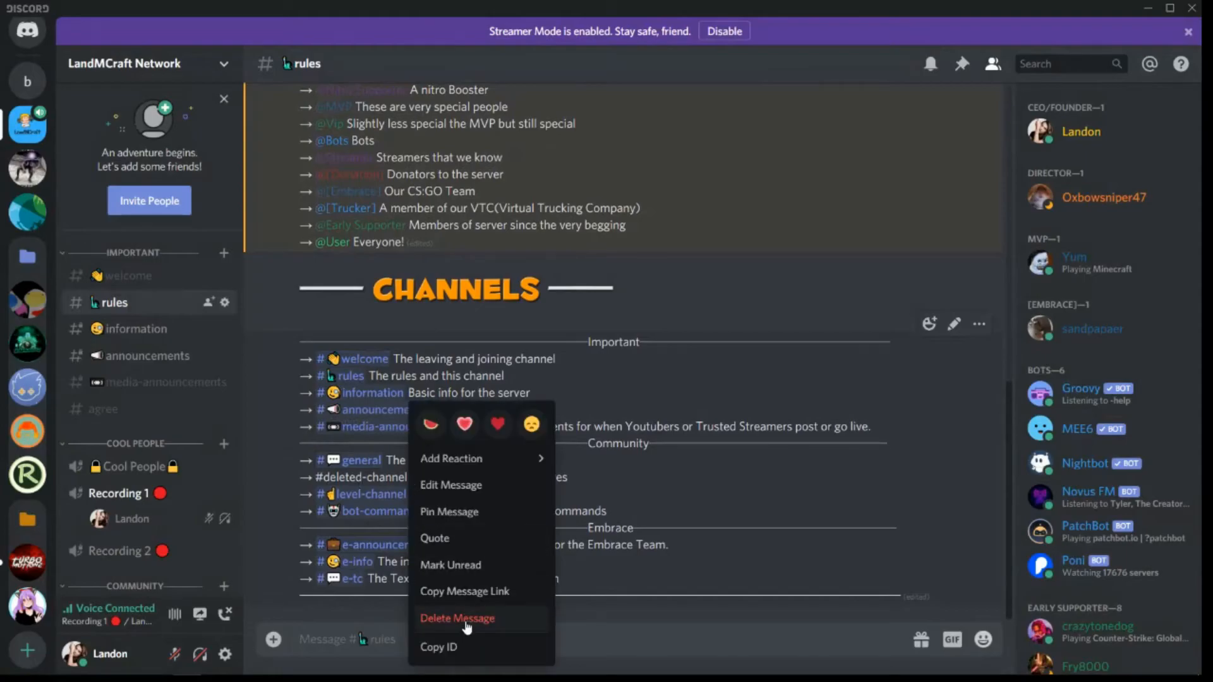
click(449, 486)
scroll(471, 515, down, 1)
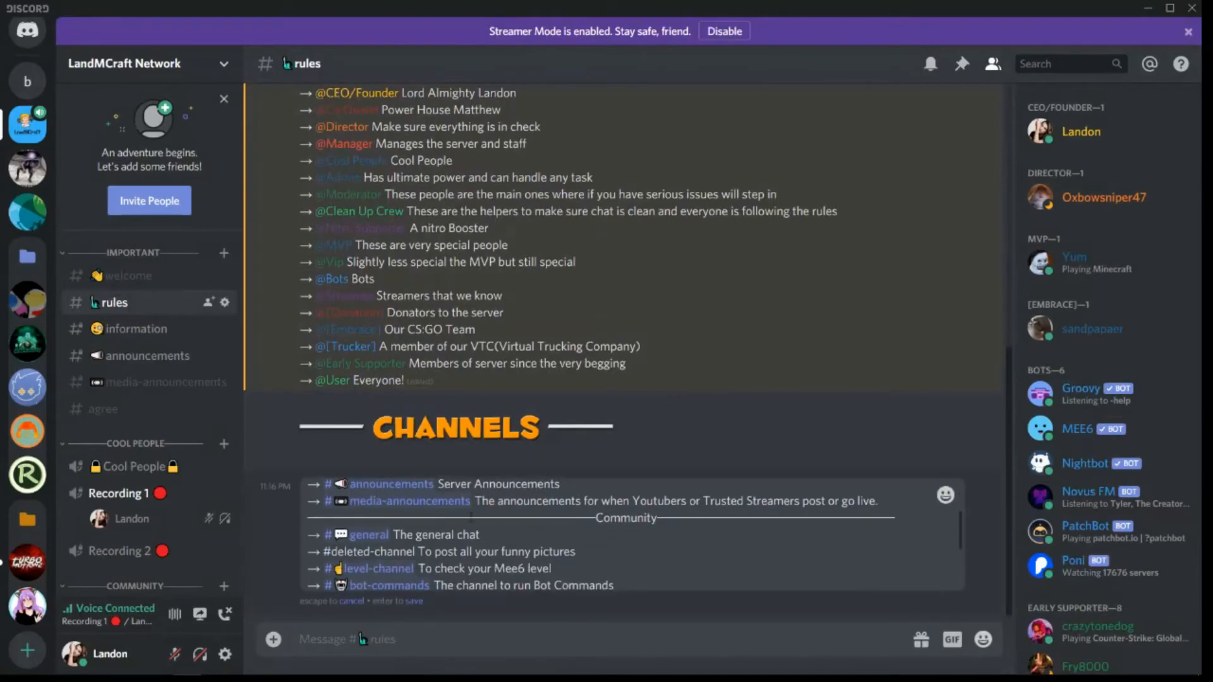
drag(580, 555, 264, 544)
key(BackSpace)
key(BackSpace)
key(Return)
Examine the rules, roles and channels sections in the LandMCraft Network rules channel, including the arrows and banner images
drag(374, 545, 386, 514)
scroll(431, 486, up, 2)
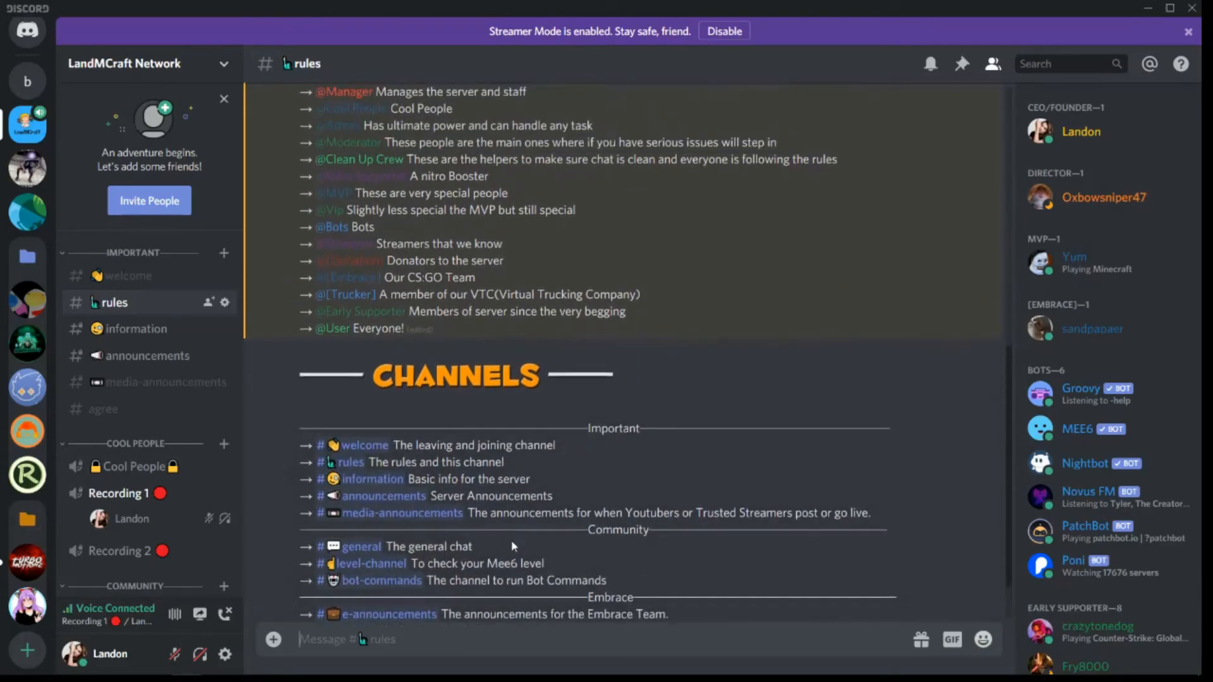
scroll(432, 485, up, 5)
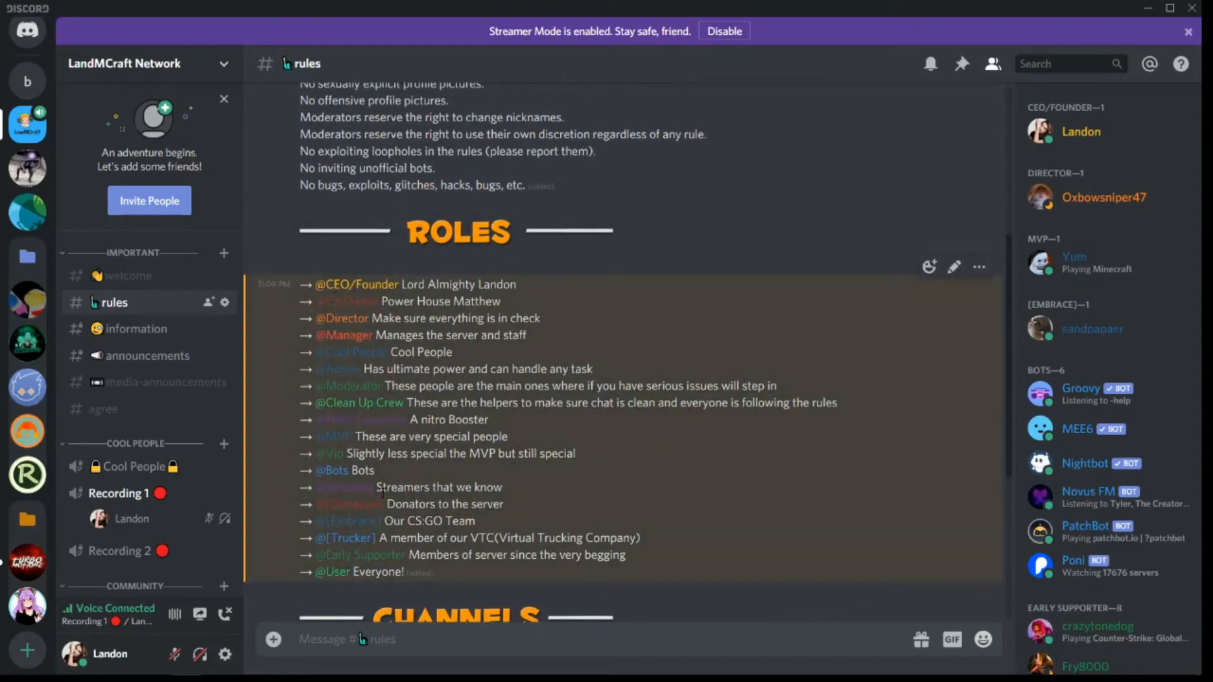
double_click(304, 538)
click(597, 181)
scroll(597, 253, down, 6)
drag(471, 308, 483, 338)
scroll(422, 474, up, 3)
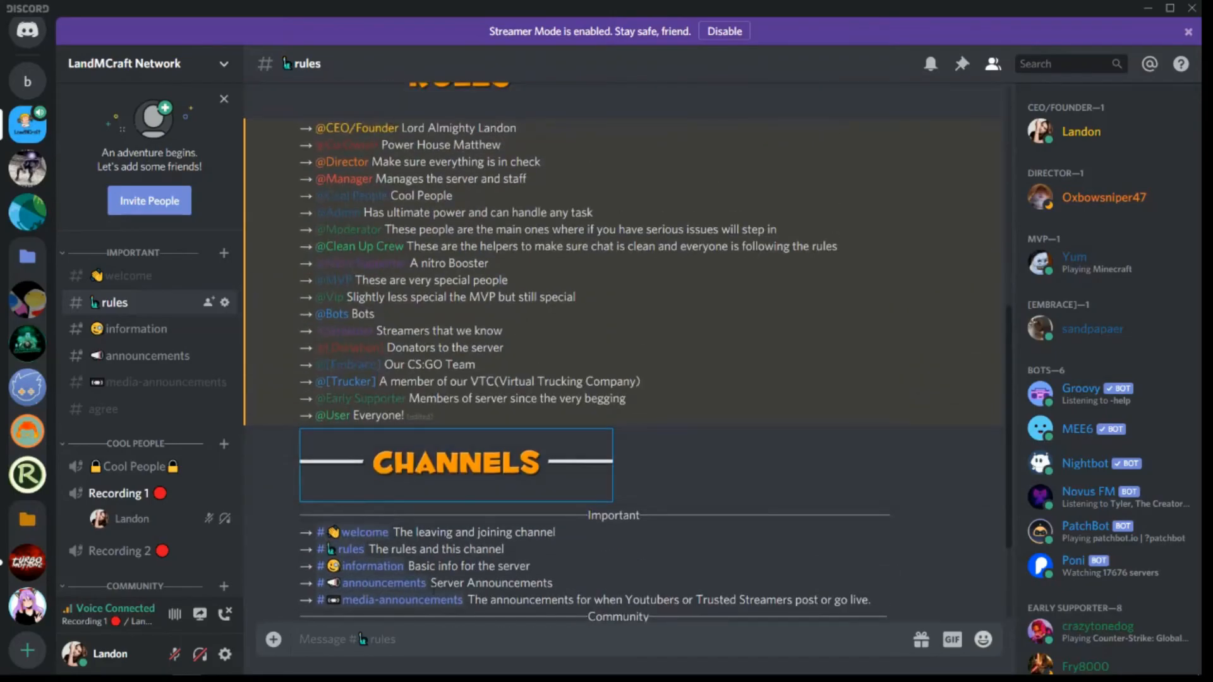
drag(422, 474, 605, 508)
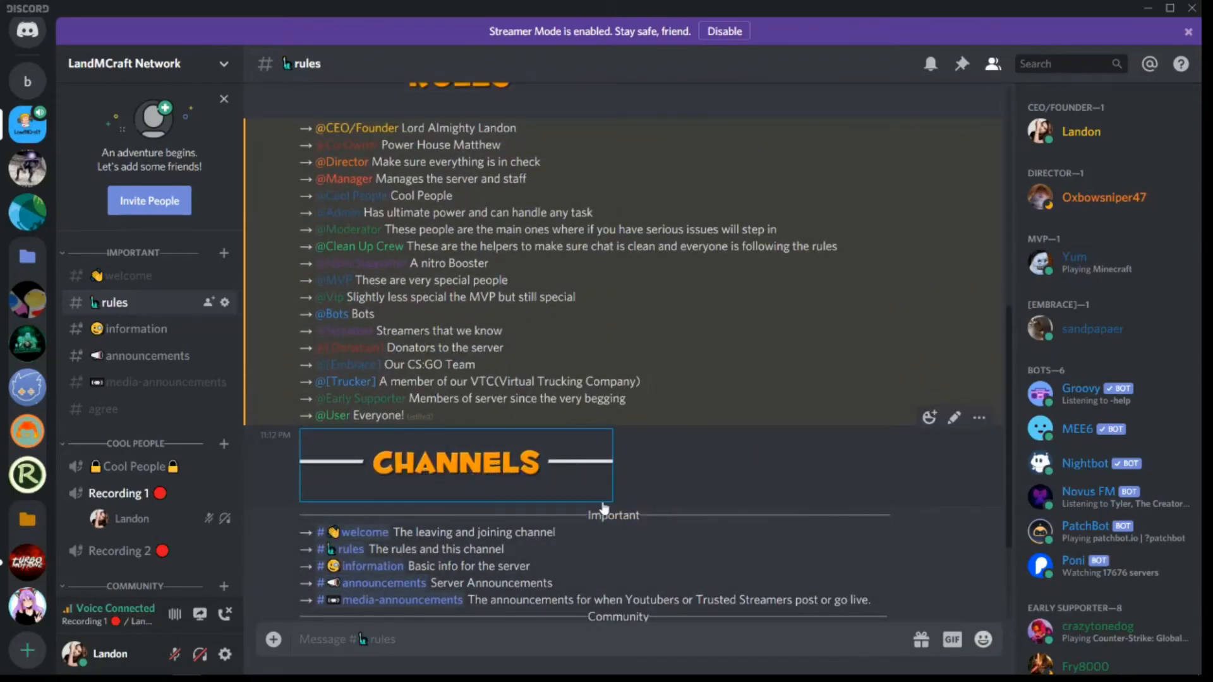
Copy the dash-styled Community category name from the LandMCraft Network category settings and close them
click(28, 81)
click(27, 125)
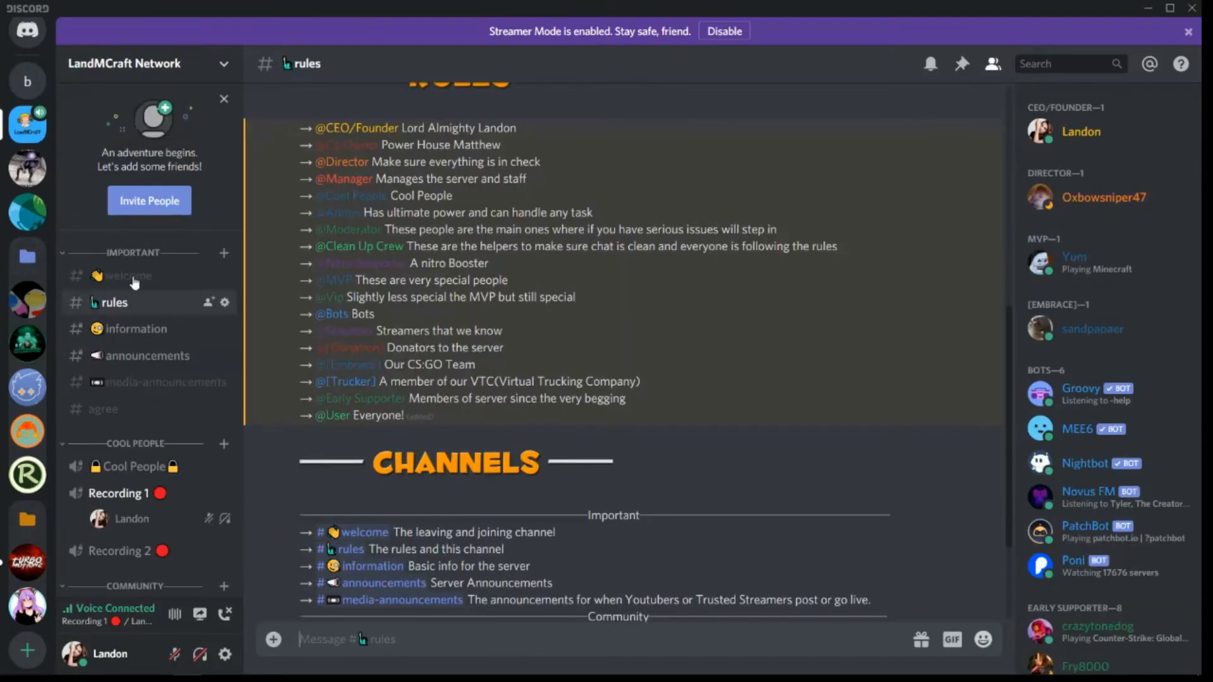
scroll(158, 442, down, 3)
scroll(156, 444, down, 3)
scroll(164, 309, down, 3)
scroll(164, 309, up, 6)
scroll(143, 427, down, 1)
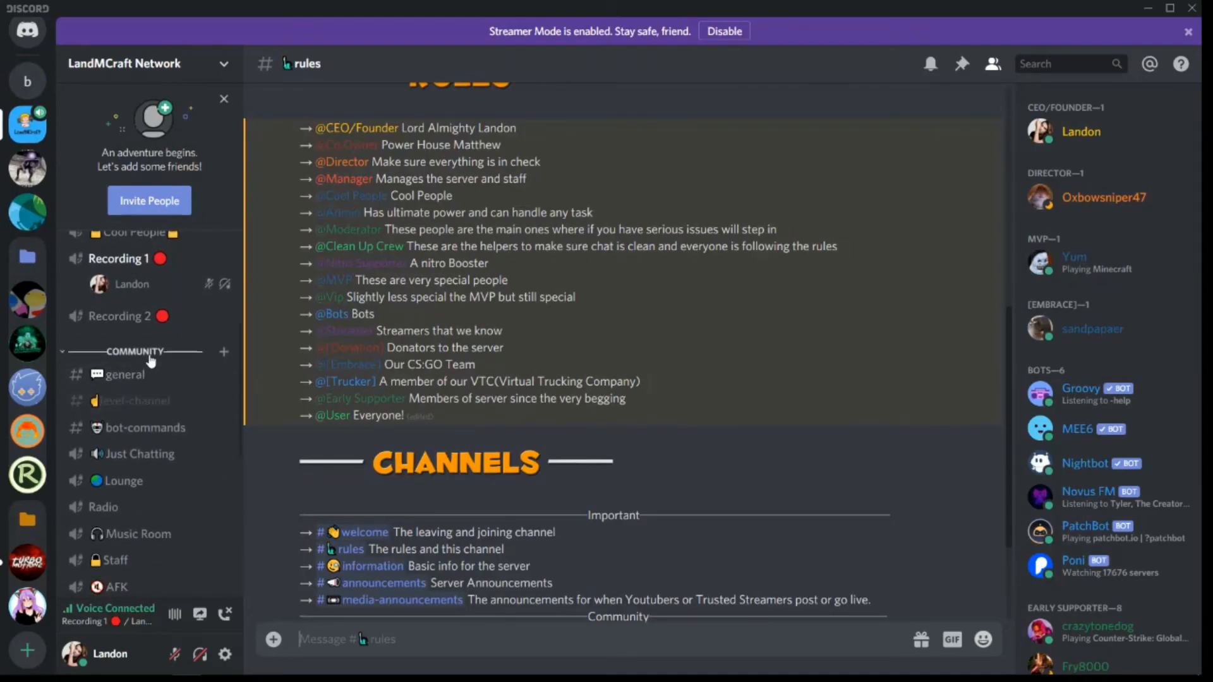
right_click(154, 352)
click(419, 183)
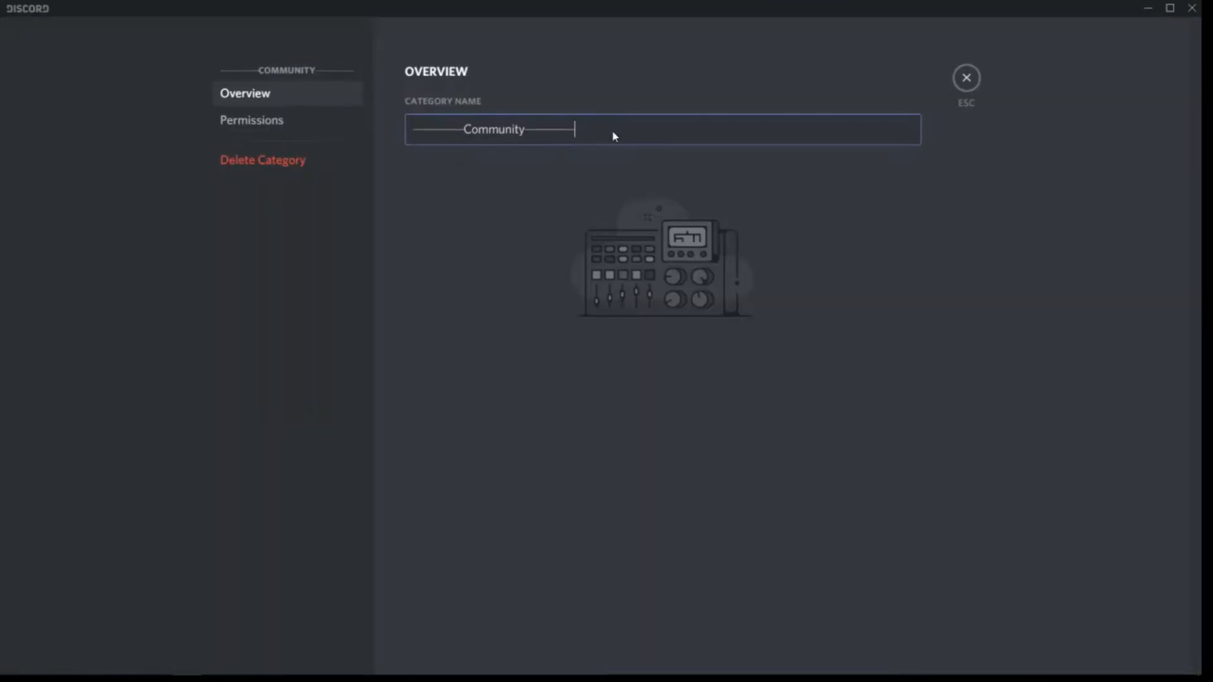
drag(604, 128, 389, 134)
right_click(501, 134)
click(538, 219)
click(967, 78)
Create a category in the bob server with the copied dash-styled Community name and move it above Text Channels
click(27, 81)
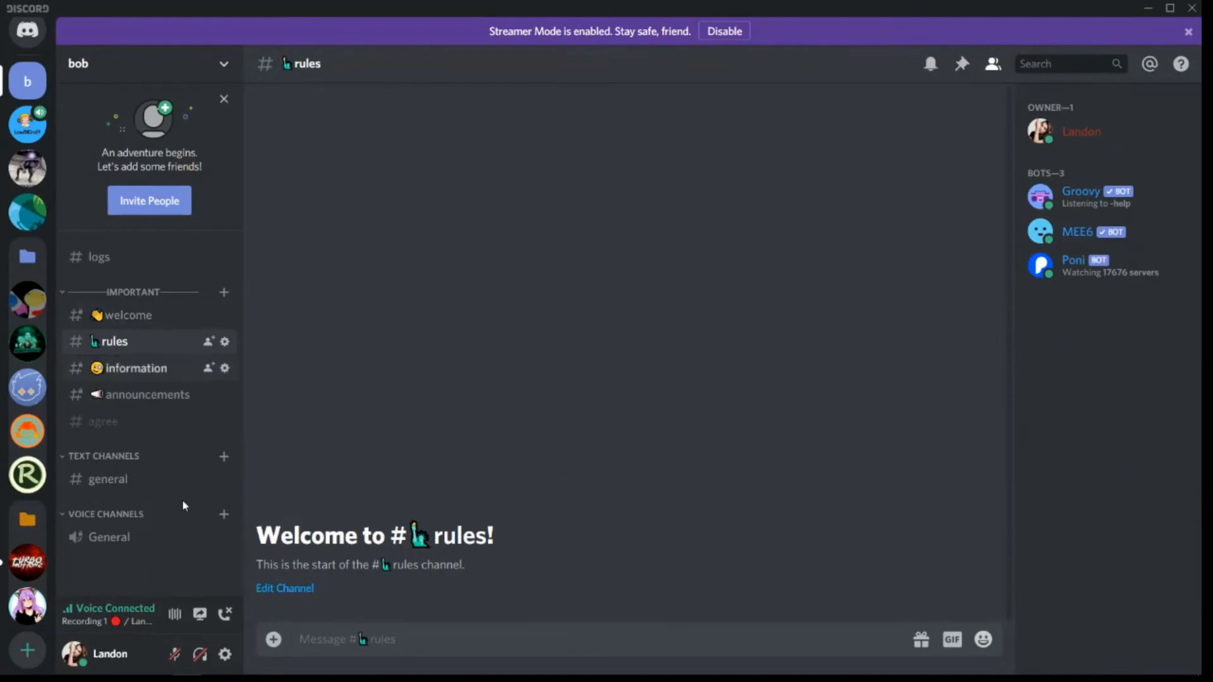
right_click(94, 586)
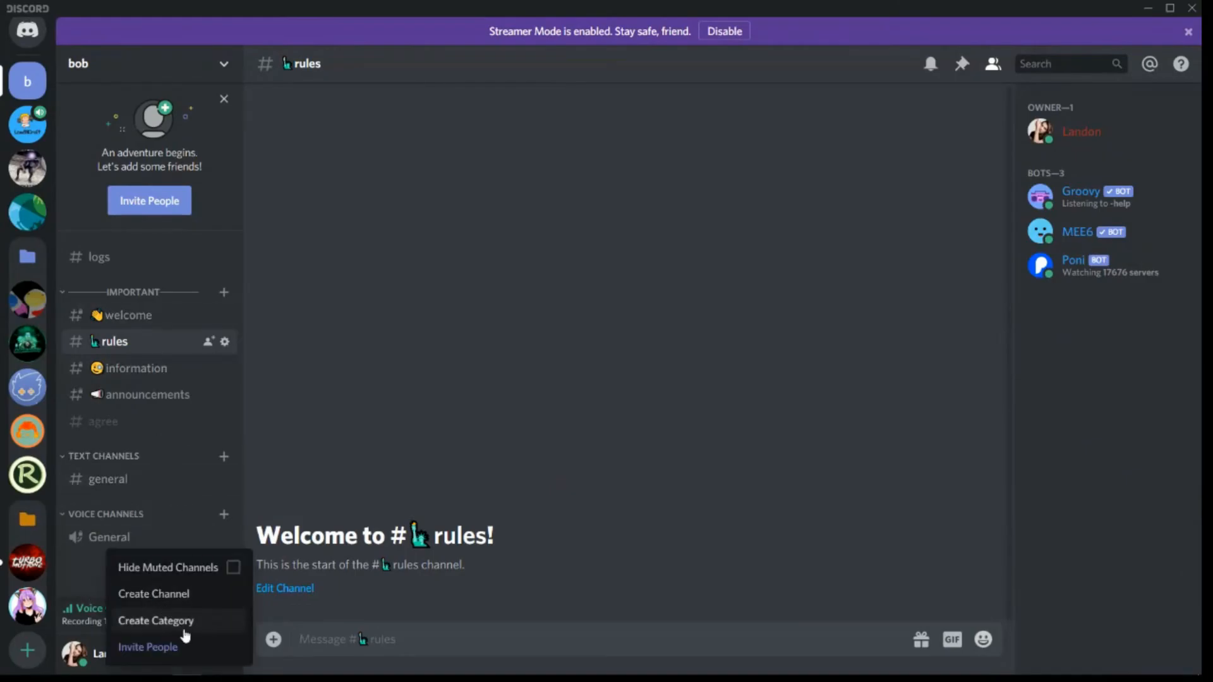
key(Escape)
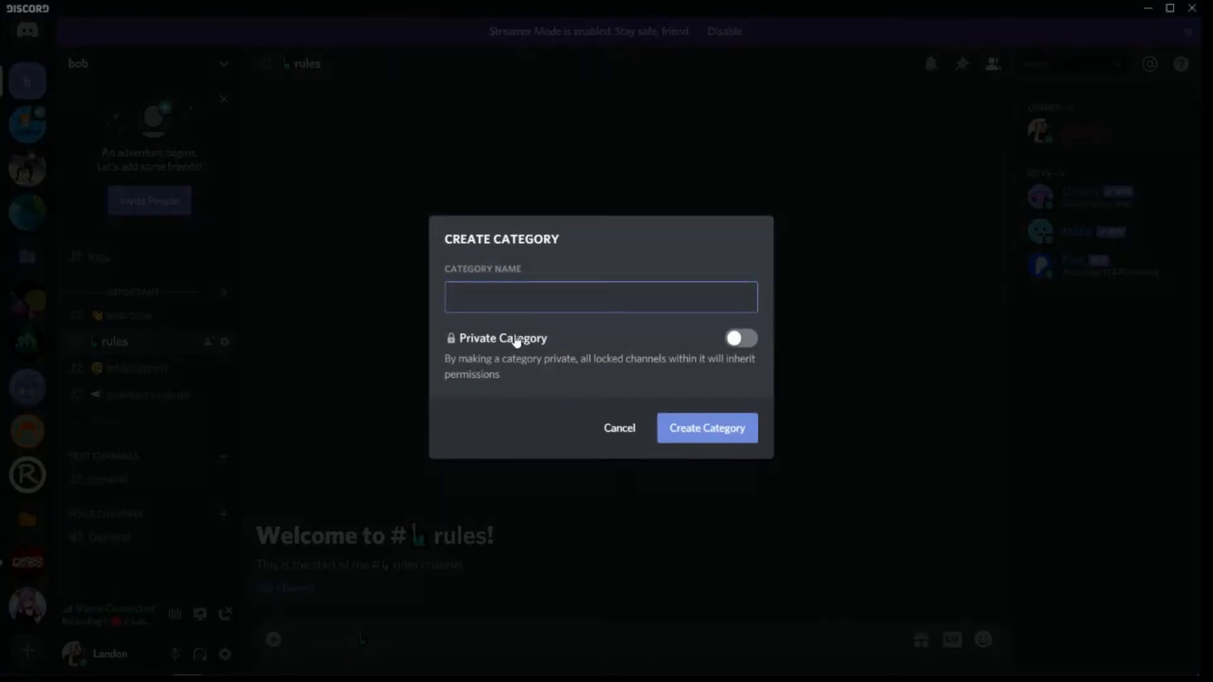
right_click(512, 297)
click(579, 382)
click(679, 427)
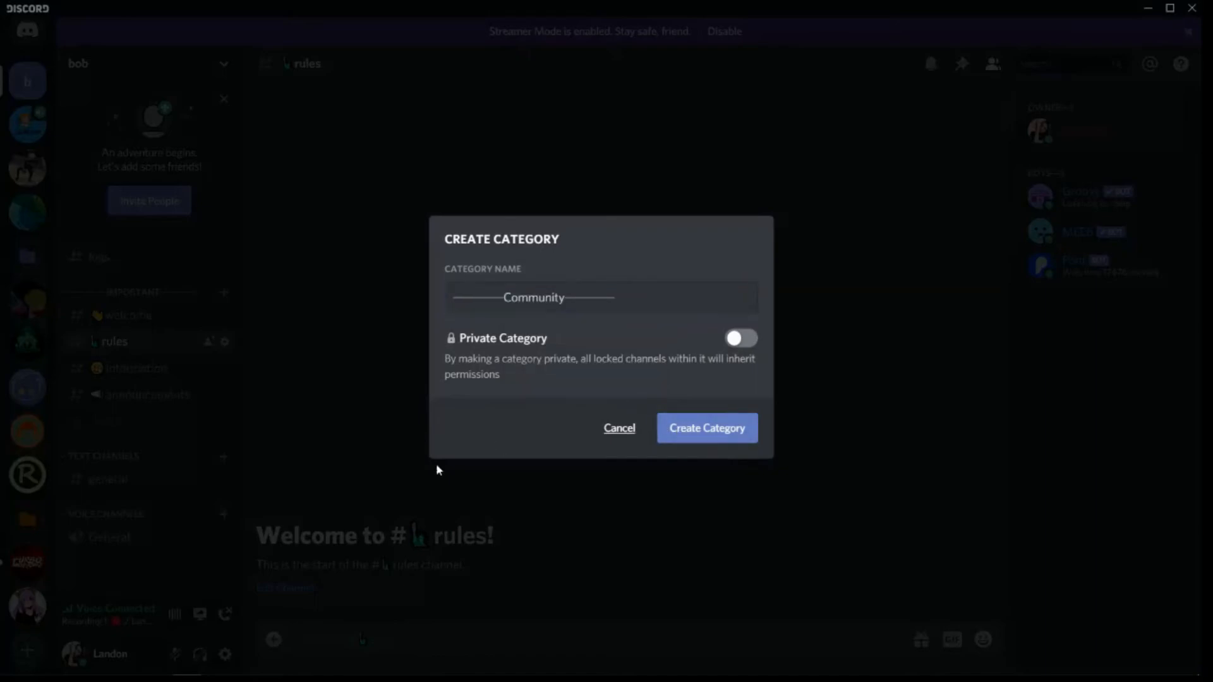
drag(119, 587, 128, 463)
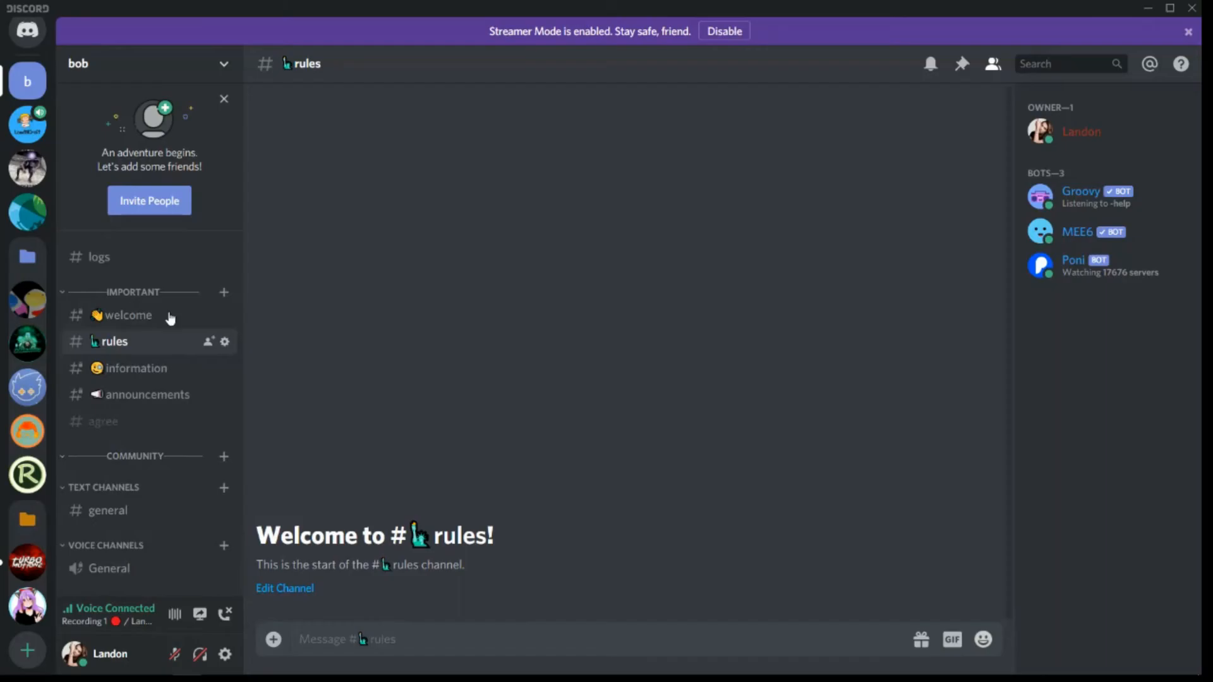
right_click(135, 461)
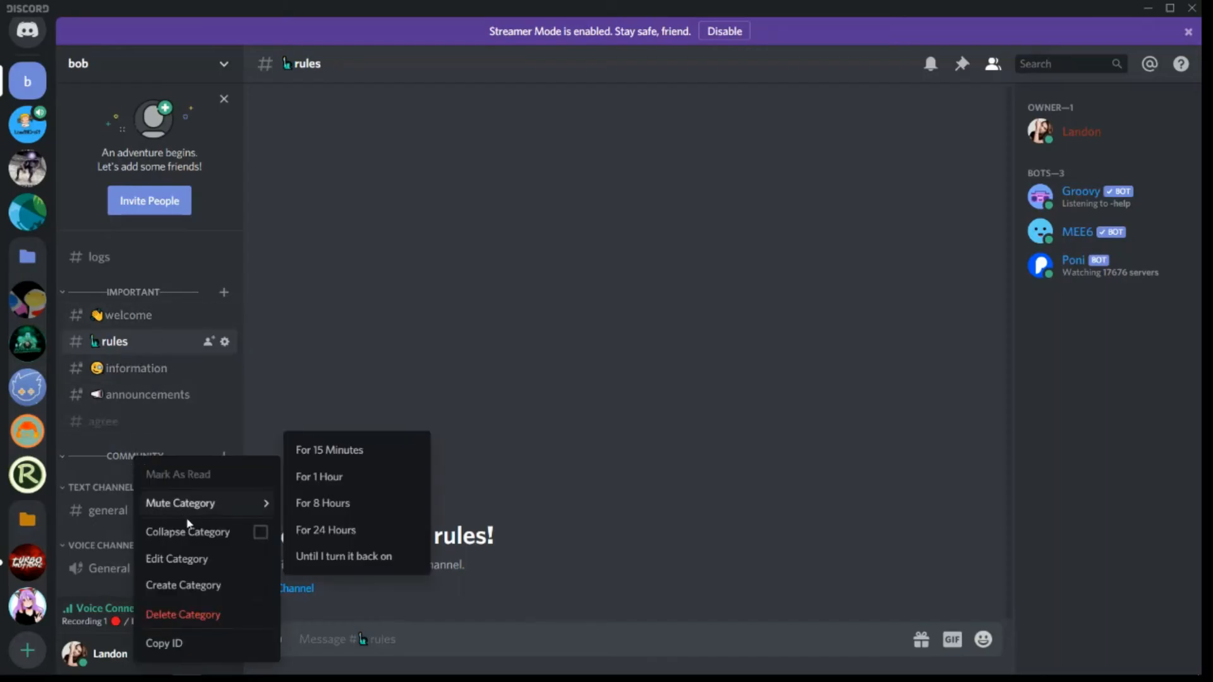
click(190, 564)
click(311, 127)
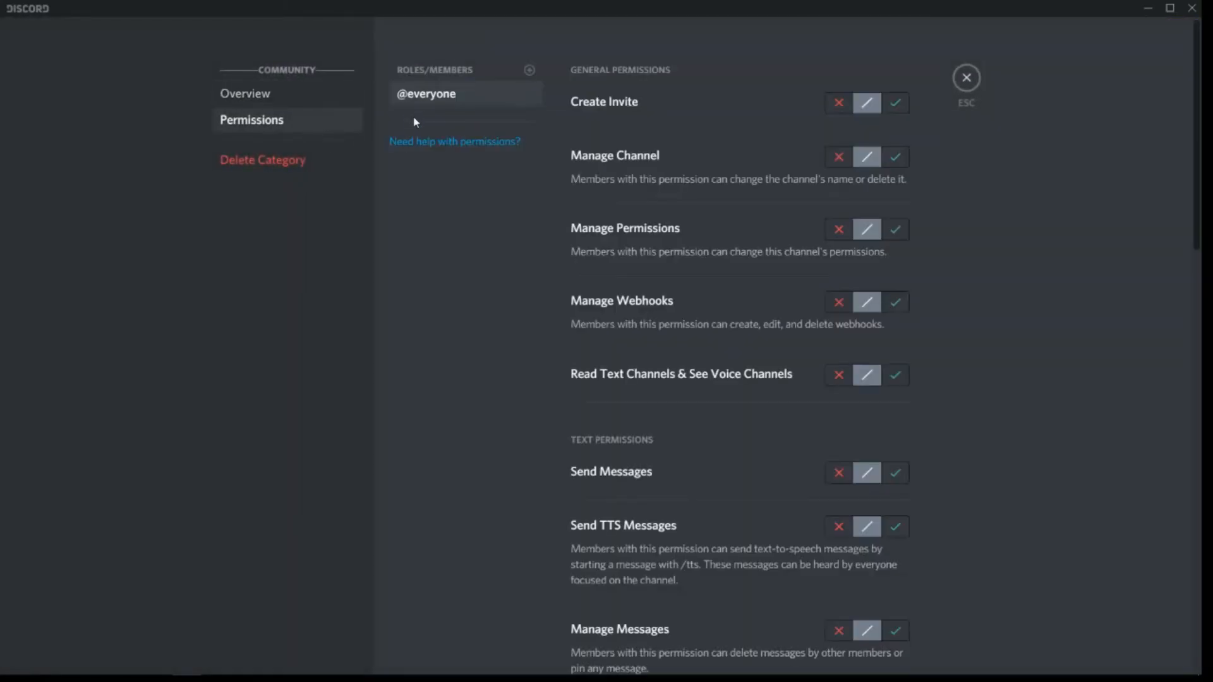
click(839, 473)
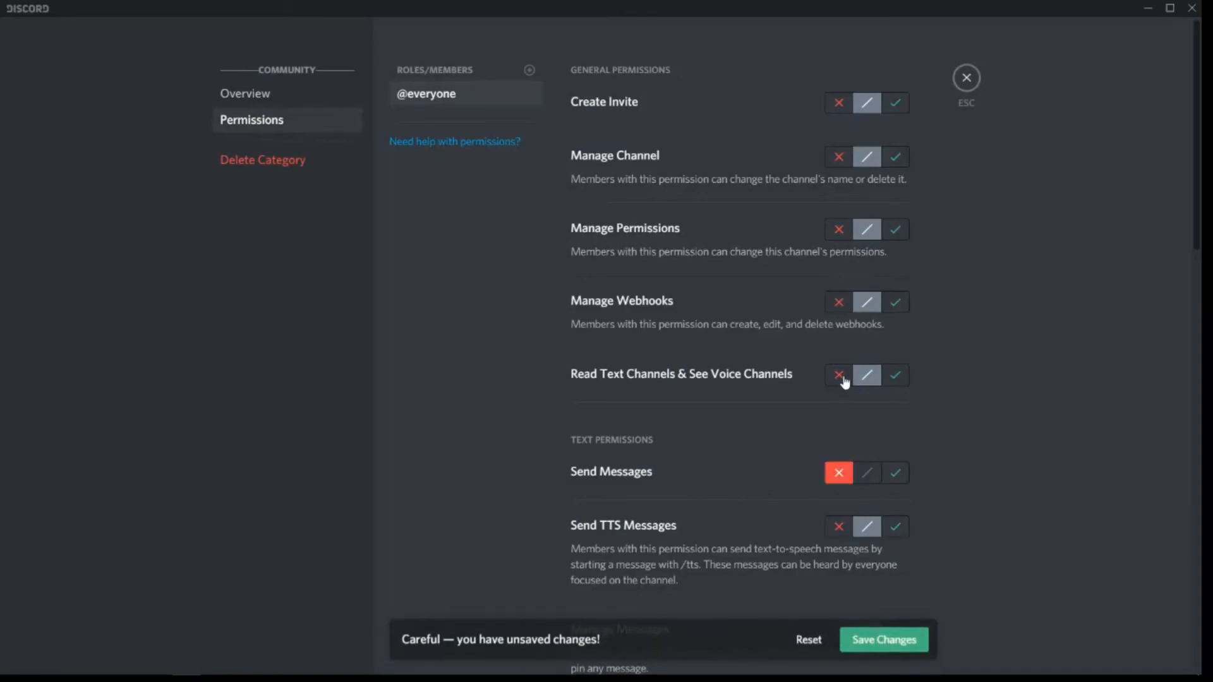
click(840, 375)
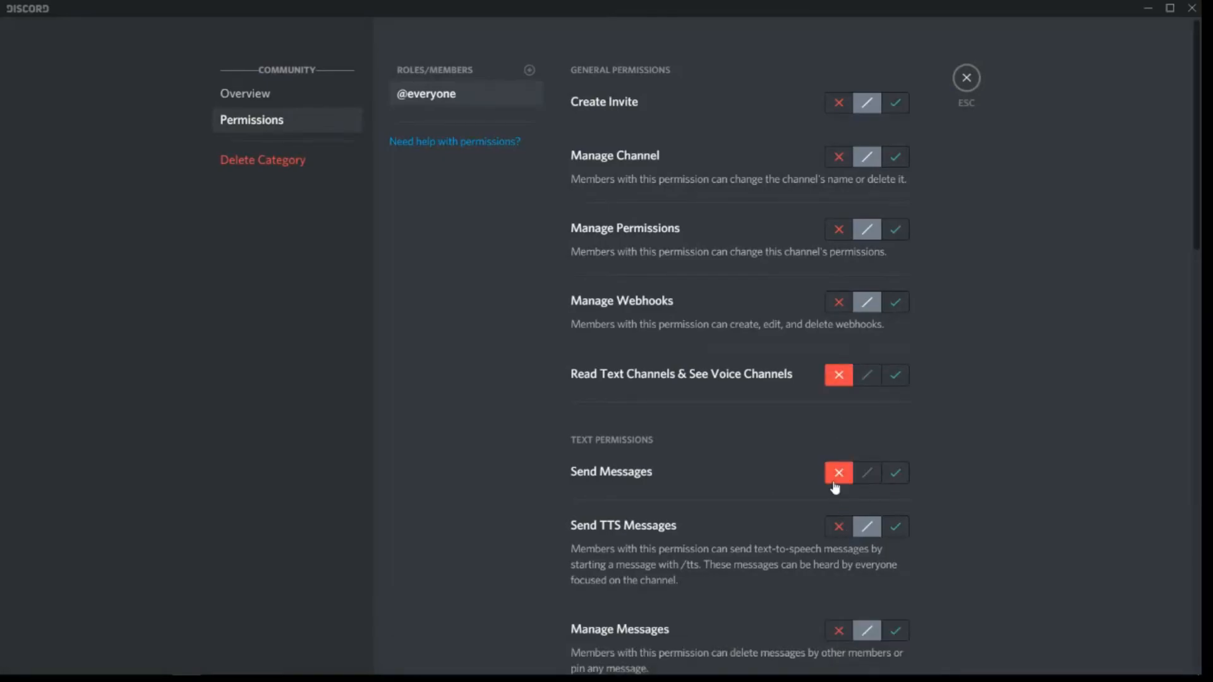
click(968, 80)
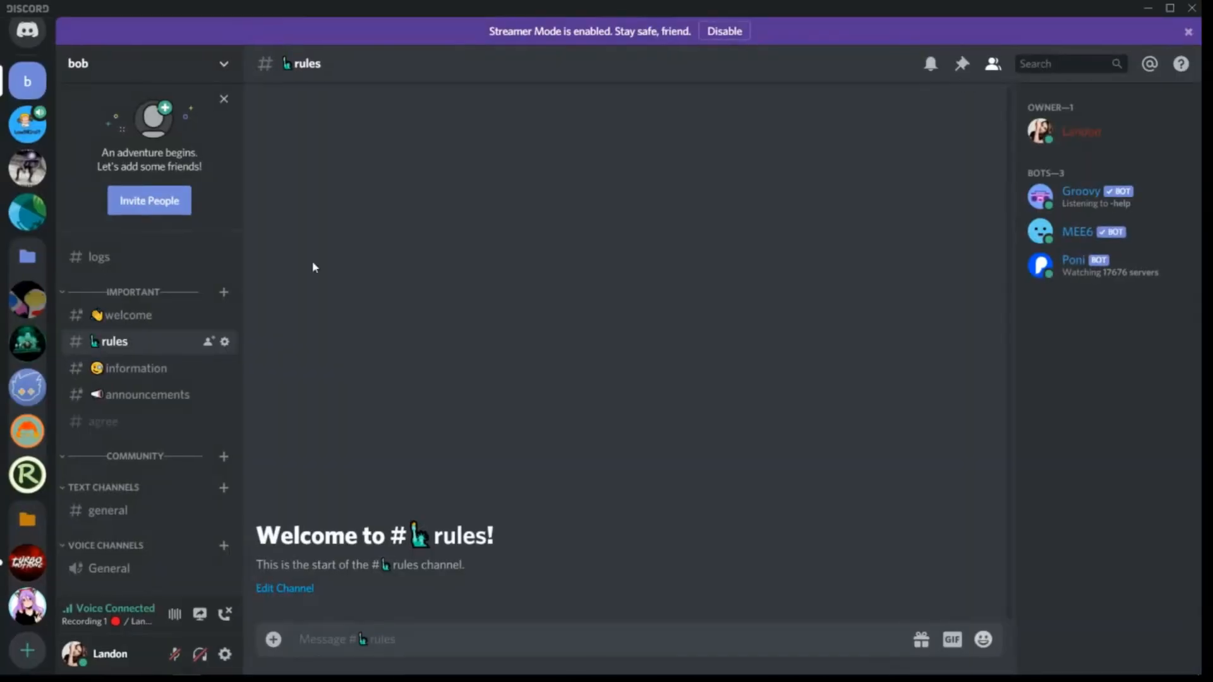
Move the general text channel and the General voice channel into the Community category, syncing their permissions with it
drag(101, 509, 130, 468)
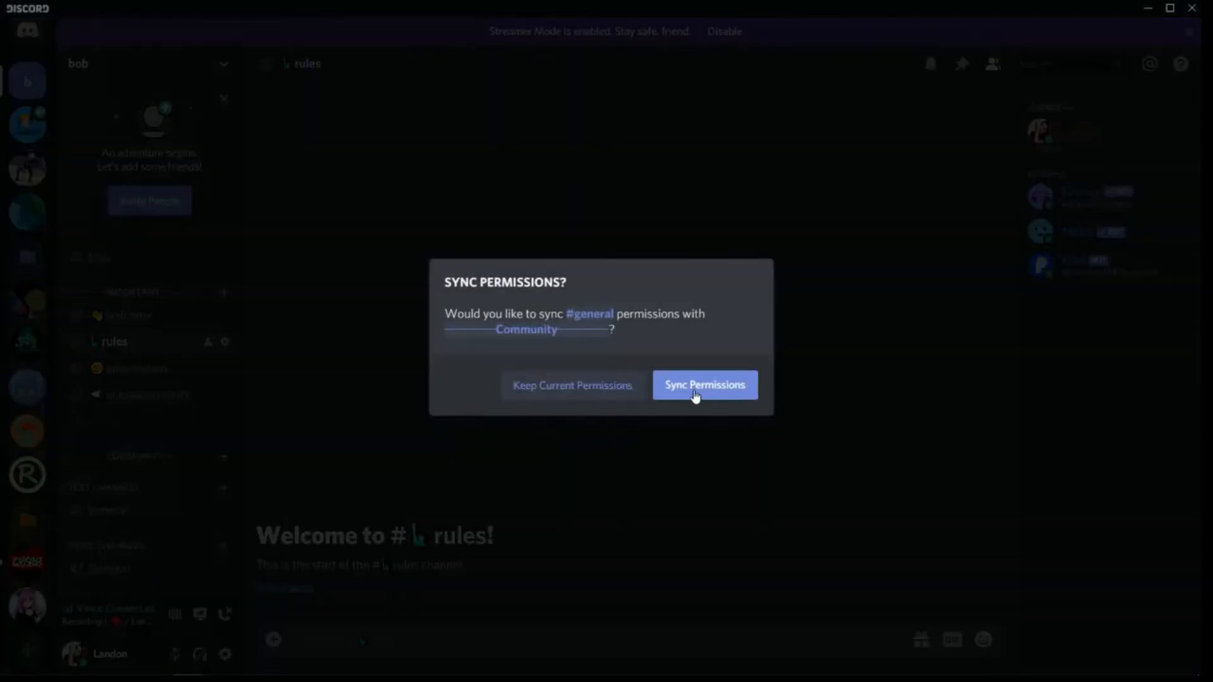
click(696, 393)
drag(112, 563, 111, 502)
click(693, 394)
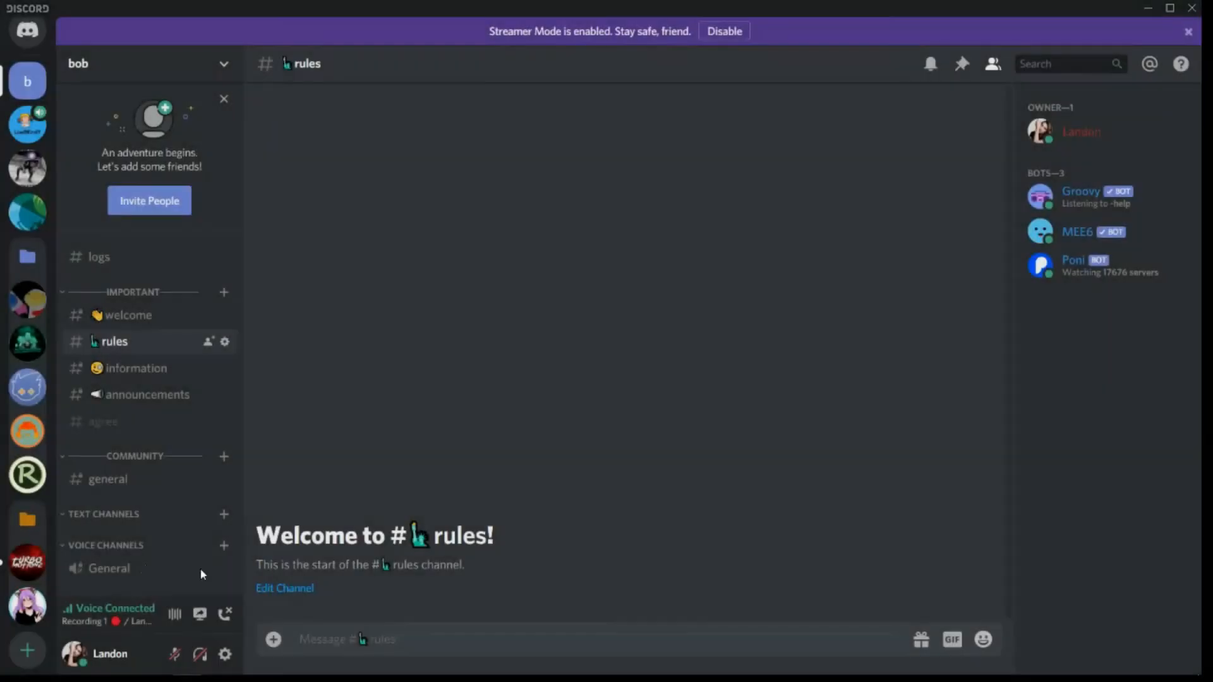
Delete the empty Voice Channels and Text Channels categories
right_click(105, 579)
click(161, 618)
click(701, 387)
right_click(104, 540)
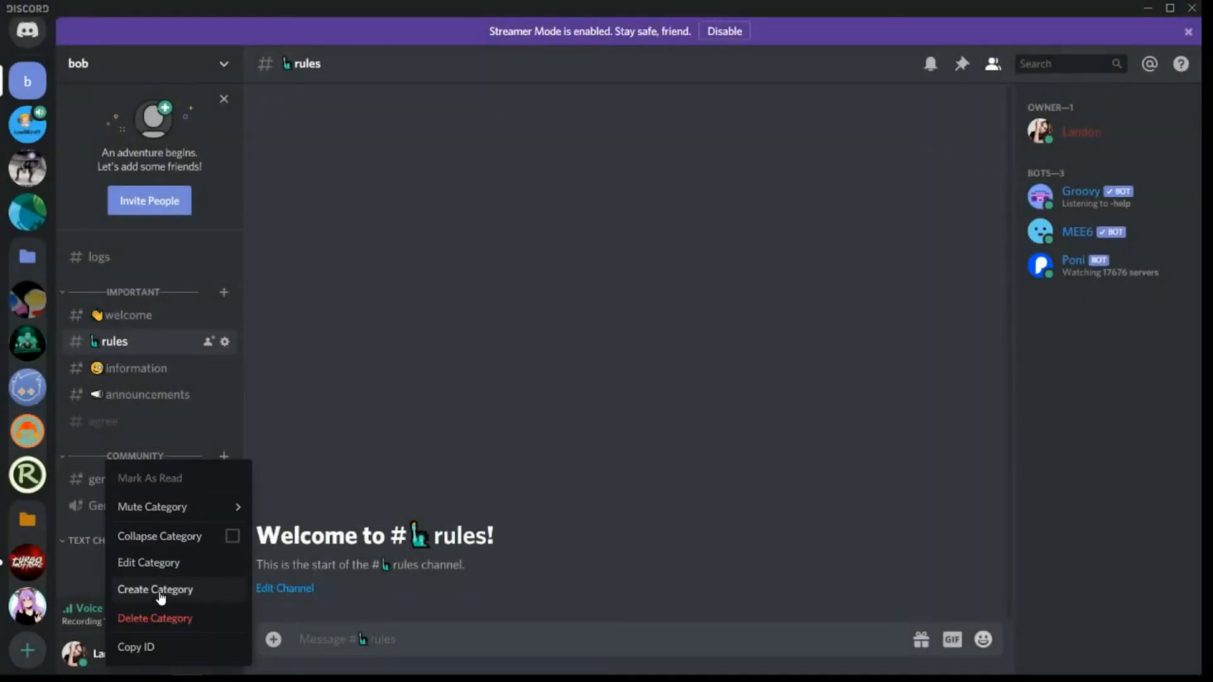
click(158, 618)
click(692, 391)
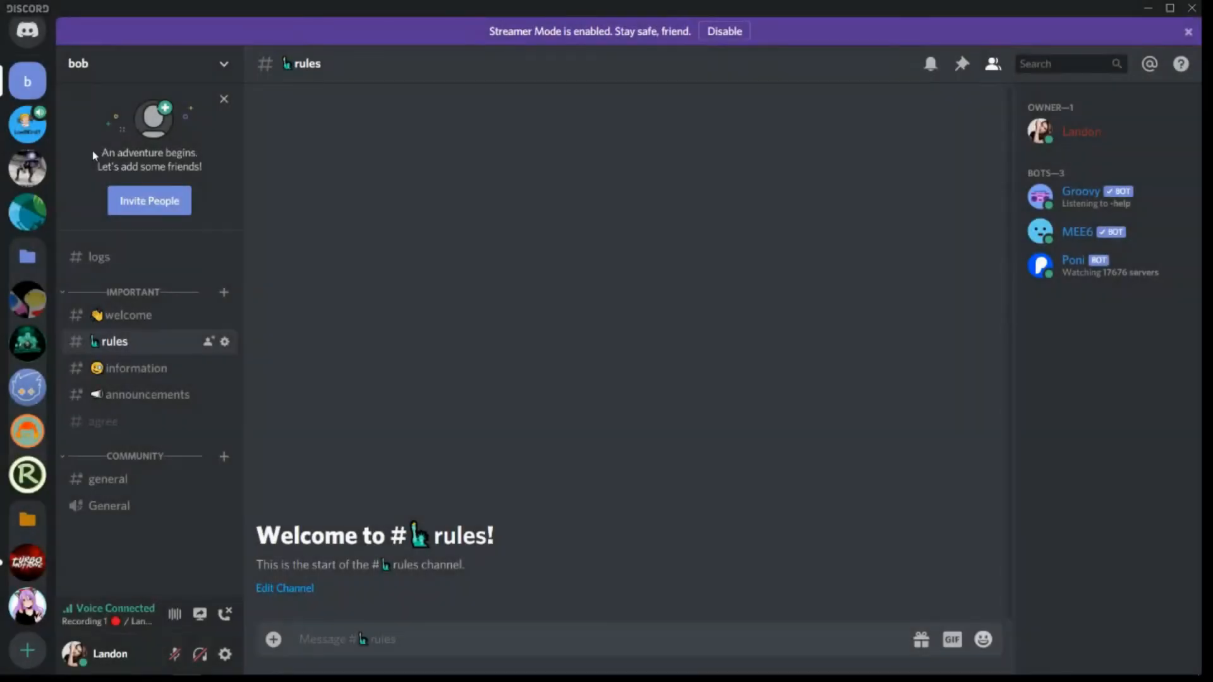
Copy the speech bubble emoji from the general channel's name in the LandMCraft Network server and close its settings
click(28, 124)
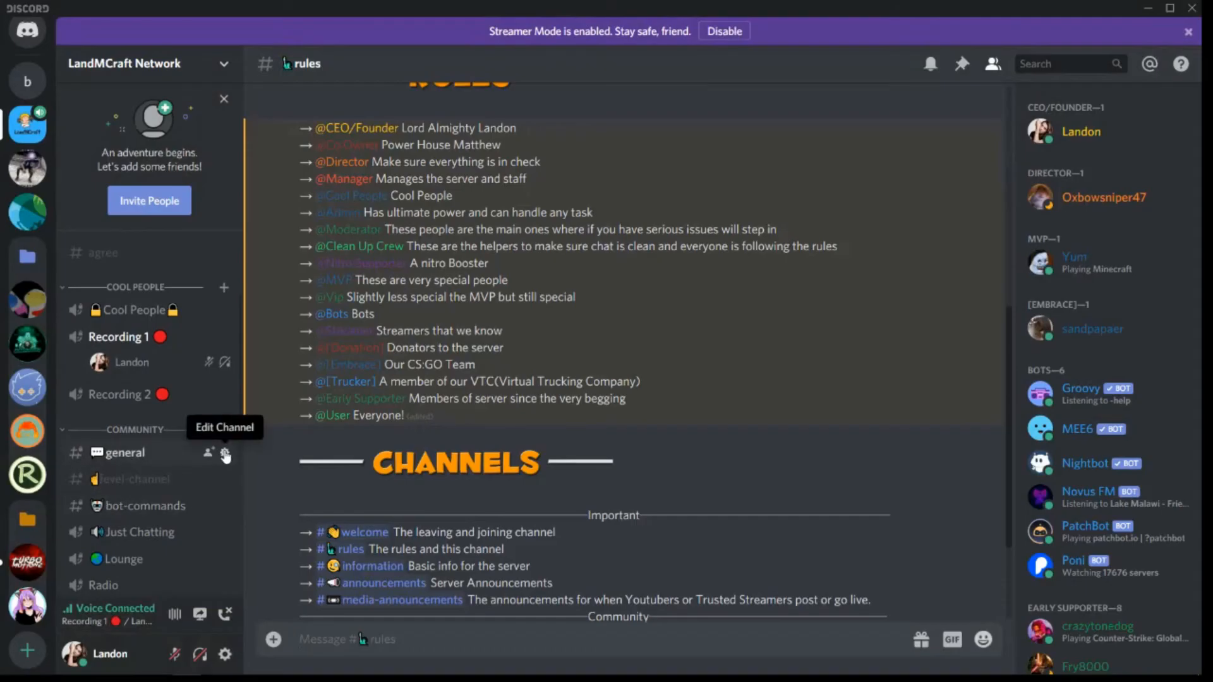
click(225, 454)
drag(431, 139, 415, 138)
right_click(415, 138)
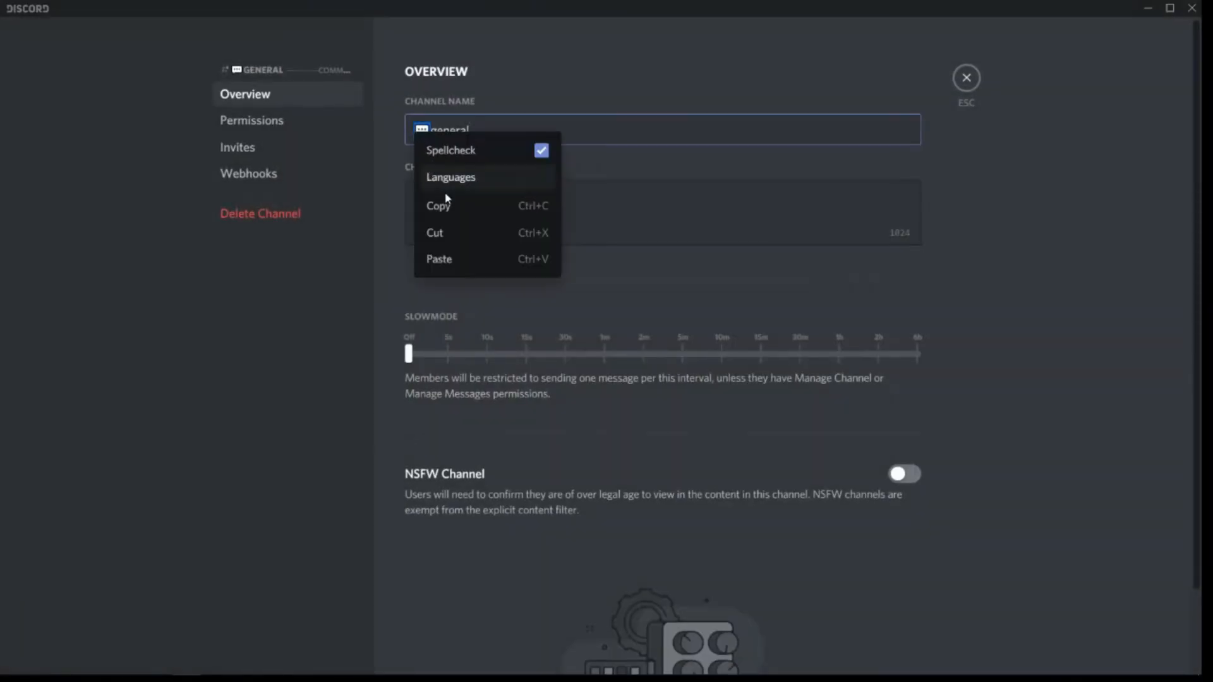
click(440, 203)
click(975, 76)
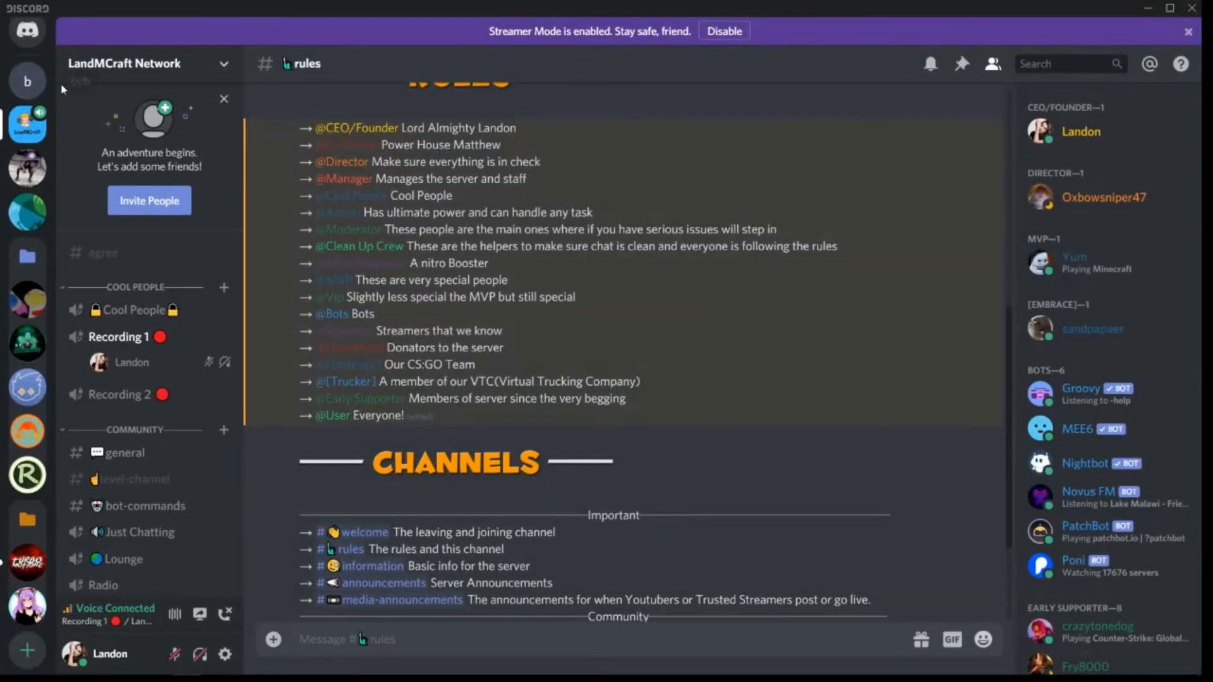
Add the copied speech bubble emoji before the name of bob's general text channel, save, and close the settings
click(27, 81)
click(226, 480)
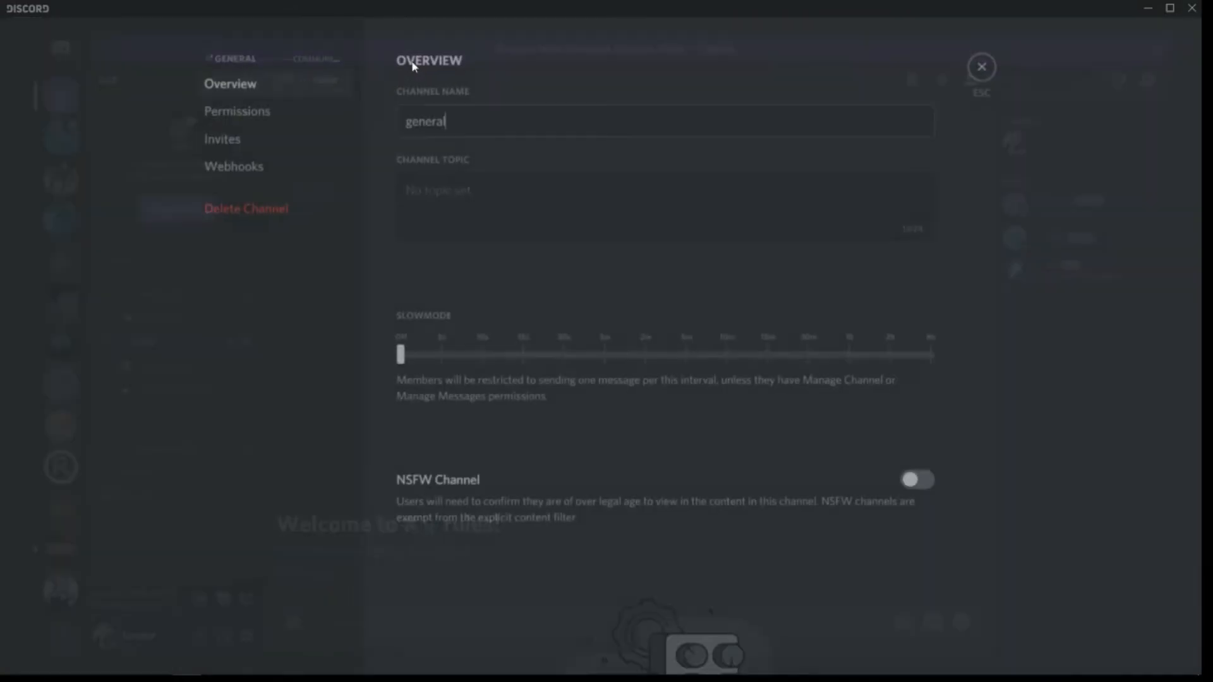
right_click(409, 134)
click(433, 202)
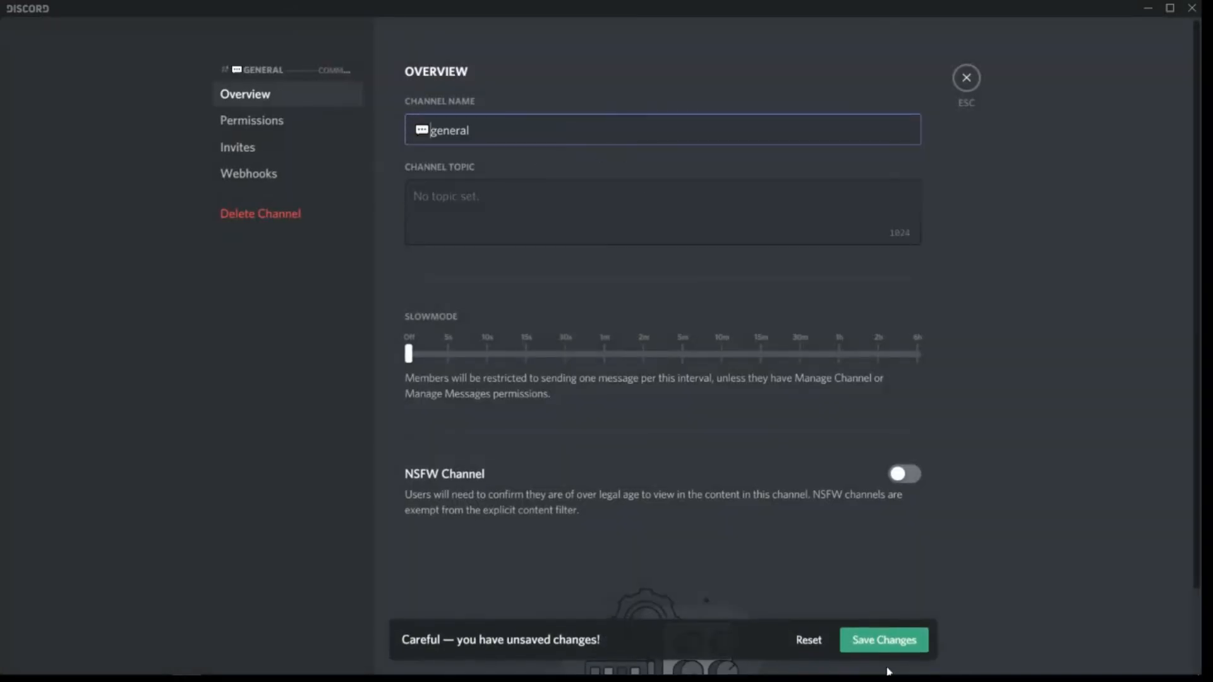
click(957, 79)
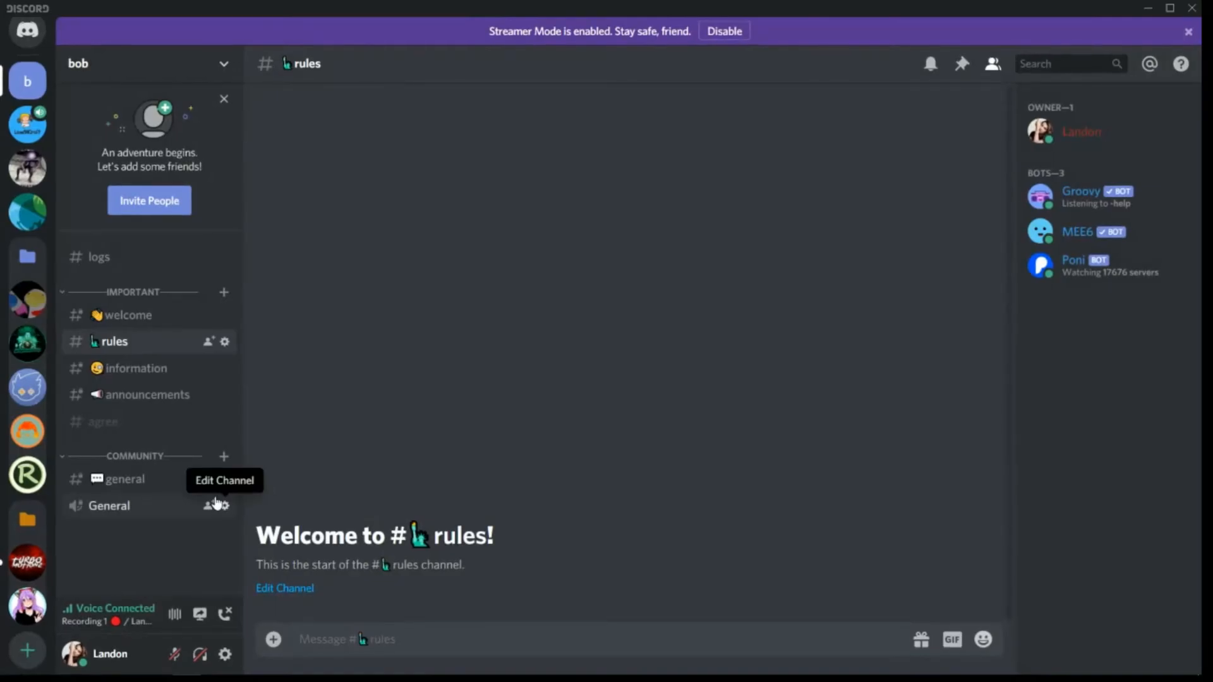
Add the speech bubble emoji before the General voice channel's name, save, and close its settings
click(224, 506)
right_click(409, 130)
click(430, 201)
click(883, 632)
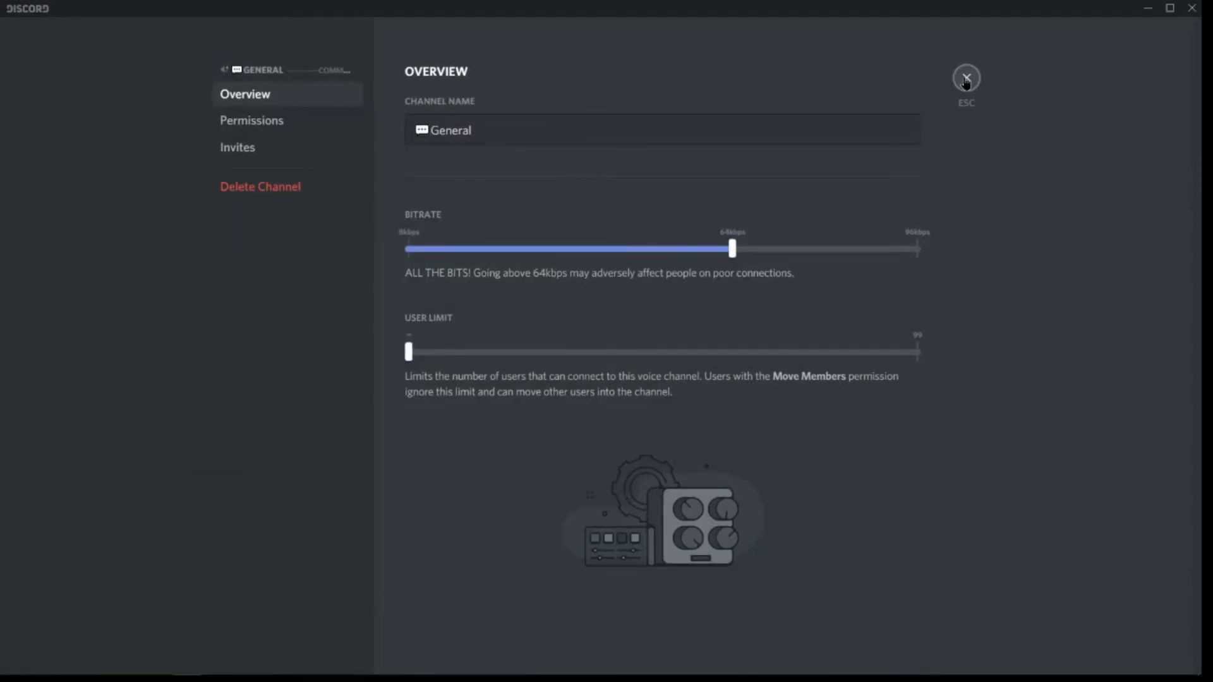
click(966, 79)
Create a non-private category named staff in the bob server
right_click(144, 547)
click(225, 617)
text(staff)
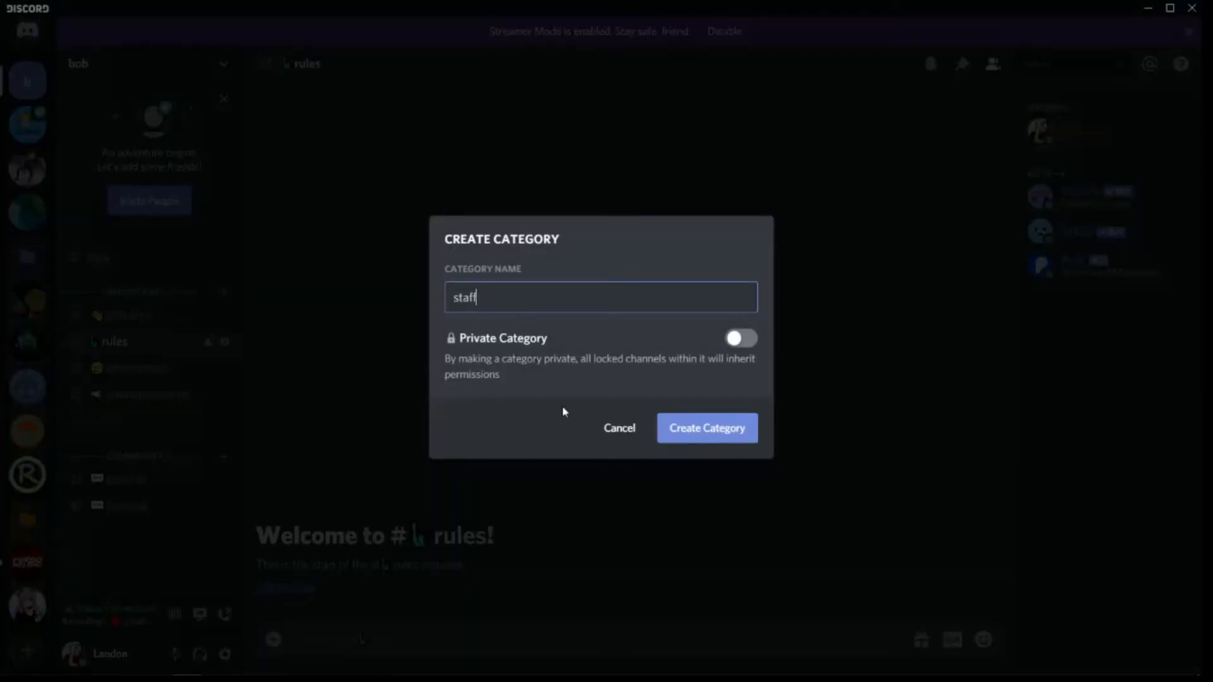
click(705, 430)
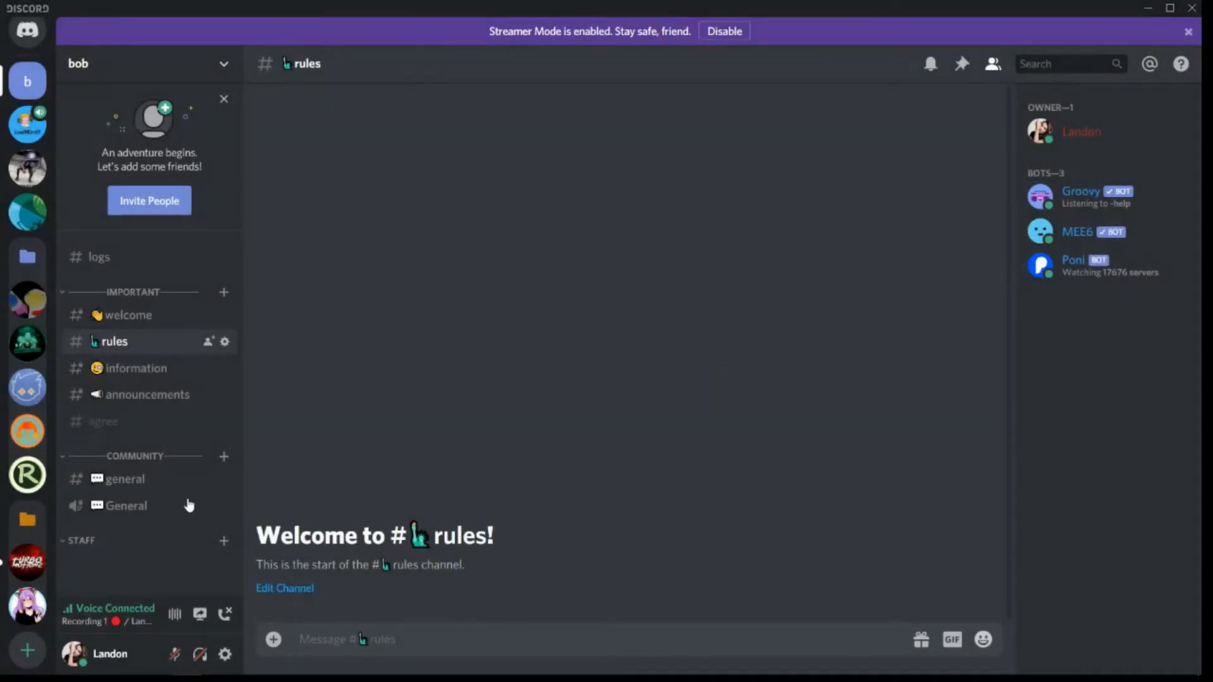
right_click(93, 549)
click(124, 561)
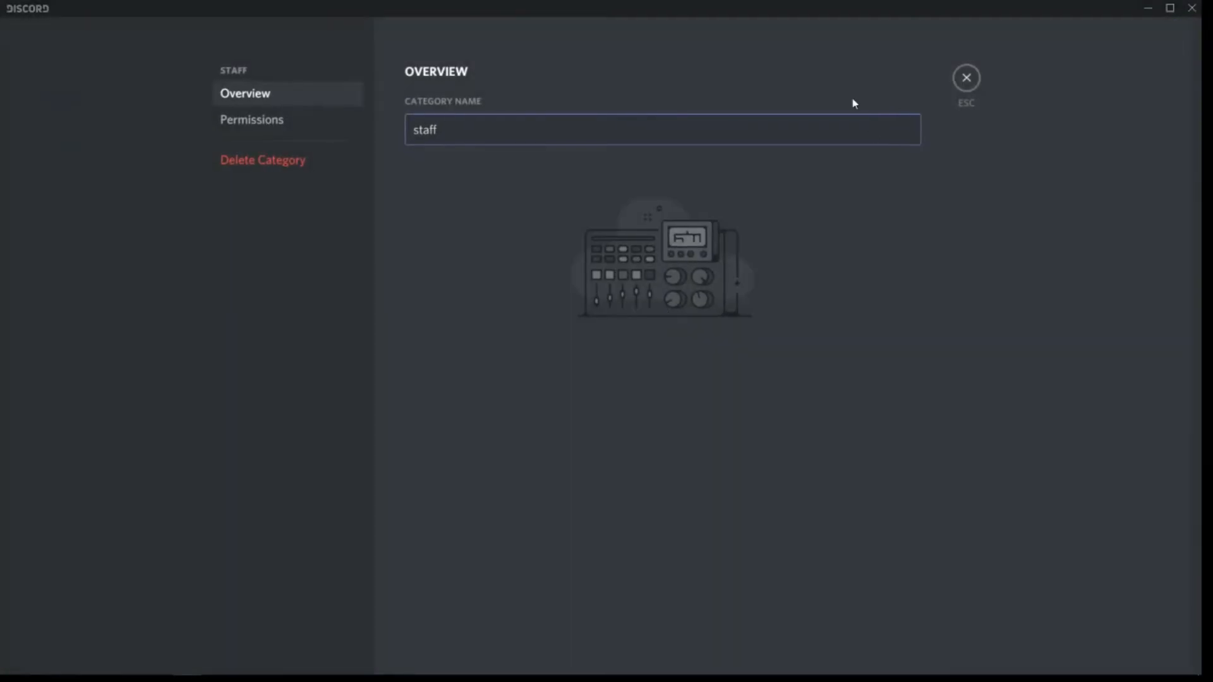
click(967, 78)
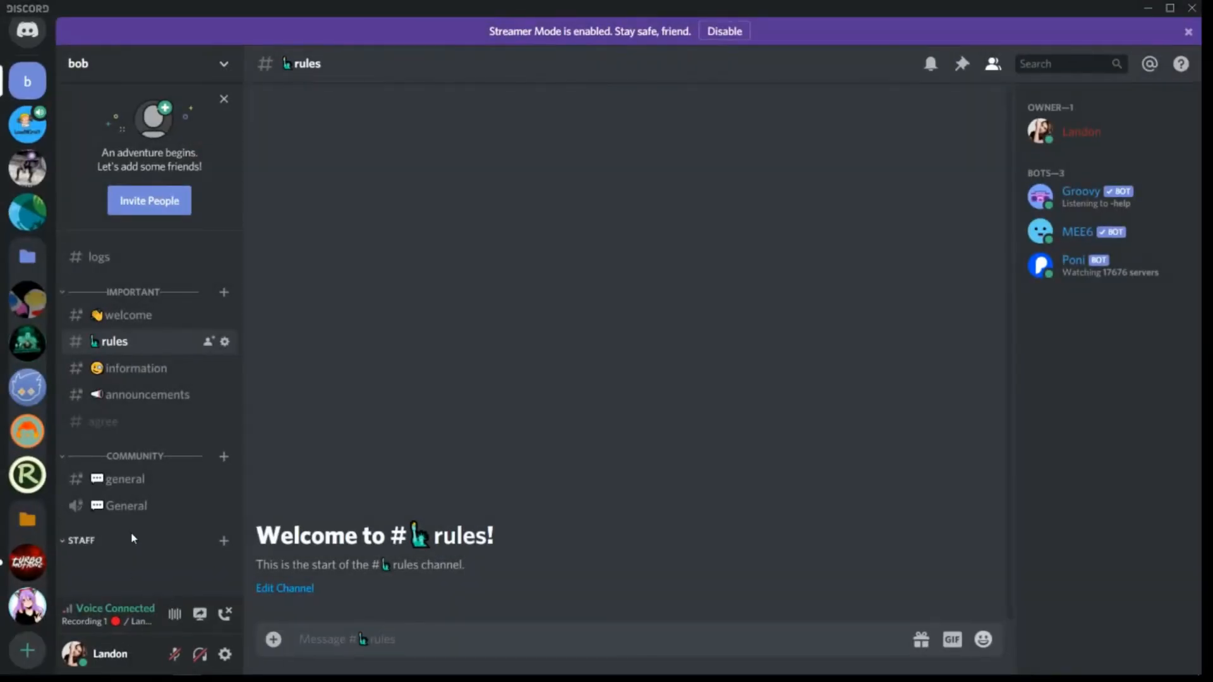
Delete the non-private staff category from the bob server and confirm the deletion
right_click(129, 537)
click(160, 619)
click(701, 385)
Create a private category named staff in the bob server, with access granted to the Staff role
right_click(113, 579)
click(164, 621)
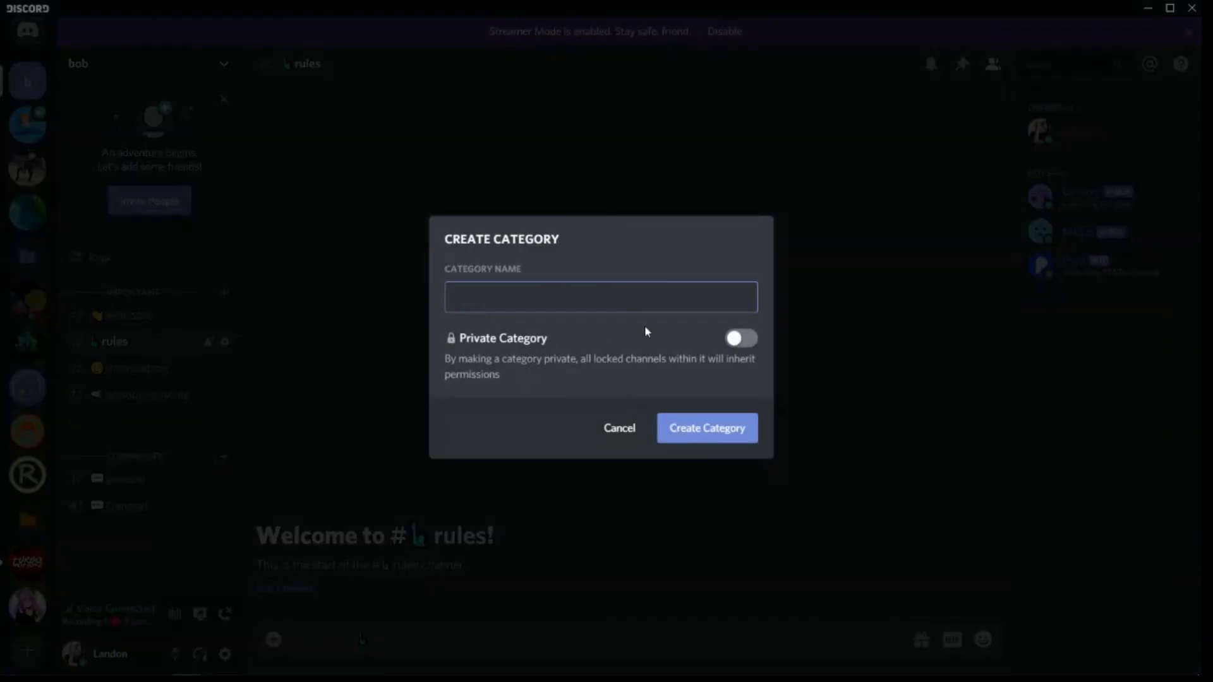
text(staff)
click(740, 339)
scroll(558, 493, down, 5)
click(735, 274)
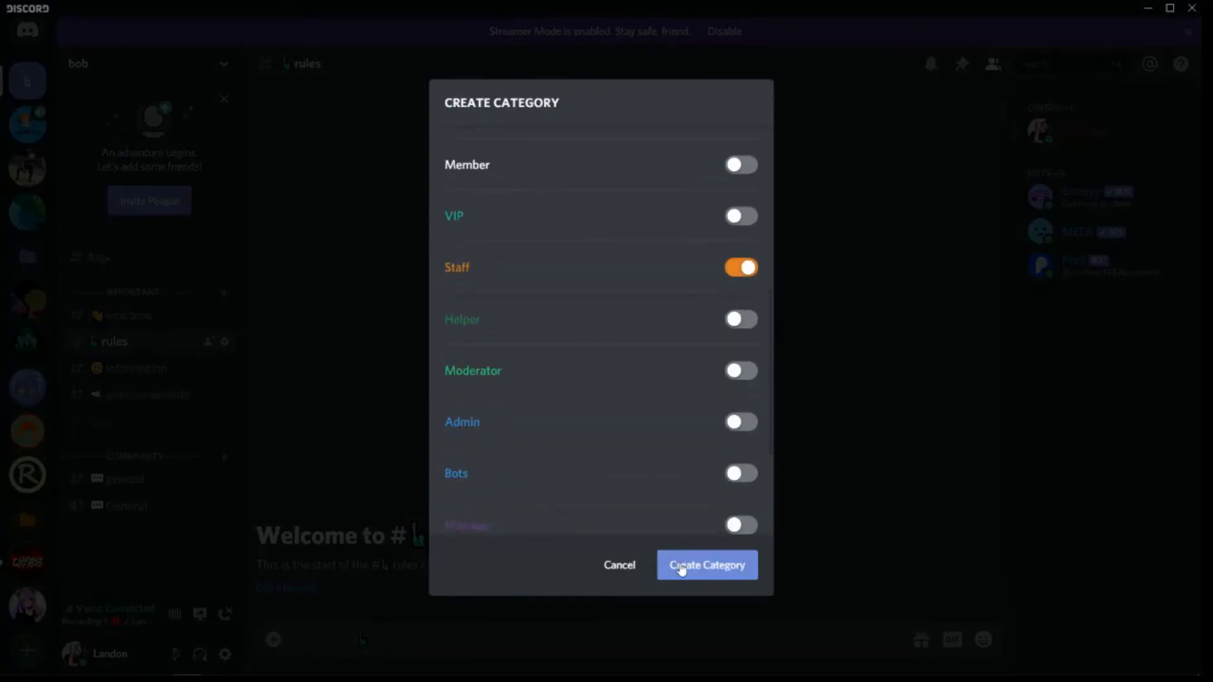
click(695, 574)
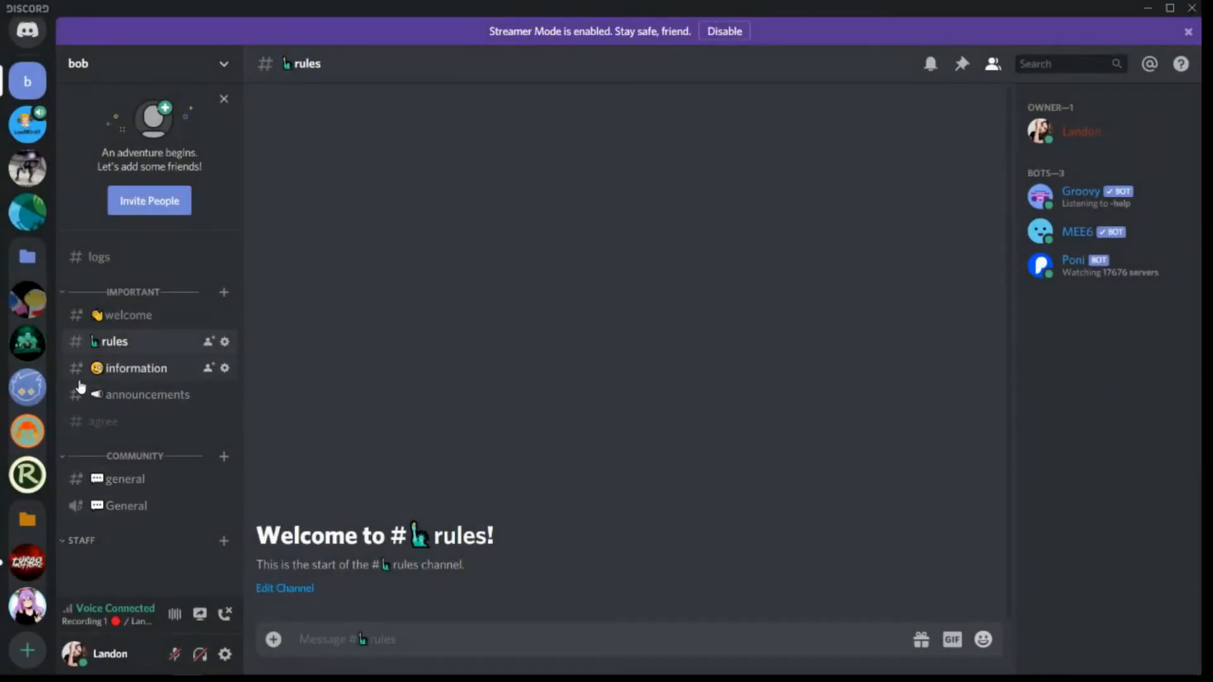
Move the logs channel into the staff category and confirm the move
drag(91, 259, 147, 552)
click(681, 396)
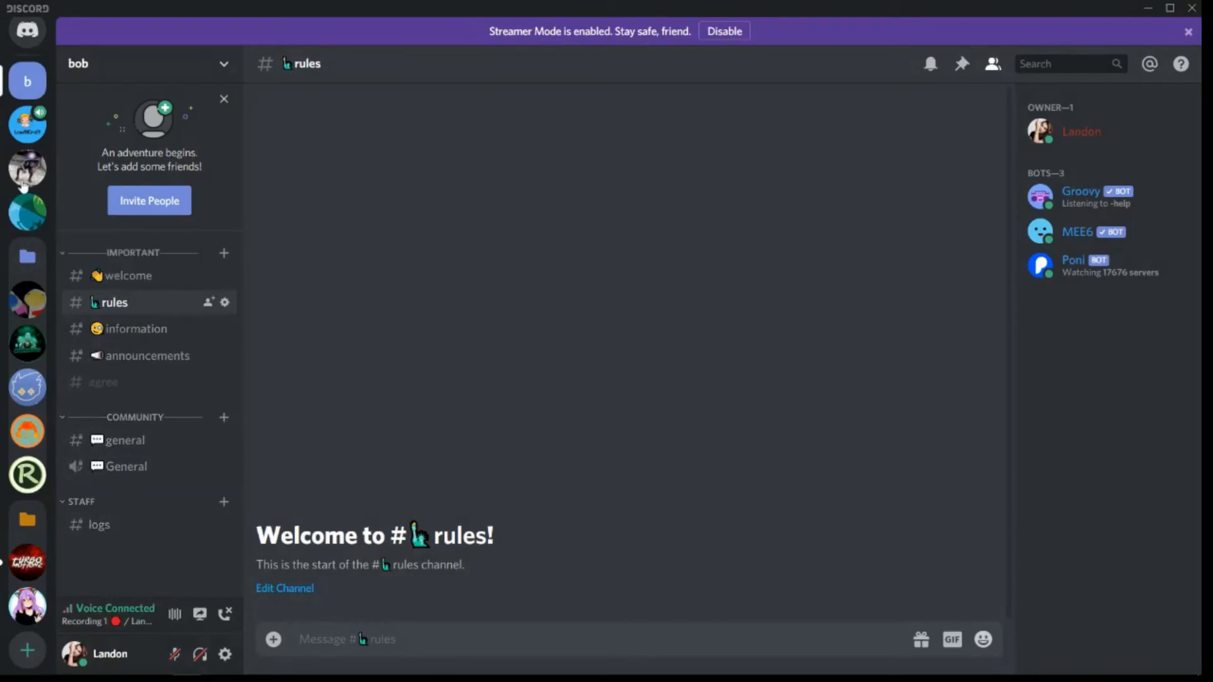
Examine the channel list of the LandMCraft Network server for reference and return to the bob server
click(46, 127)
scroll(182, 431, down, 6)
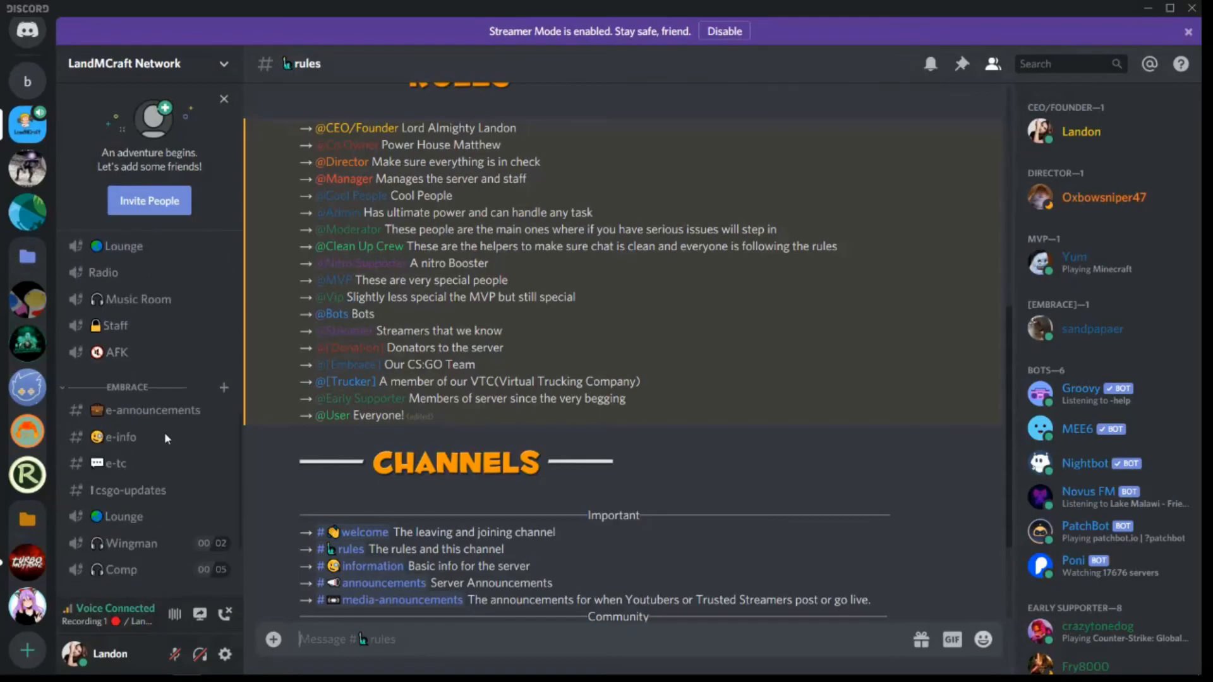
scroll(127, 410, up, 10)
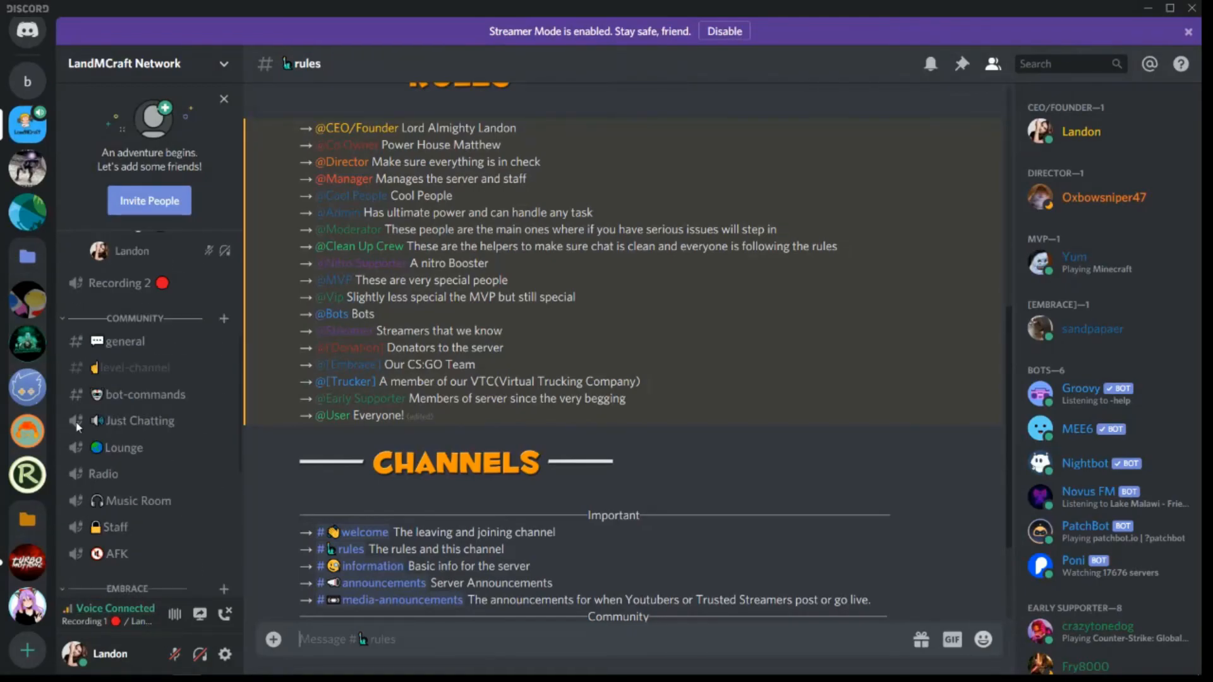
click(27, 81)
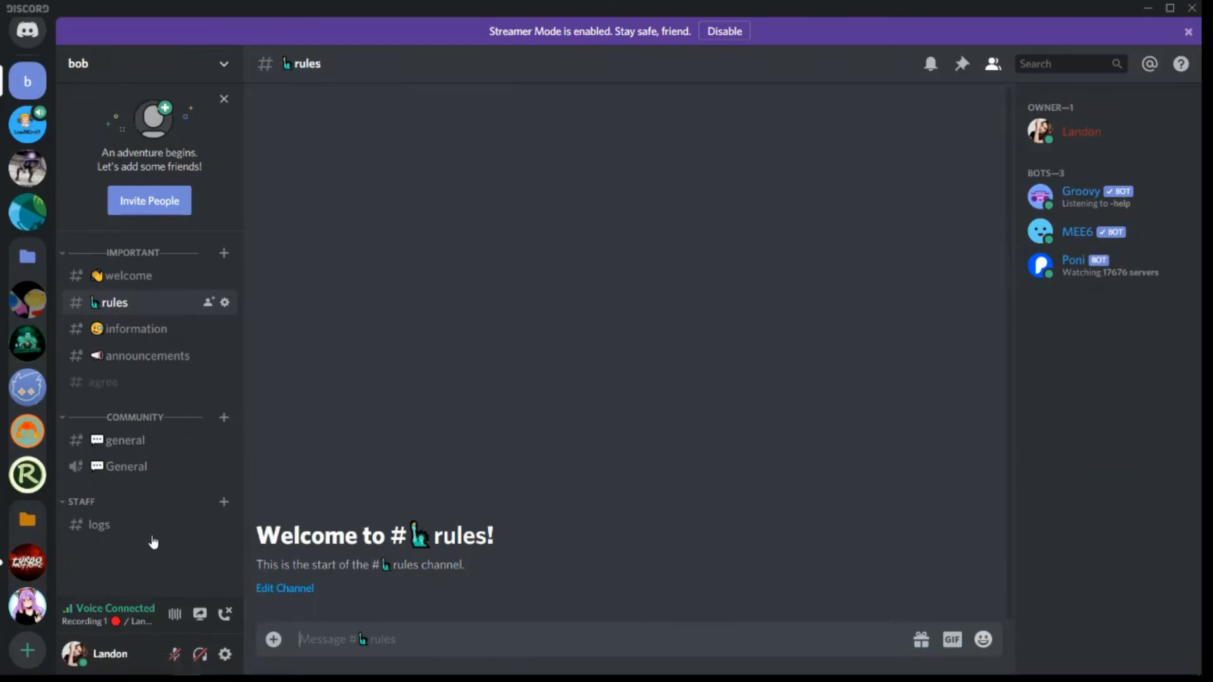
Open bob's agree channel and highlight the -agree command in the posted message
click(104, 383)
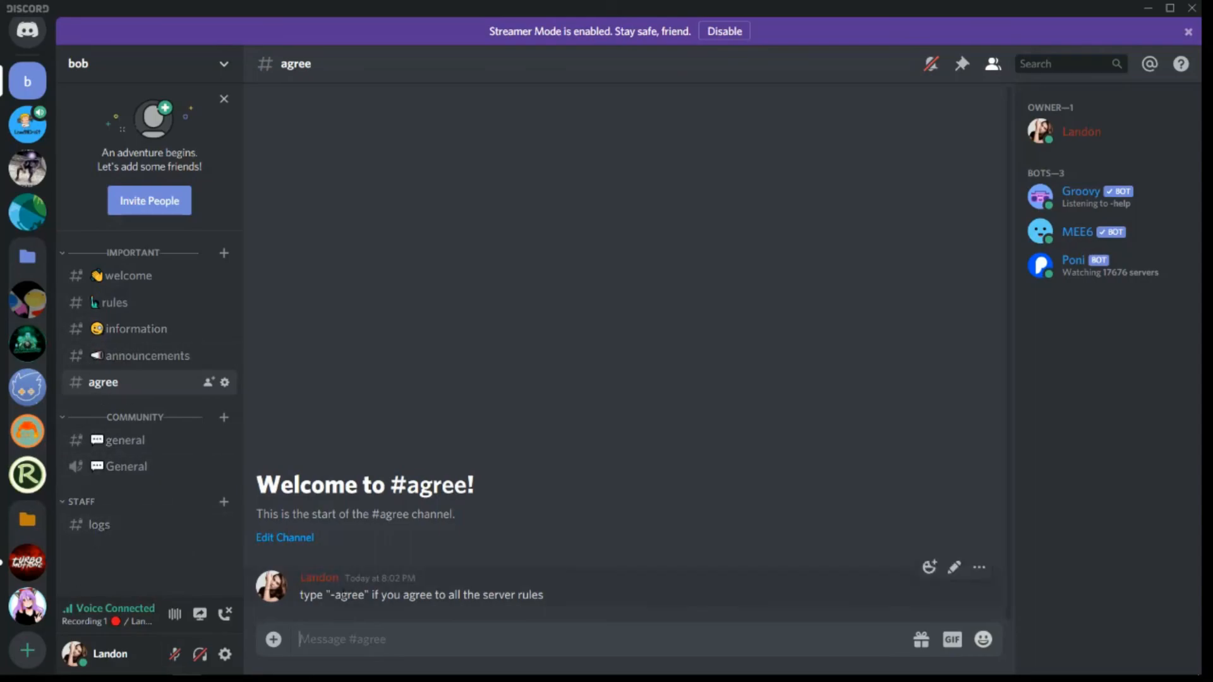
drag(377, 597, 381, 595)
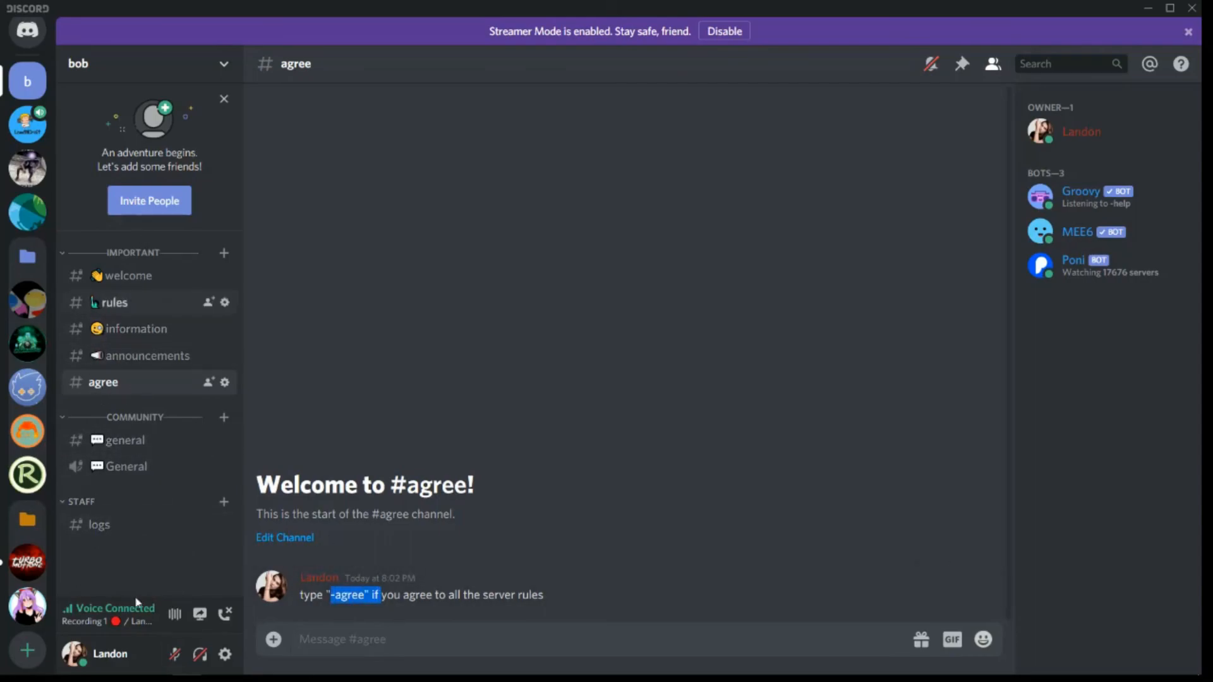